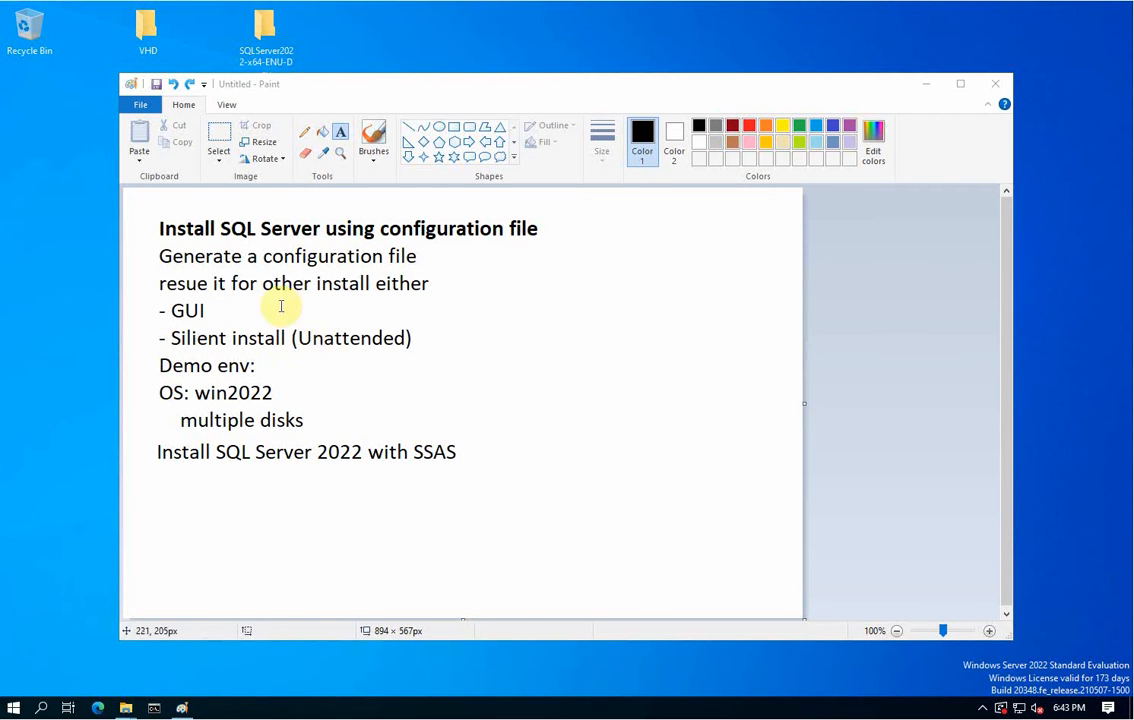
Erase the extra "i" in "Silient install" in the installation notes.
click(306, 159)
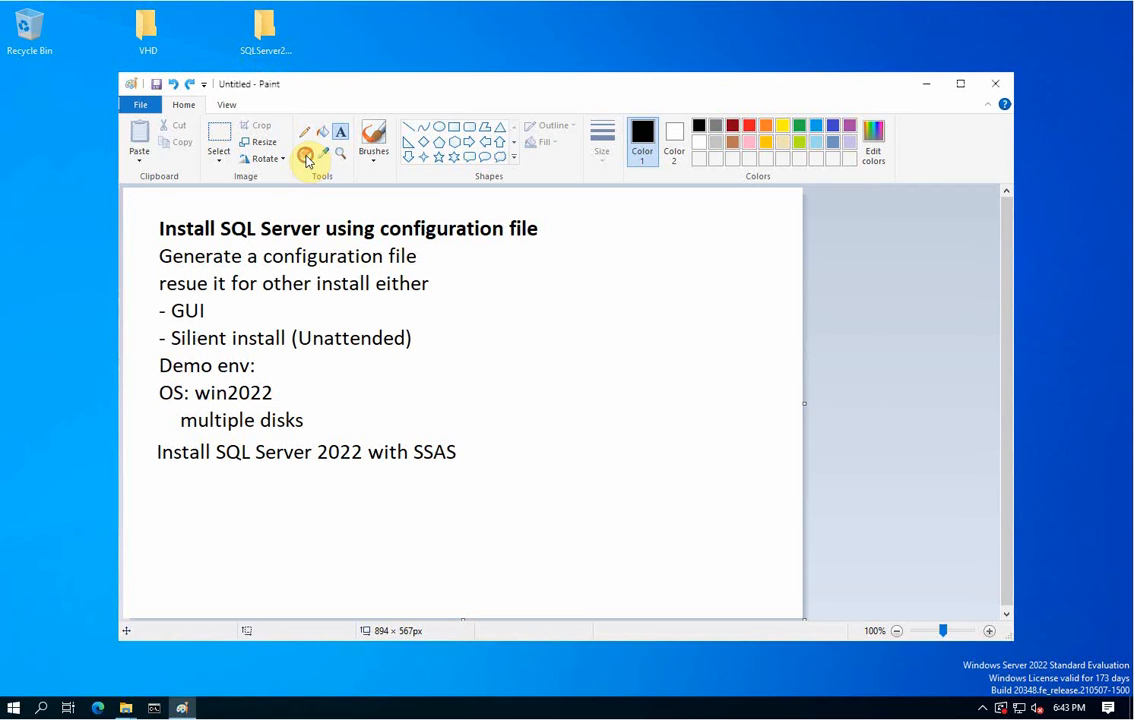
click(185, 308)
click(560, 325)
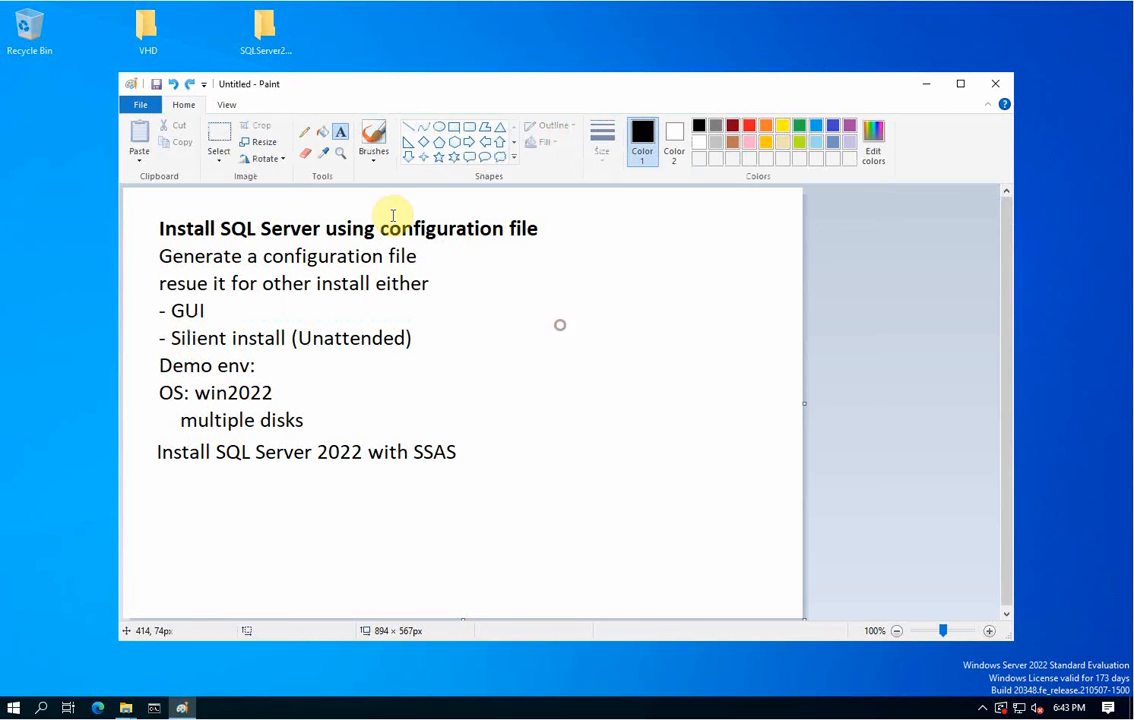
click(305, 152)
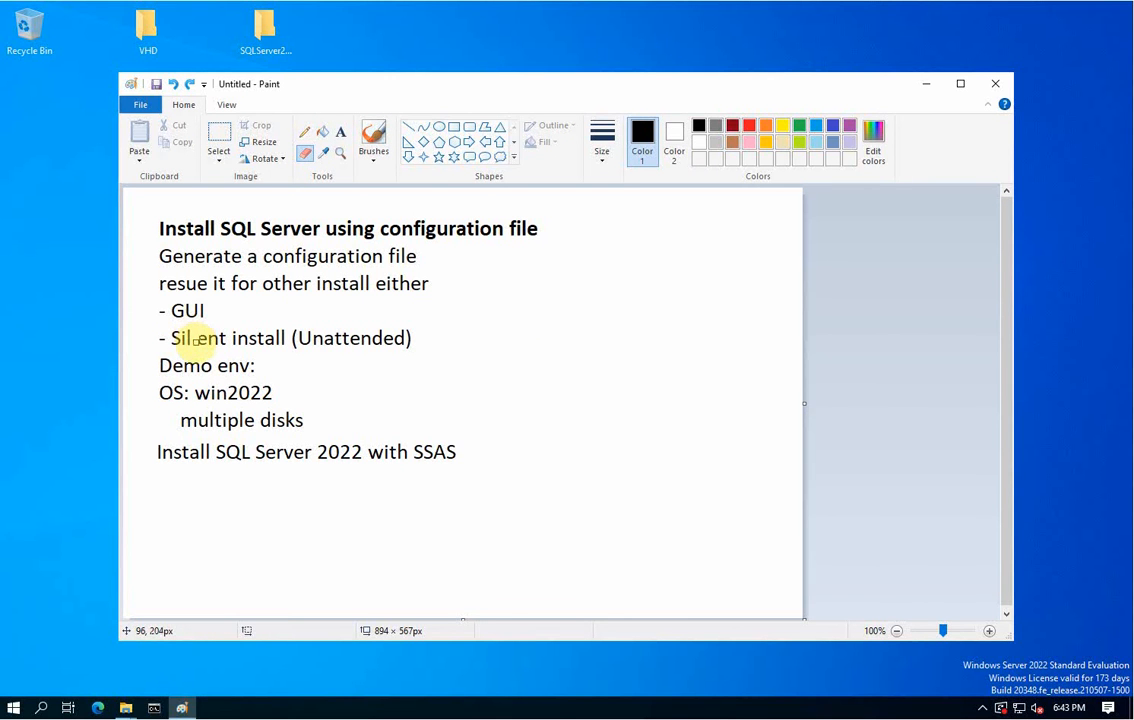
click(197, 340)
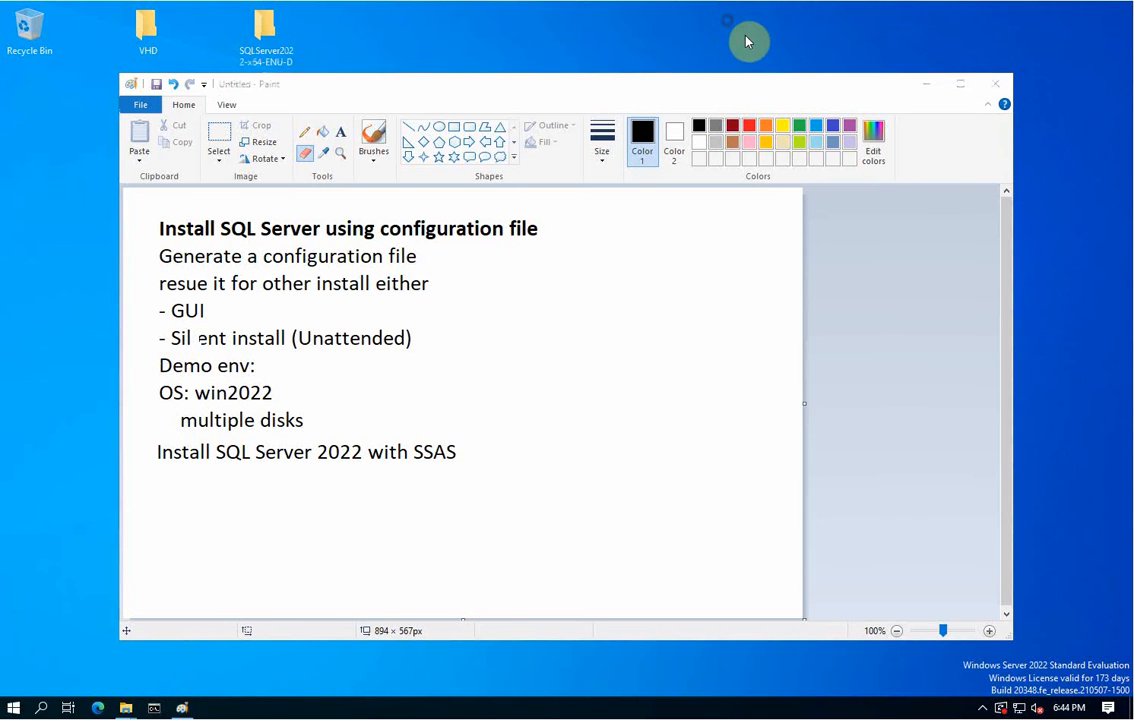
Minimize the notes, review the server's disk drives in This PC, and clear that window from the desktop.
click(928, 84)
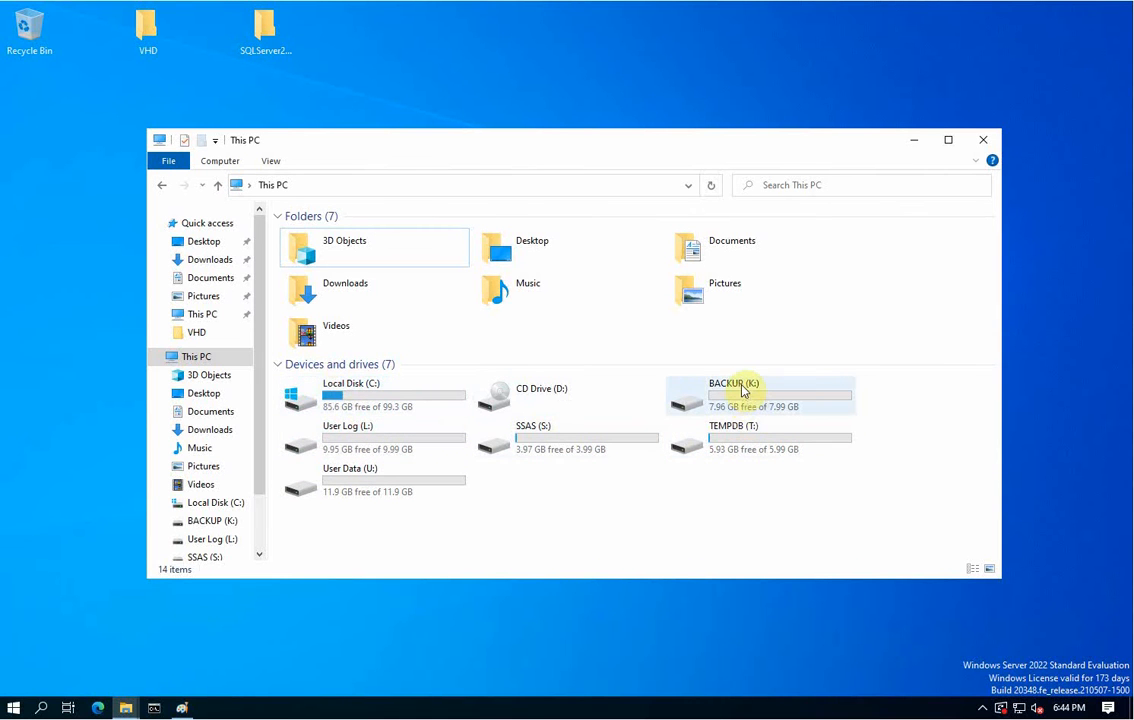
mouse_move(734, 406)
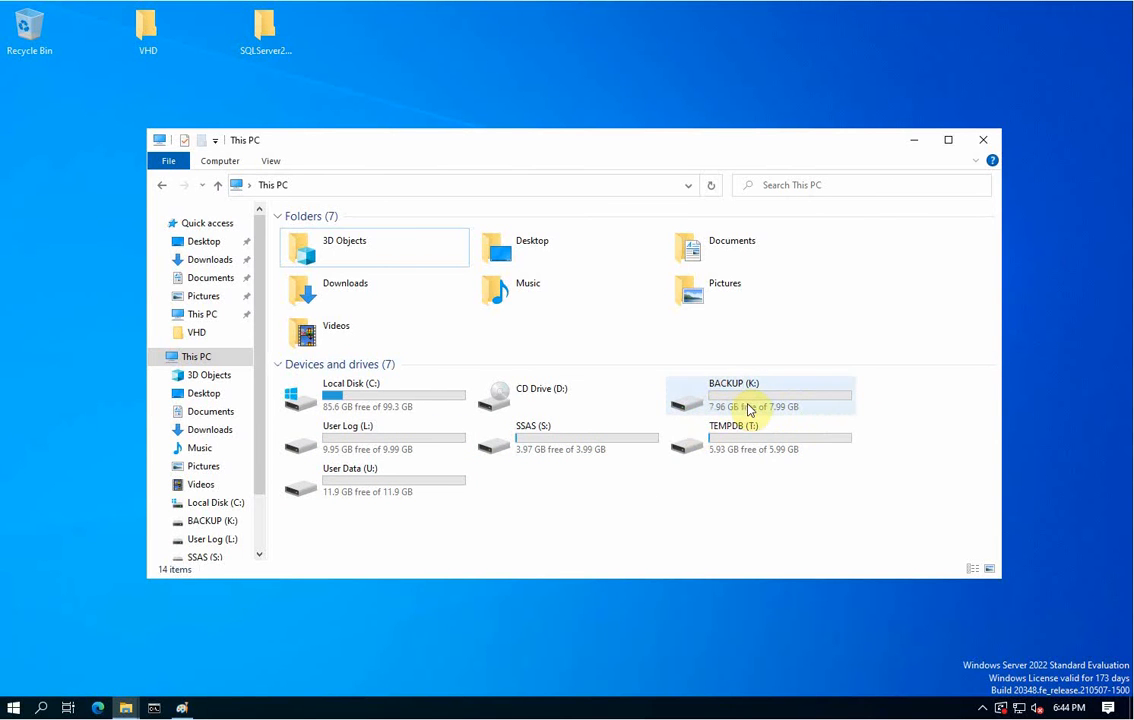
click(915, 142)
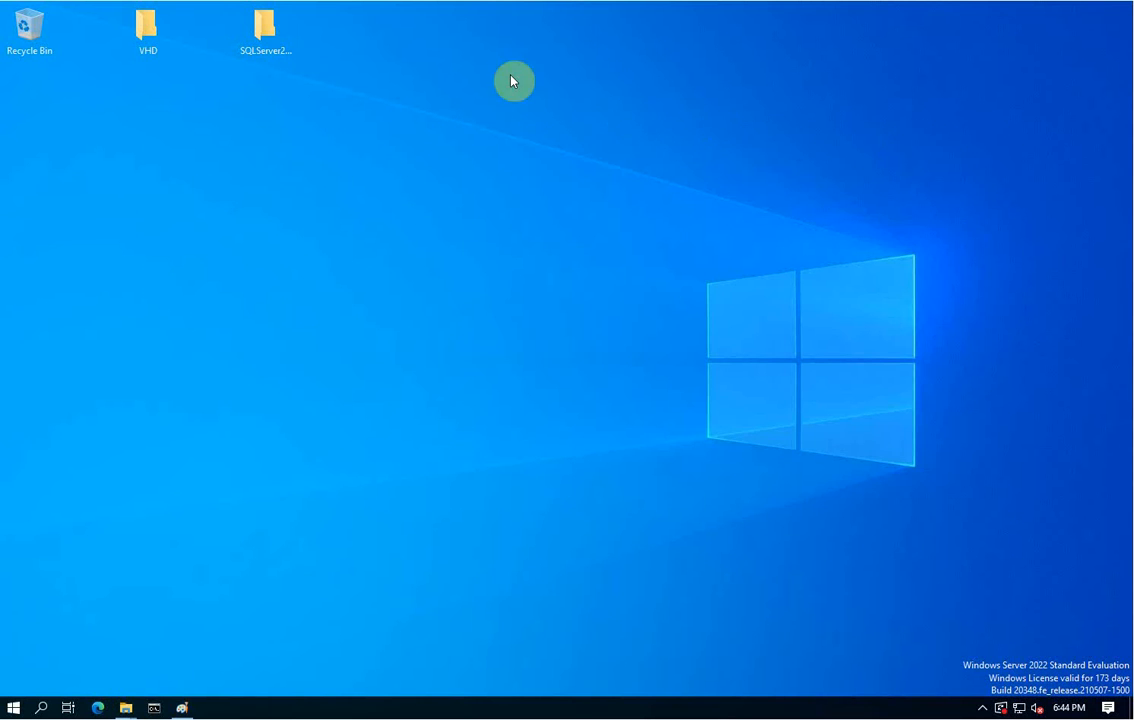
Run setup from the SQLServer2022-x64-ENU-Dev folder with permission to make changes, and move the Installation Center toward the screen's centre.
double_click(258, 43)
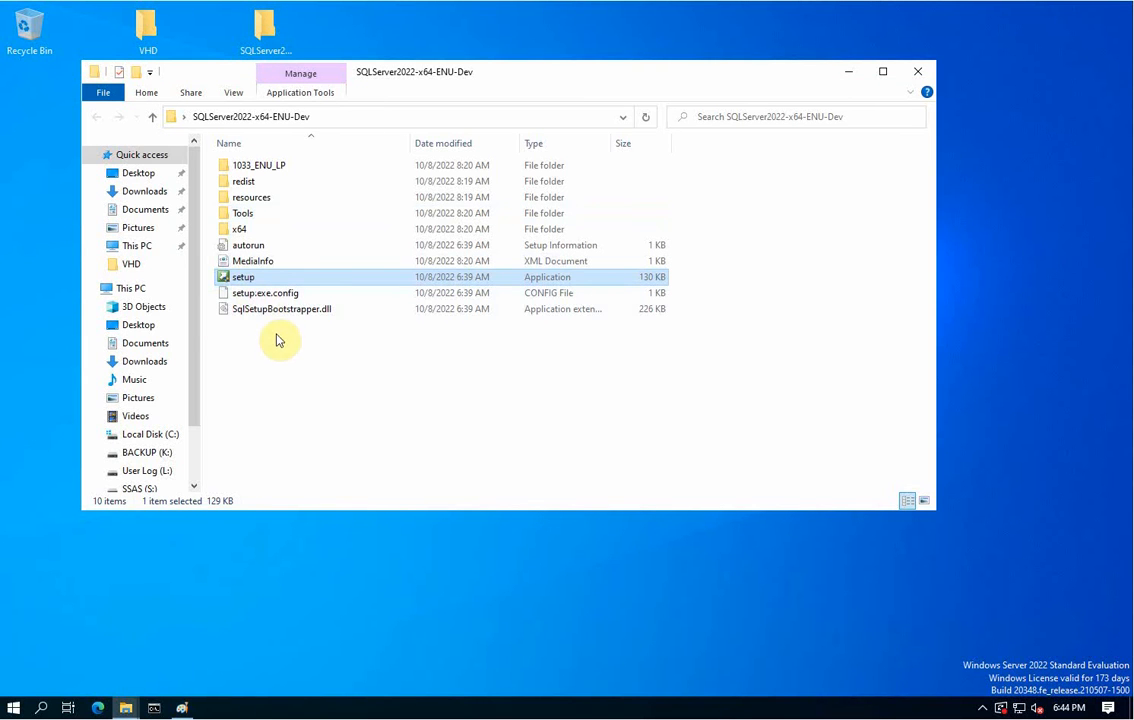
double_click(248, 281)
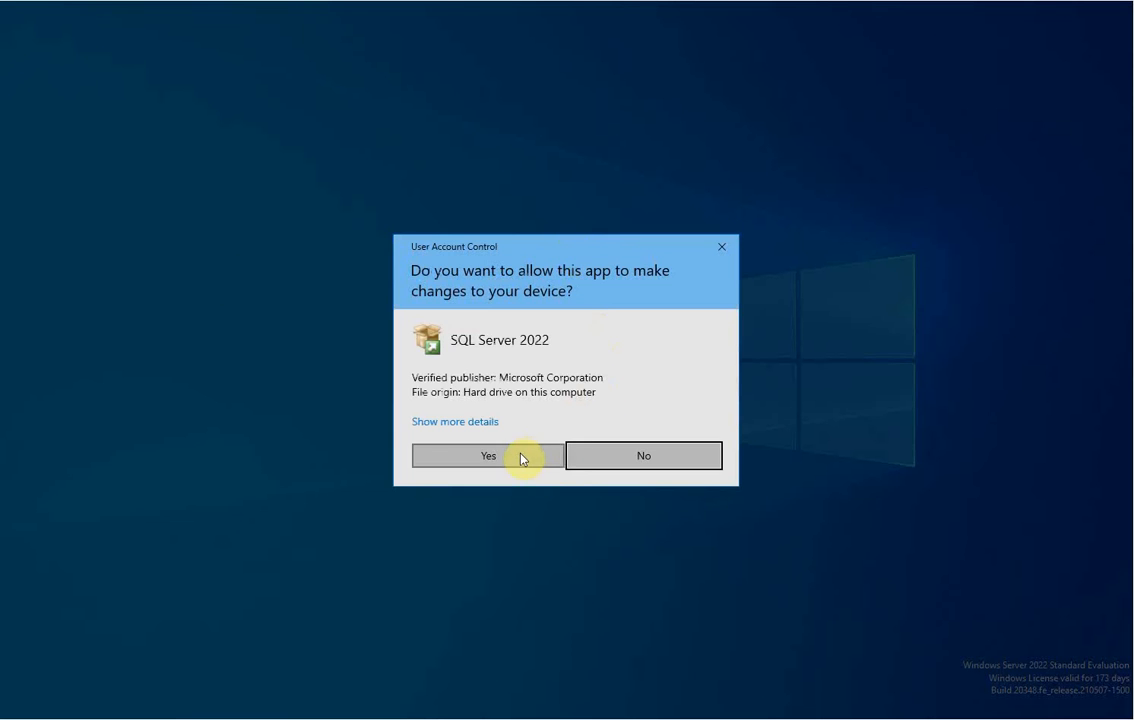
click(521, 459)
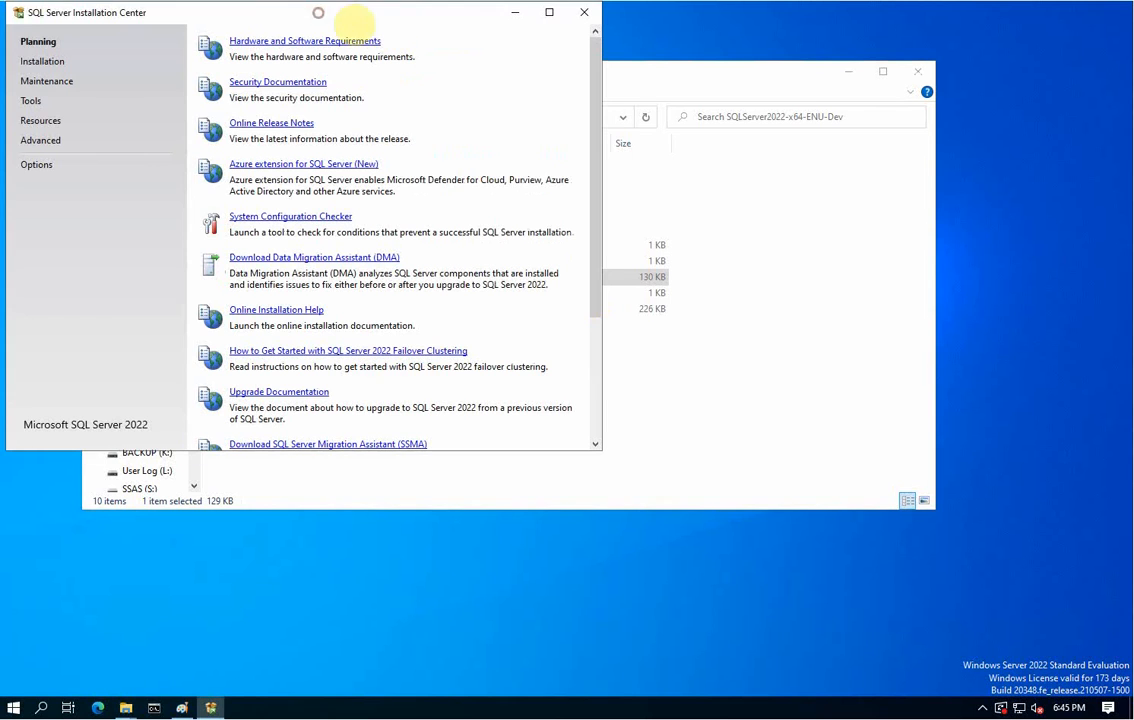
drag(316, 11, 527, 119)
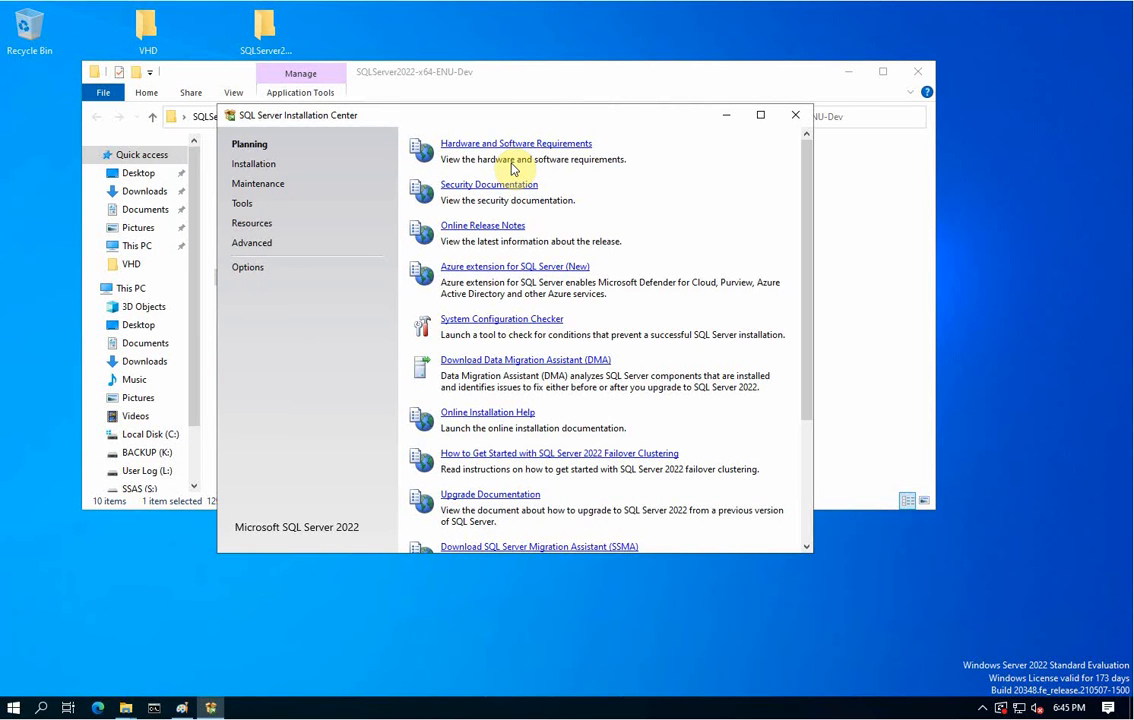
Start a new SQL Server standalone installation using the free Developer edition.
click(255, 165)
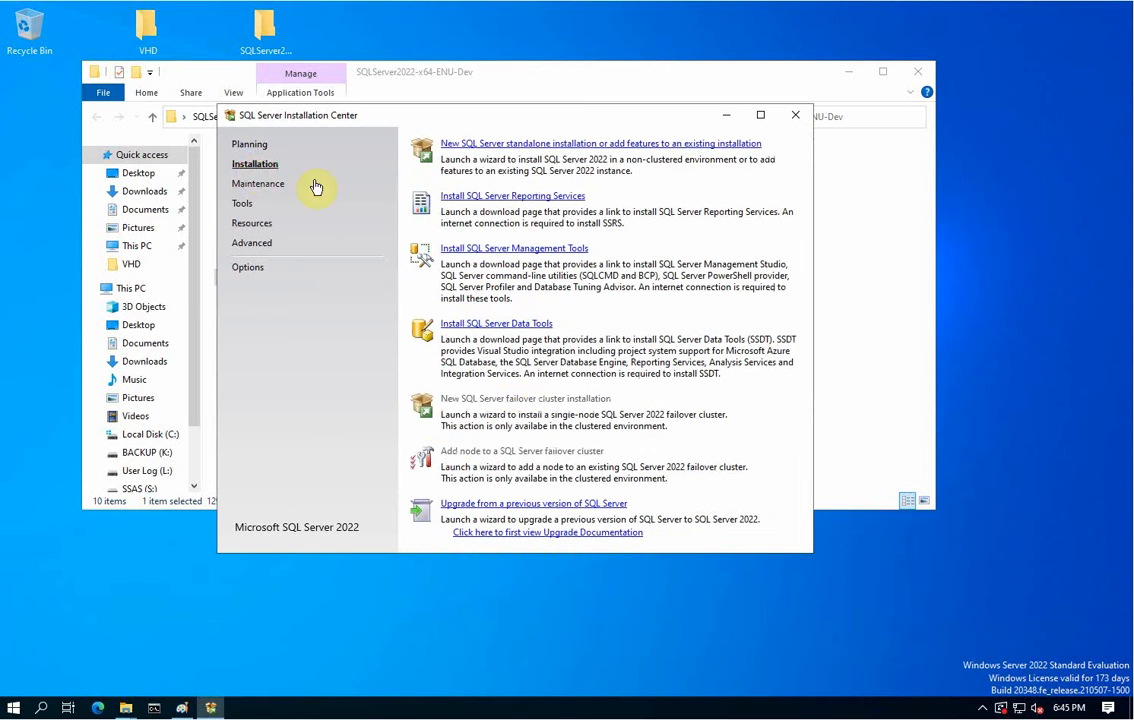
click(574, 146)
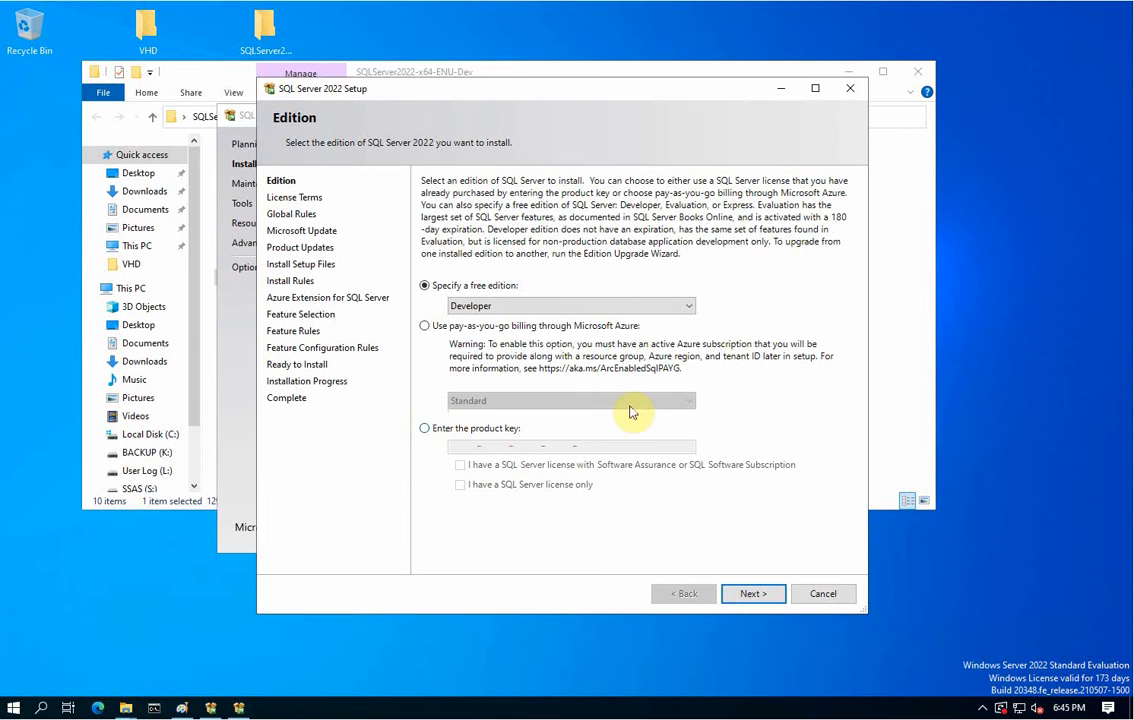
click(752, 594)
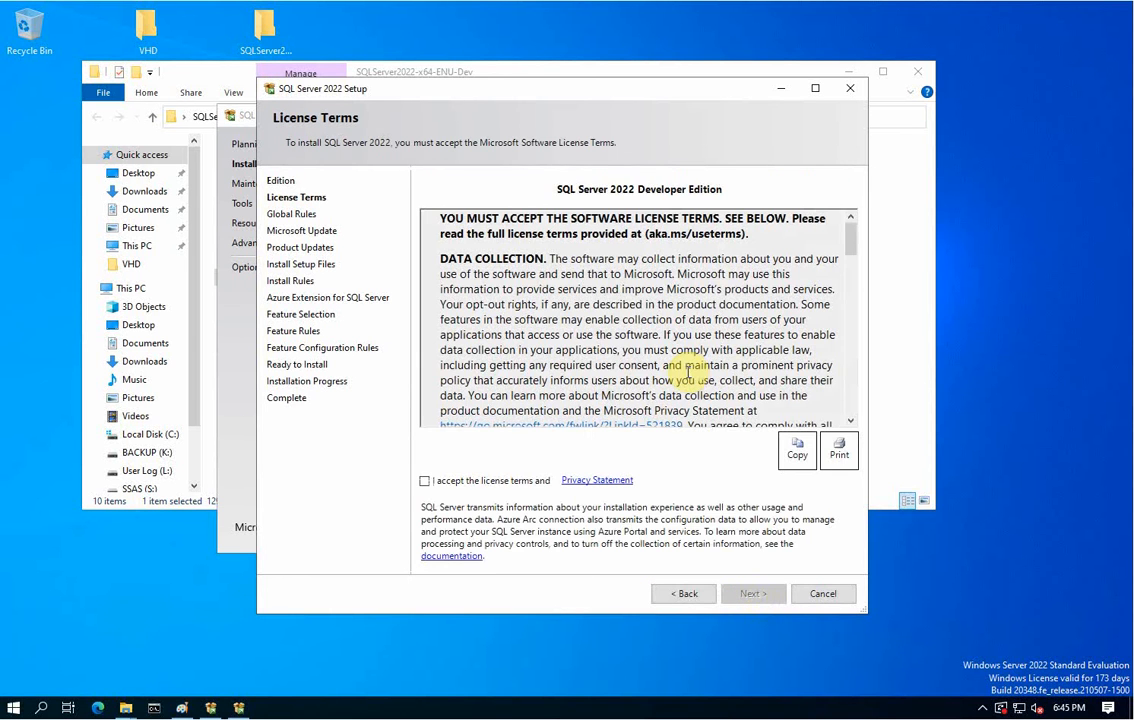
Accept the license terms and continue without using Microsoft Update to check for updates.
click(425, 485)
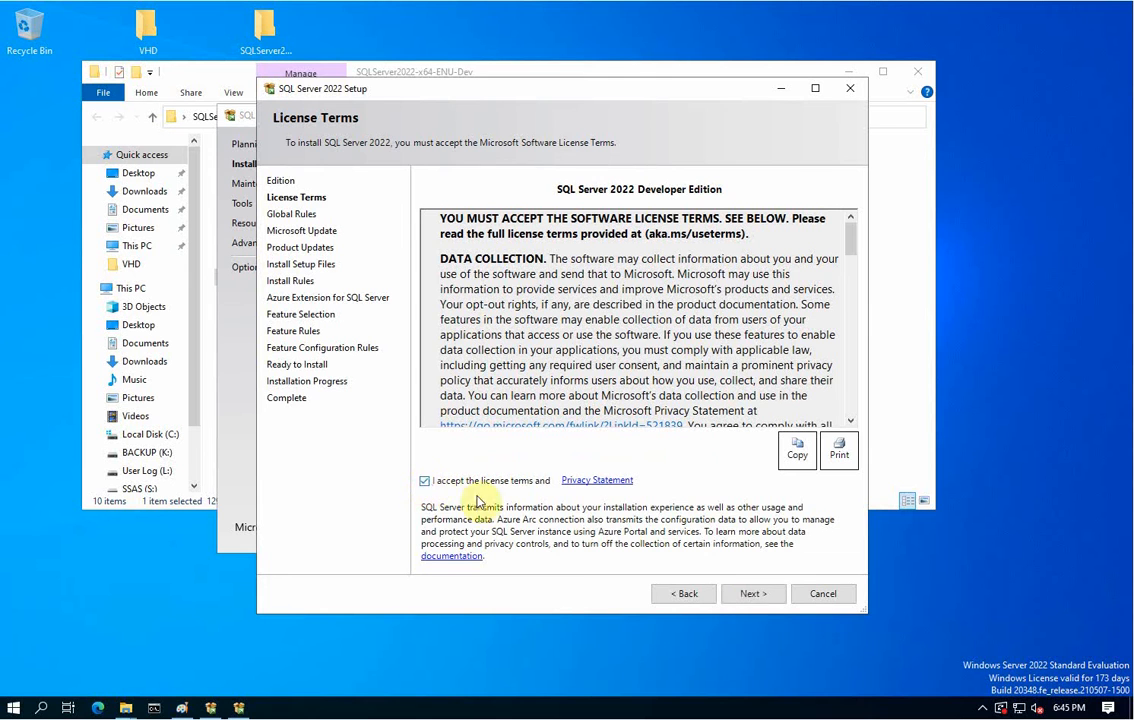
click(752, 594)
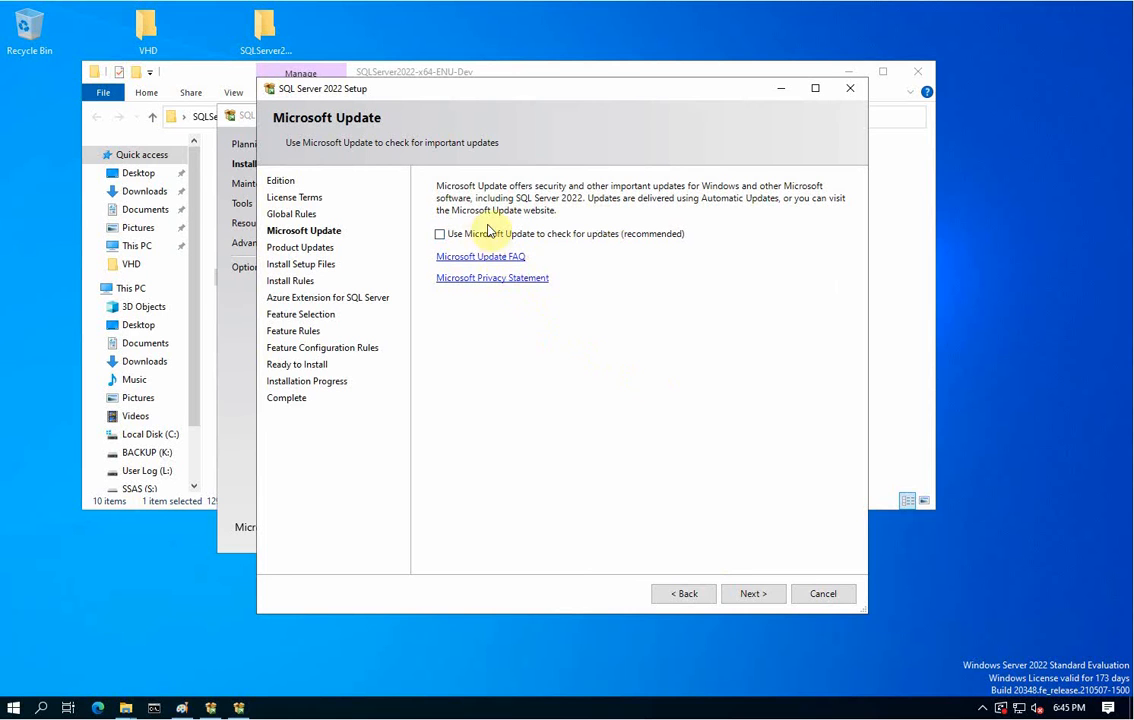
click(755, 596)
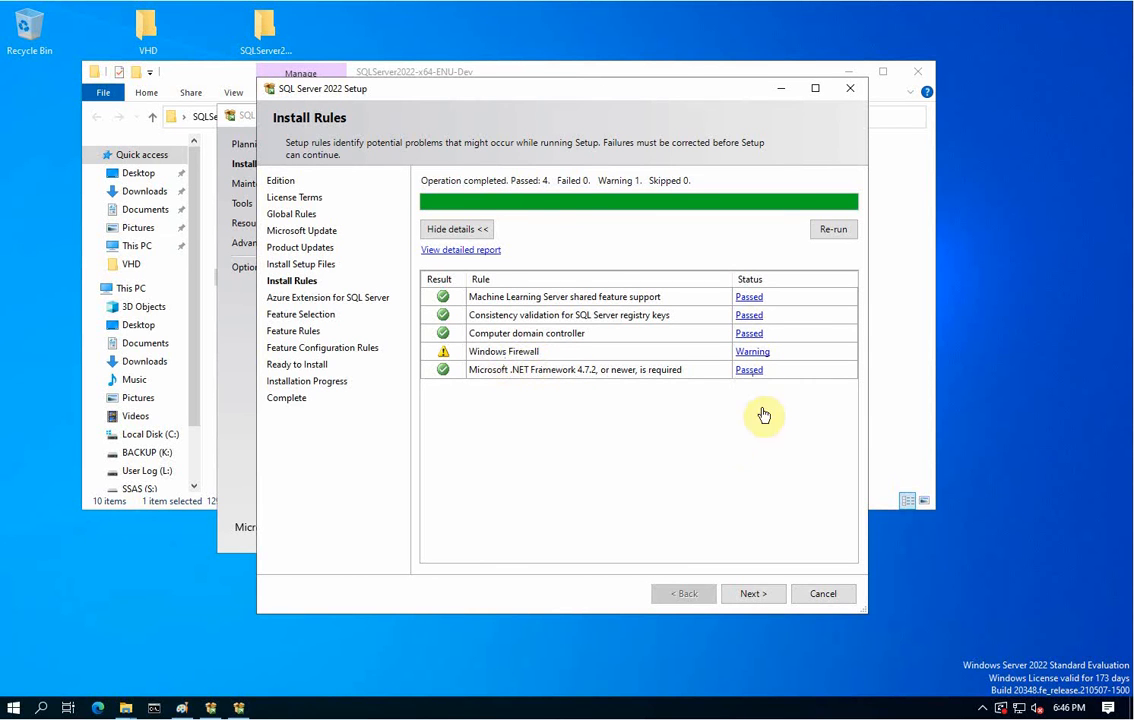
Proceed past the install rules and exclude the Azure Extension for SQL Server from the installation.
click(753, 594)
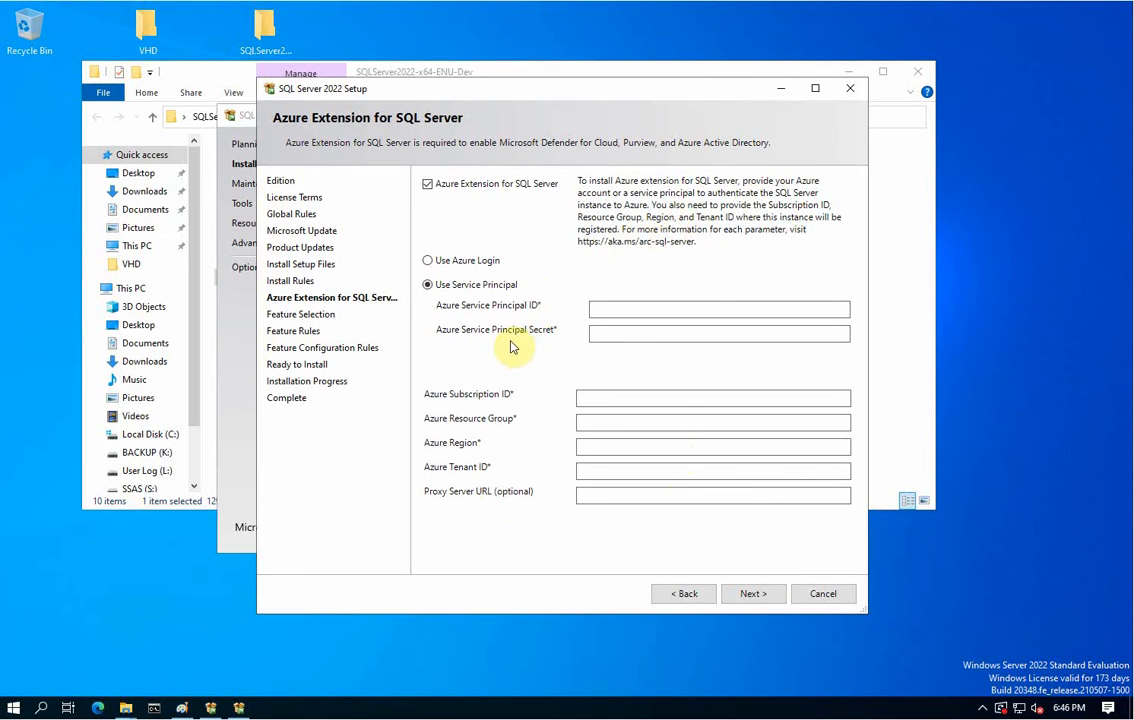
click(428, 184)
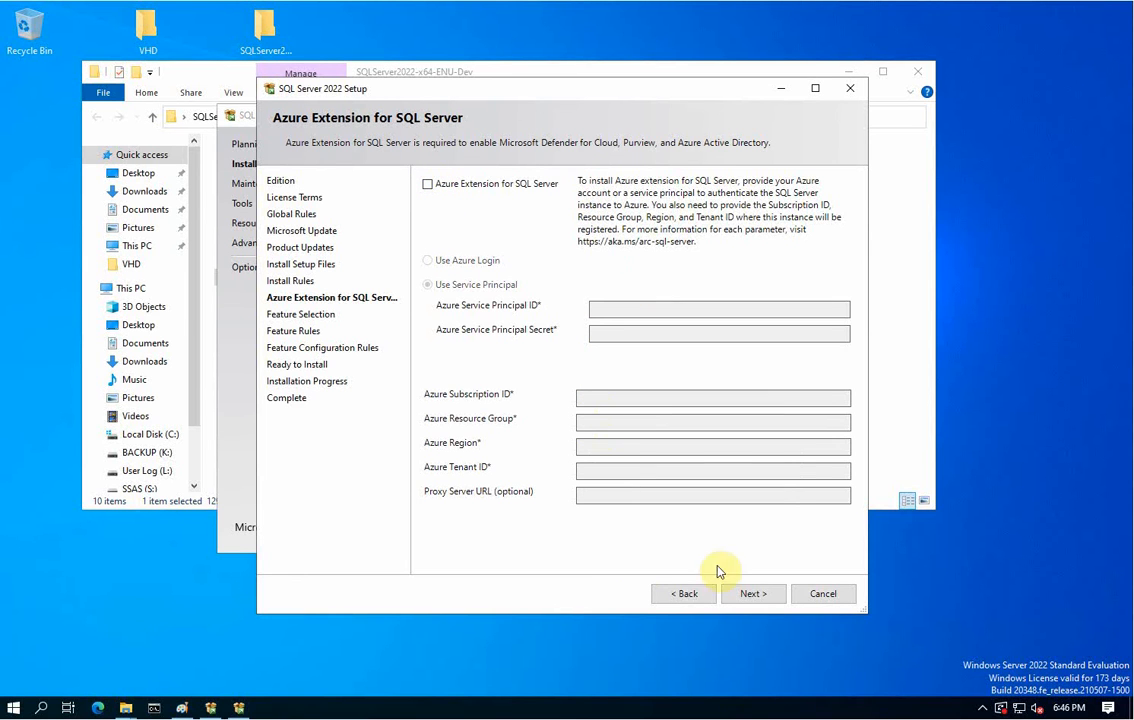
click(753, 594)
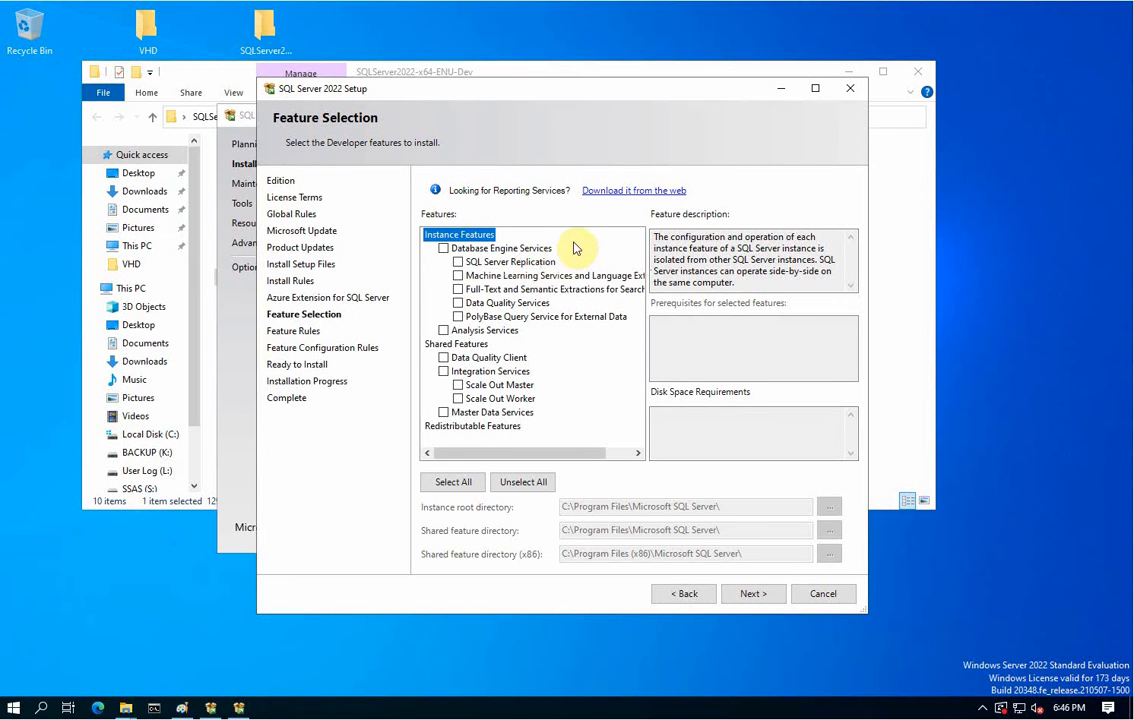
Select Database Engine Services, Full-Text and Semantic Extractions for Search, Analysis Services and Integration Services as the features to install.
click(443, 250)
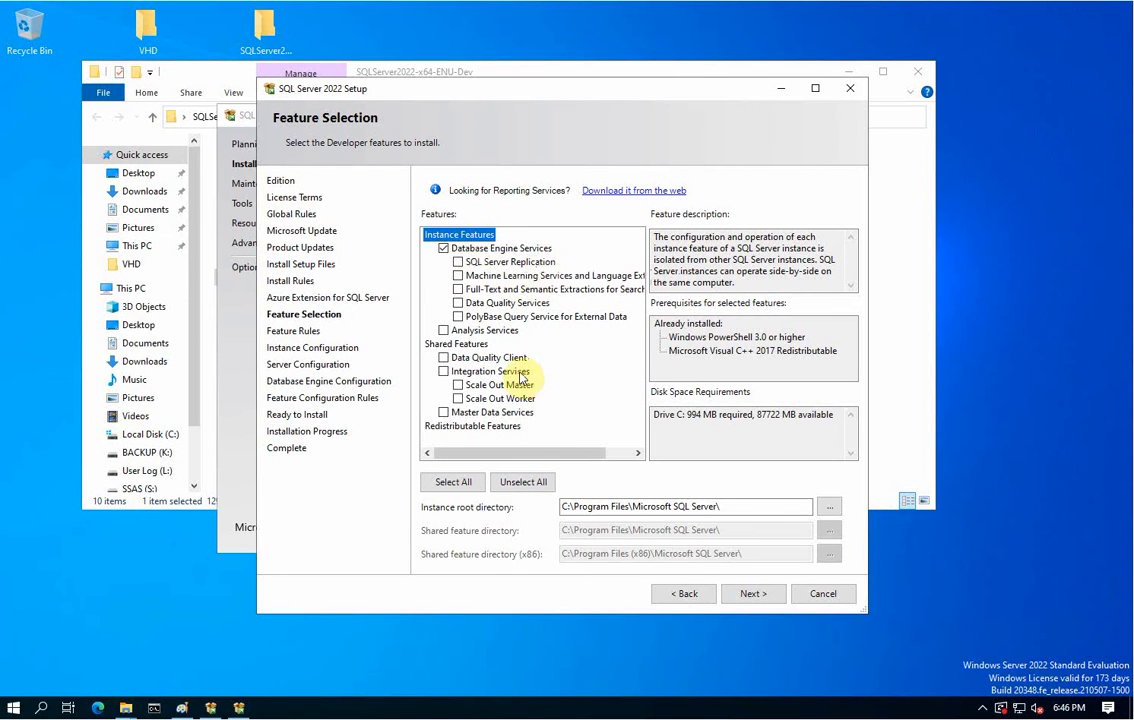
click(457, 290)
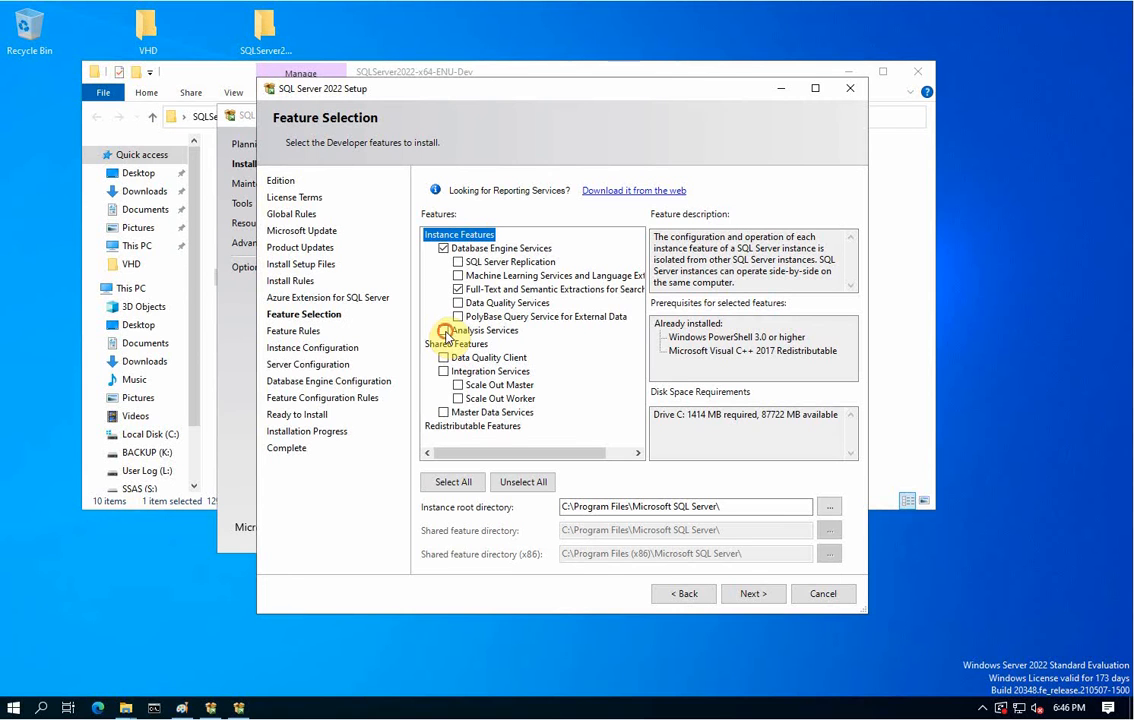
click(444, 331)
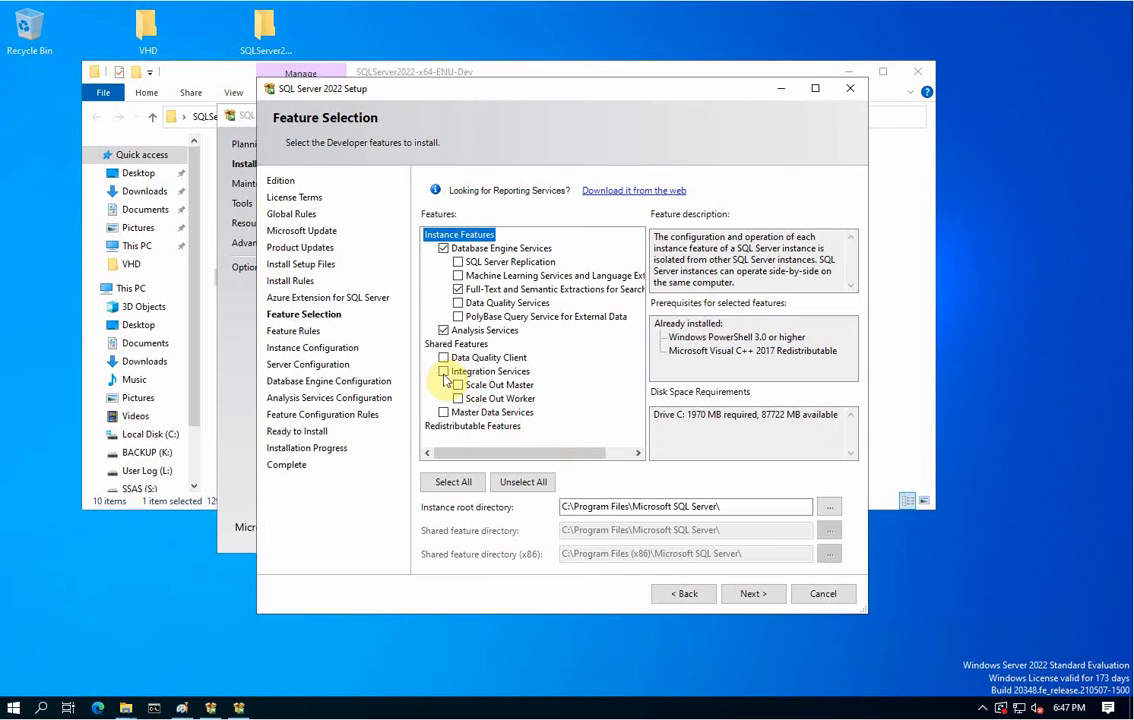
click(443, 372)
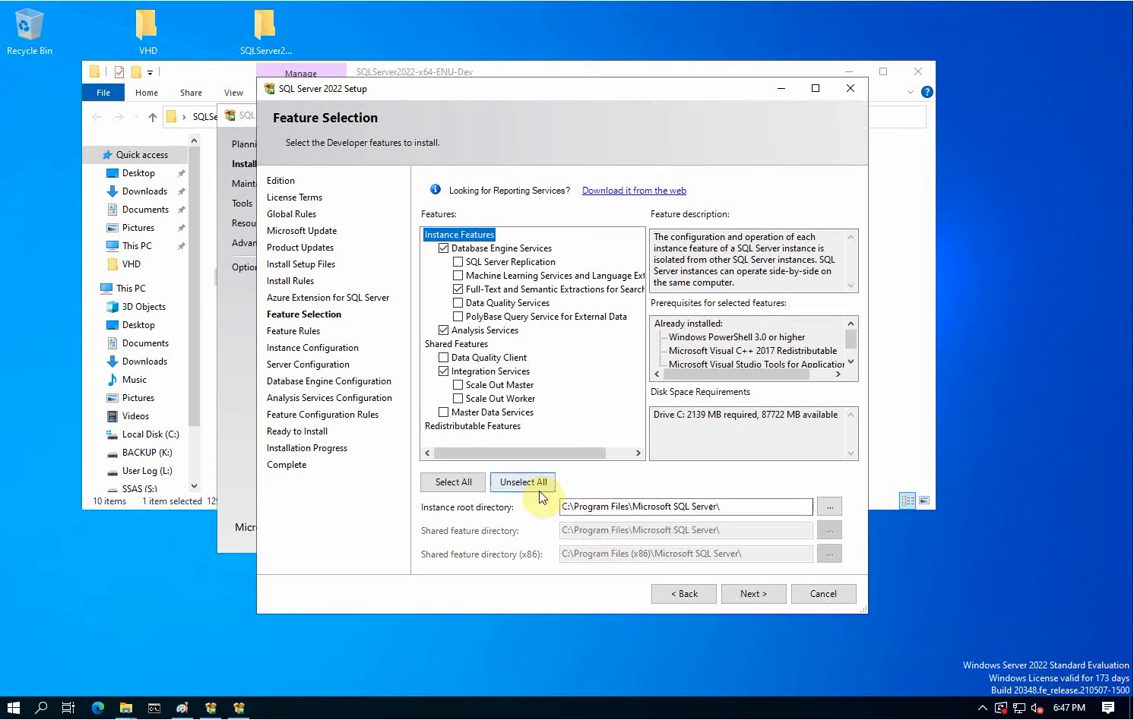
click(748, 594)
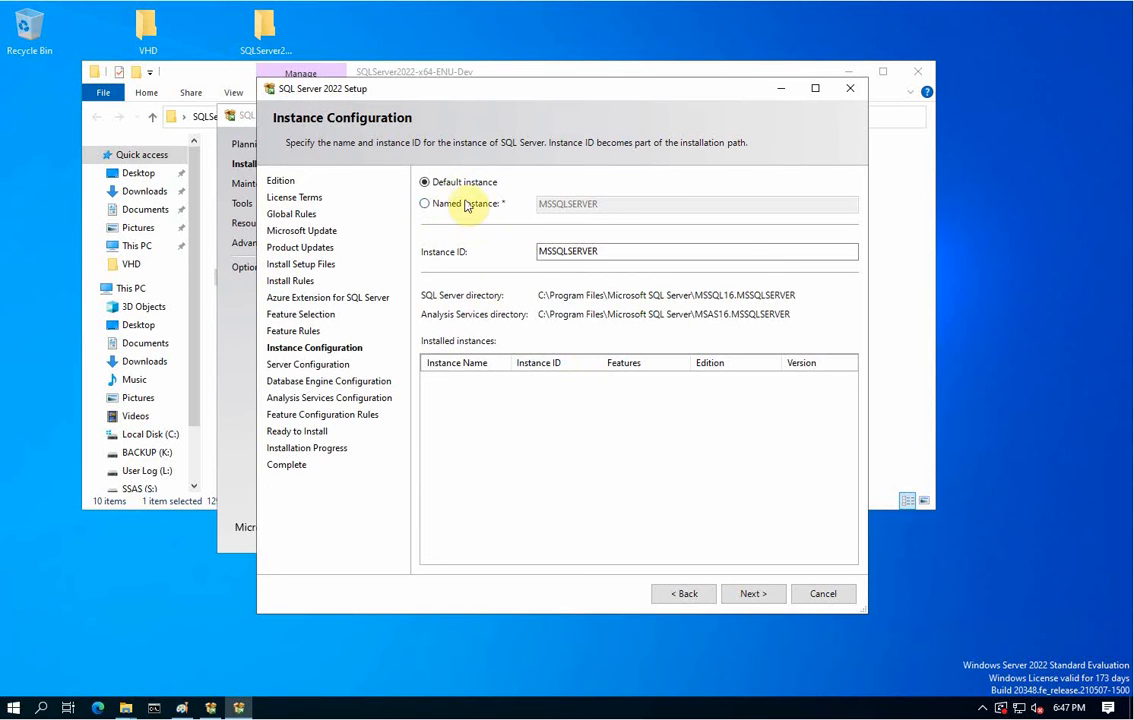
Keep the default instance with ID MSSQLSERVER and grant the Database Engine service the Perform Volume Maintenance Tasks privilege.
drag(612, 251, 494, 243)
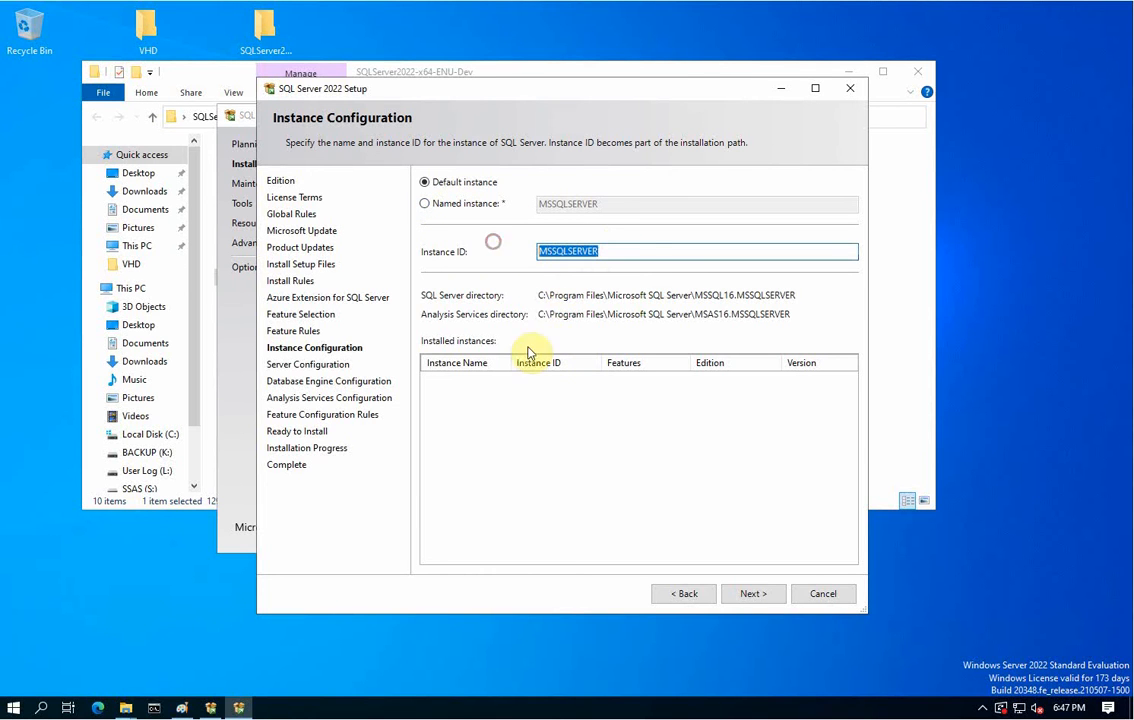
click(753, 592)
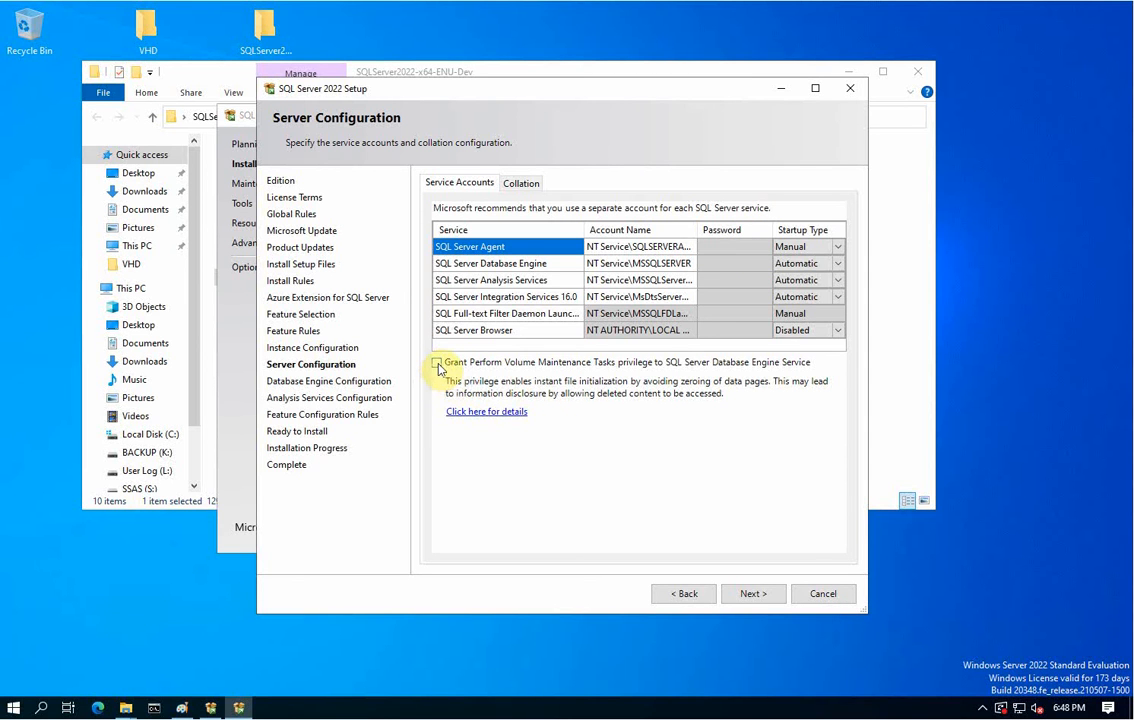
click(437, 363)
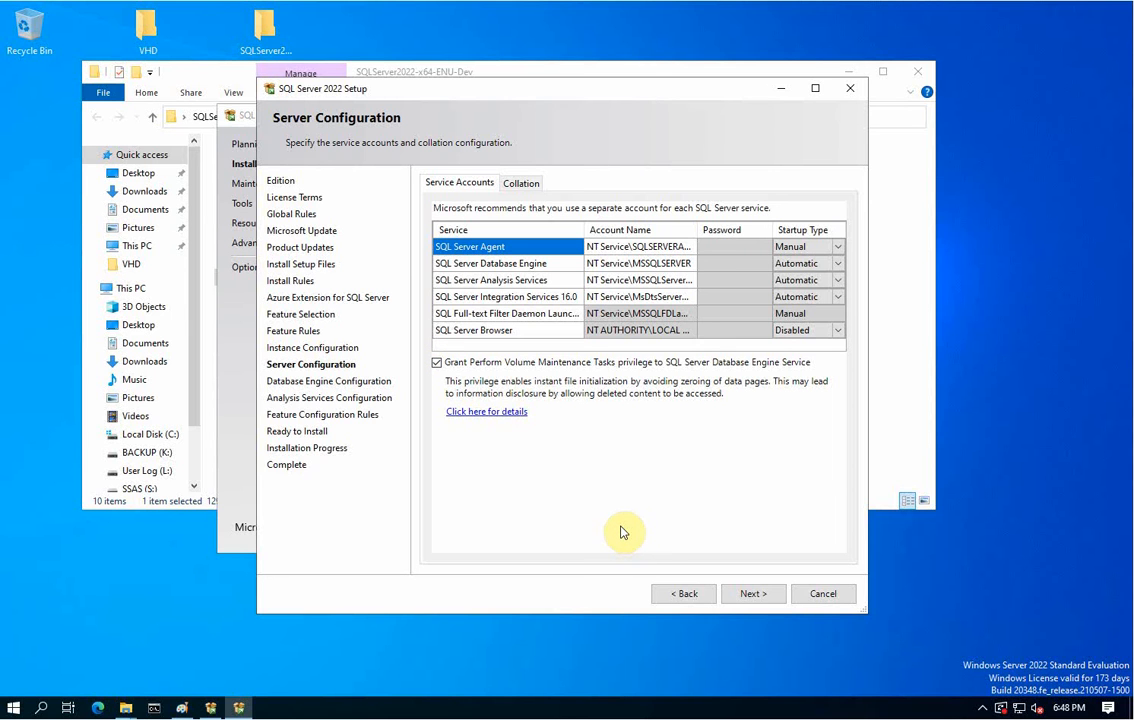
Review the collation settings, return to the service accounts, and widen the setup window to show the full account names.
click(523, 183)
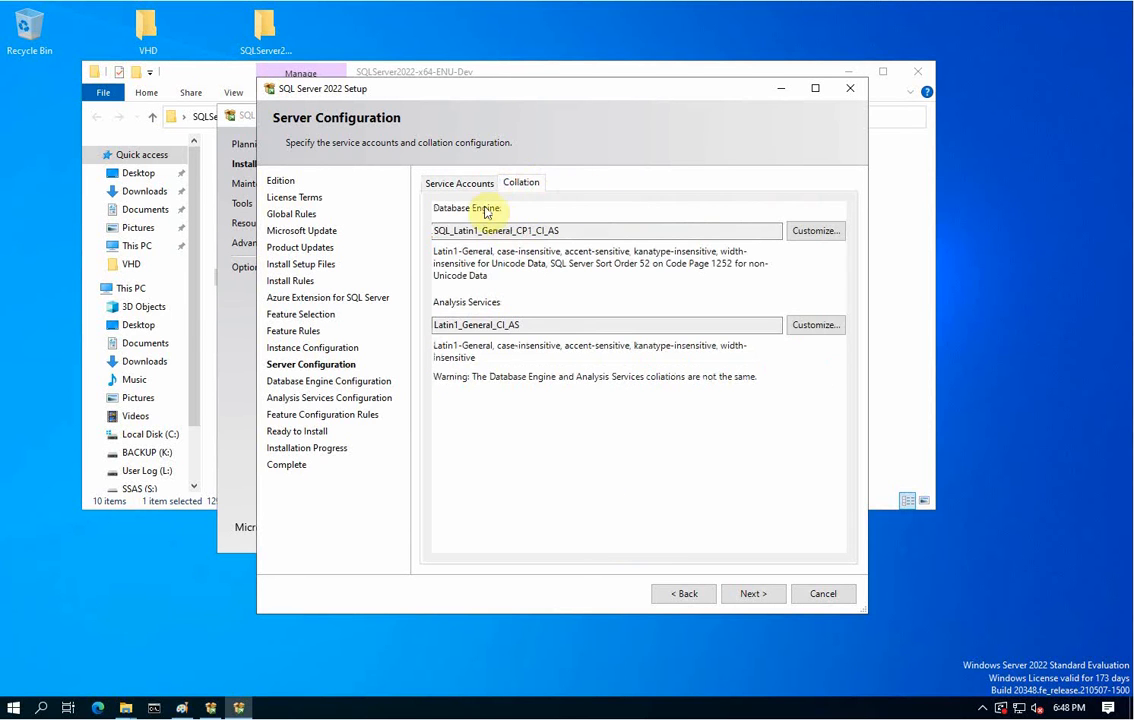
click(457, 182)
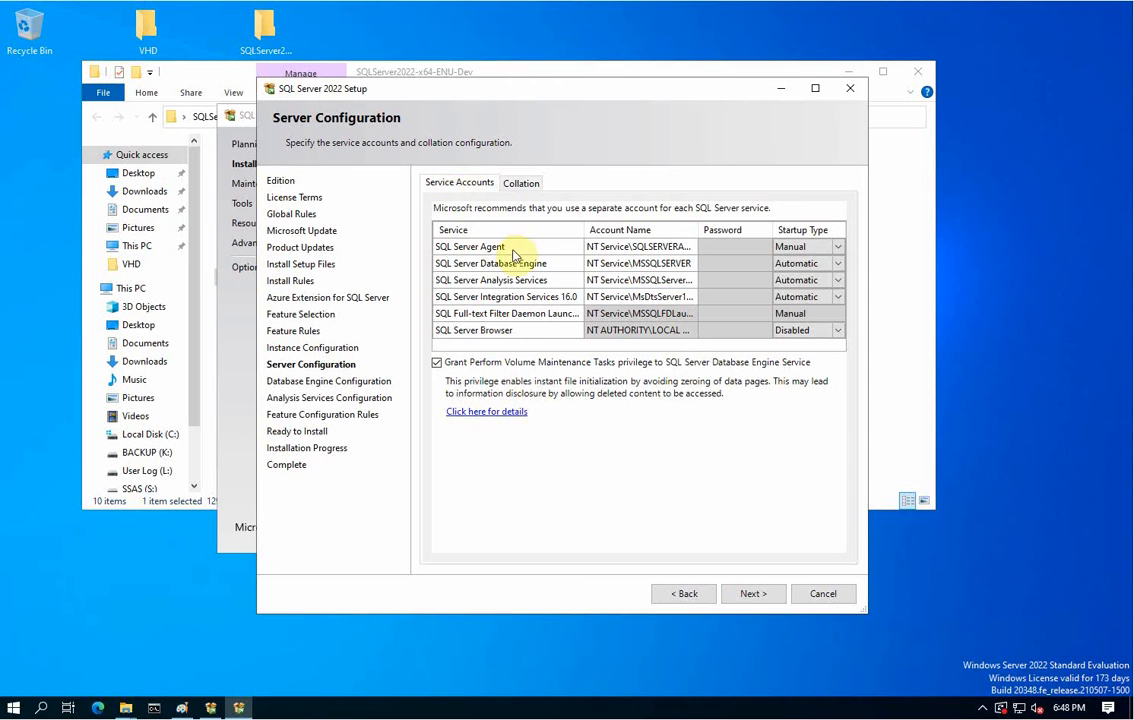
drag(552, 101, 426, 117)
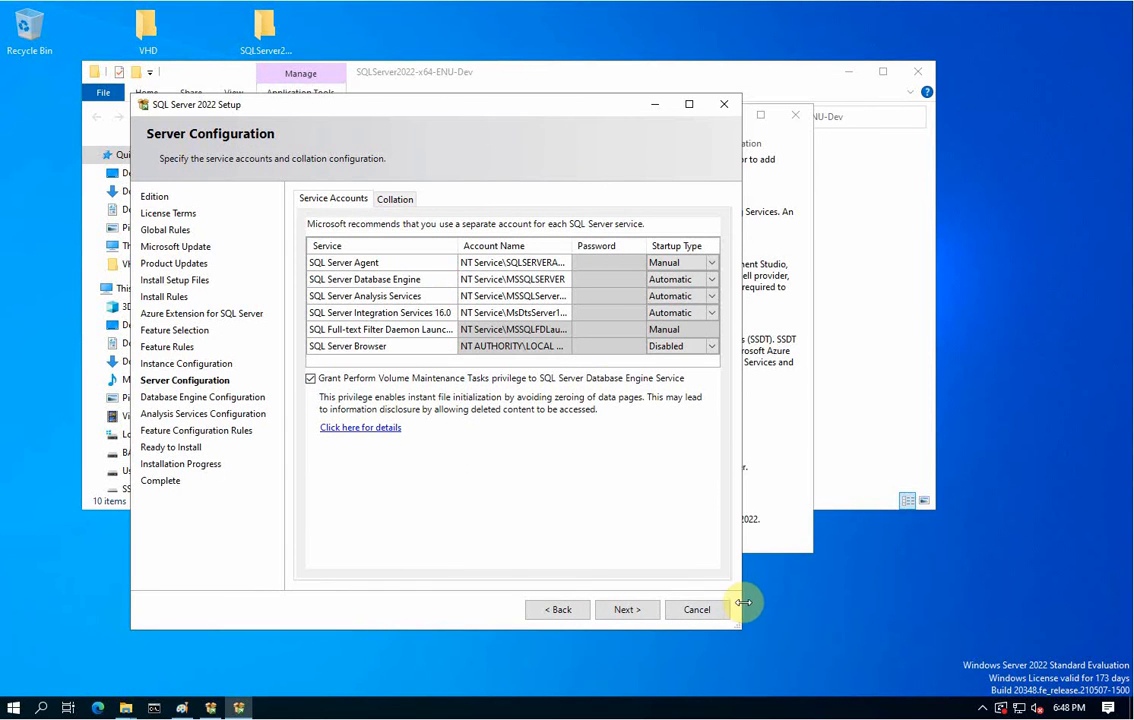
drag(743, 603, 970, 606)
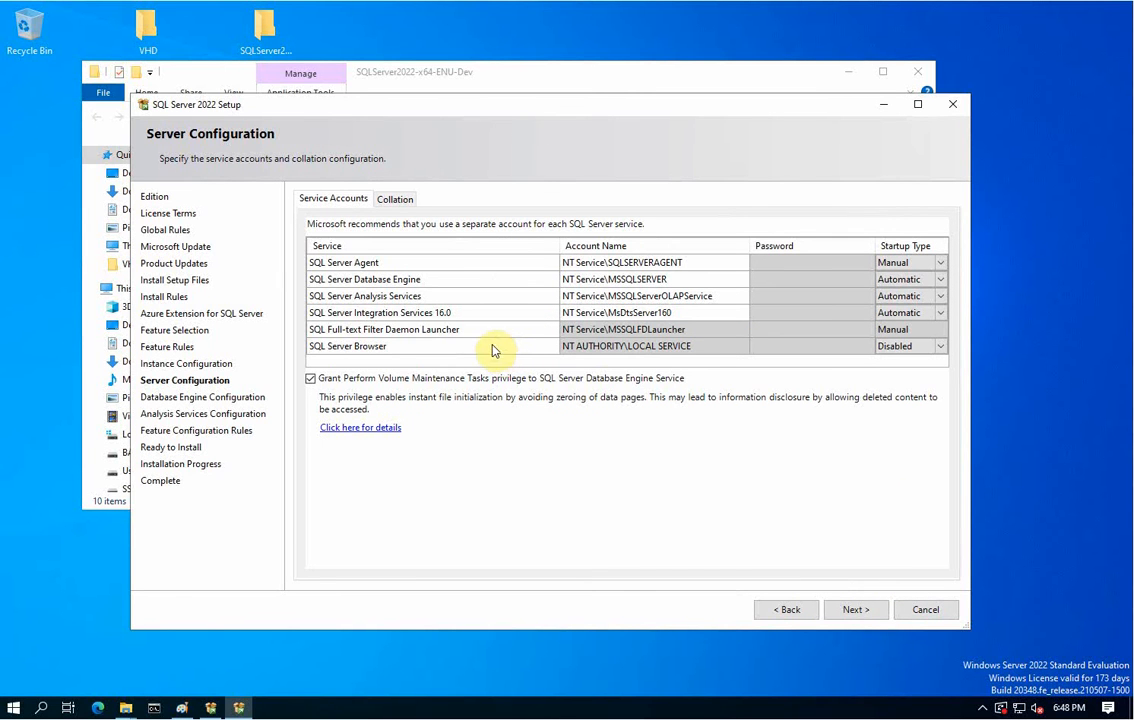
Start browsing for a SQL Server Agent service account, keeping Entire Directory as the search location.
click(702, 296)
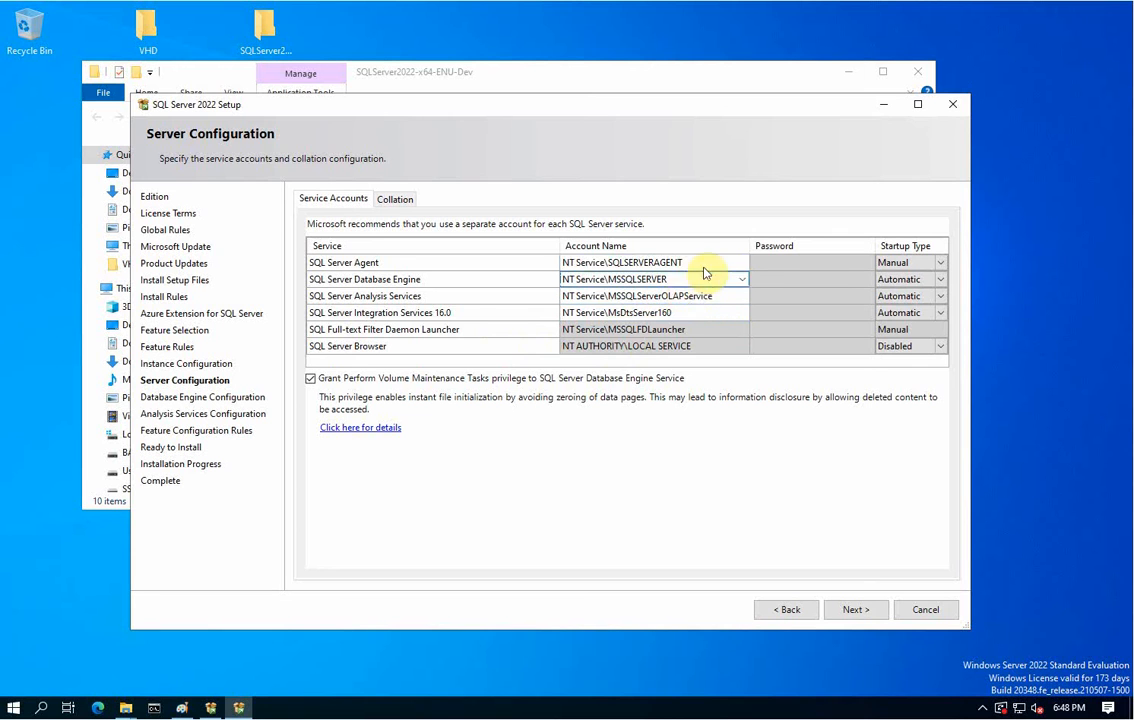
click(702, 266)
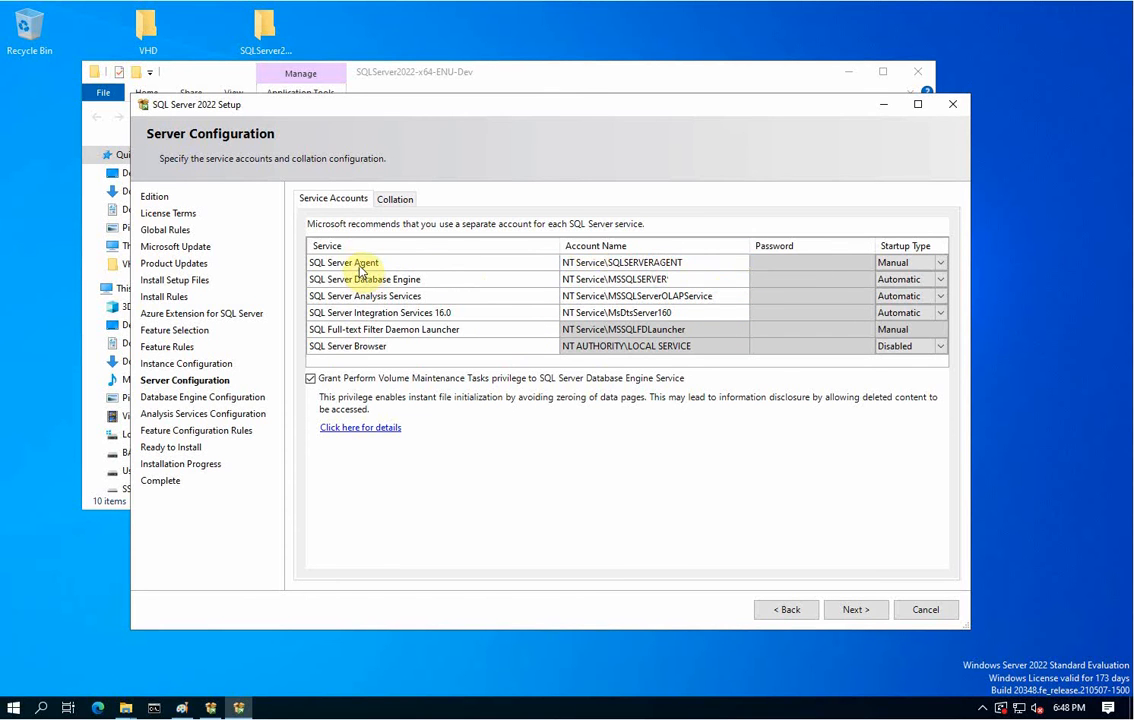
click(708, 279)
click(744, 263)
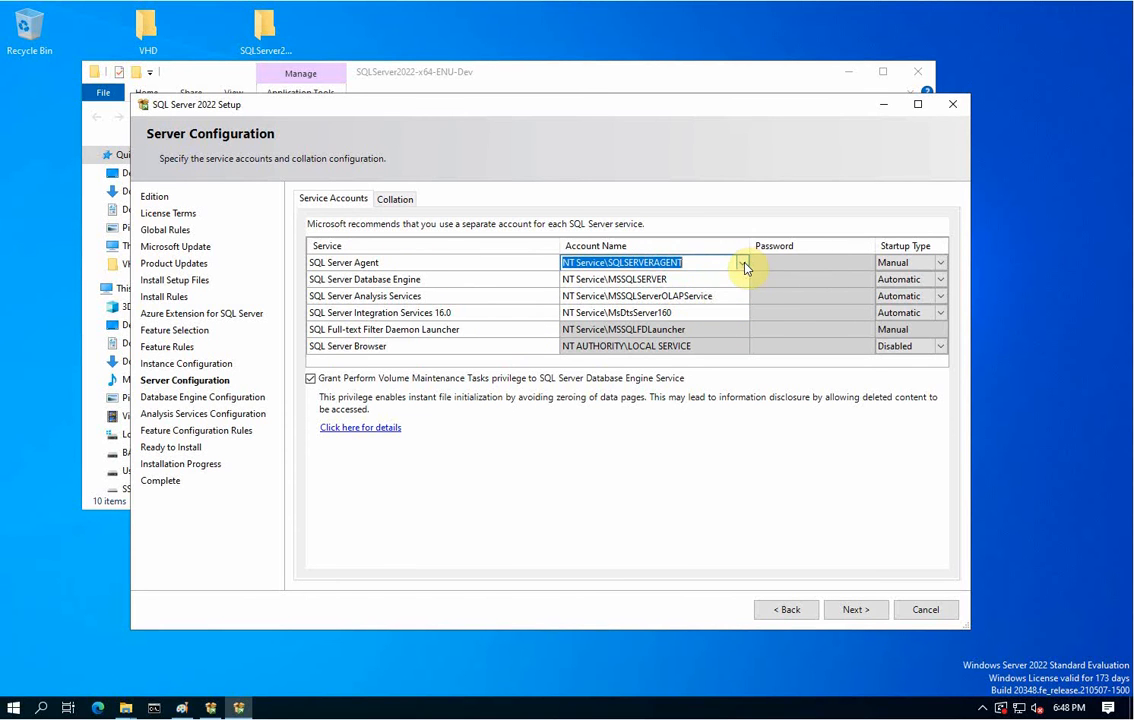
click(743, 263)
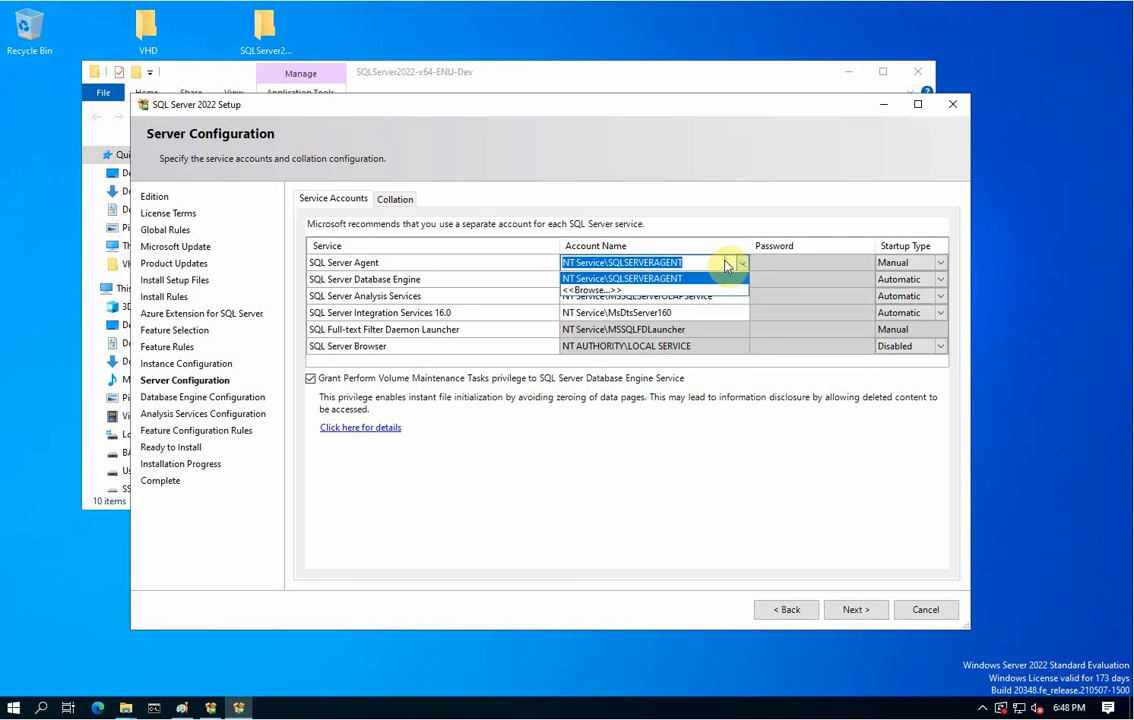
click(598, 290)
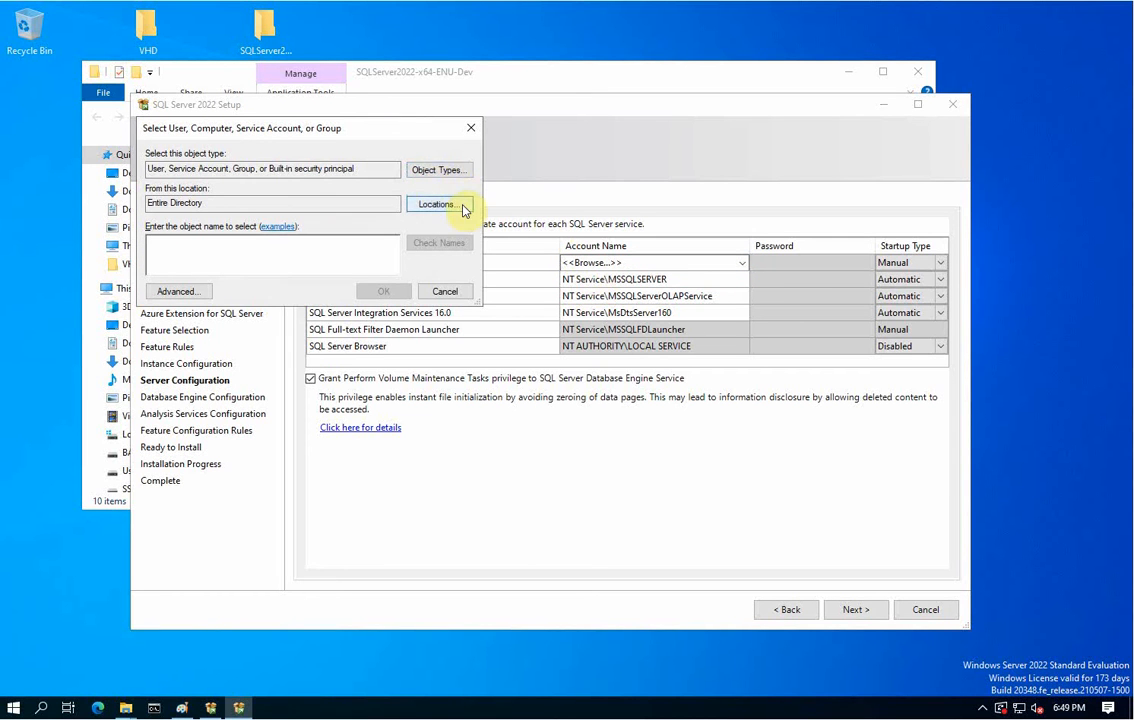
click(458, 208)
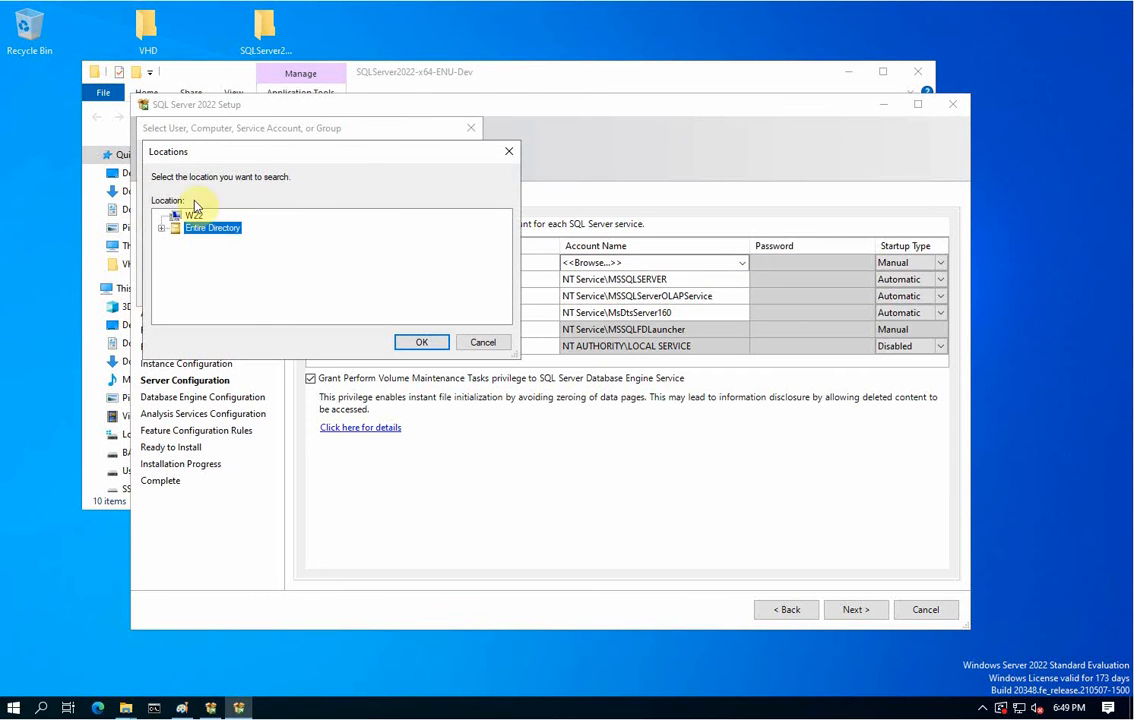
click(421, 343)
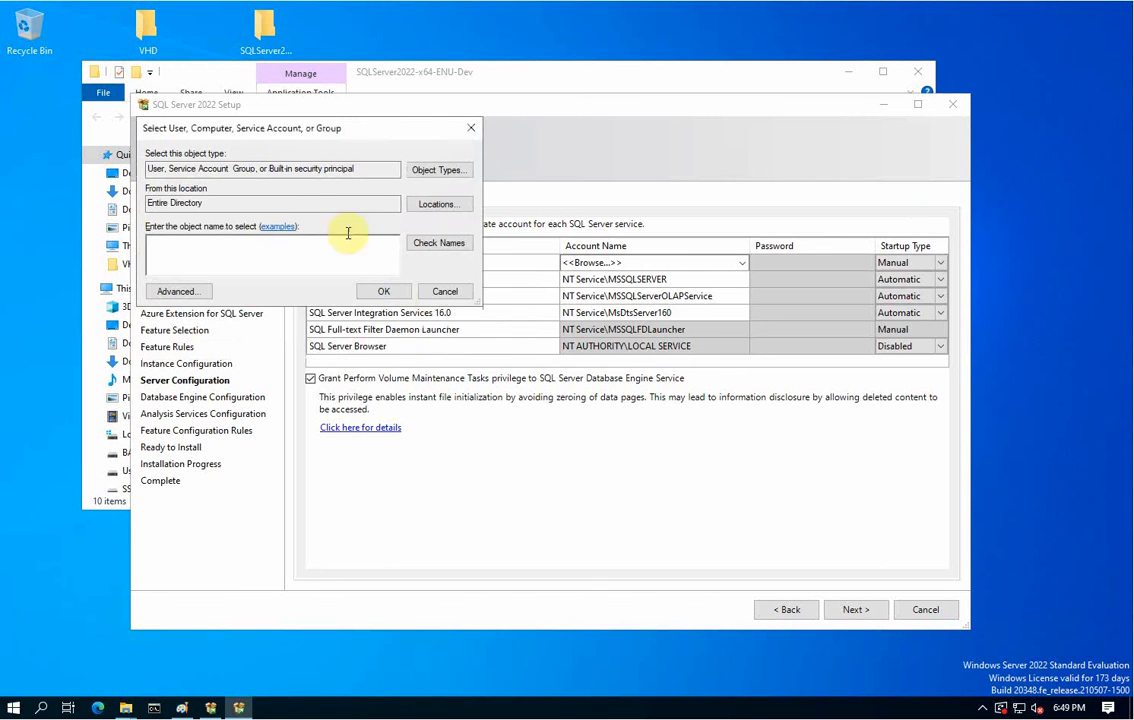
drag(361, 136, 640, 361)
click(603, 480)
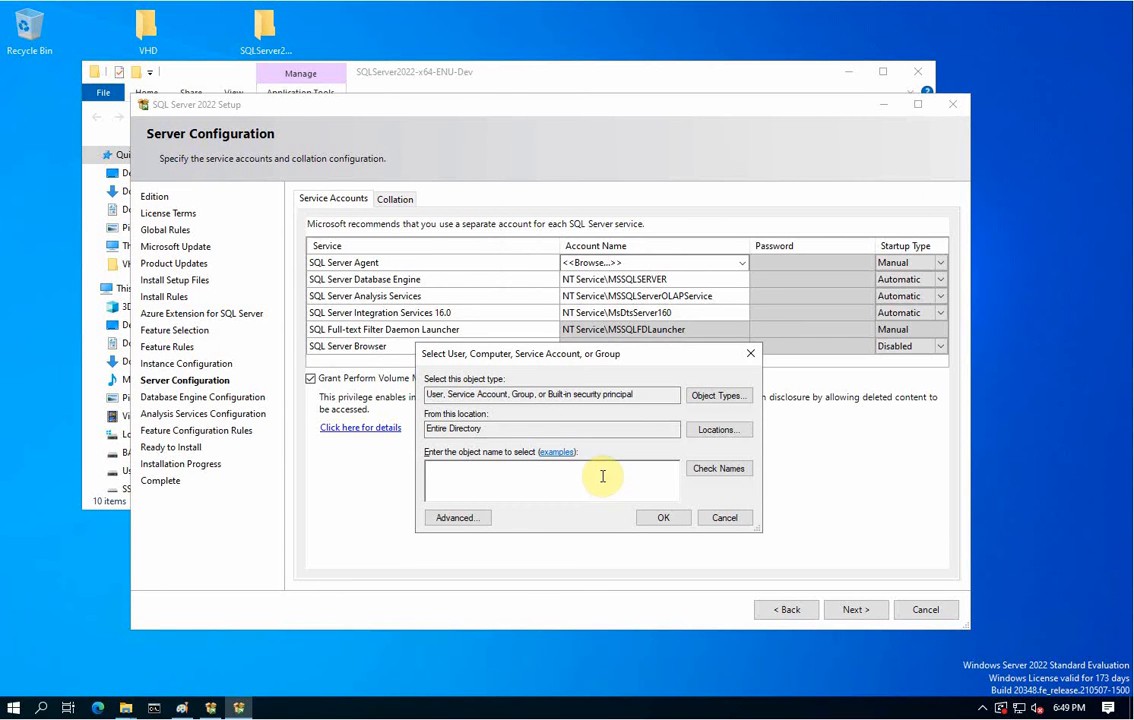
text(as)
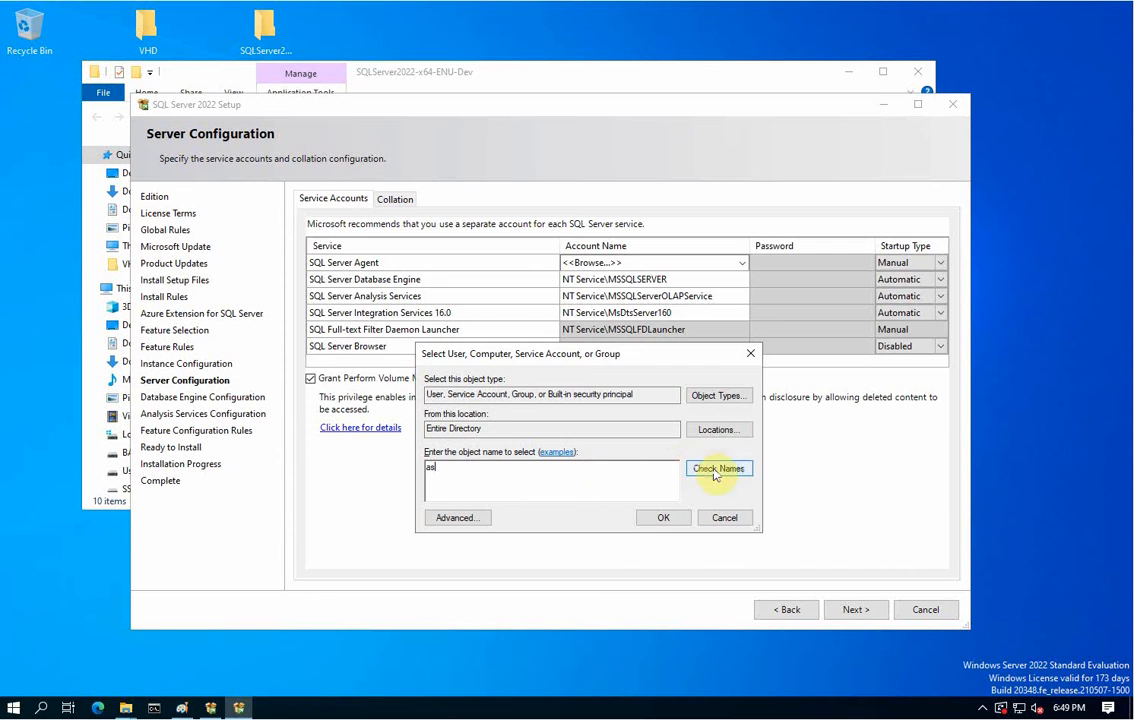
click(722, 469)
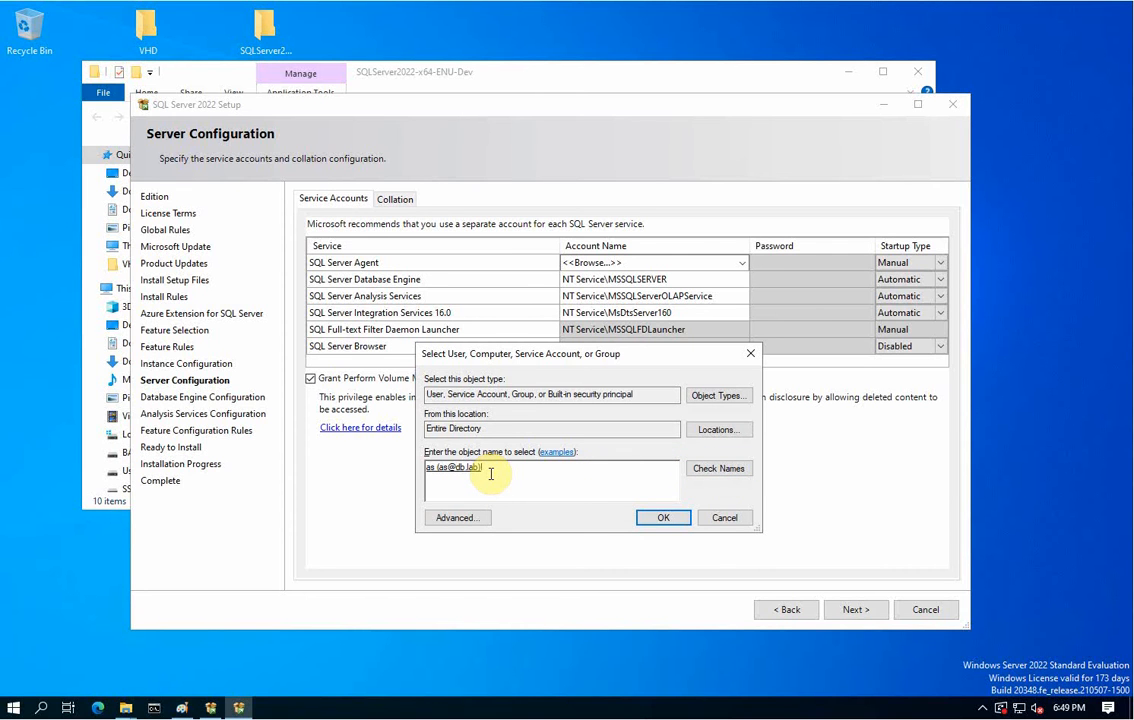
Look up the directory account gs and assign it as the SQL Server Agent service account.
double_click(493, 469)
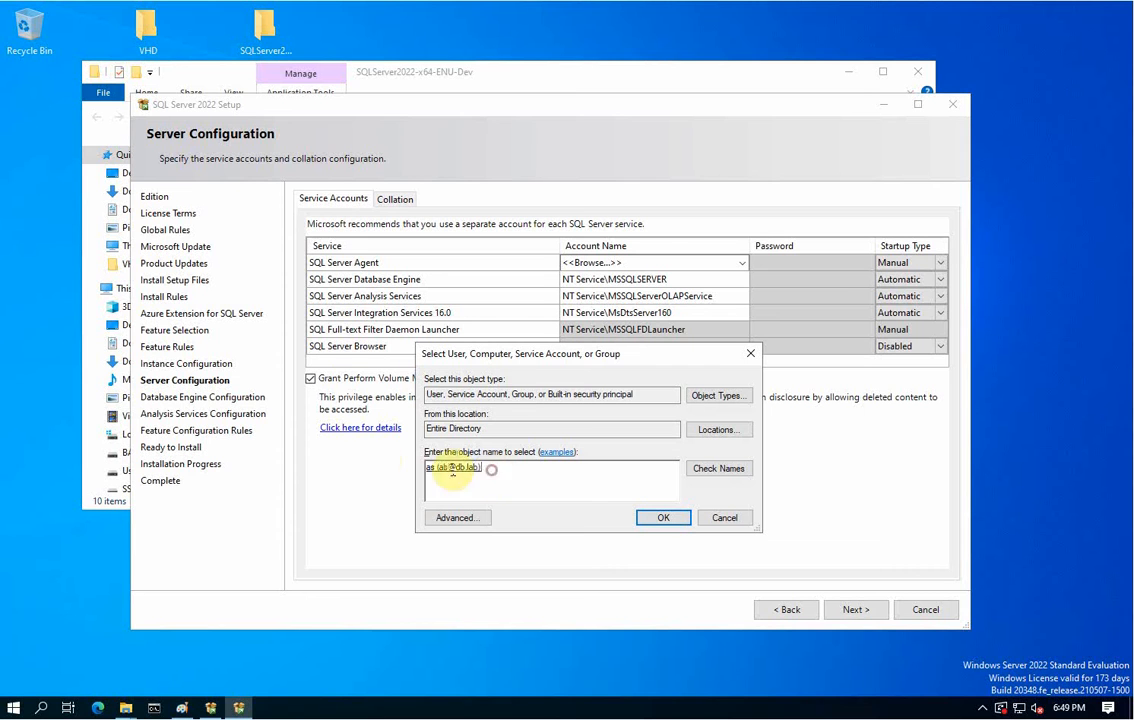
text(g)
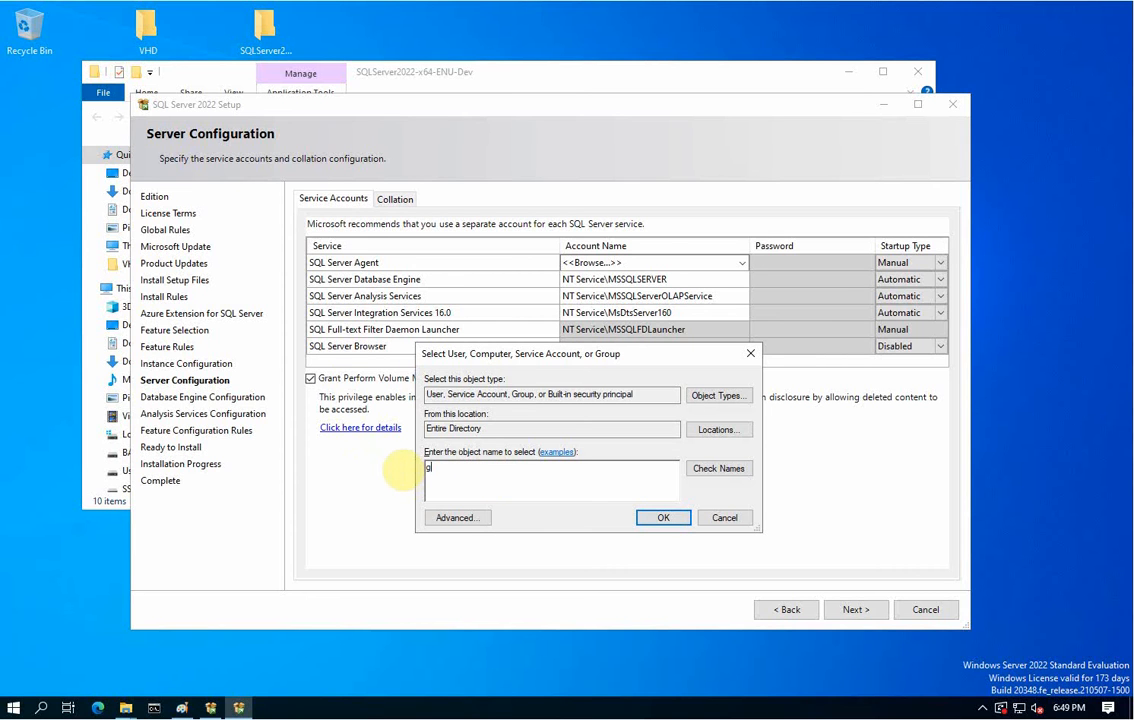
text(s)
click(721, 477)
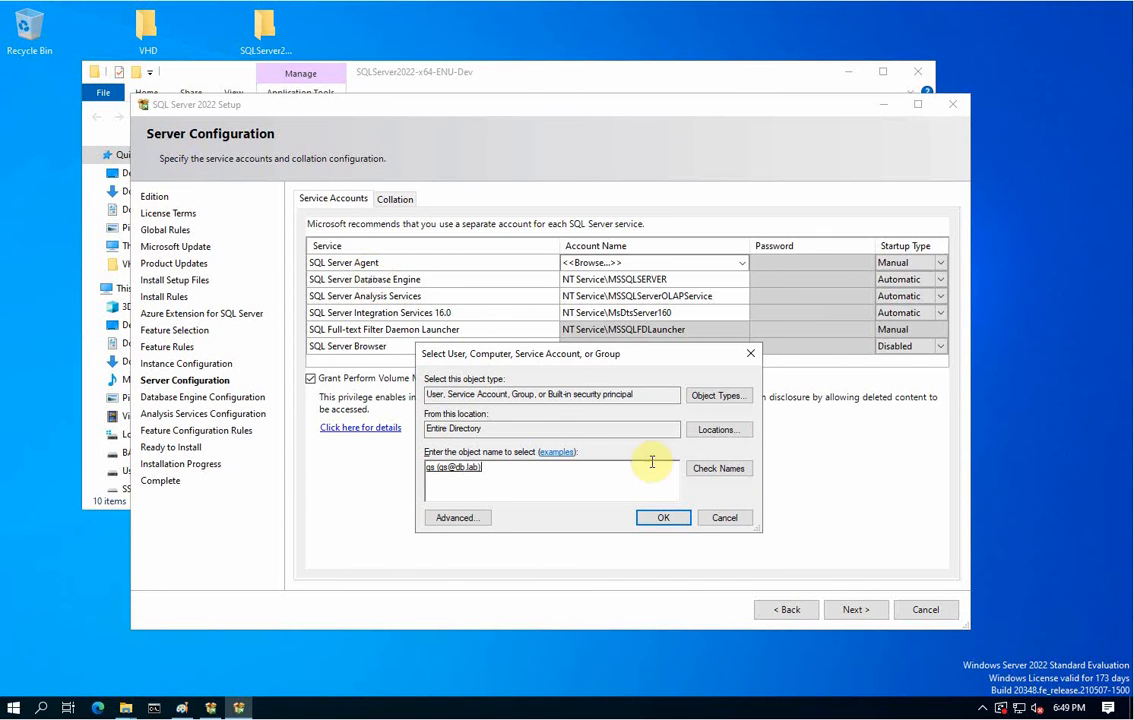
click(668, 519)
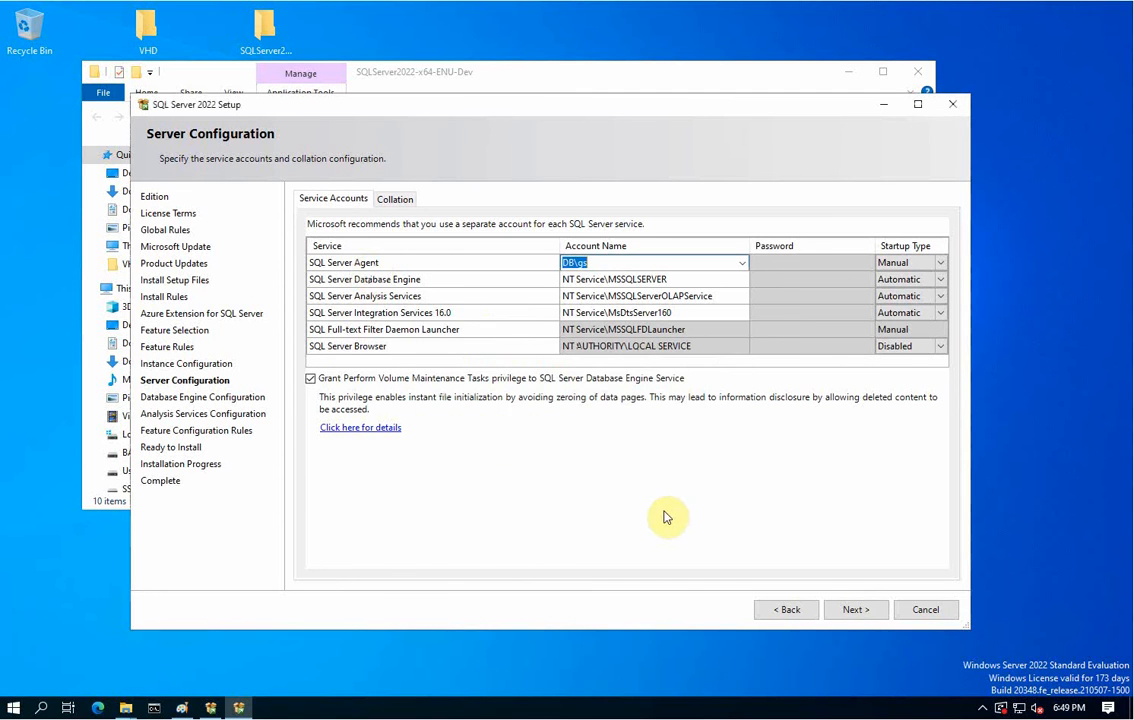
Browse the directory for the account es and assign it to the SQL Server Database Engine service.
click(443, 290)
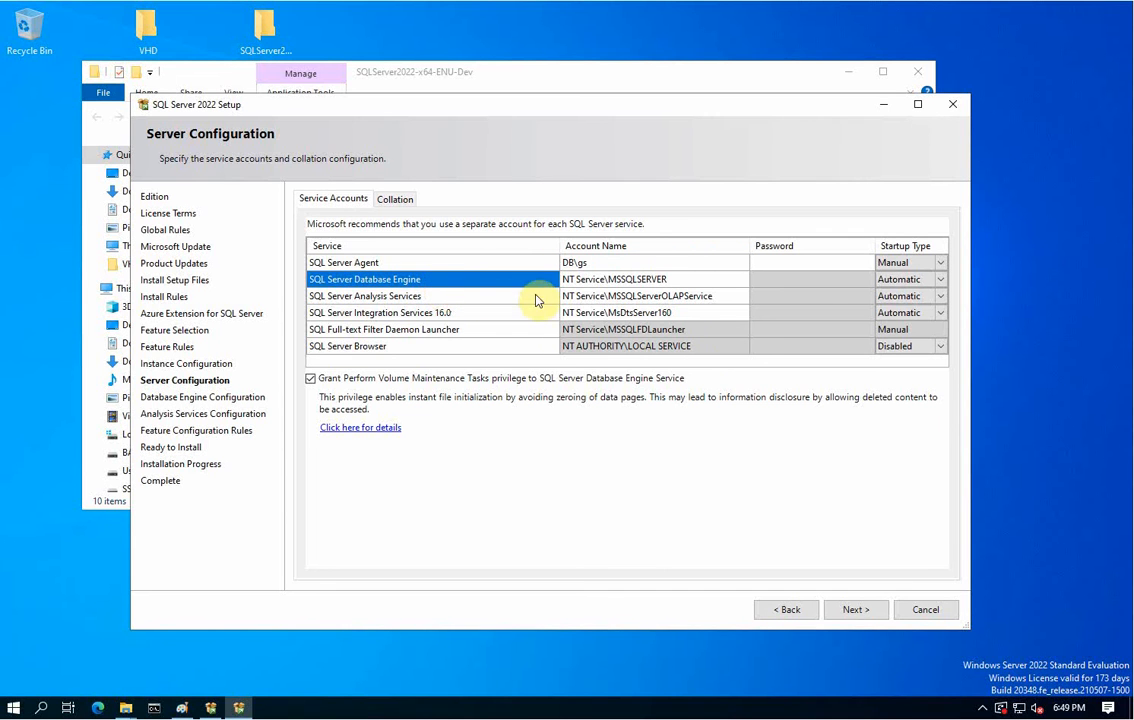
click(740, 285)
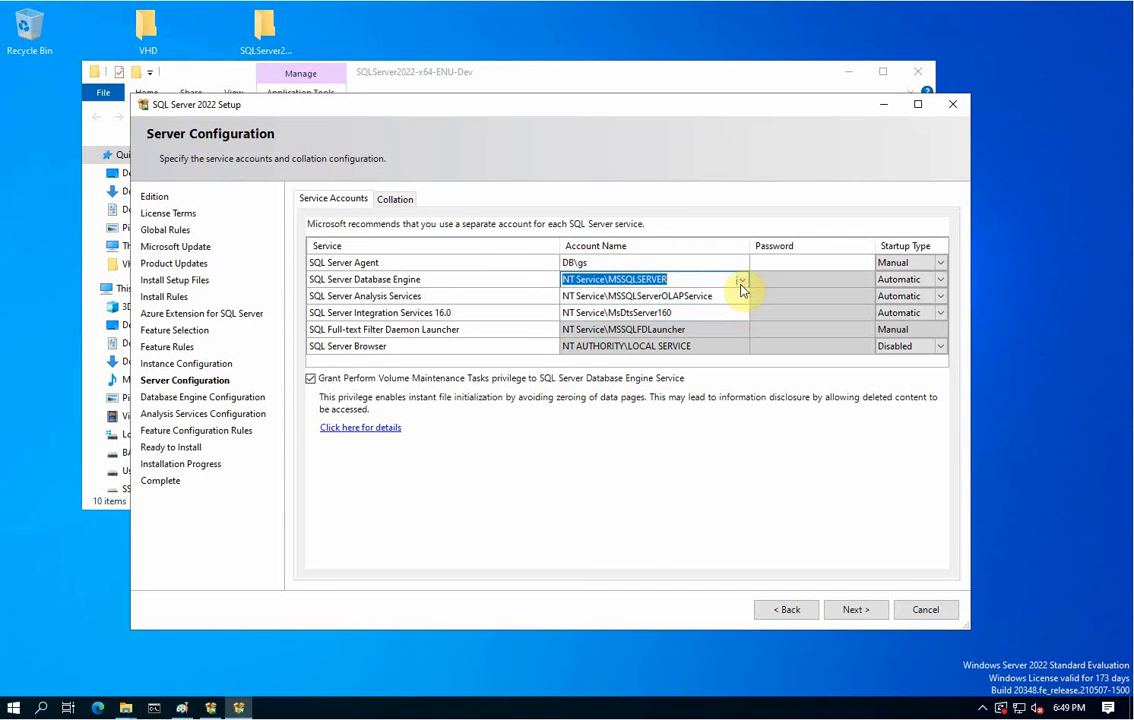
click(742, 284)
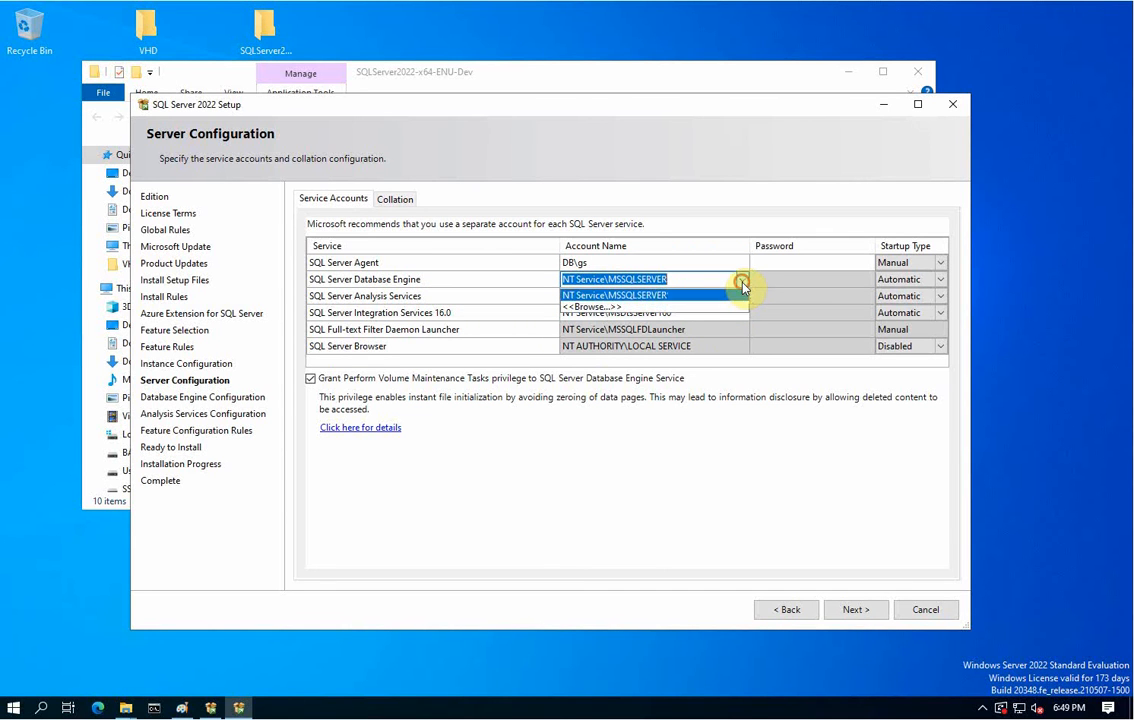
click(595, 307)
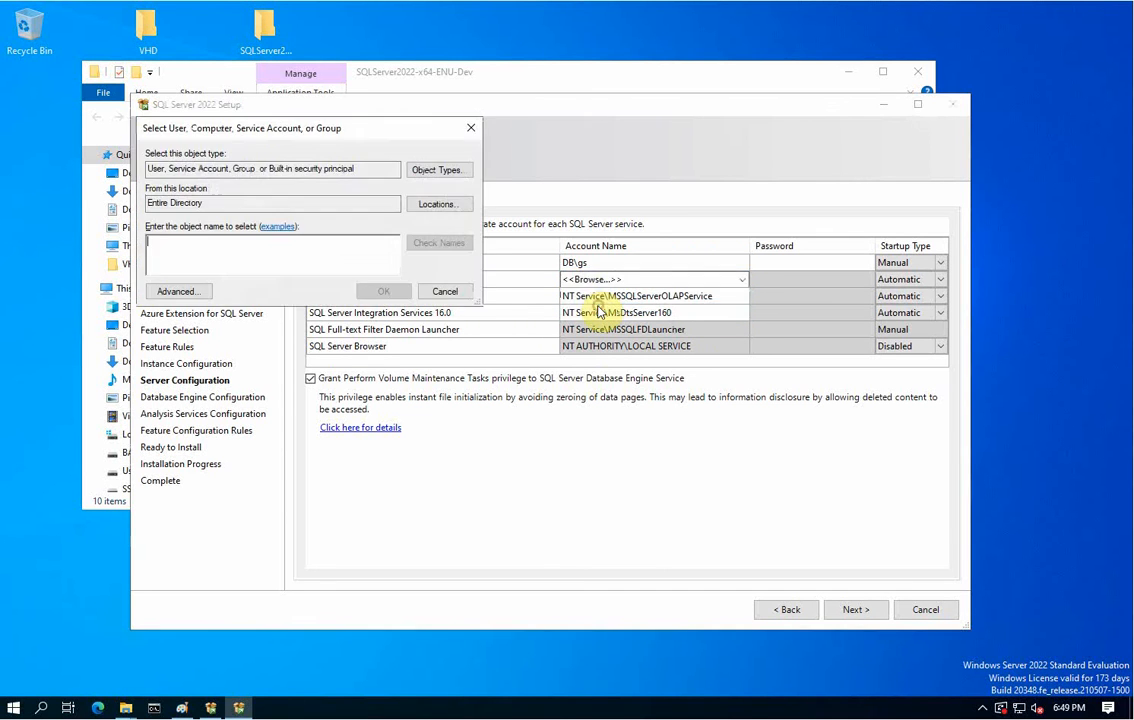
click(324, 258)
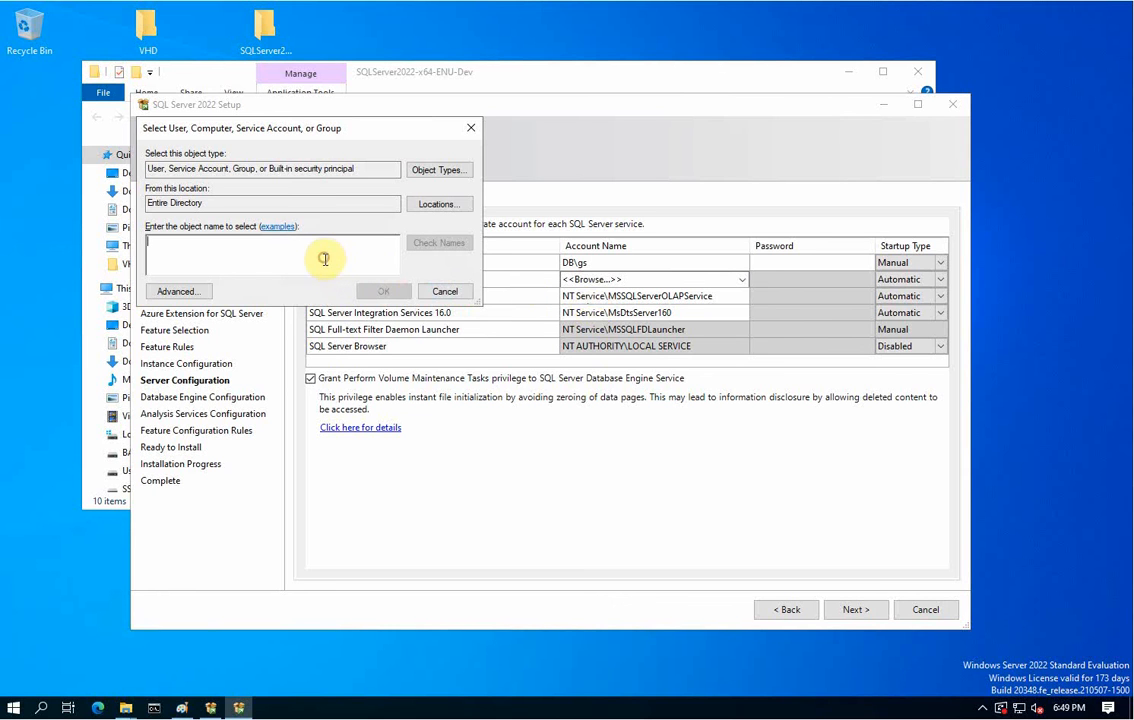
text(g)
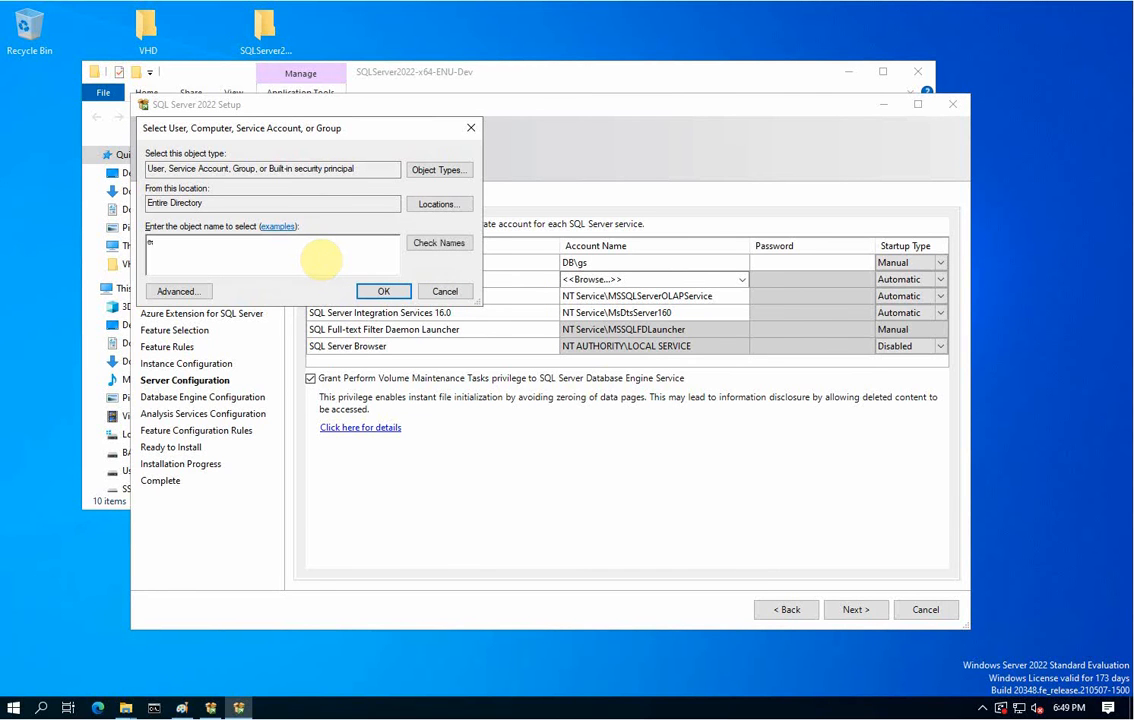
text(s)
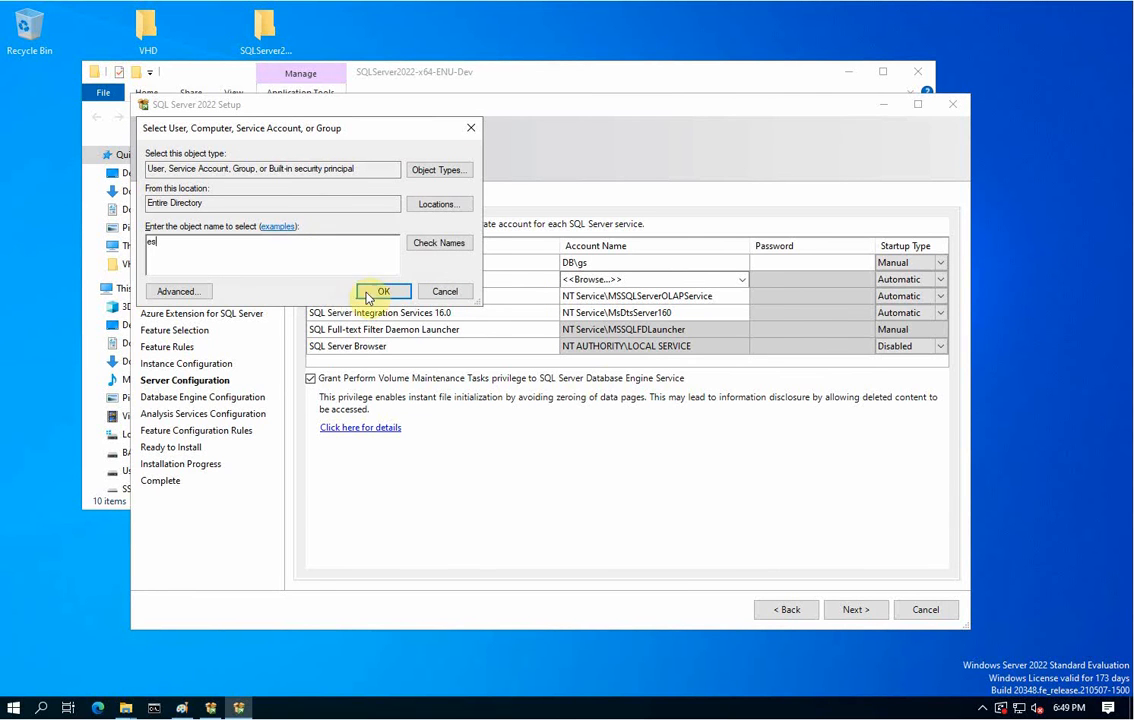
click(438, 245)
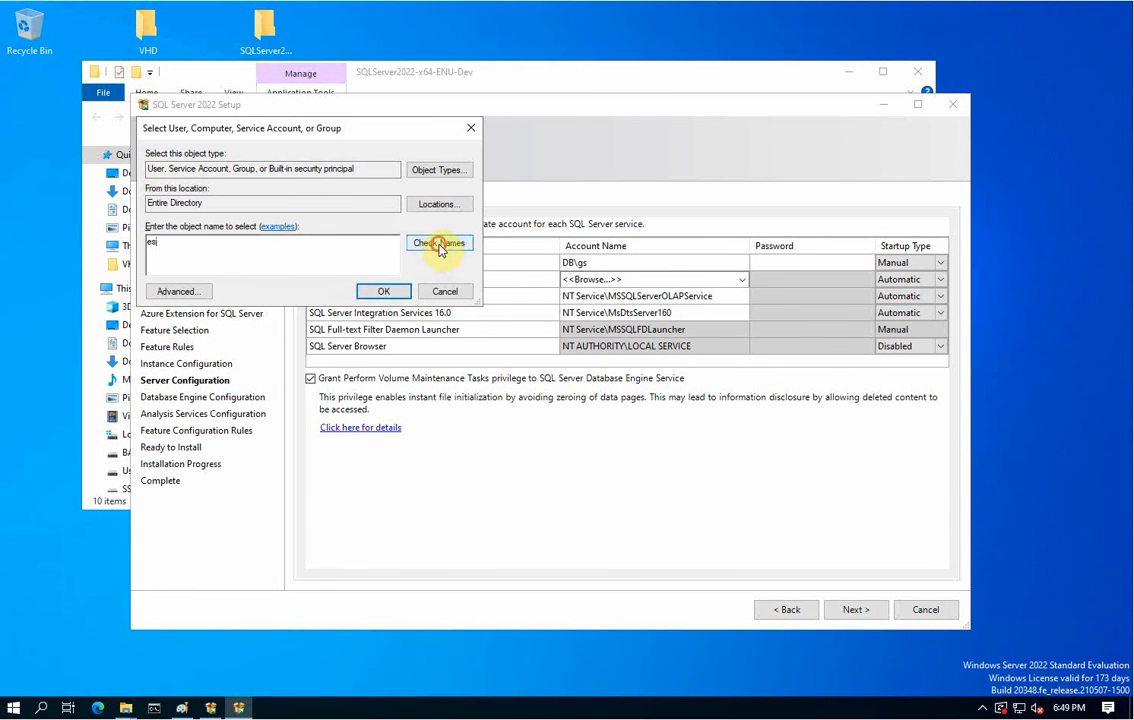
click(385, 291)
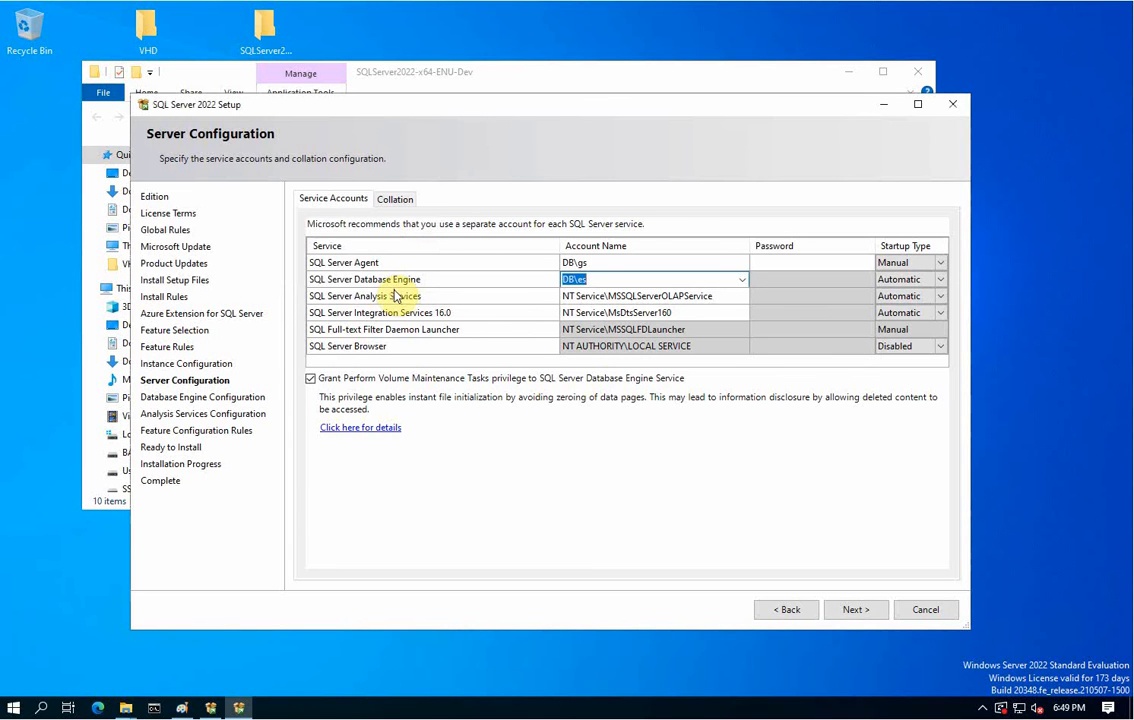
Browse the directory for the account as and assign it to the SQL Server Analysis Services service.
click(700, 297)
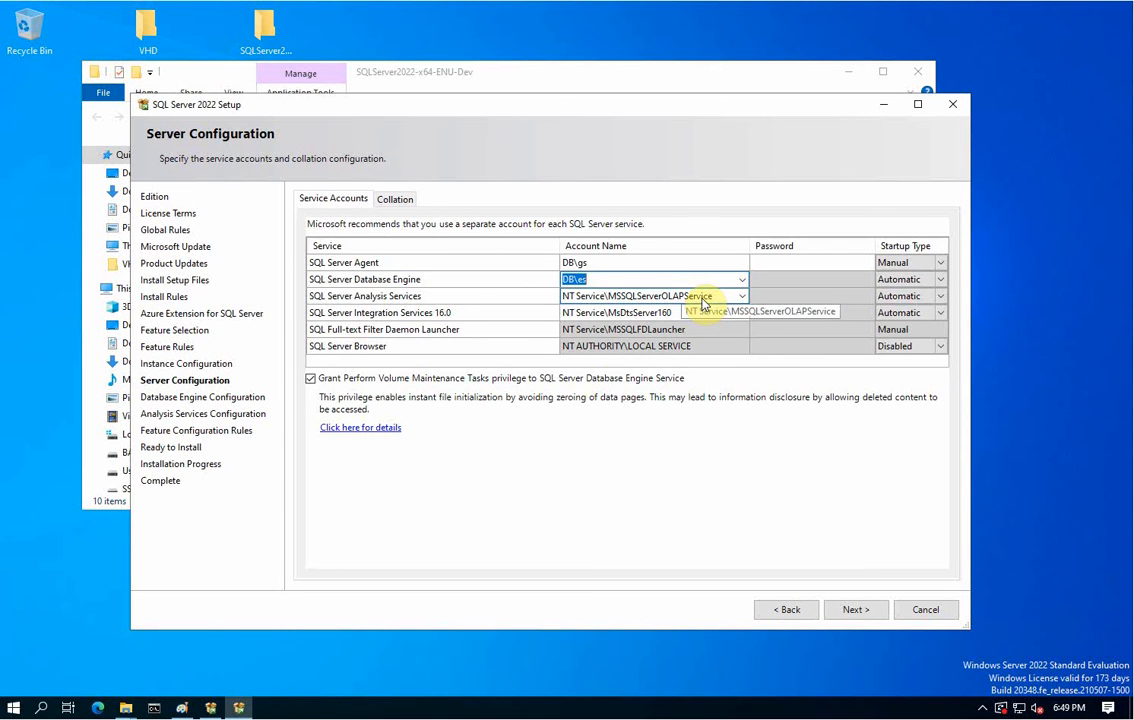
click(745, 298)
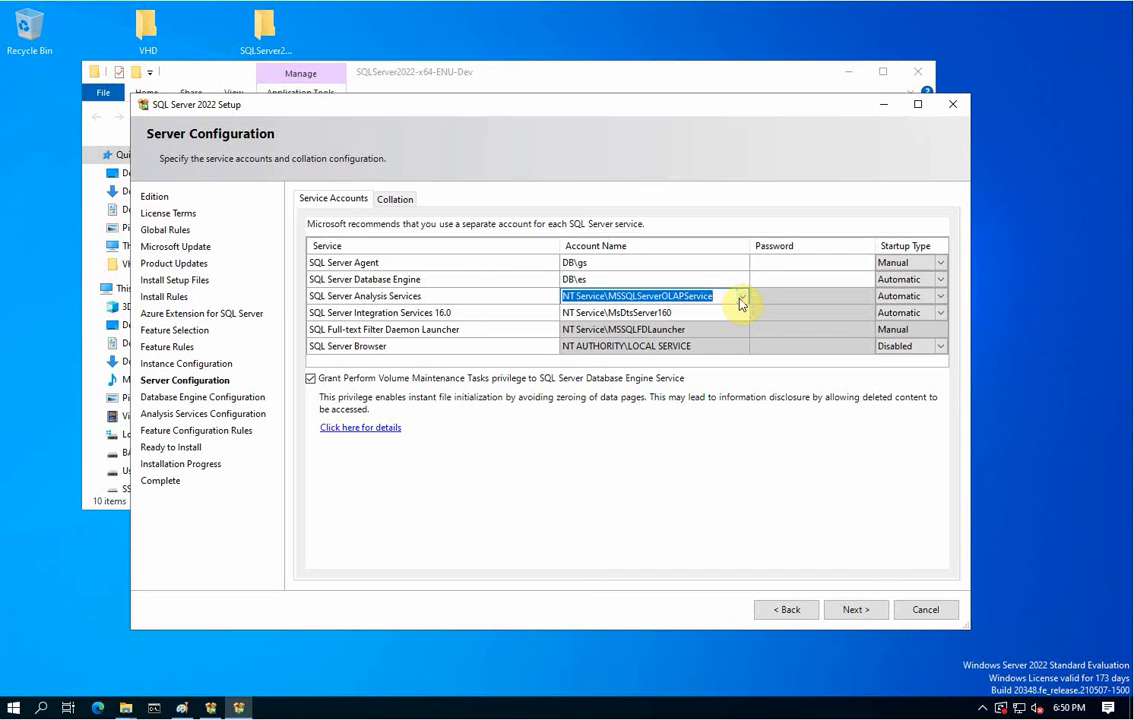
click(742, 297)
click(670, 325)
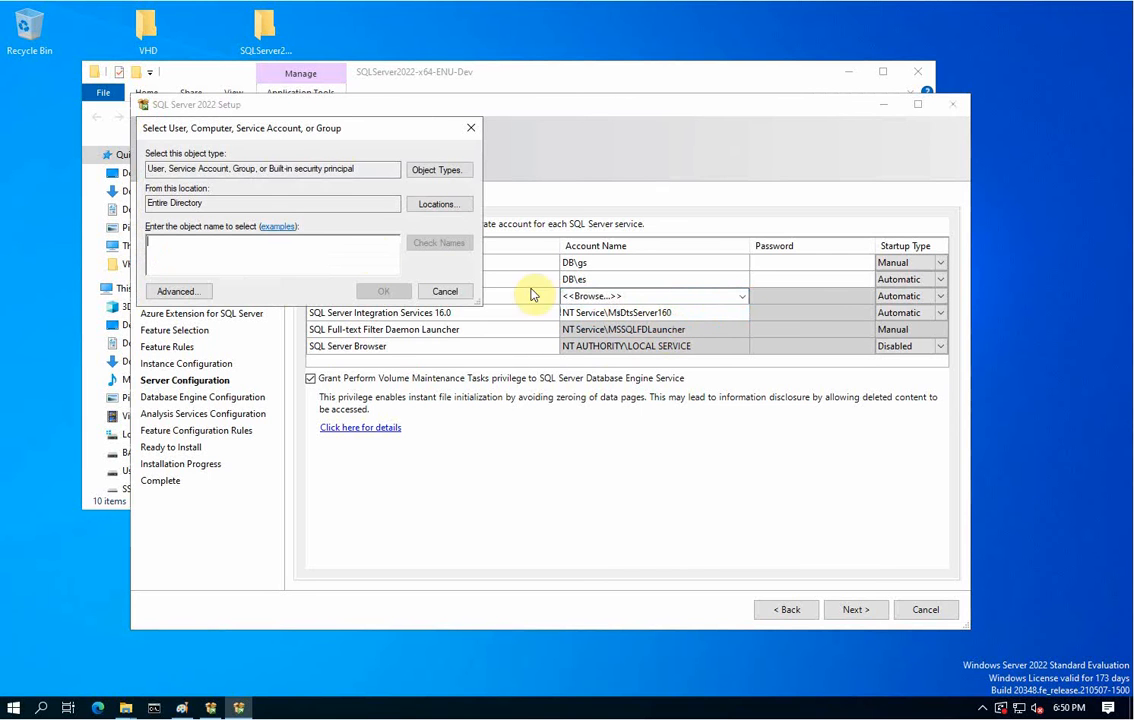
text(as)
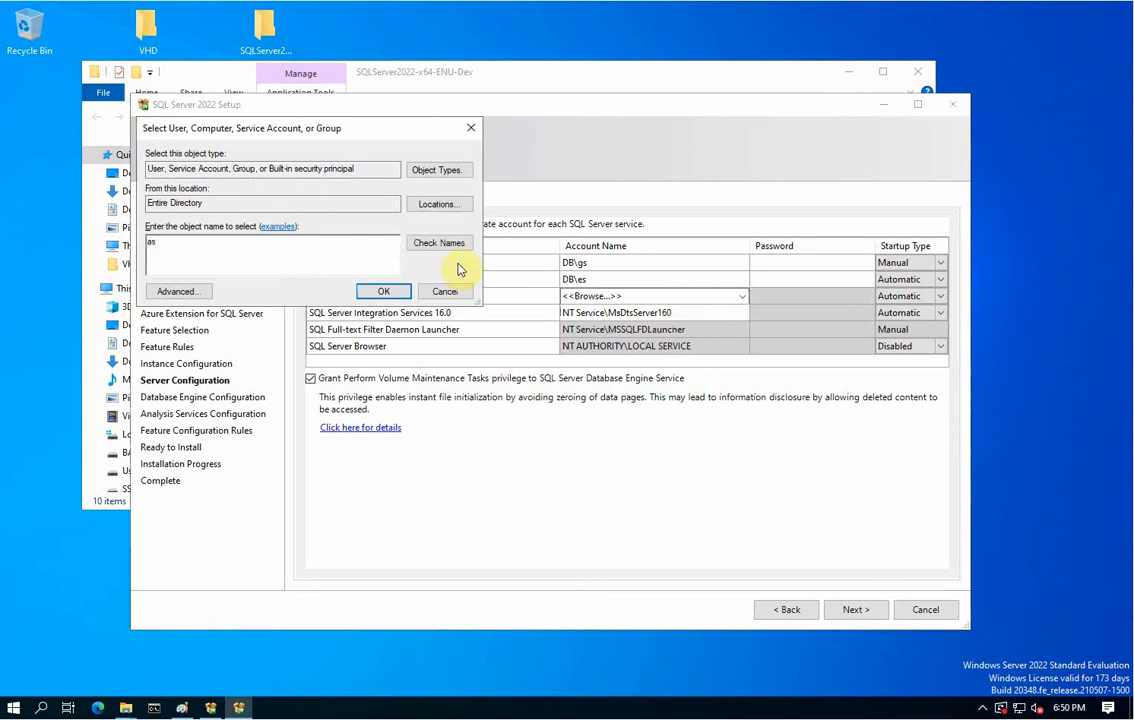
click(440, 244)
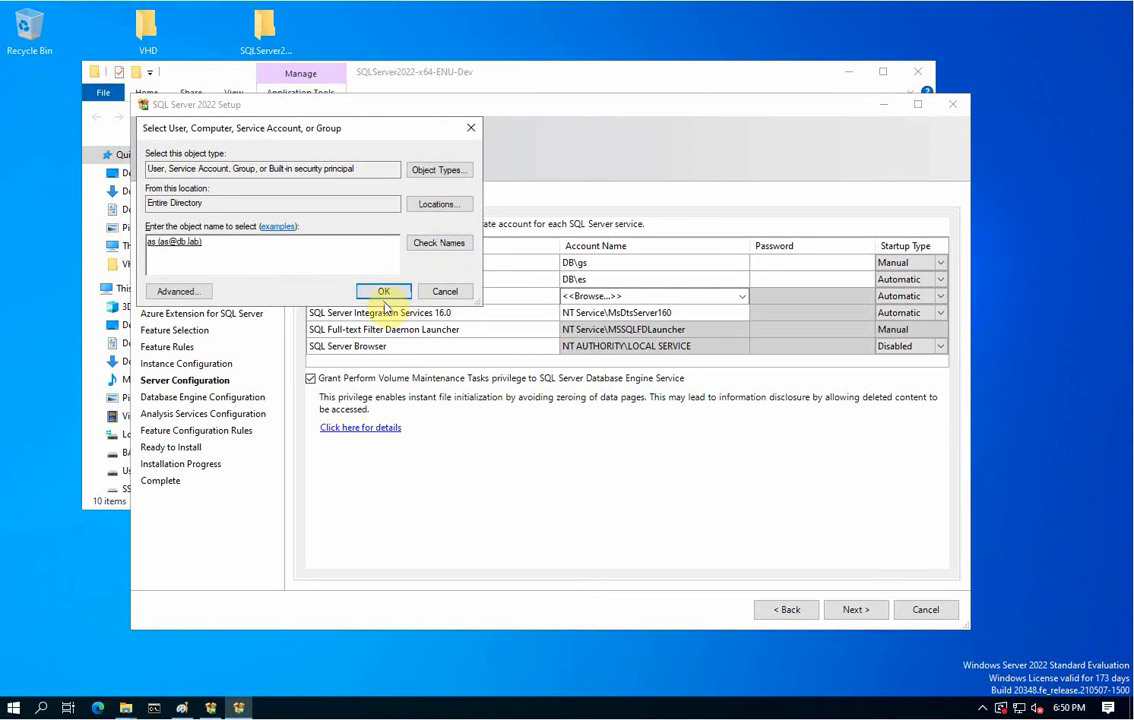
click(381, 291)
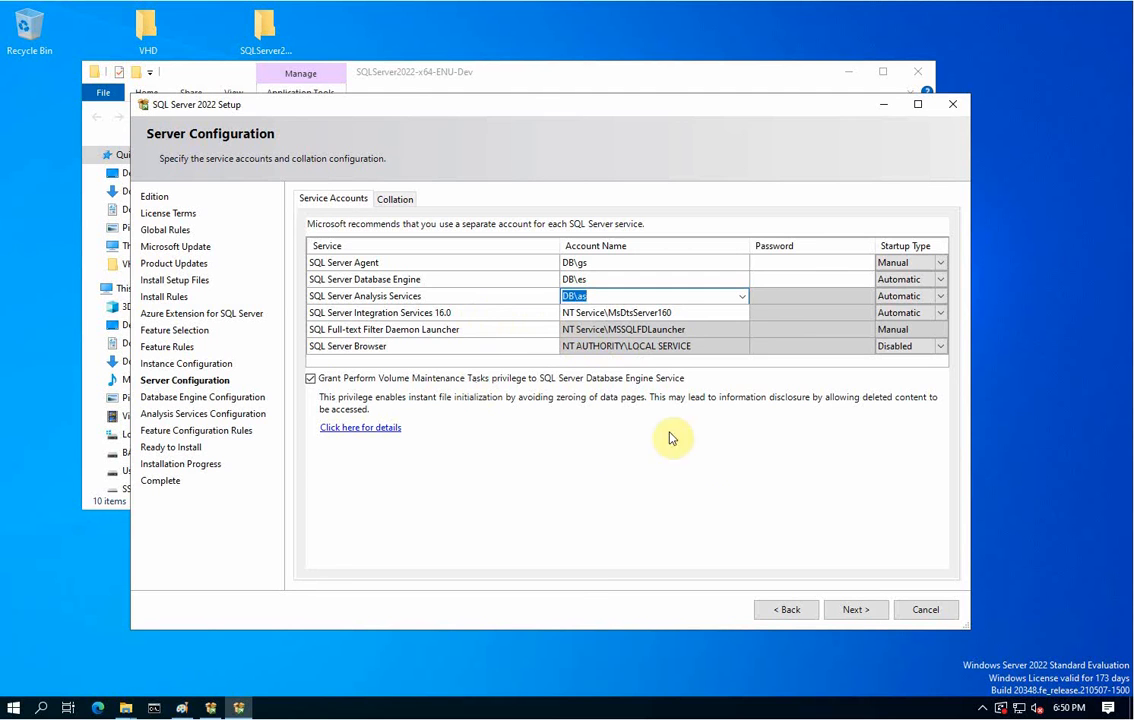
Browse the directory for the account is and assign it to the SQL Server Integration Services 16.0 service.
click(740, 316)
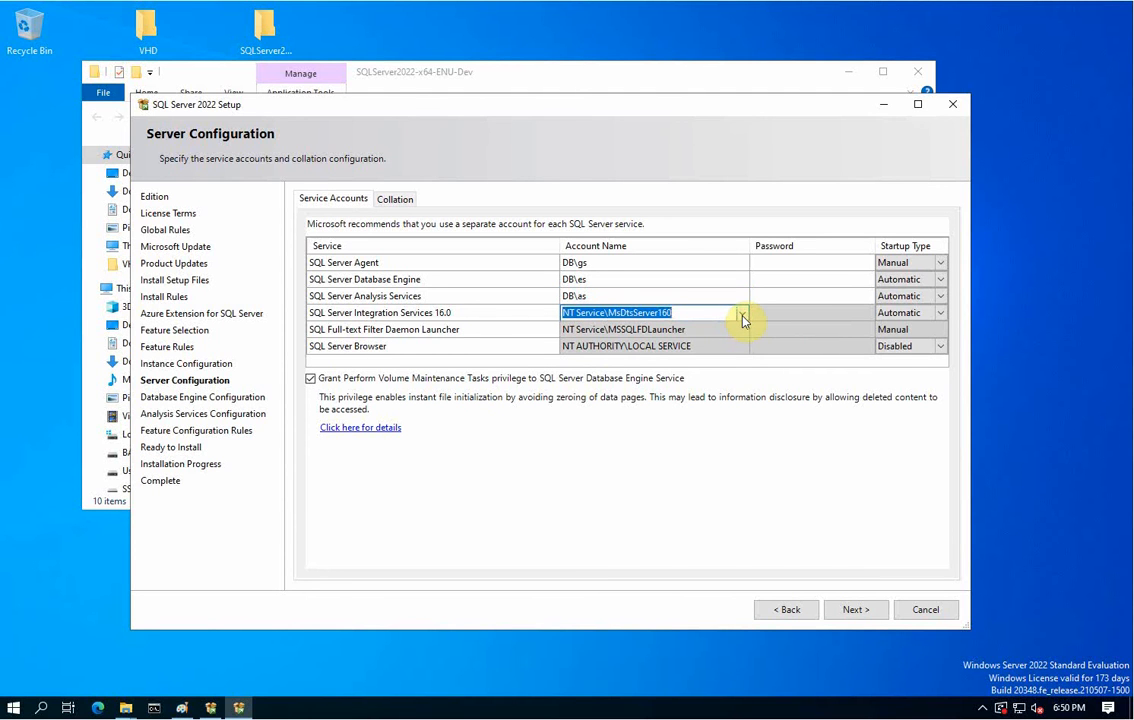
click(742, 314)
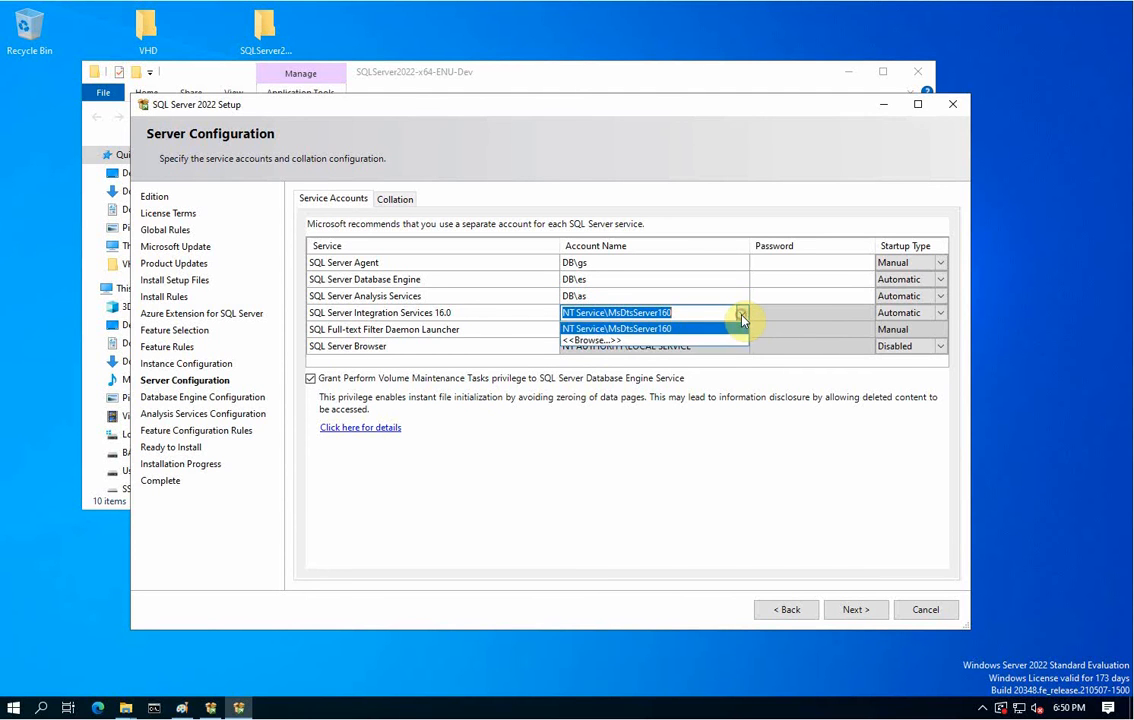
click(650, 347)
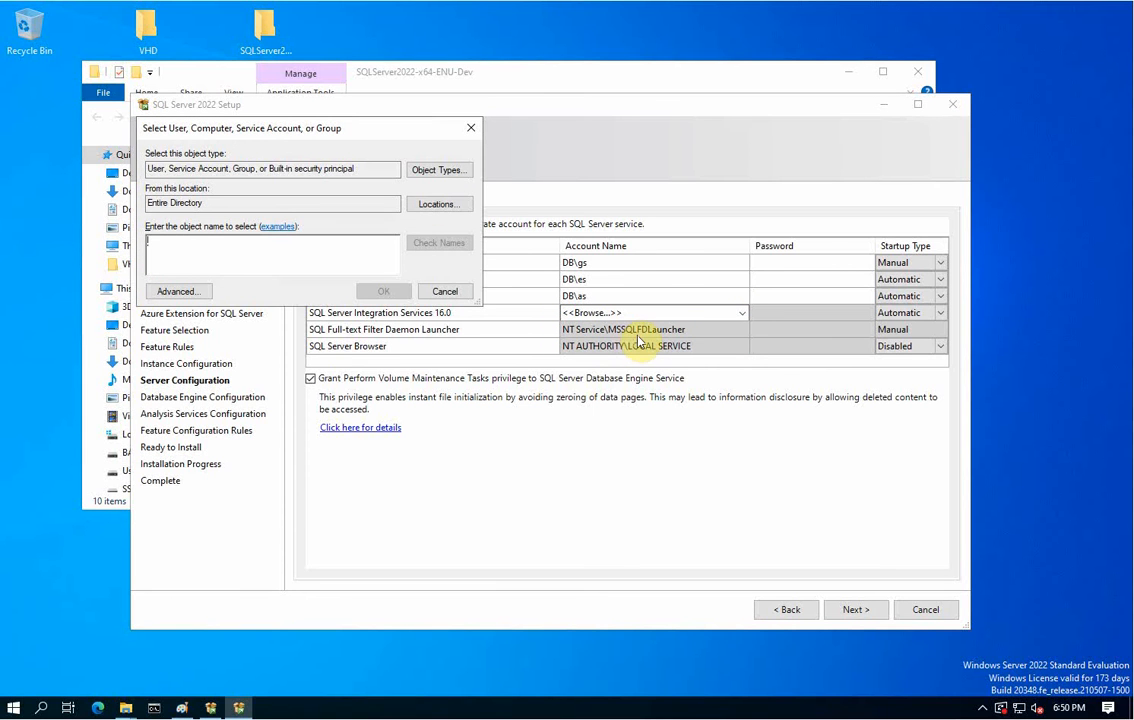
text(is)
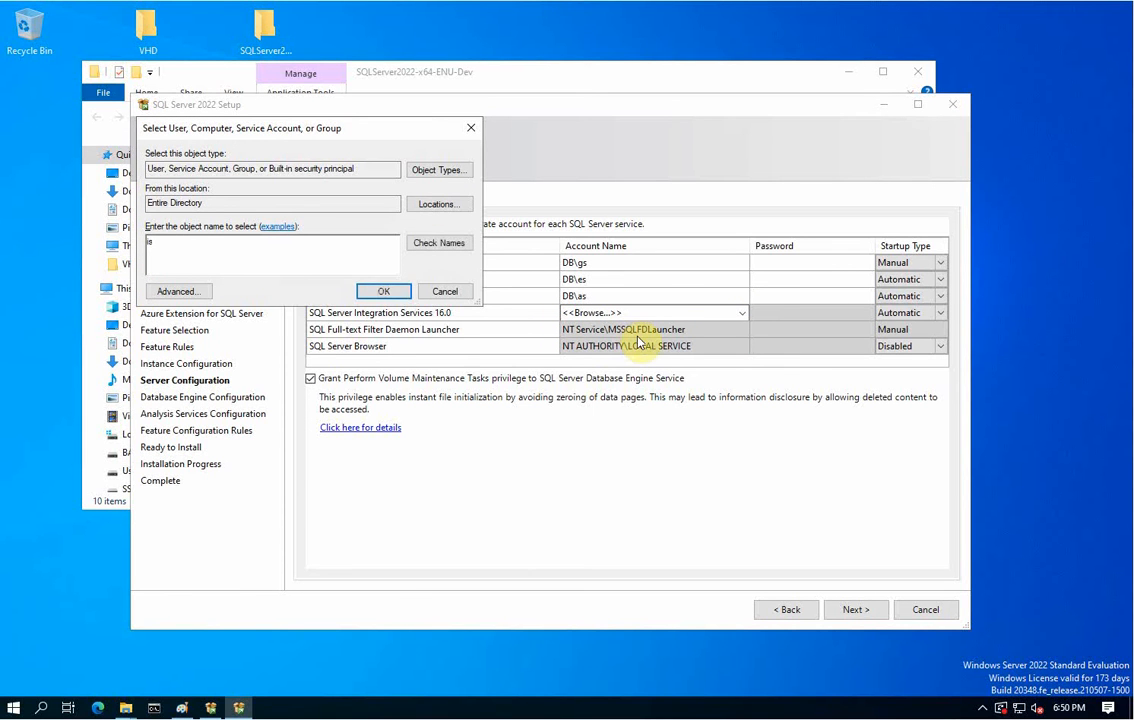
click(441, 243)
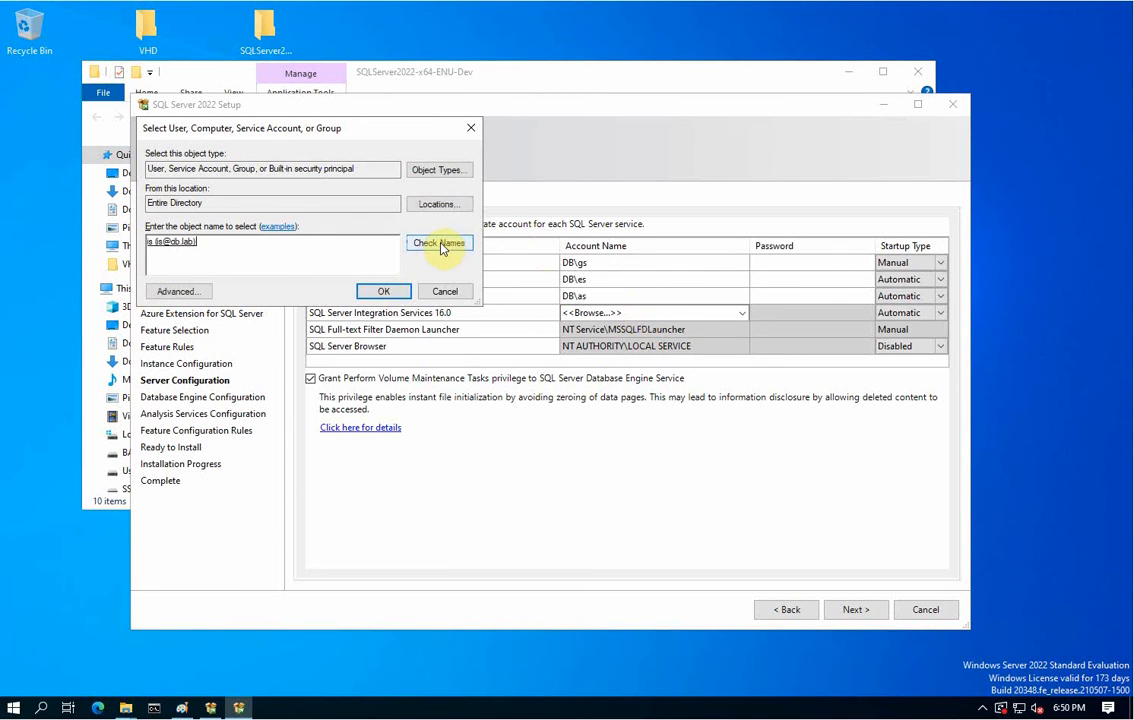
click(380, 292)
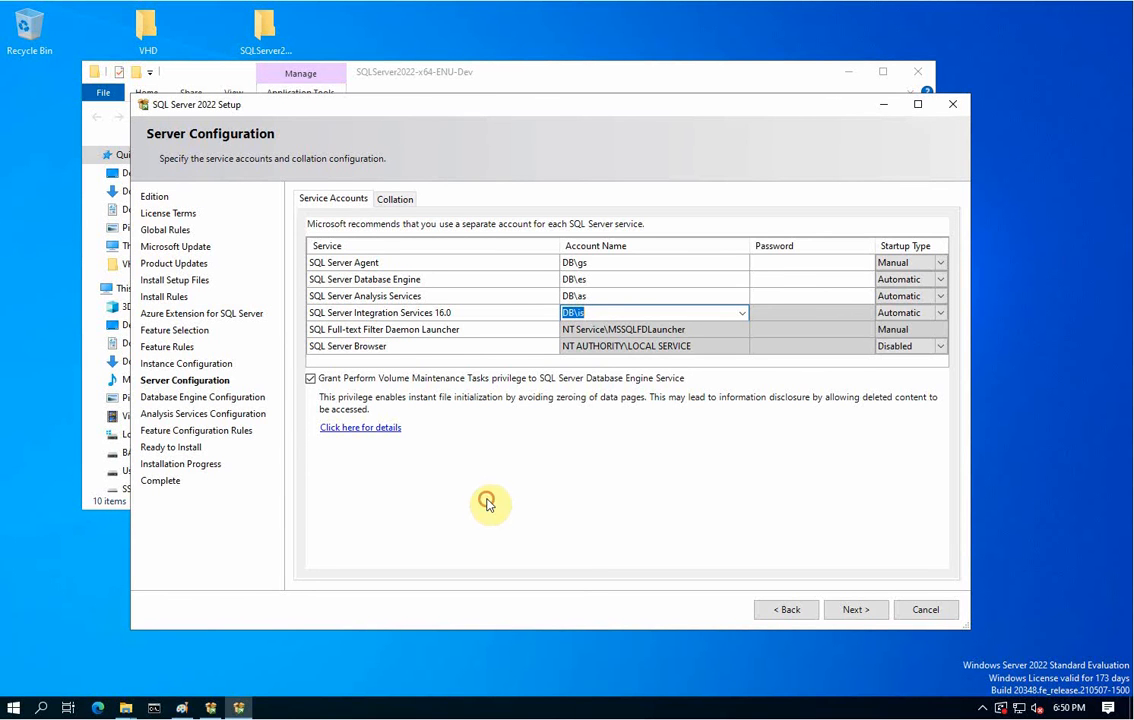
Enter the SQL Server Agent service account's password and set its startup type to Automatic.
click(615, 262)
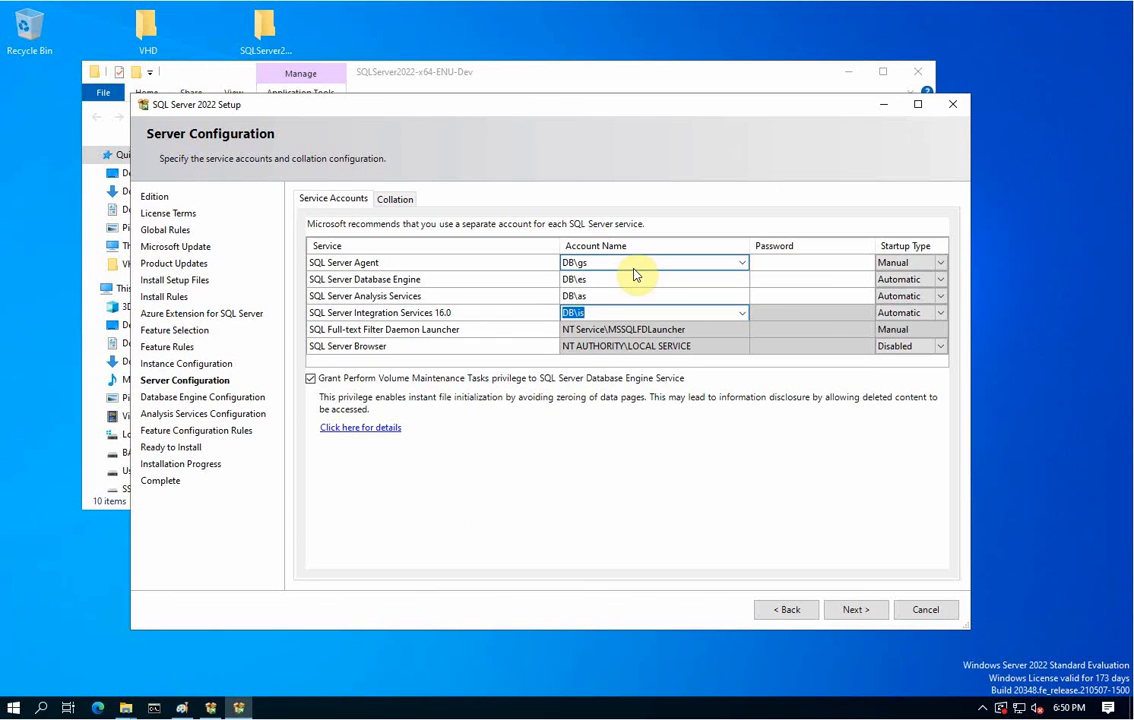
click(807, 264)
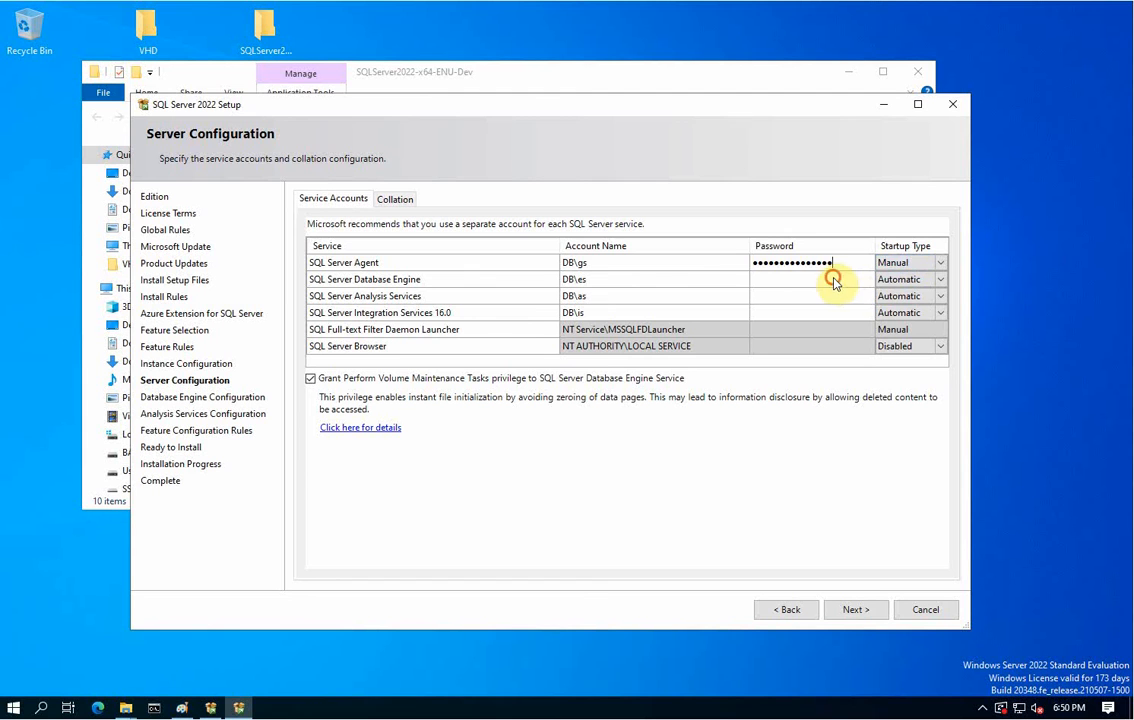
click(940, 264)
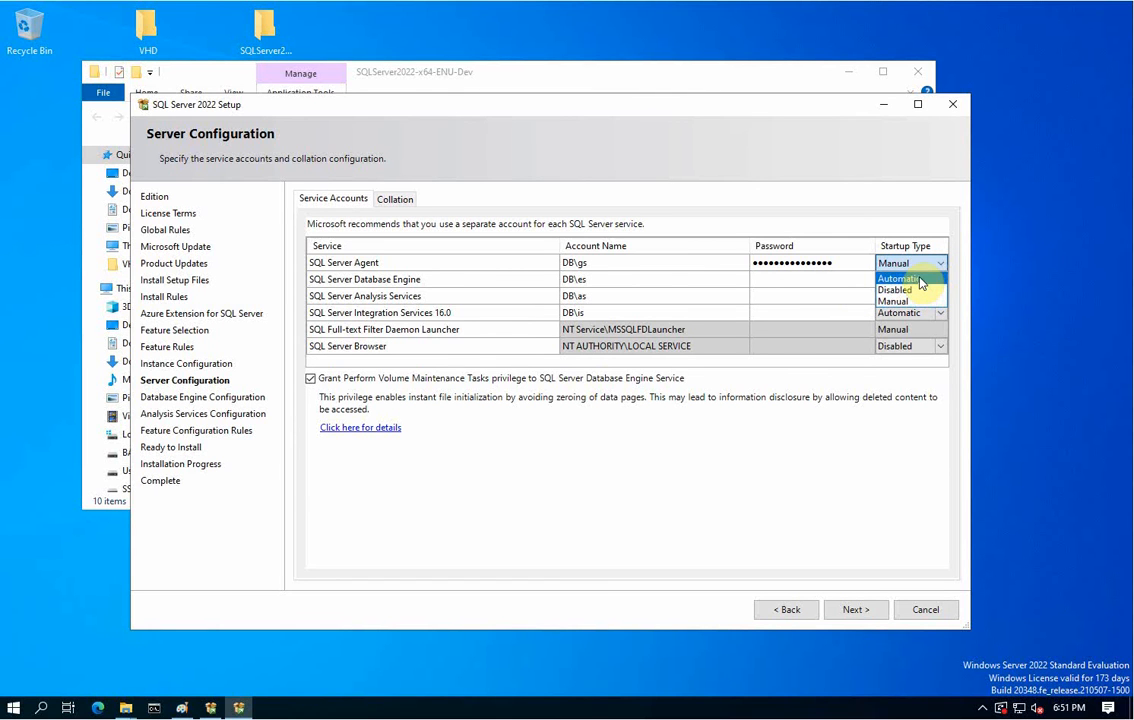
click(916, 280)
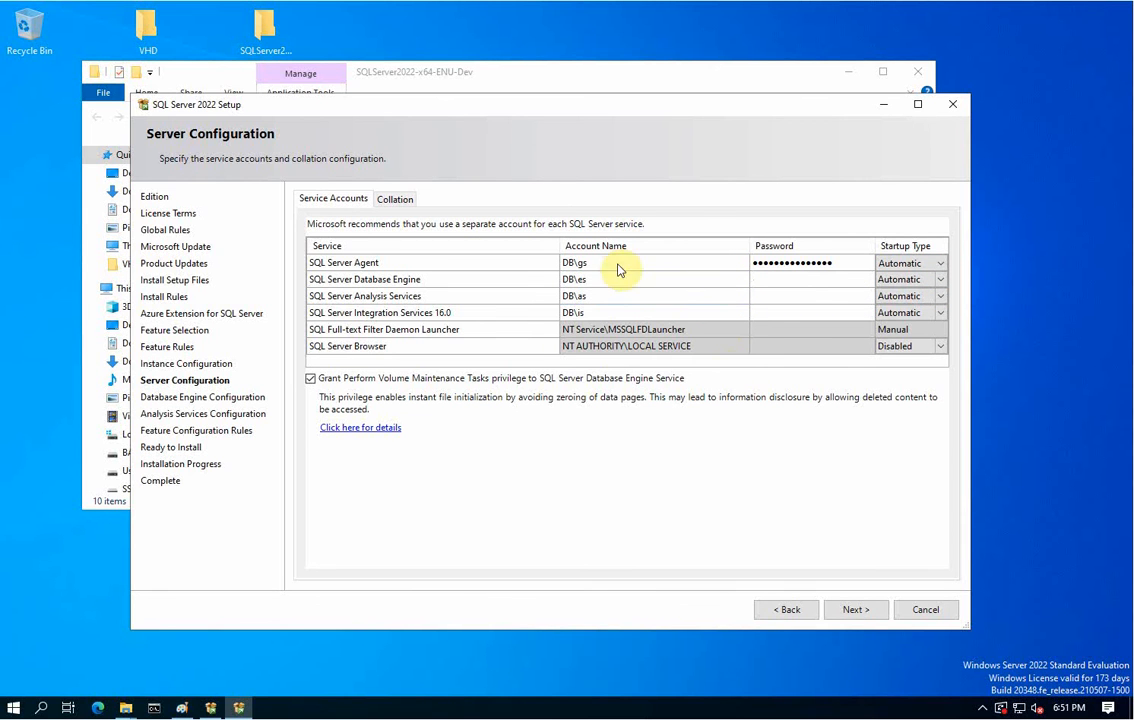
Enter the account password for the SQL Server Database Engine service.
click(814, 281)
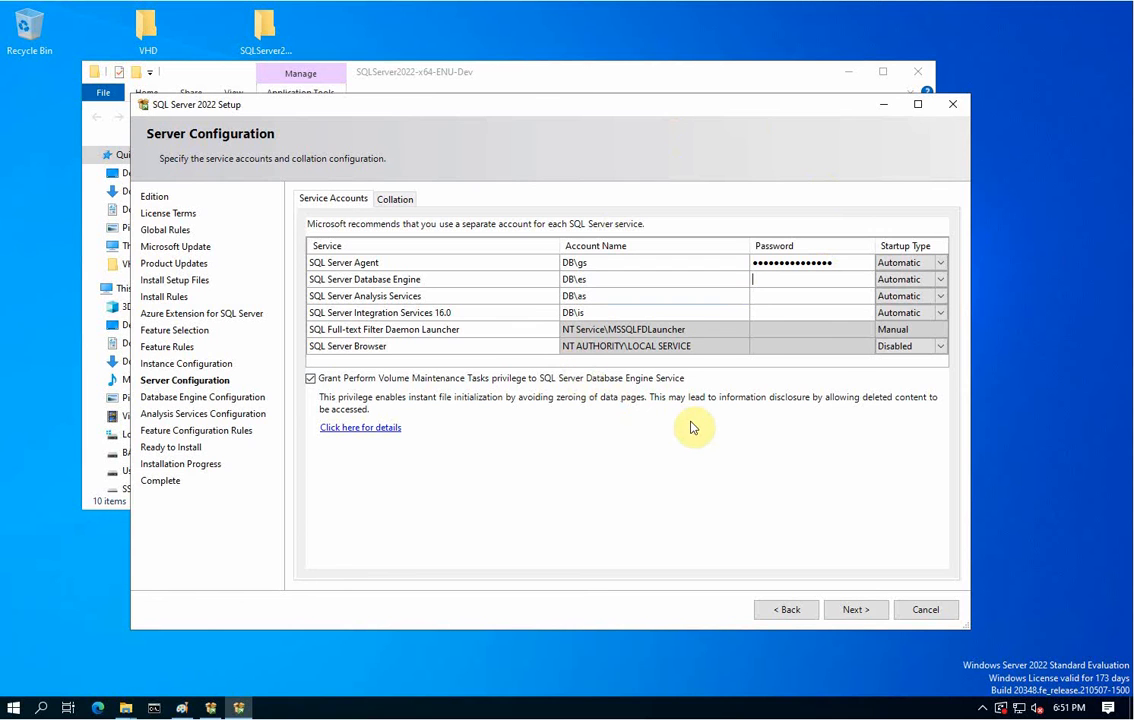
text(P)
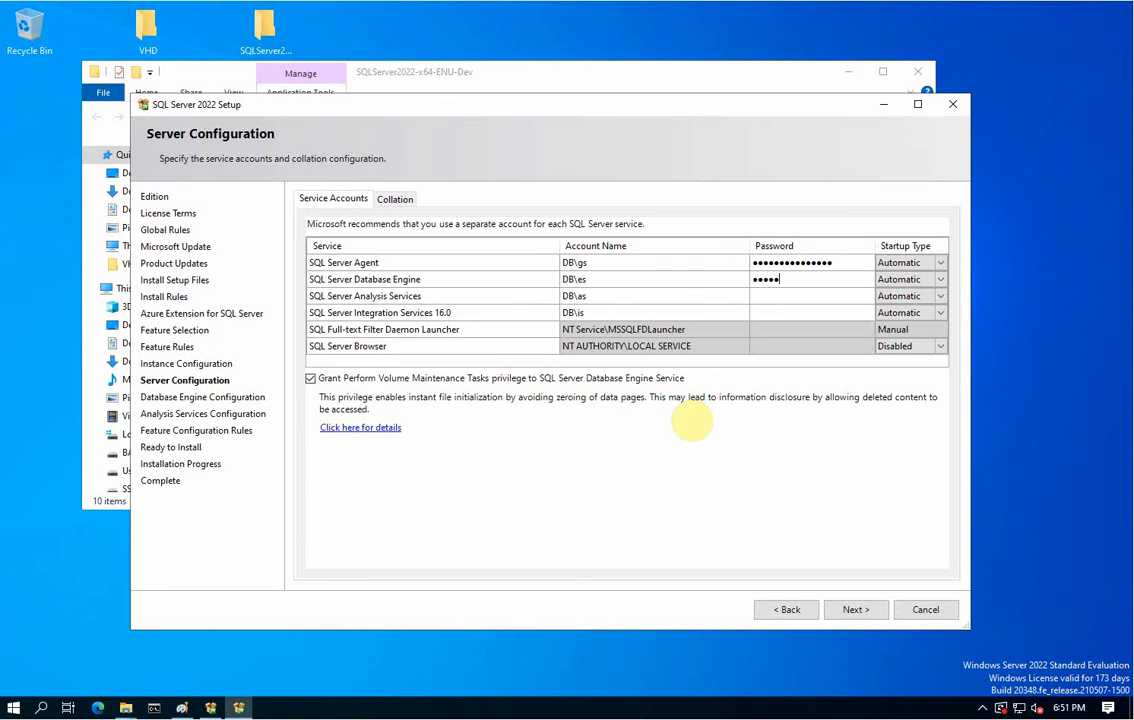
text(••••••••)
key(BackSpace)
key(BackSpace)
key(BackSpace)
key(BackSpace)
key(BackSpace)
key(BackSpace)
key(BackSpace)
key(BackSpace)
key(BackSpace)
Re-enter the SQL Server Agent password, fill in the Analysis Services and Integration Services account passwords, and continue to Database Engine Configuration.
click(841, 265)
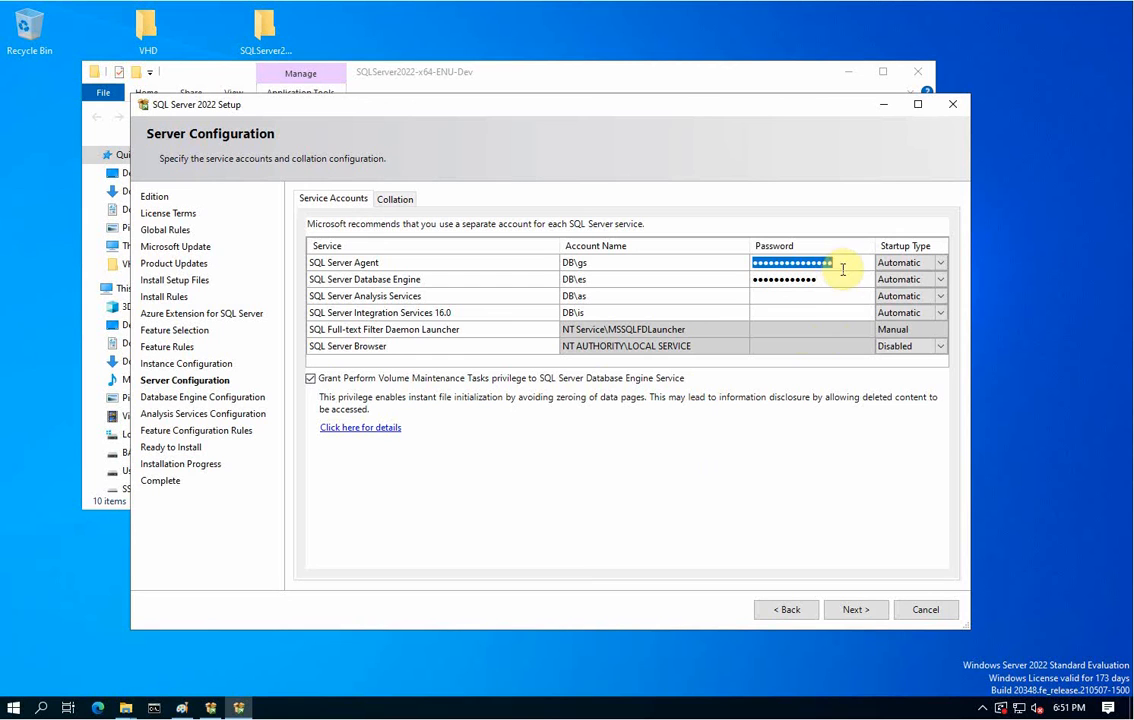
text(P)
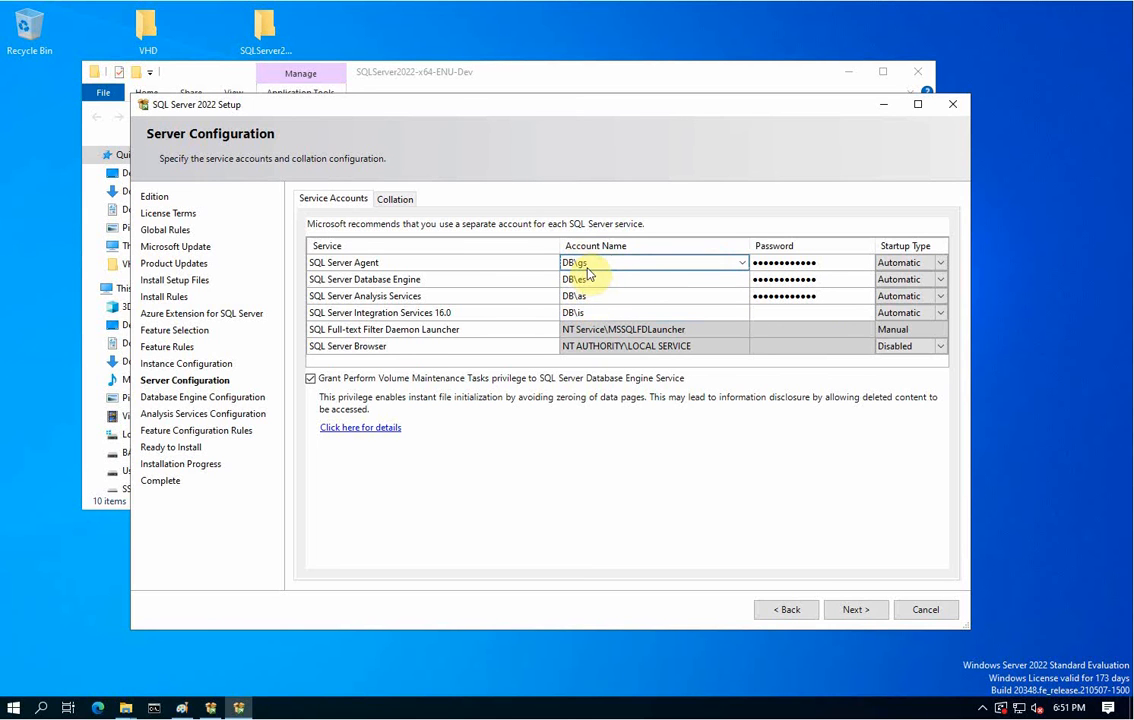
click(653, 280)
click(628, 297)
key(Tab)
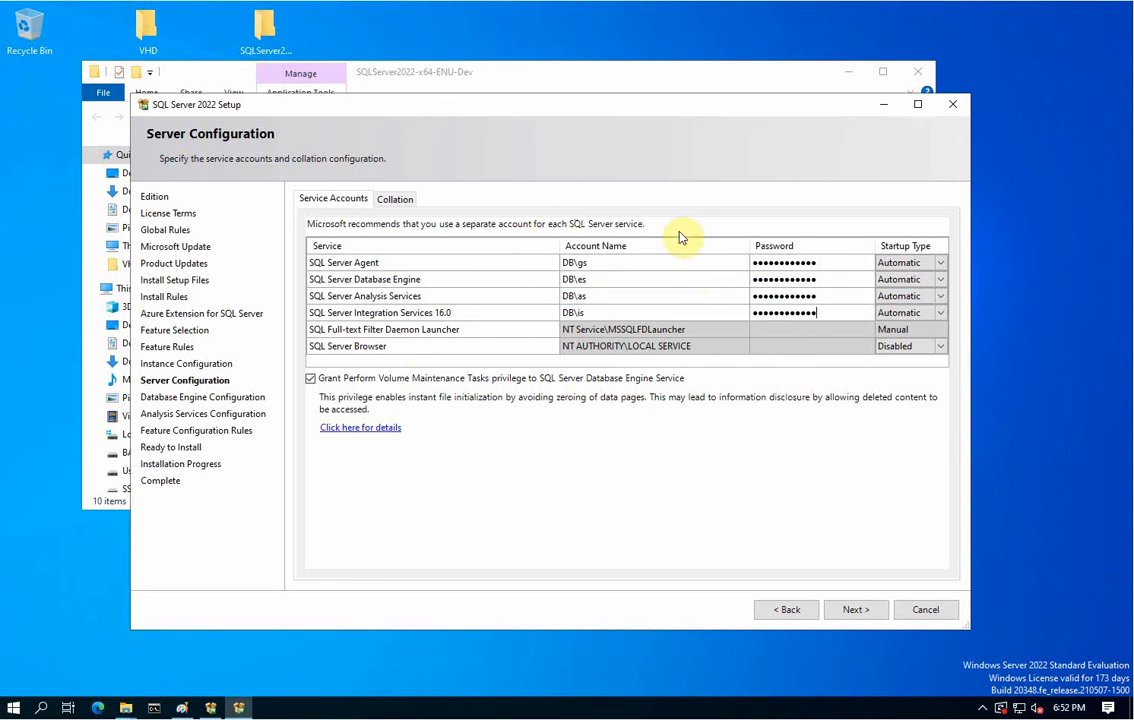
click(858, 612)
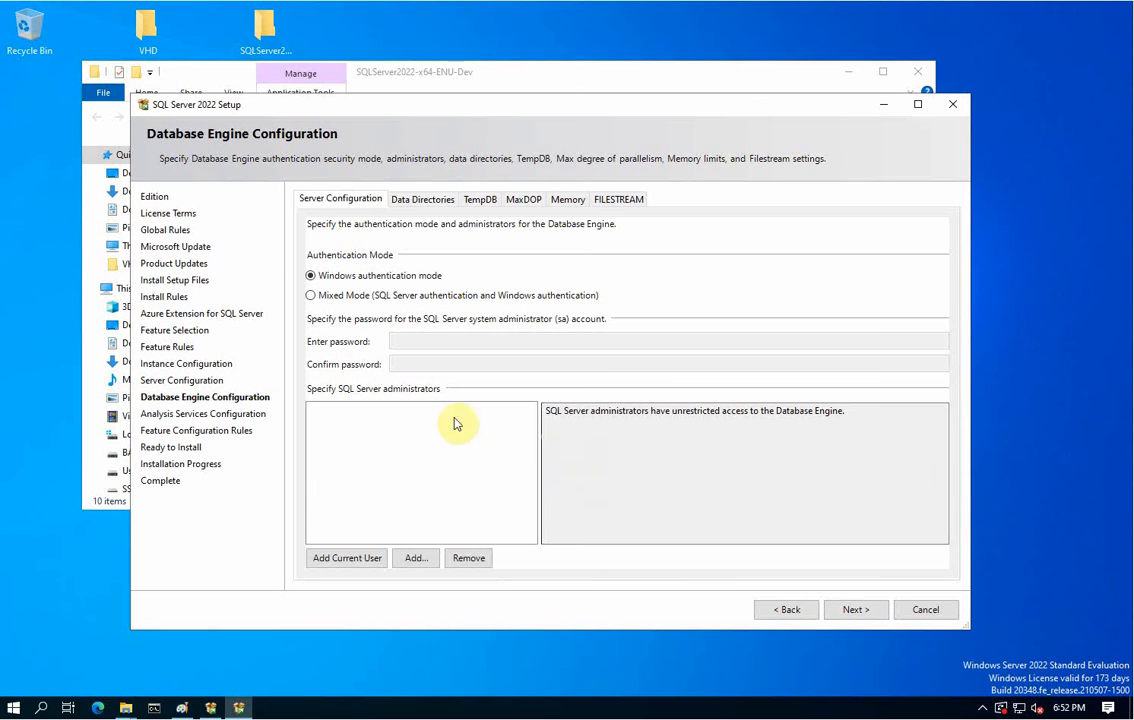
Add the current user as a SQL Server administrator for the Database Engine.
click(391, 431)
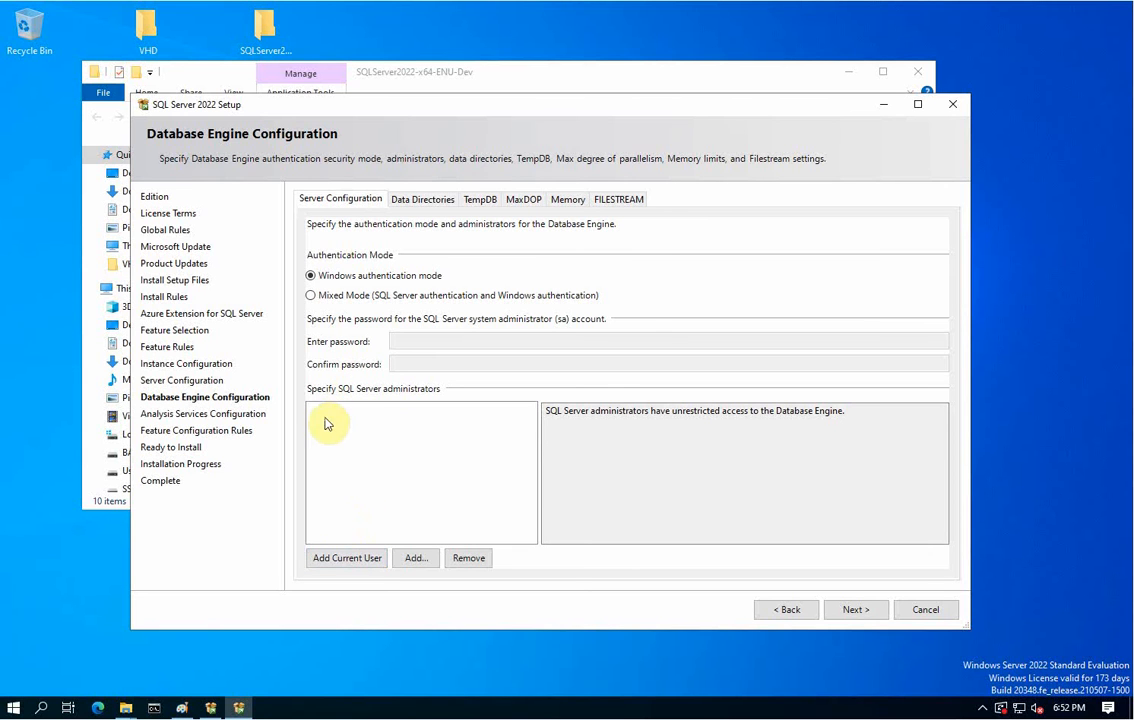
click(352, 558)
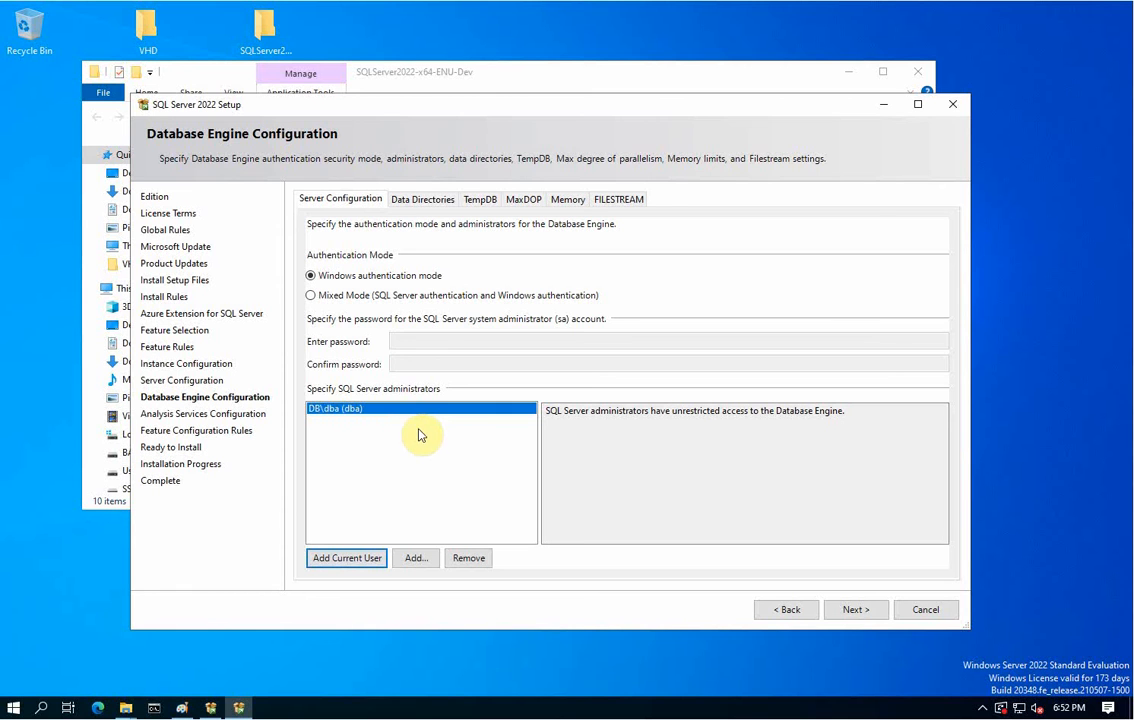
click(417, 558)
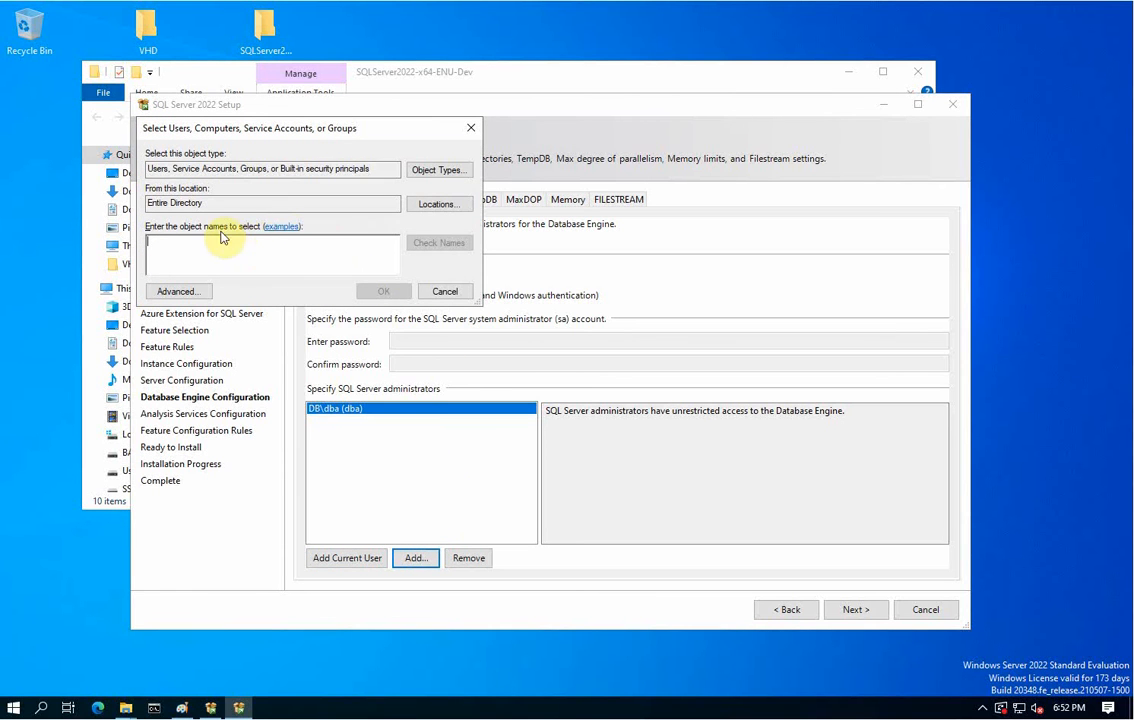
click(445, 292)
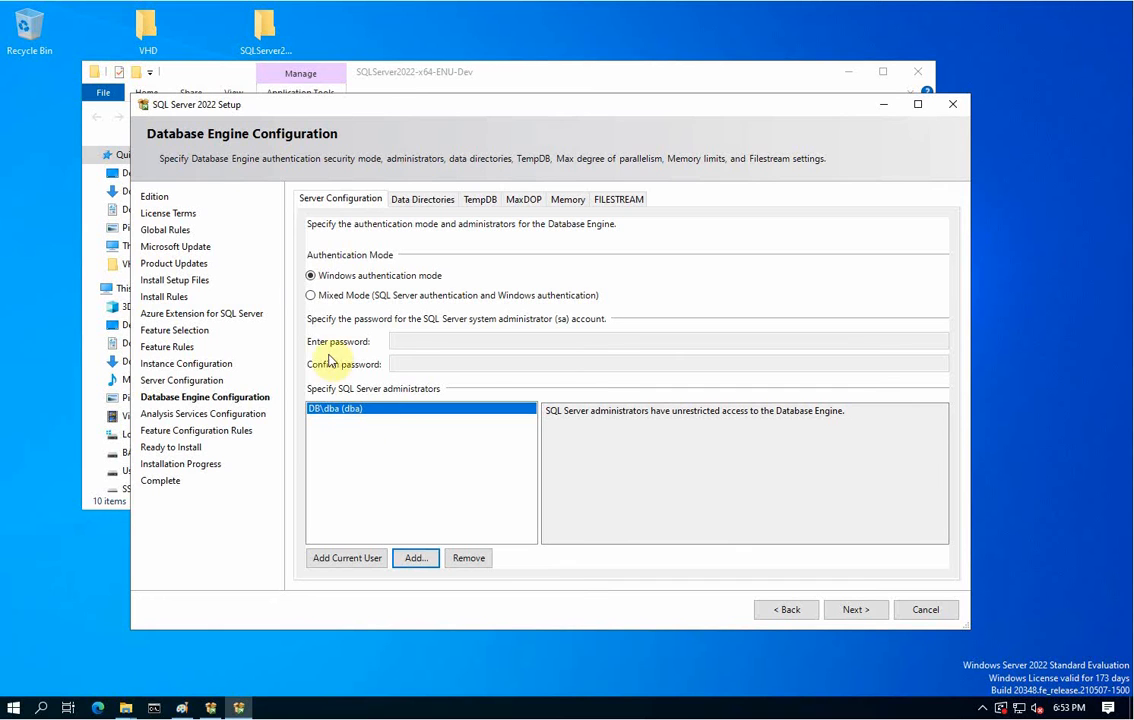
Set the authentication mode to Mixed Mode, then enter and confirm the system administrator (sa) account password.
click(312, 297)
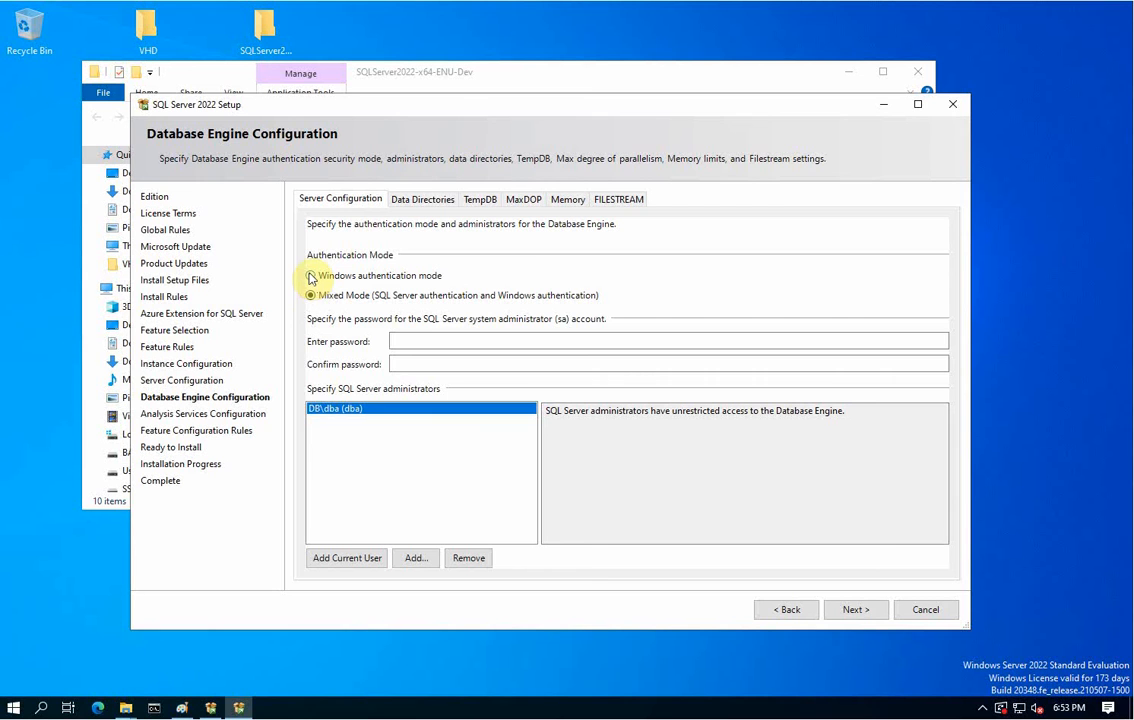
click(311, 276)
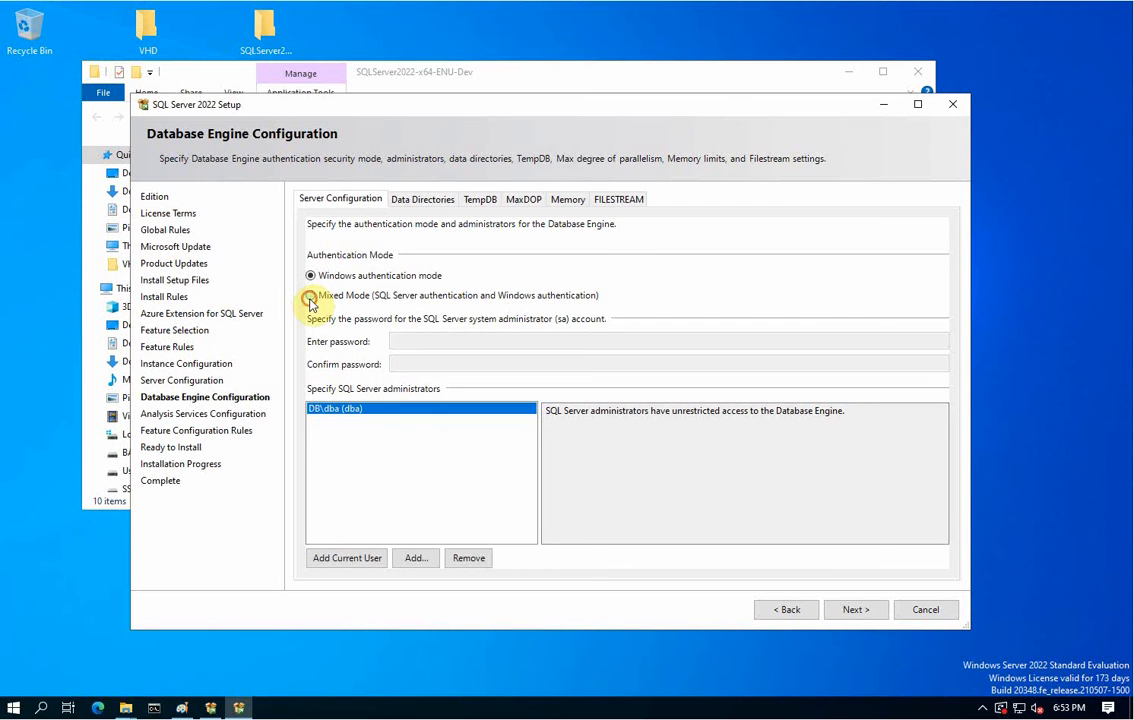
click(311, 296)
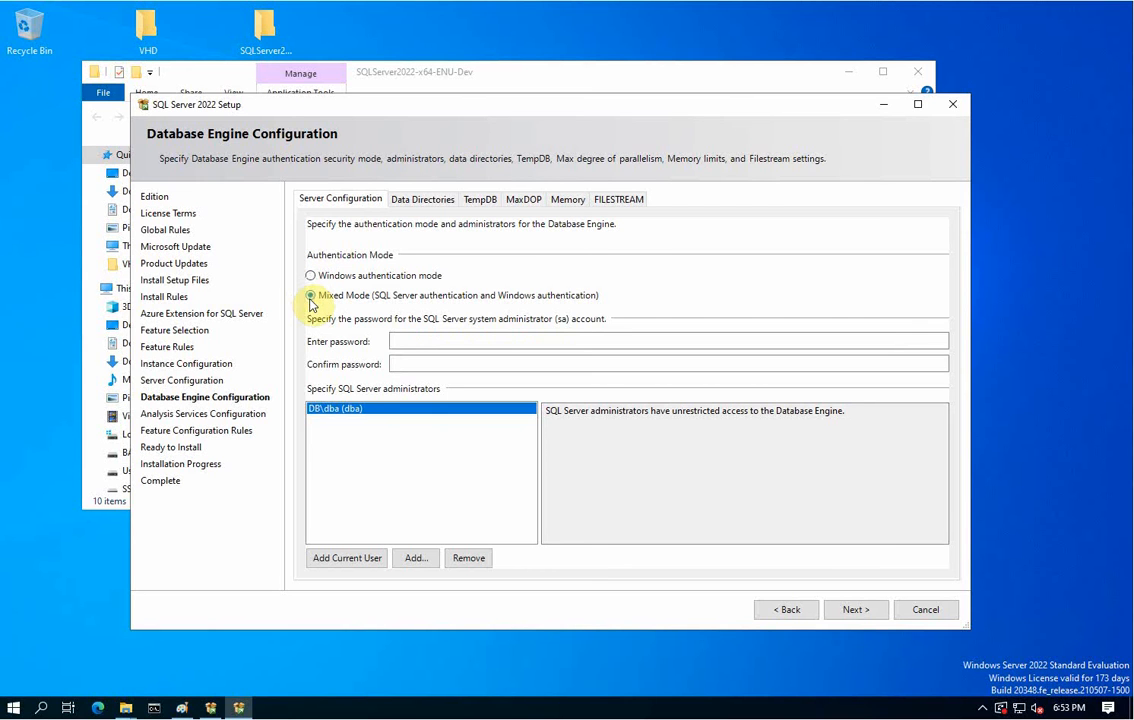
click(528, 340)
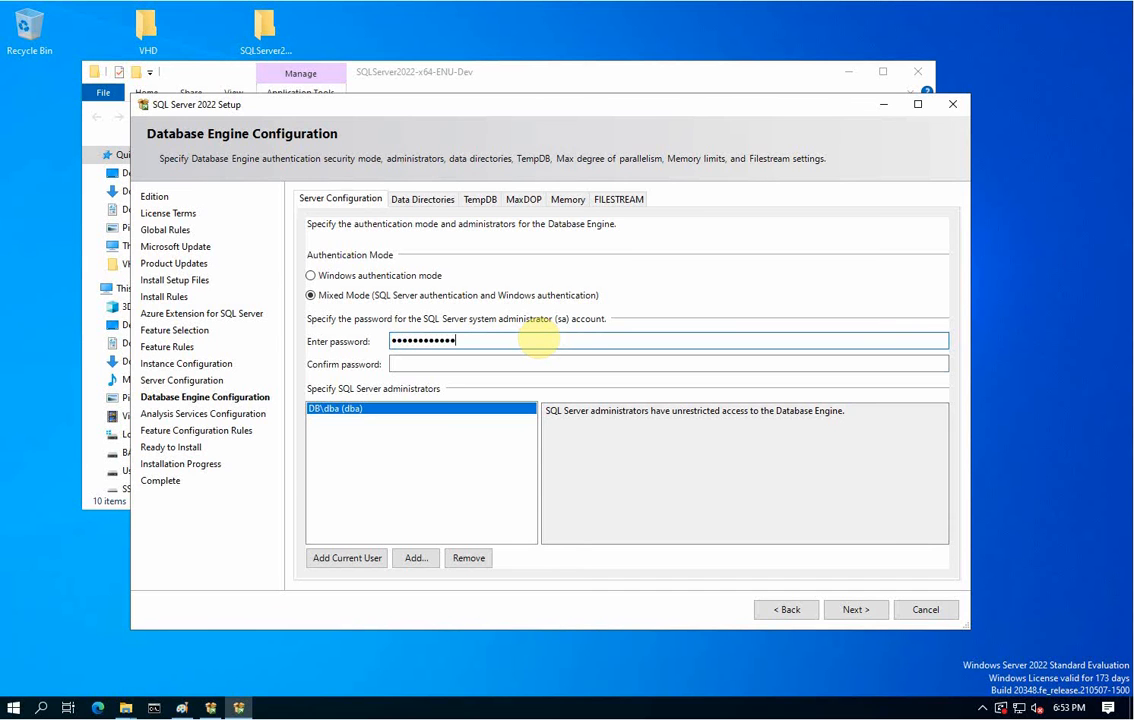
key(Tab)
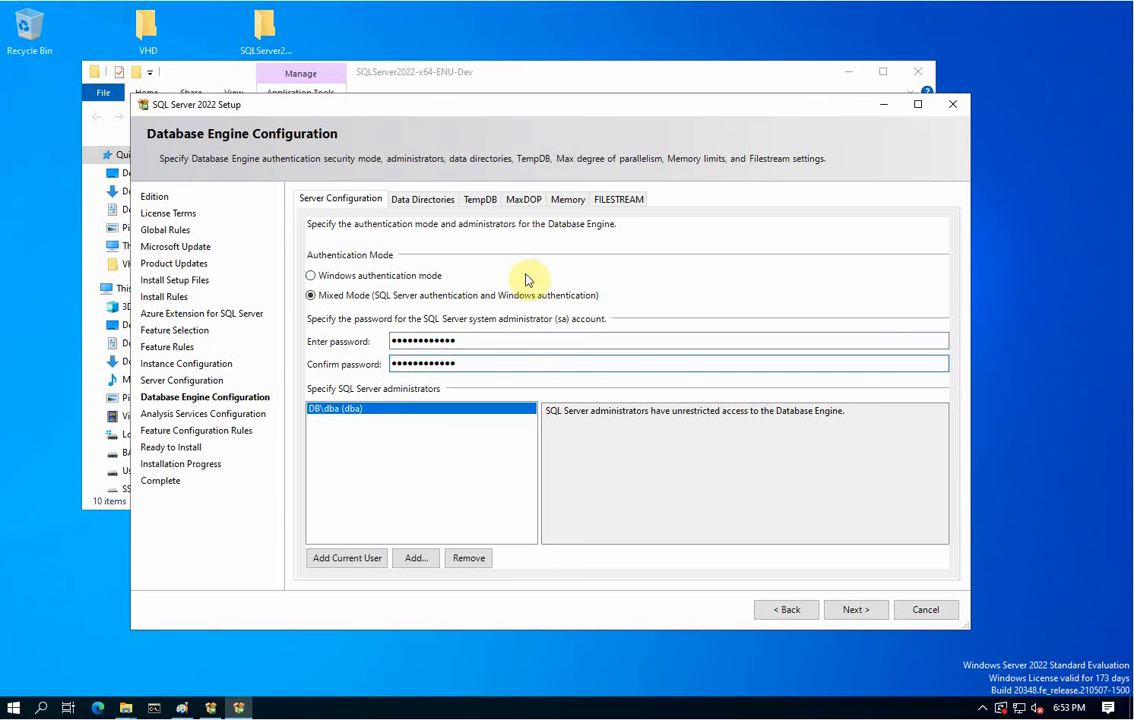
Set the user database directory to the root of the User Data (U:) drive.
click(425, 199)
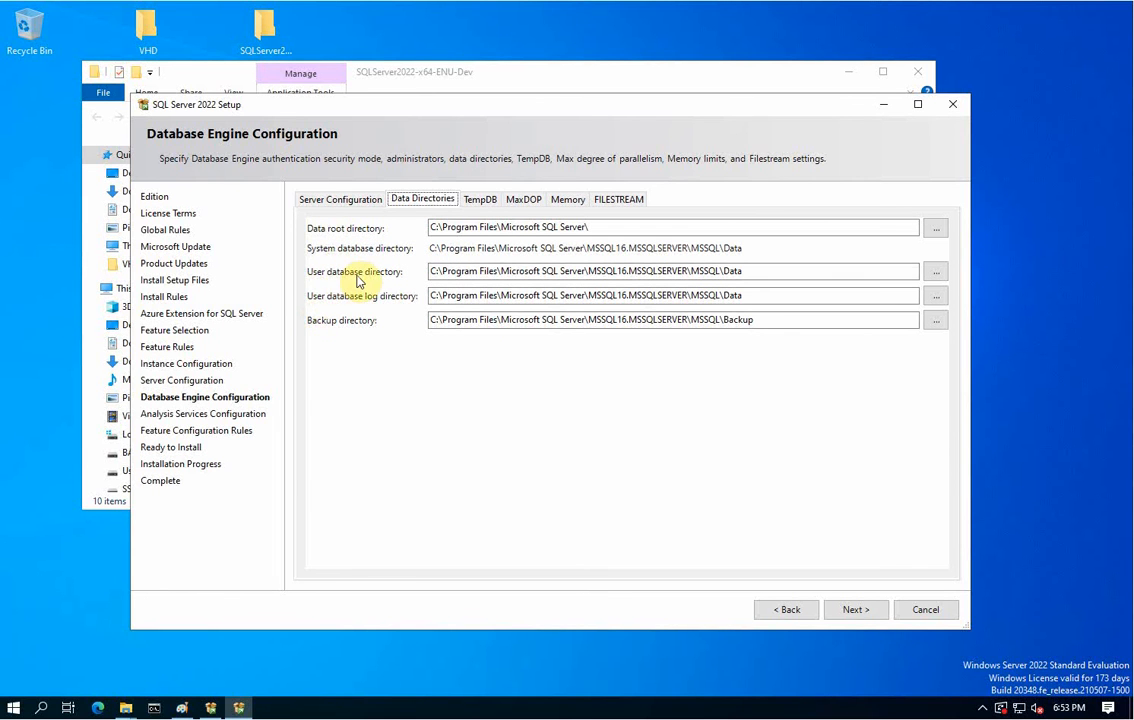
click(936, 274)
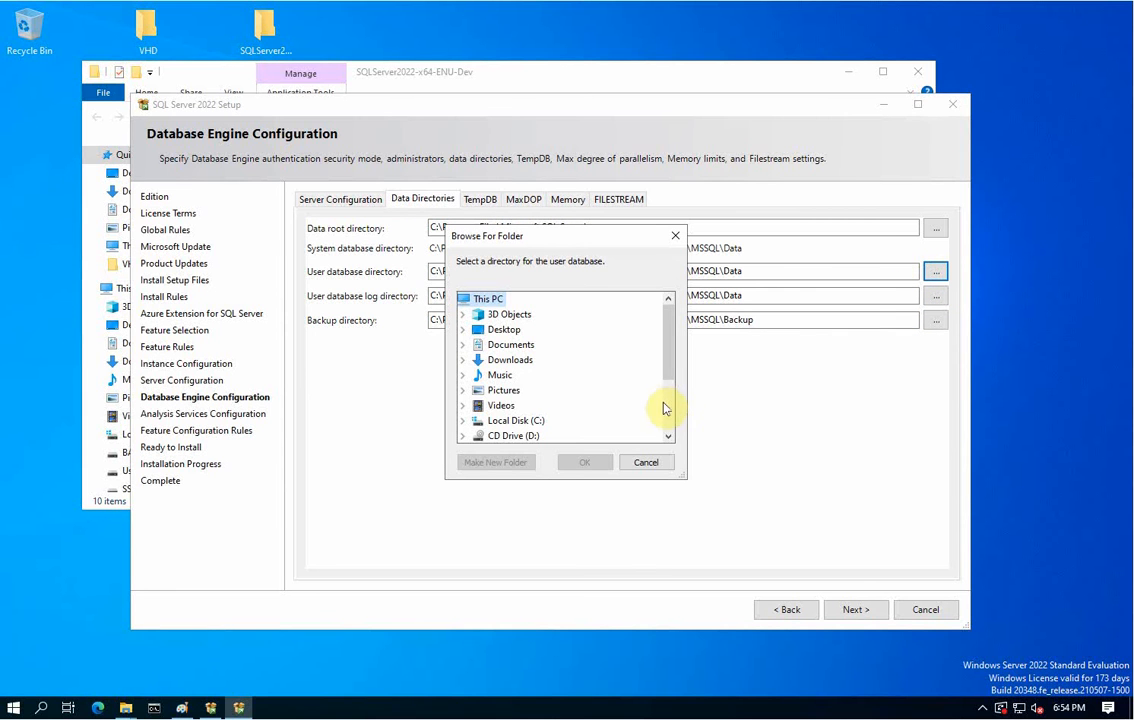
scroll(663, 408, down, 2)
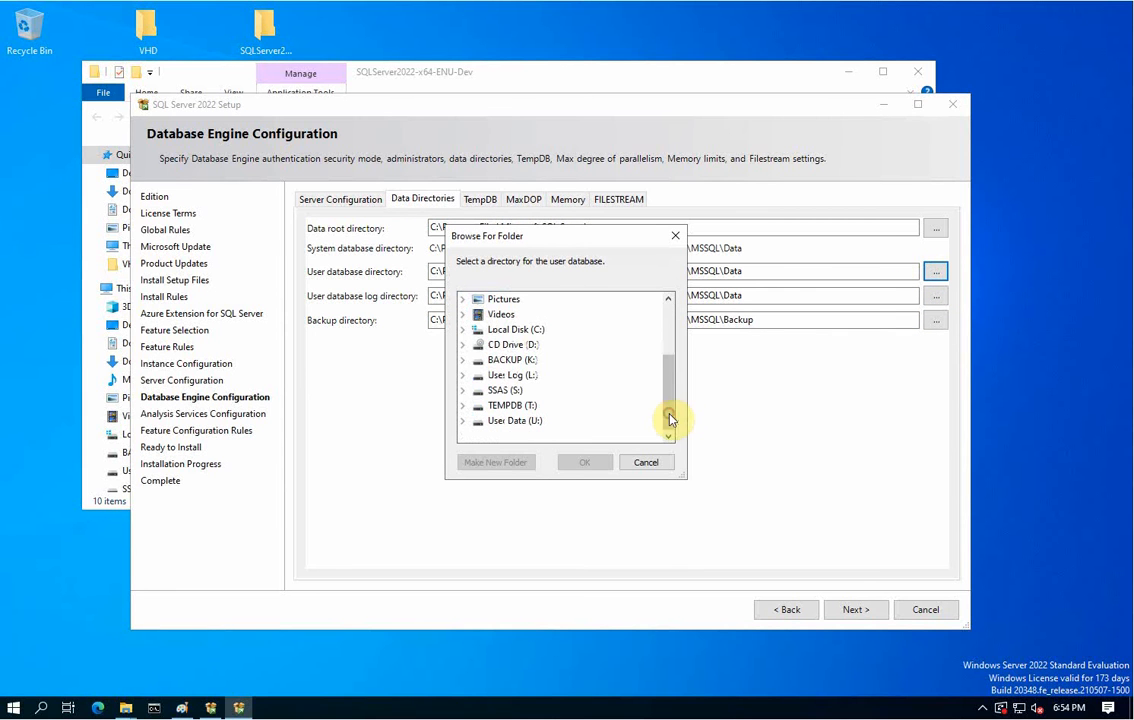
click(516, 424)
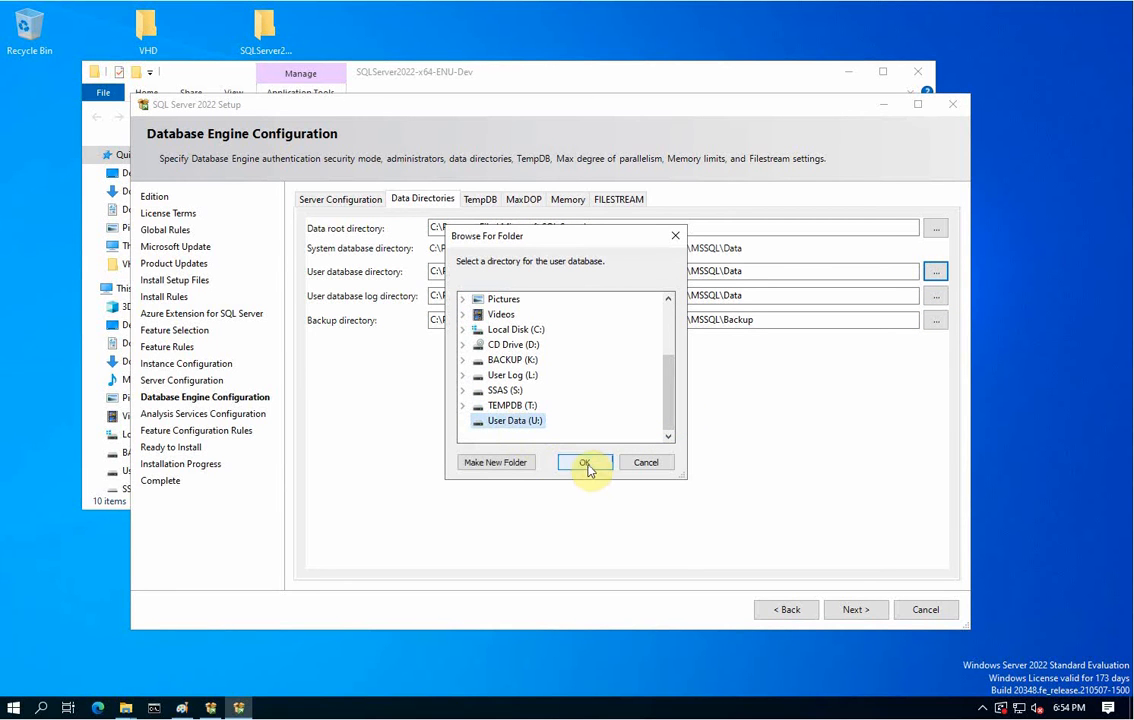
click(587, 463)
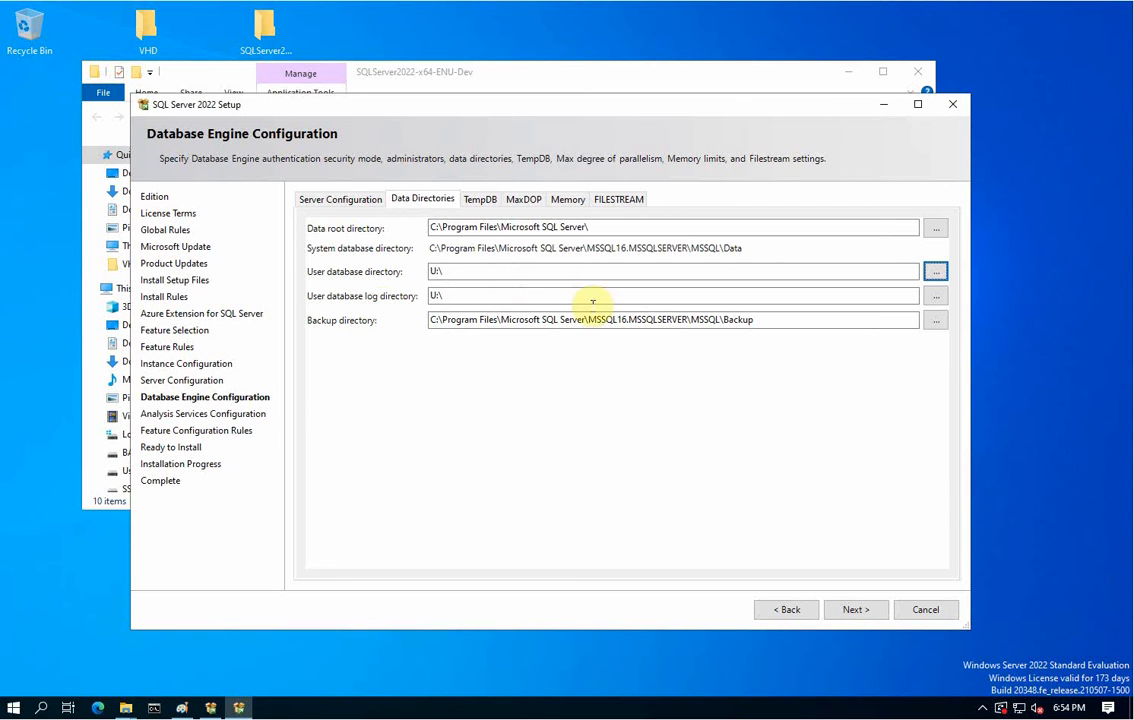
Set the user database log directory to L:\Tlog on the User Log drive and extend the user database directory to U:\Data.
click(935, 301)
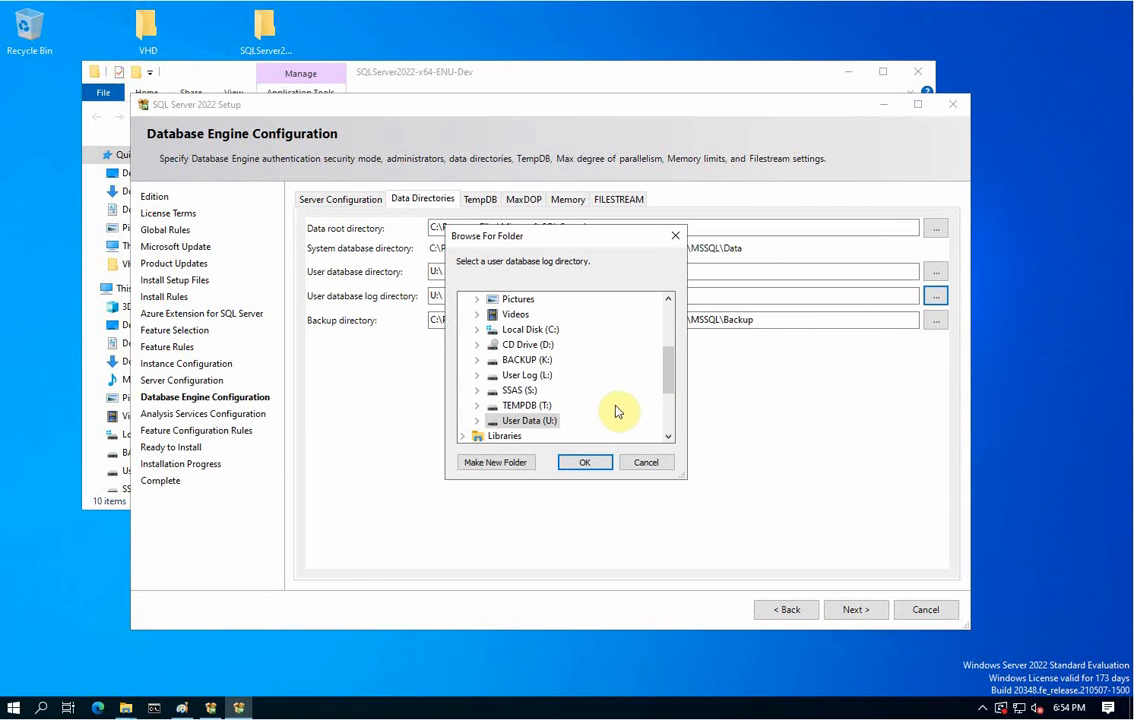
click(532, 375)
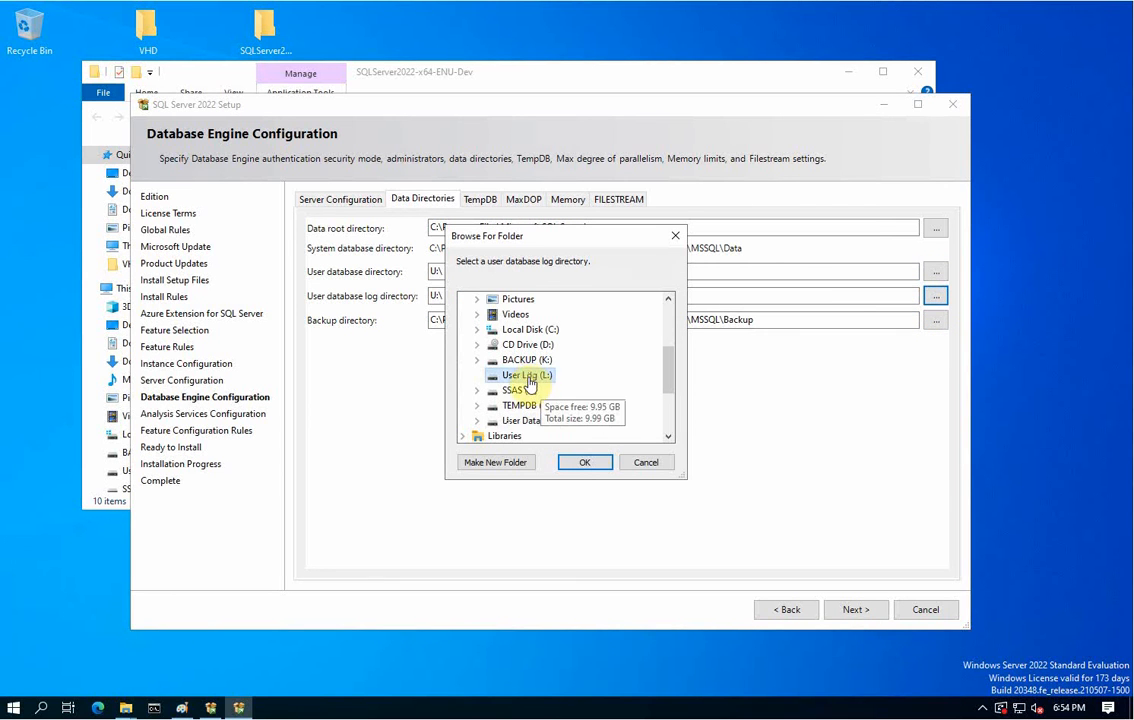
click(580, 461)
click(480, 271)
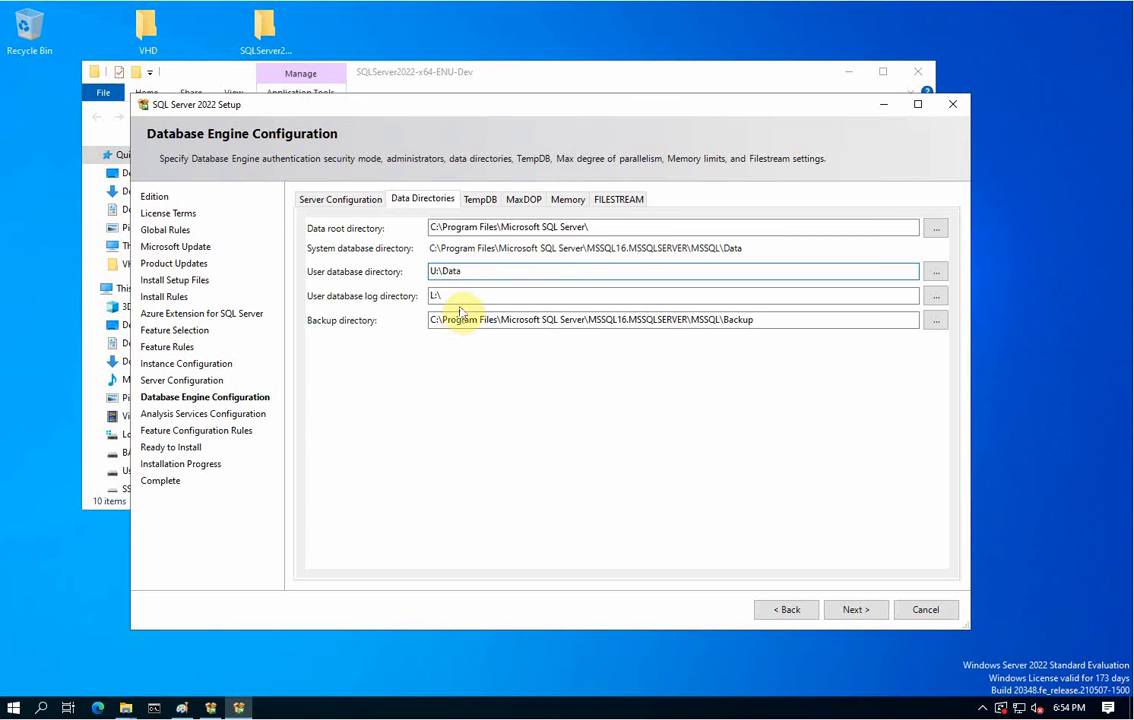
click(465, 295)
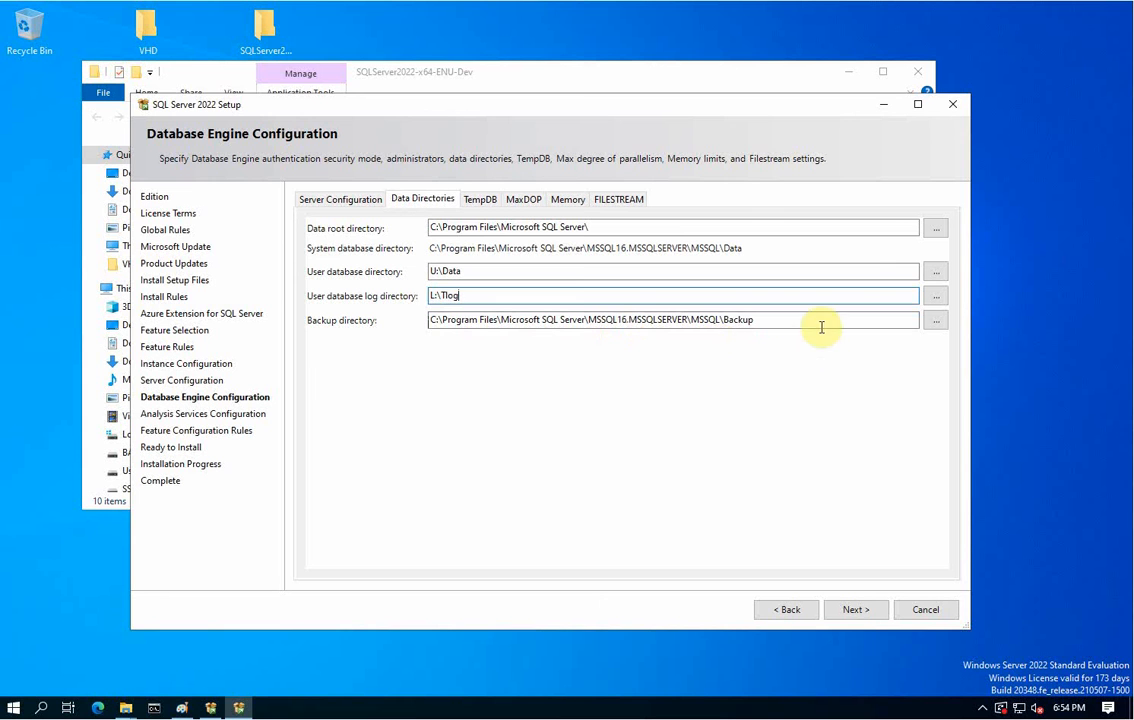
Set the backup directory to K:\Backup on the BACKUP drive.
click(935, 320)
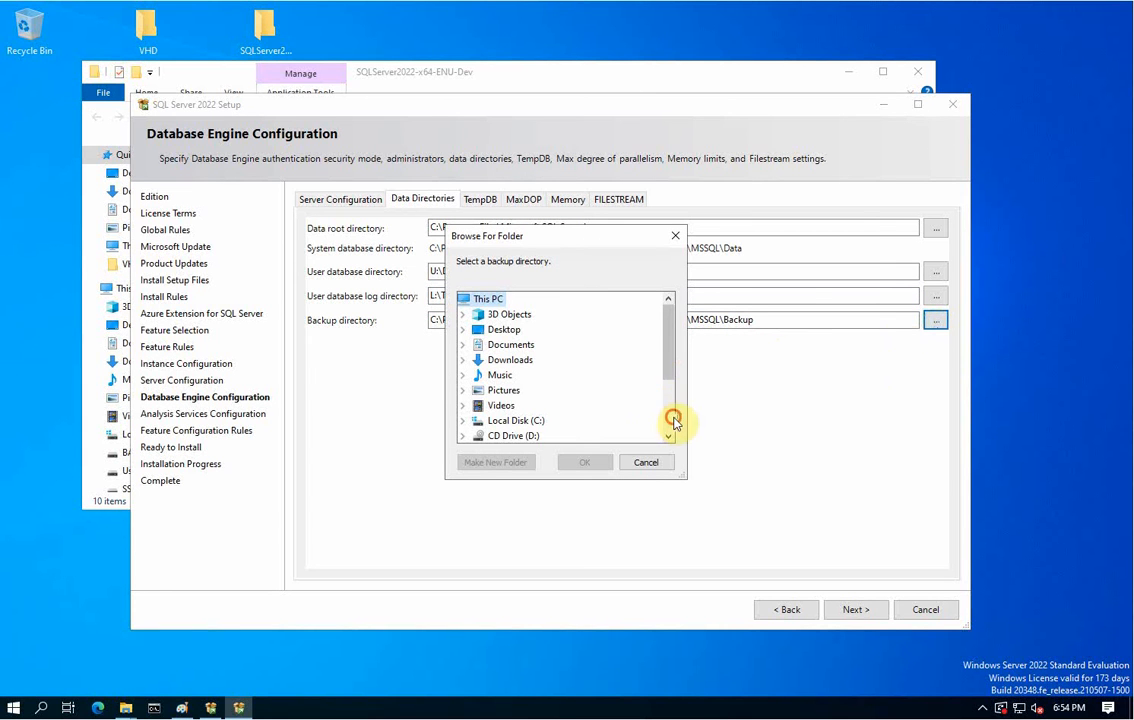
scroll(665, 425, down, 2)
click(510, 360)
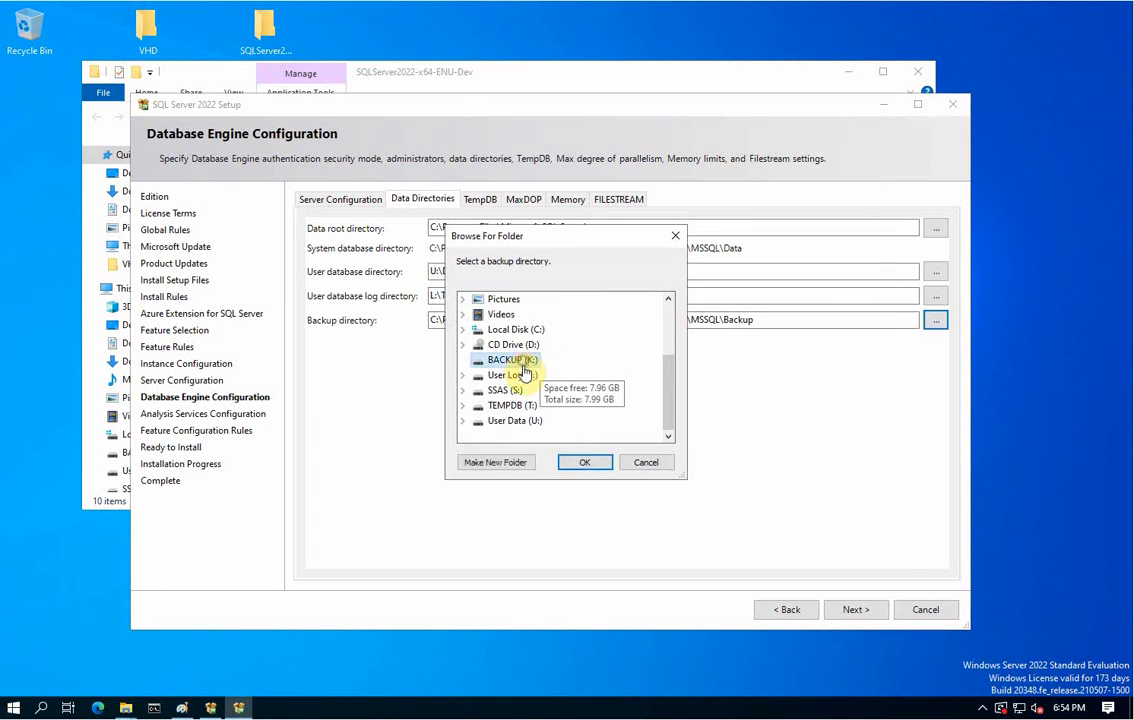
click(586, 463)
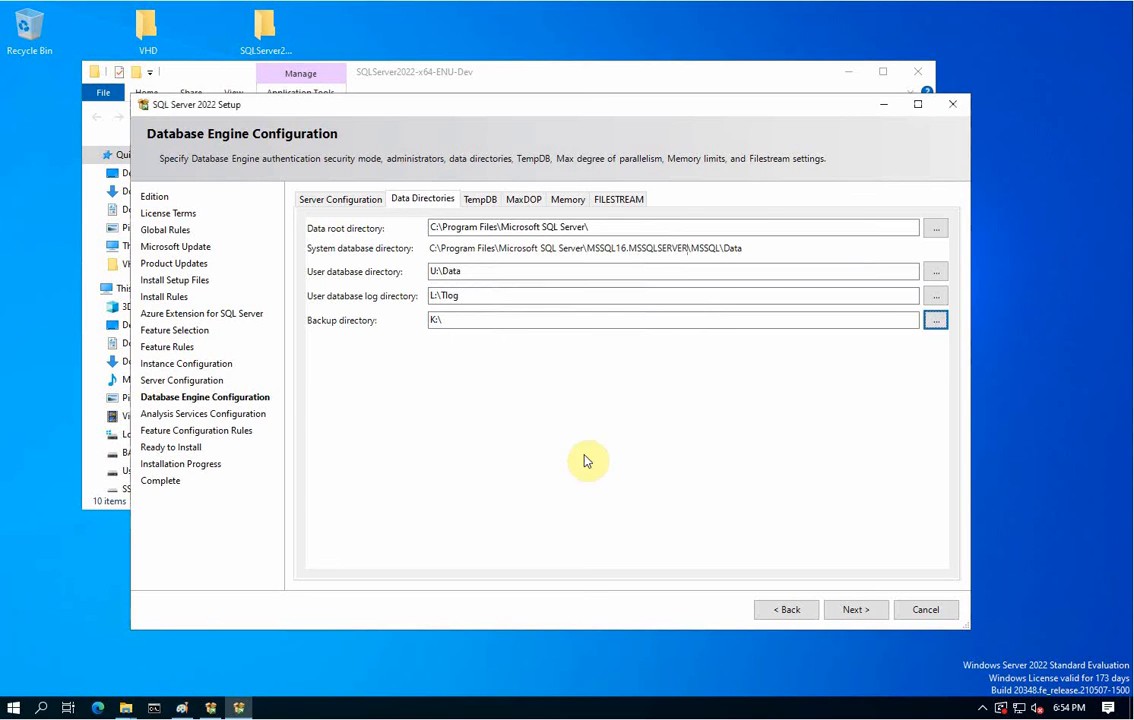
click(501, 318)
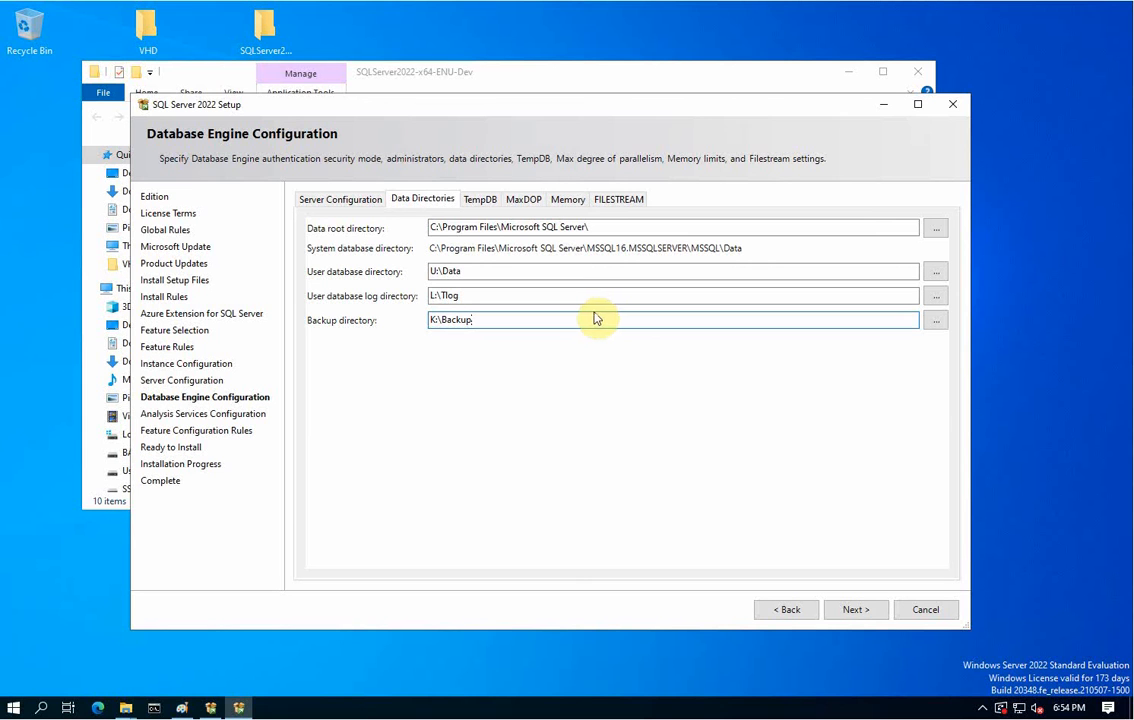
Replace the default TempDB data directory with the Data folder on the TEMPDB (T:) drive.
click(481, 199)
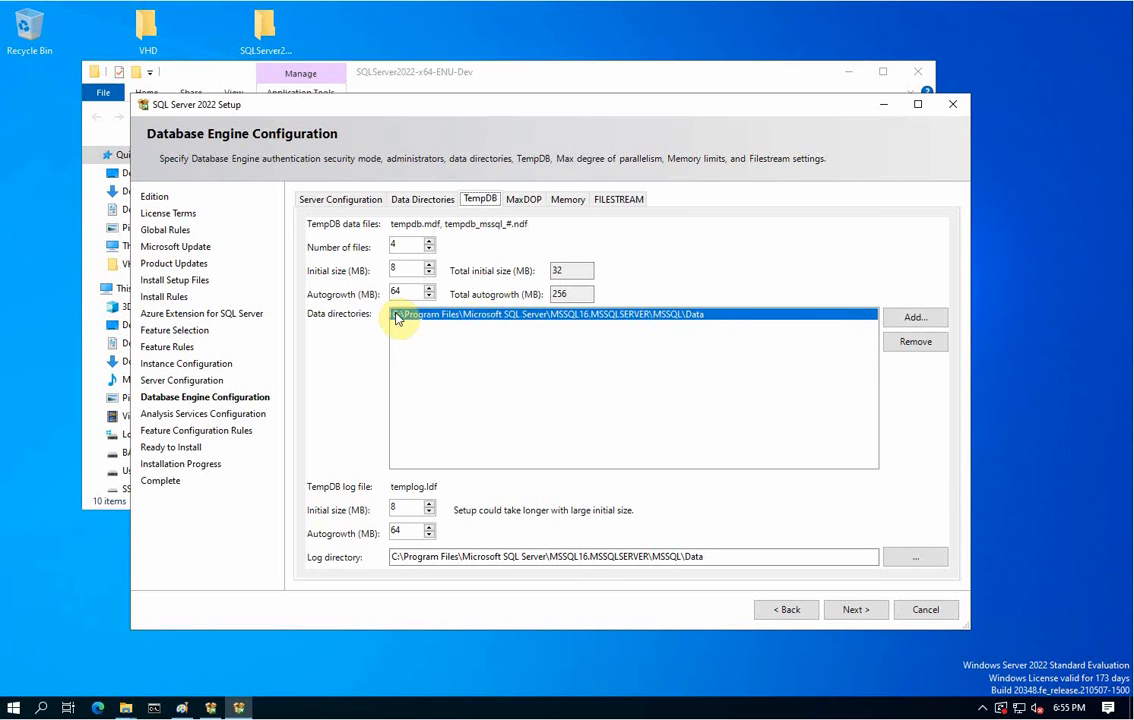
click(916, 346)
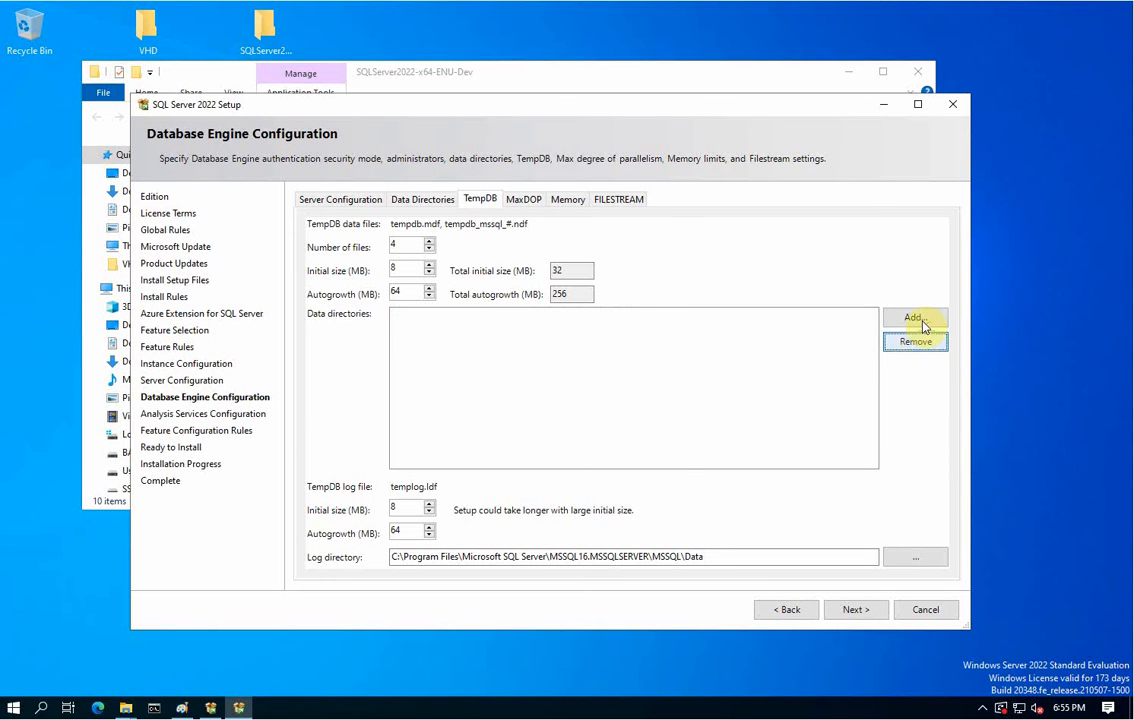
click(915, 318)
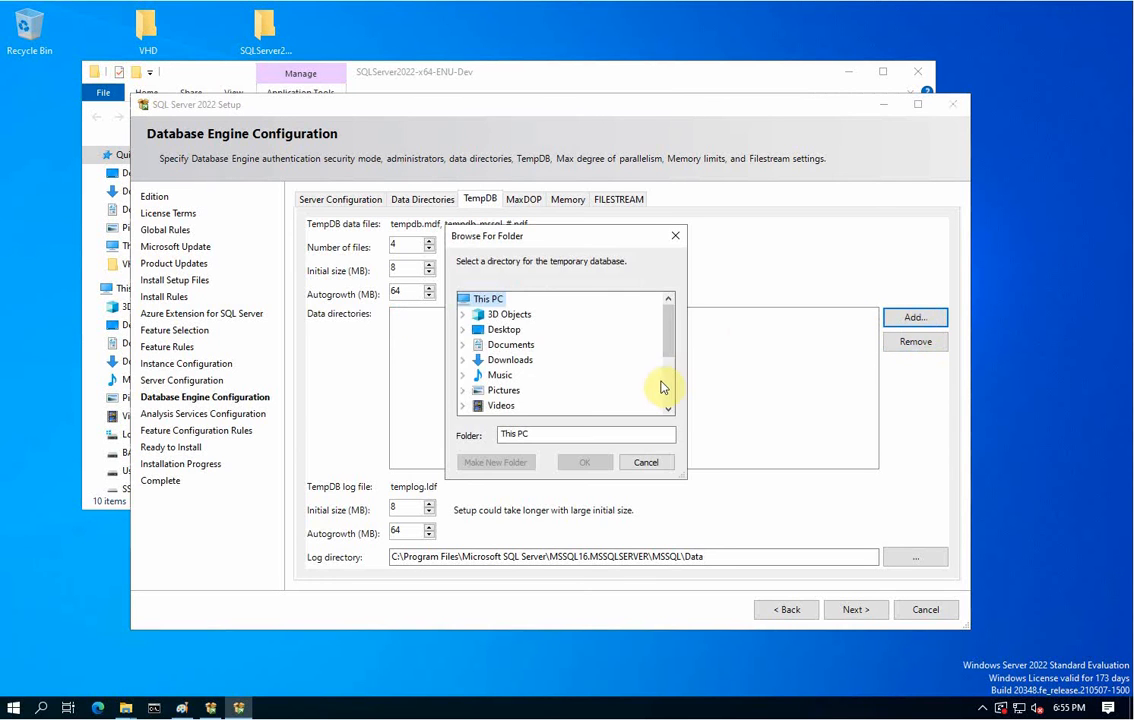
scroll(661, 387, down, 3)
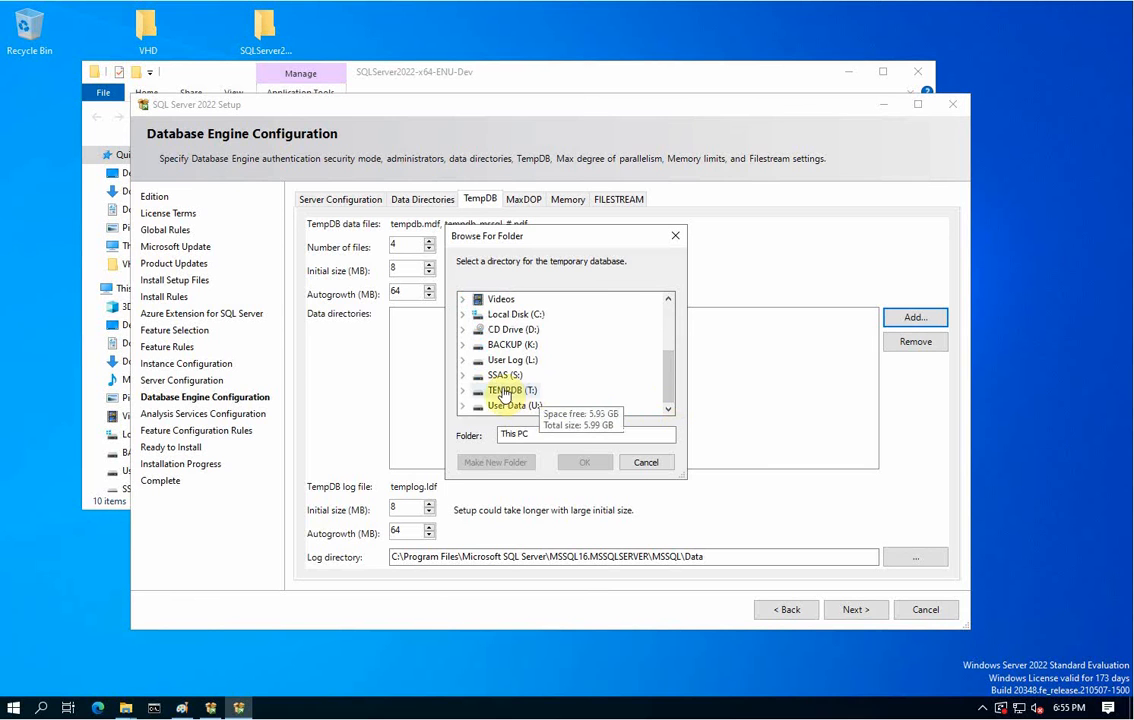
click(513, 390)
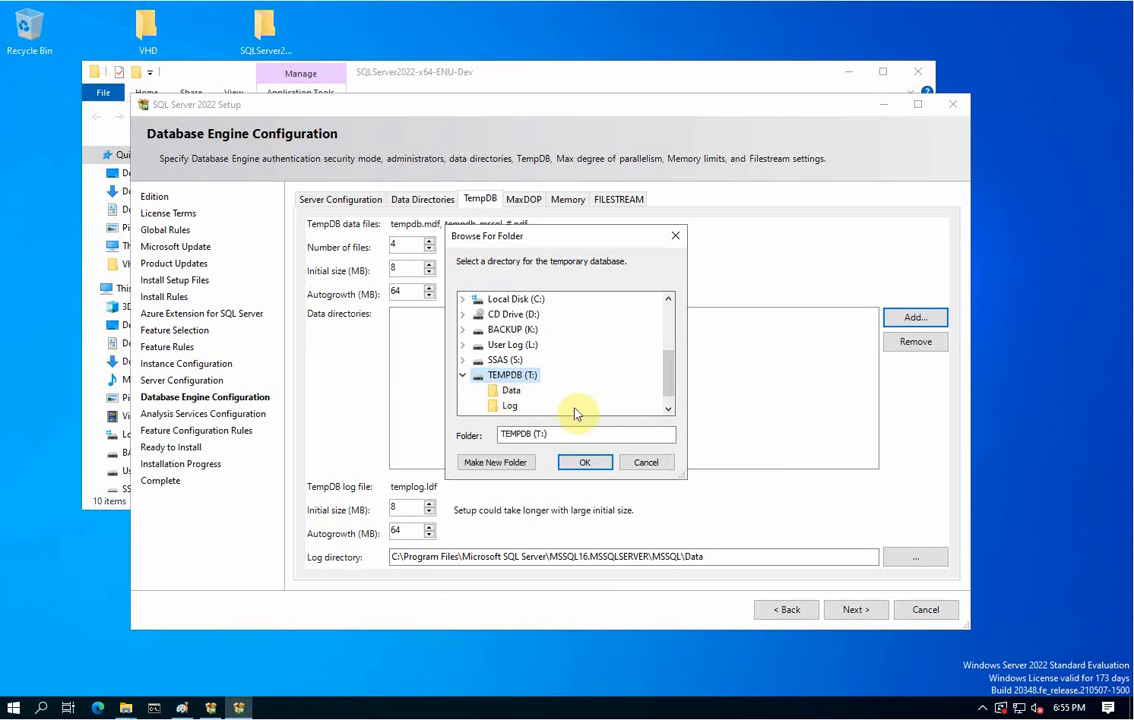
click(512, 391)
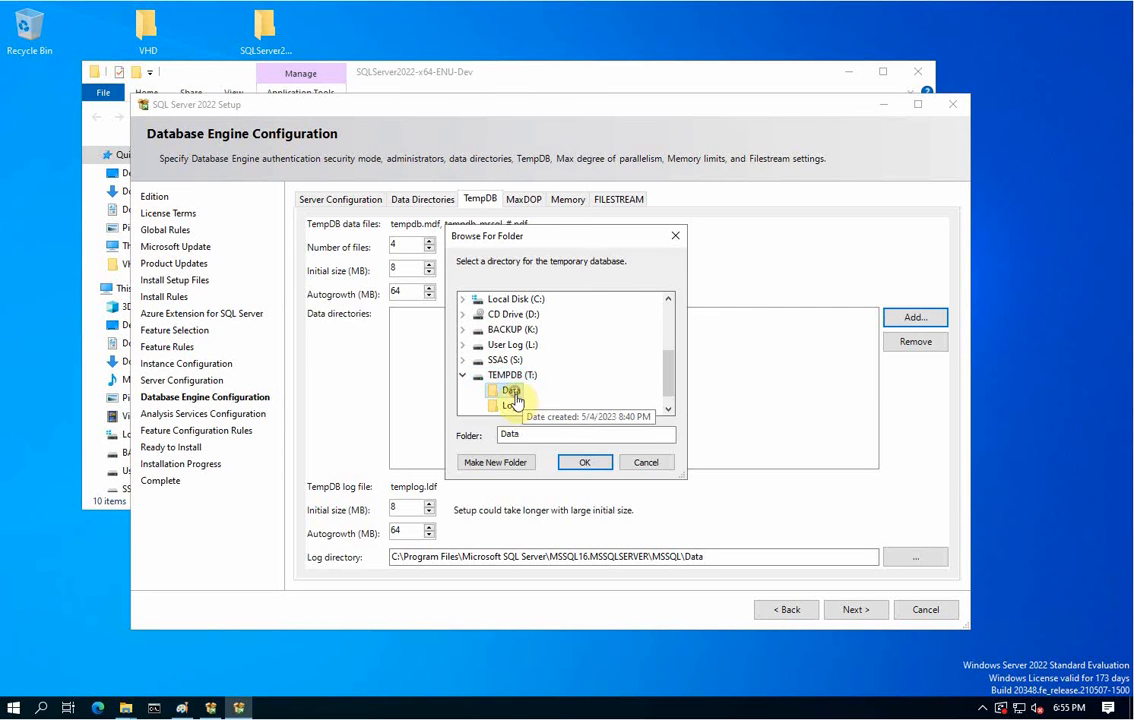
click(587, 463)
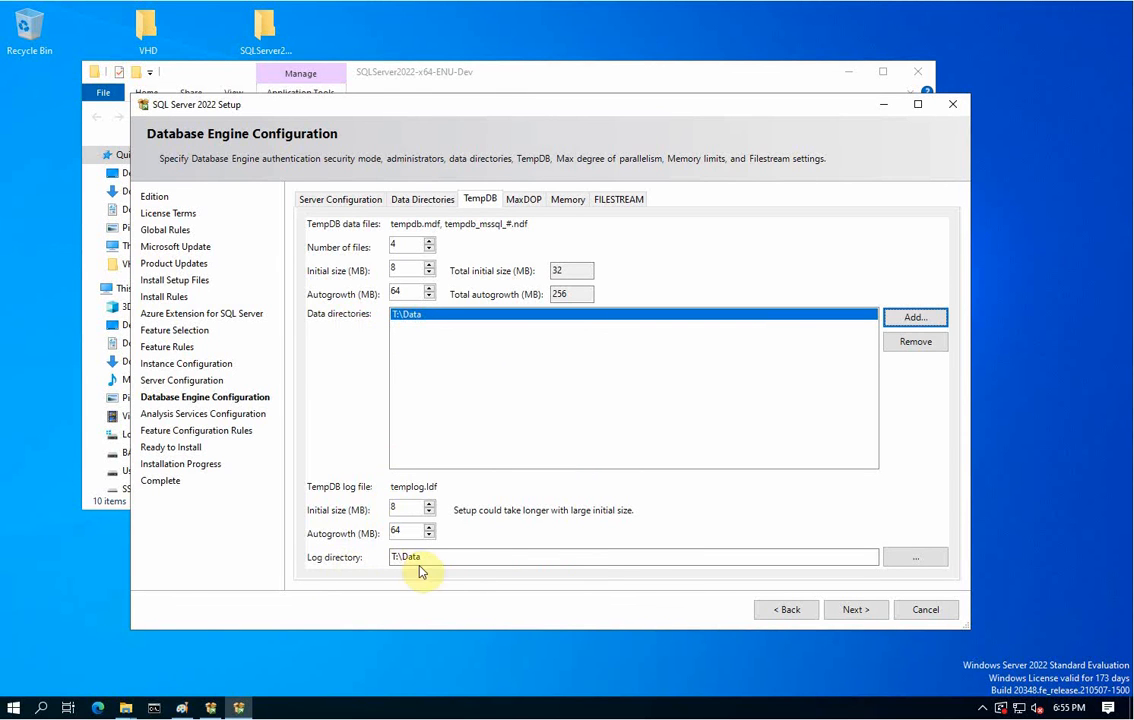
Set the TempDB log directory to T:\Log and review the validation results for the TempDB settings.
click(450, 560)
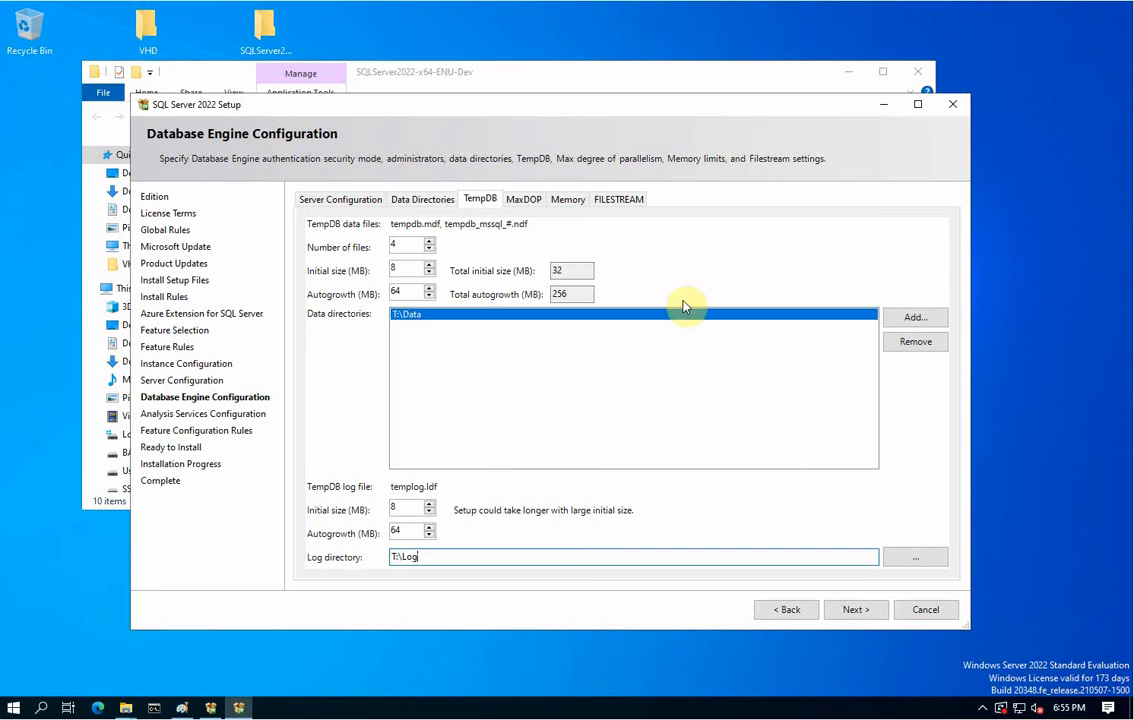
text(,)
click(522, 198)
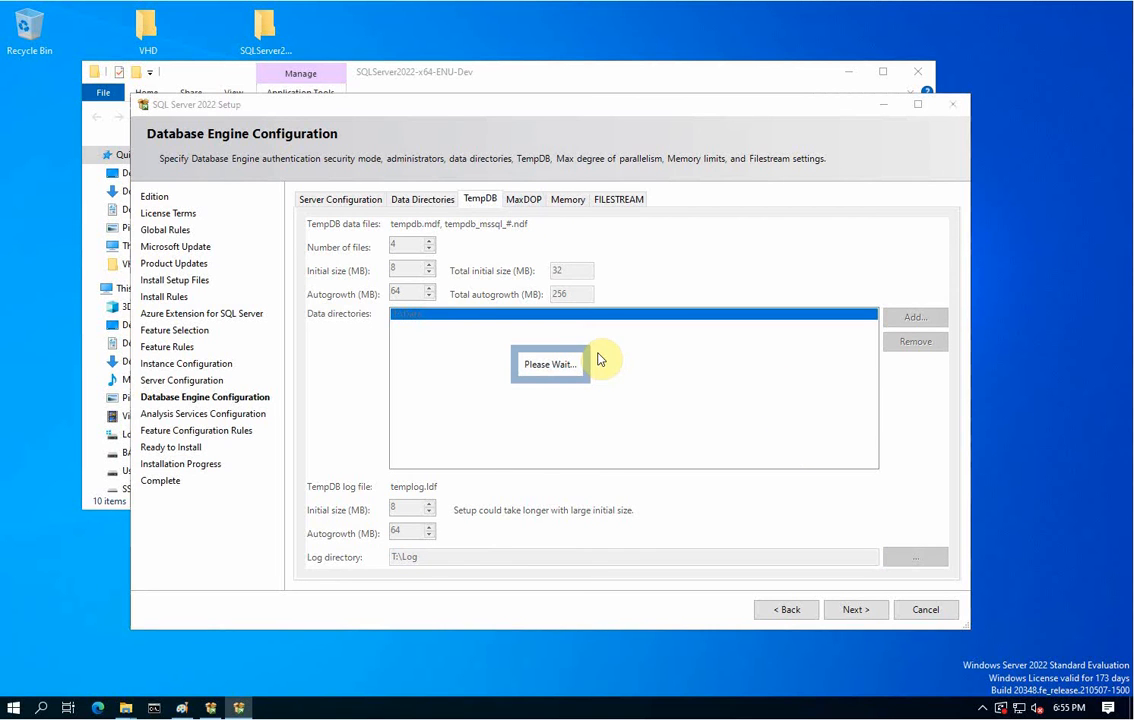
click(497, 200)
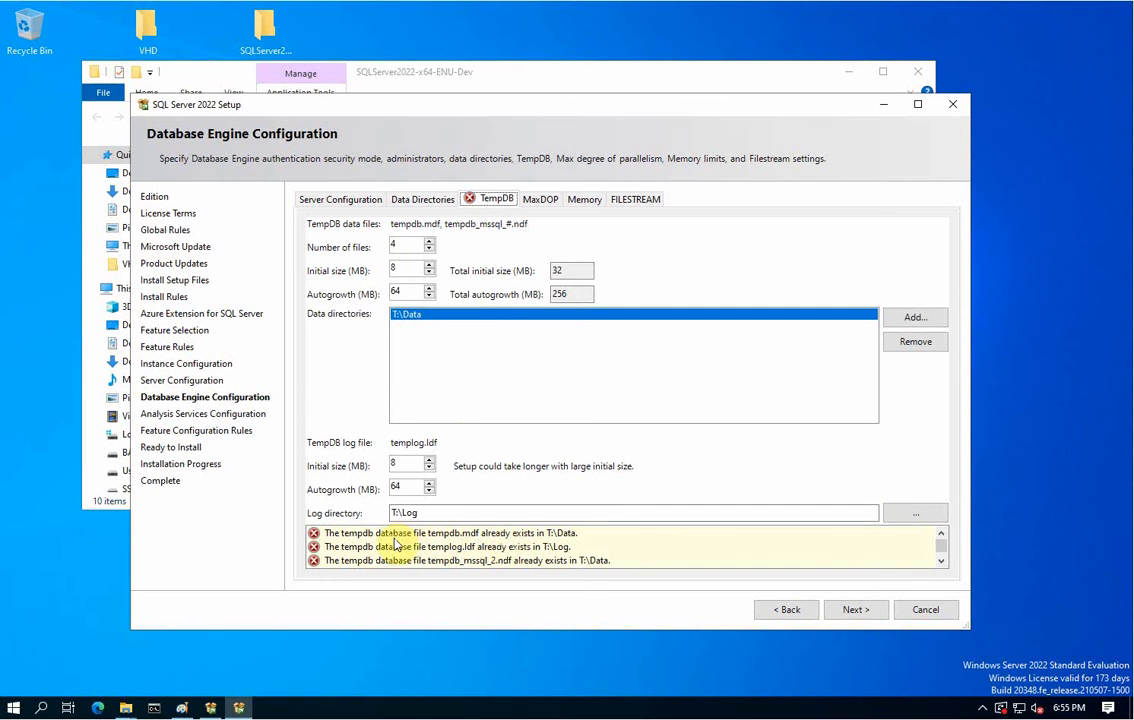
Switch to File Explorer and open the Data folder on the TEMPDB (T:) drive, granting permanent access to it.
click(127, 706)
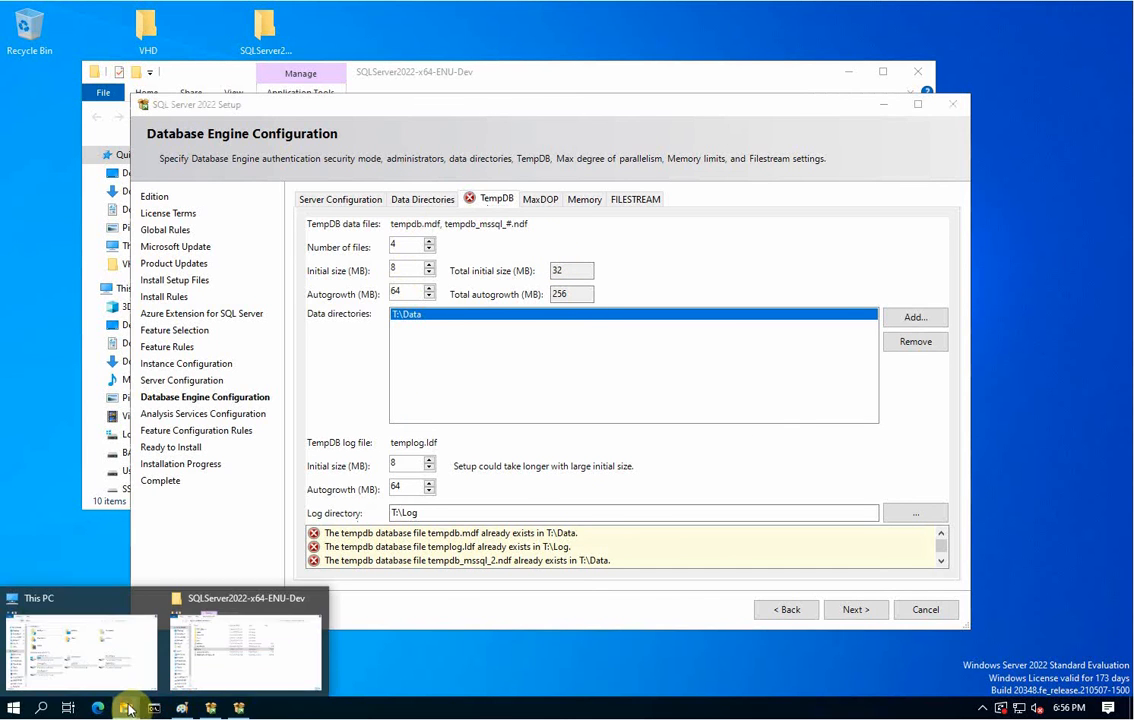
click(222, 662)
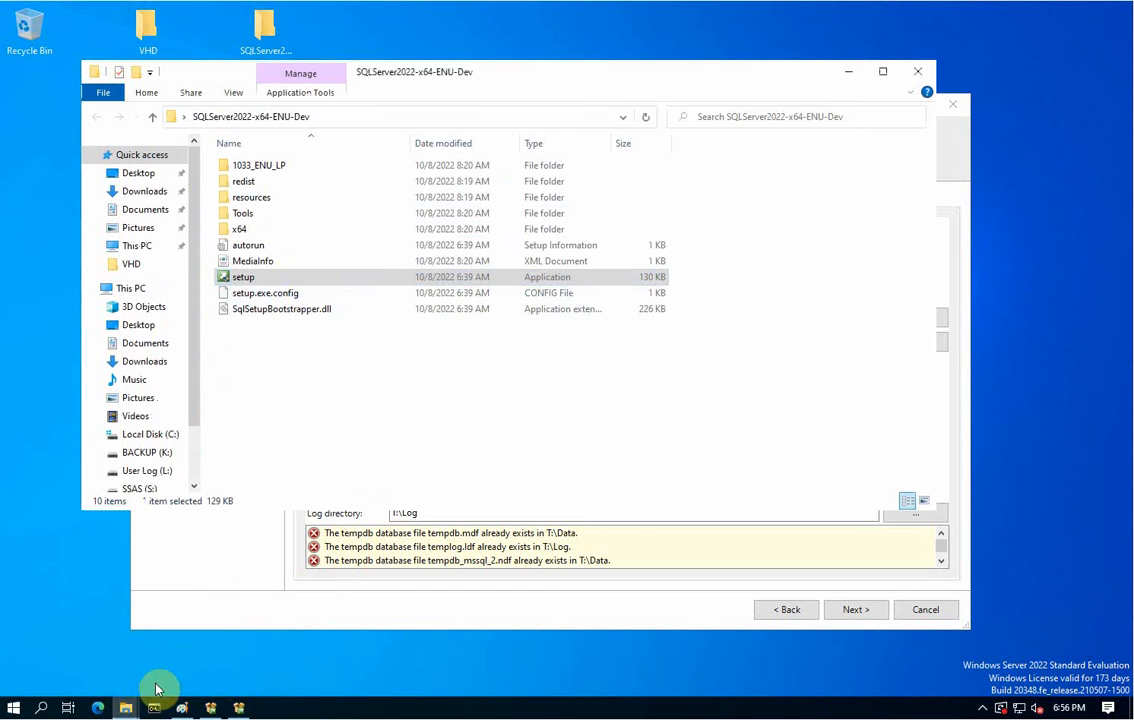
click(126, 704)
click(104, 651)
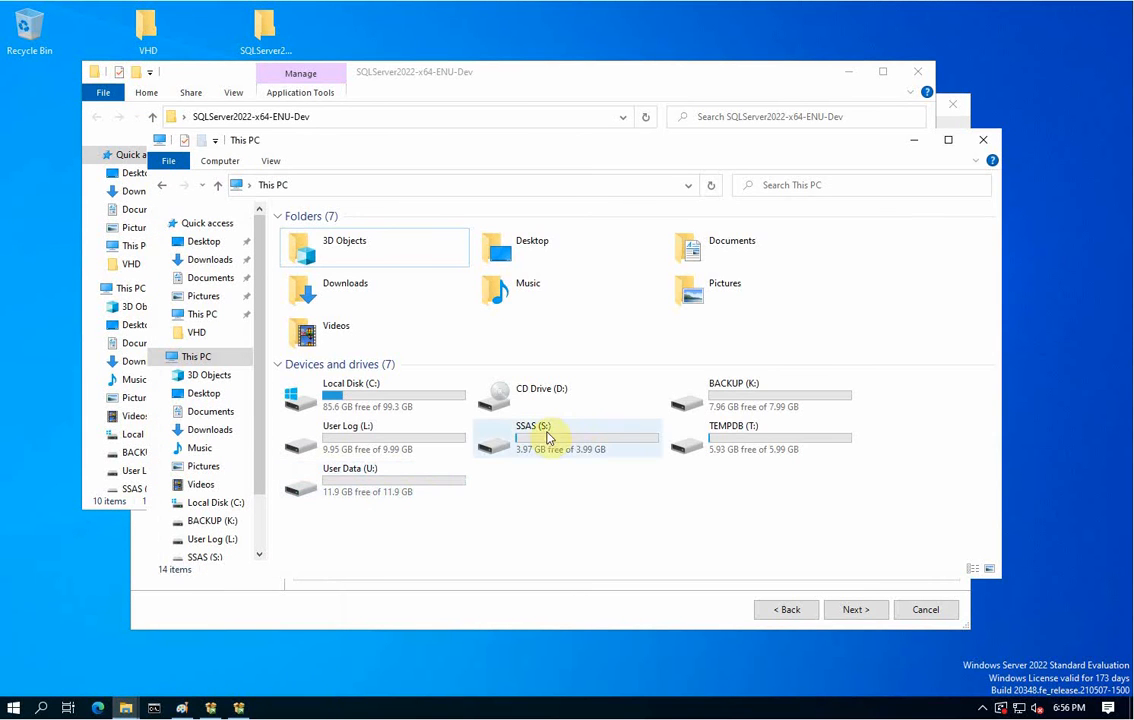
double_click(742, 447)
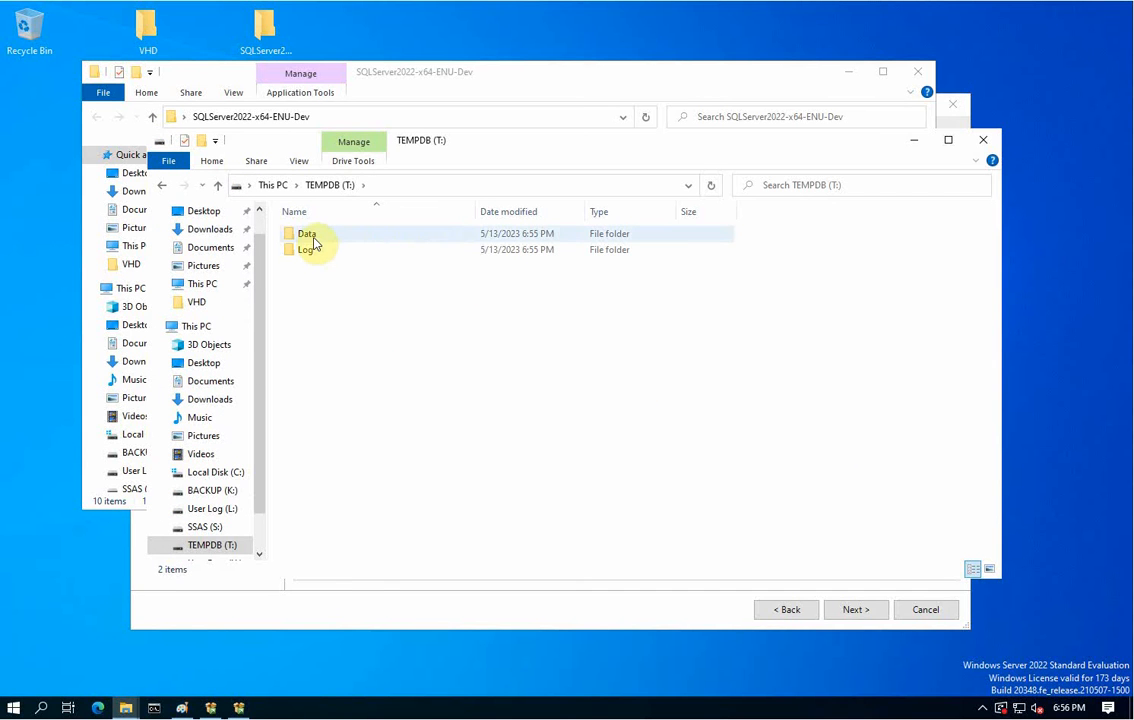
double_click(310, 237)
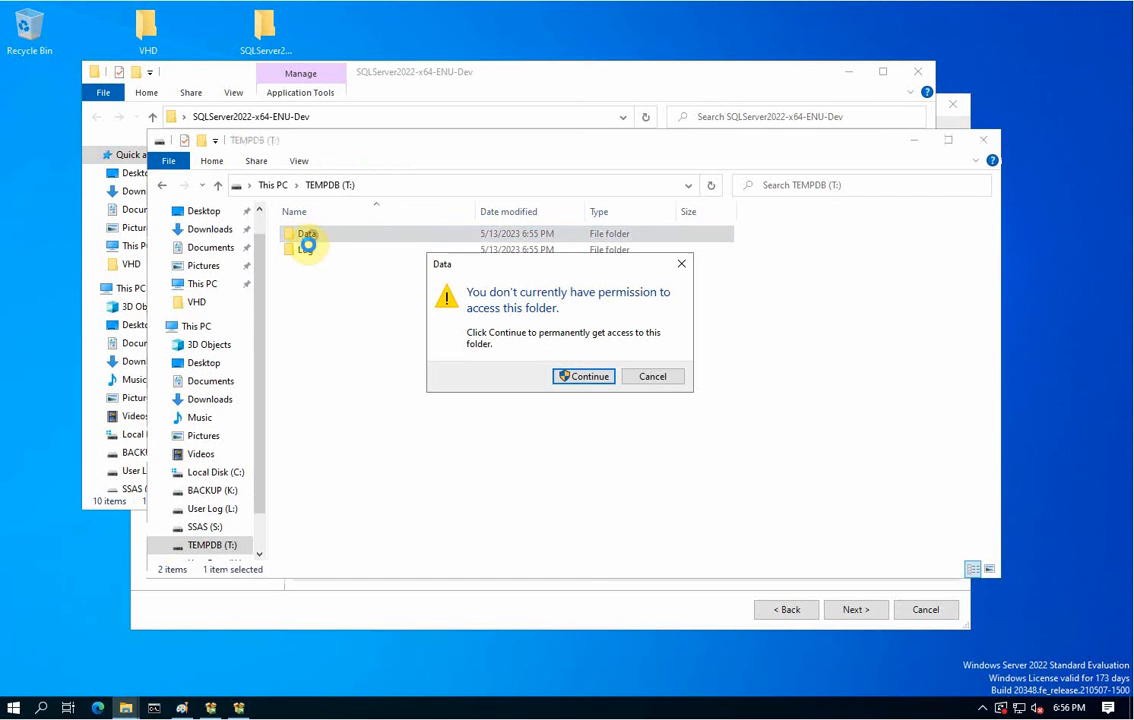
click(578, 374)
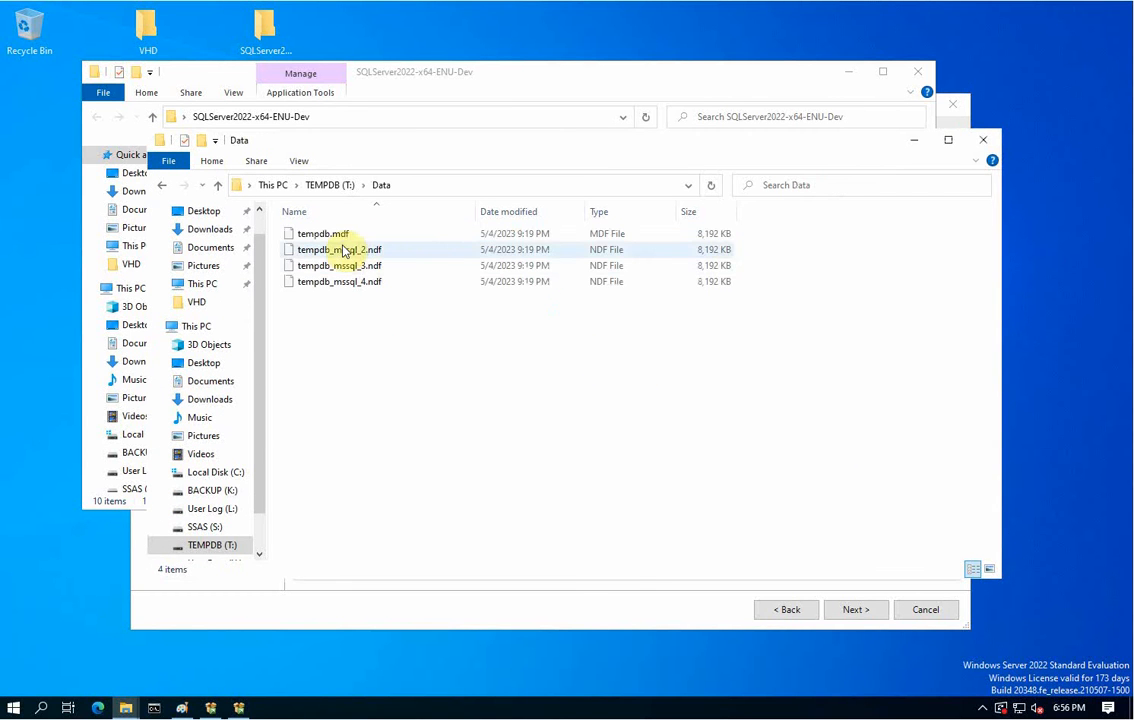
Delete tempdb.mdf, tempdb_mssql_2.ndf, tempdb_mssql_3.ndf and tempdb_mssql_4.ndf from the T:\Data folder.
click(336, 240)
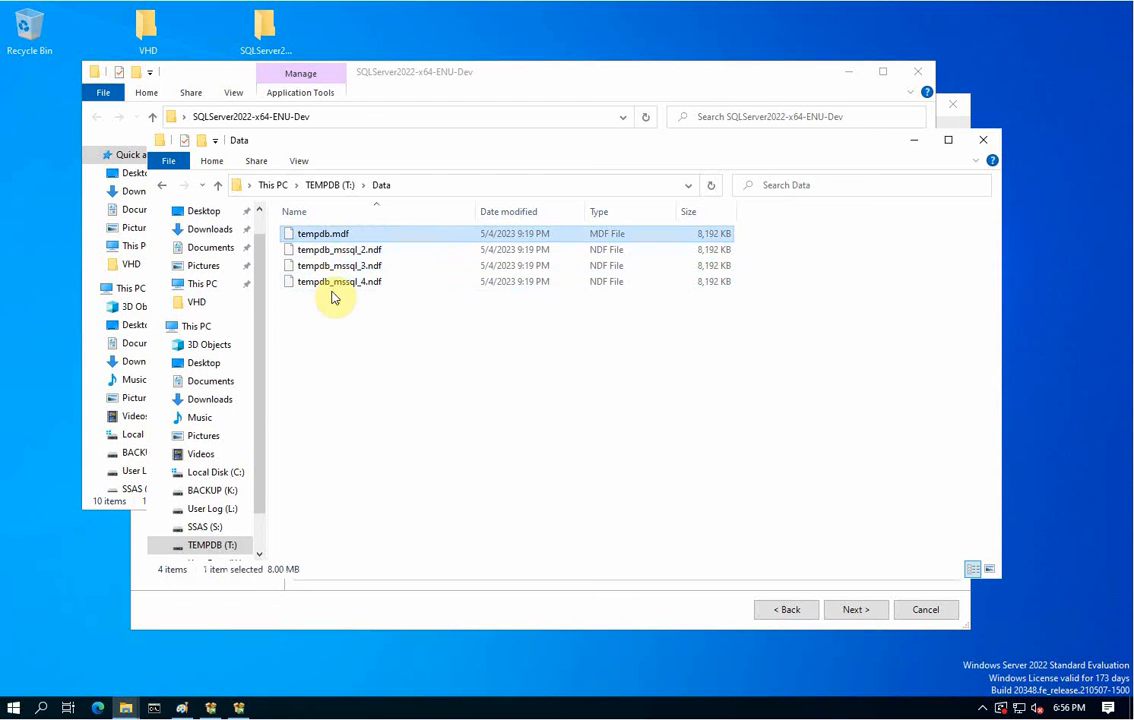
ctrl+click(318, 252)
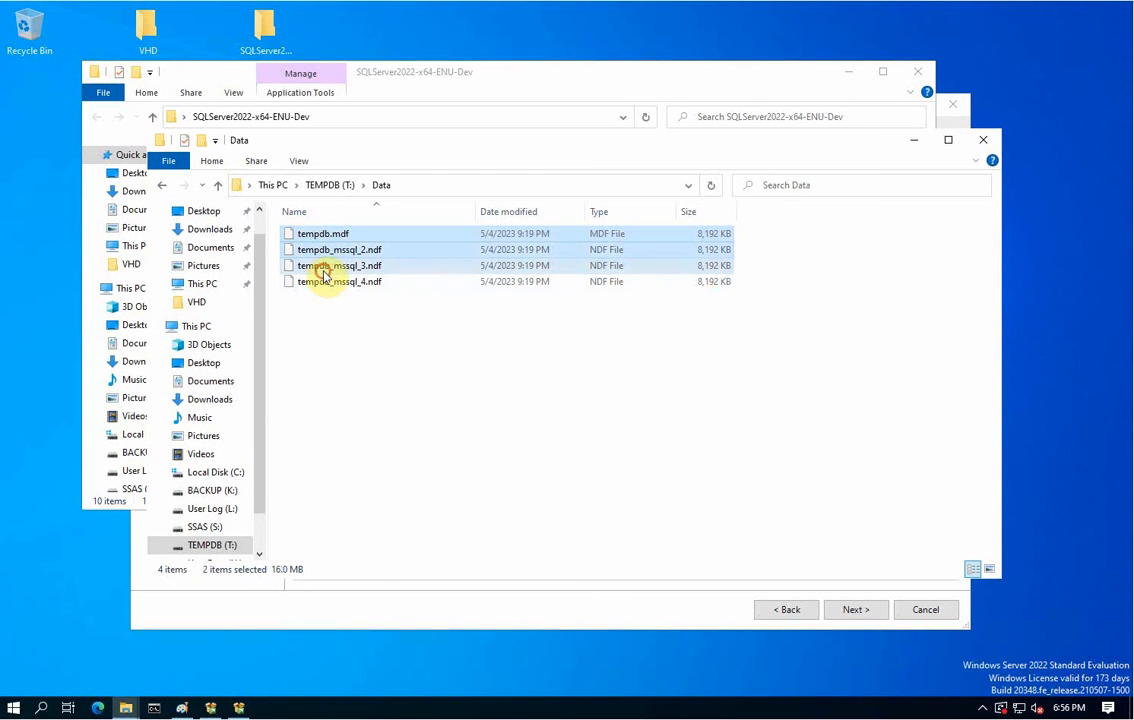
ctrl+click(324, 268)
ctrl+click(325, 283)
right_click(323, 281)
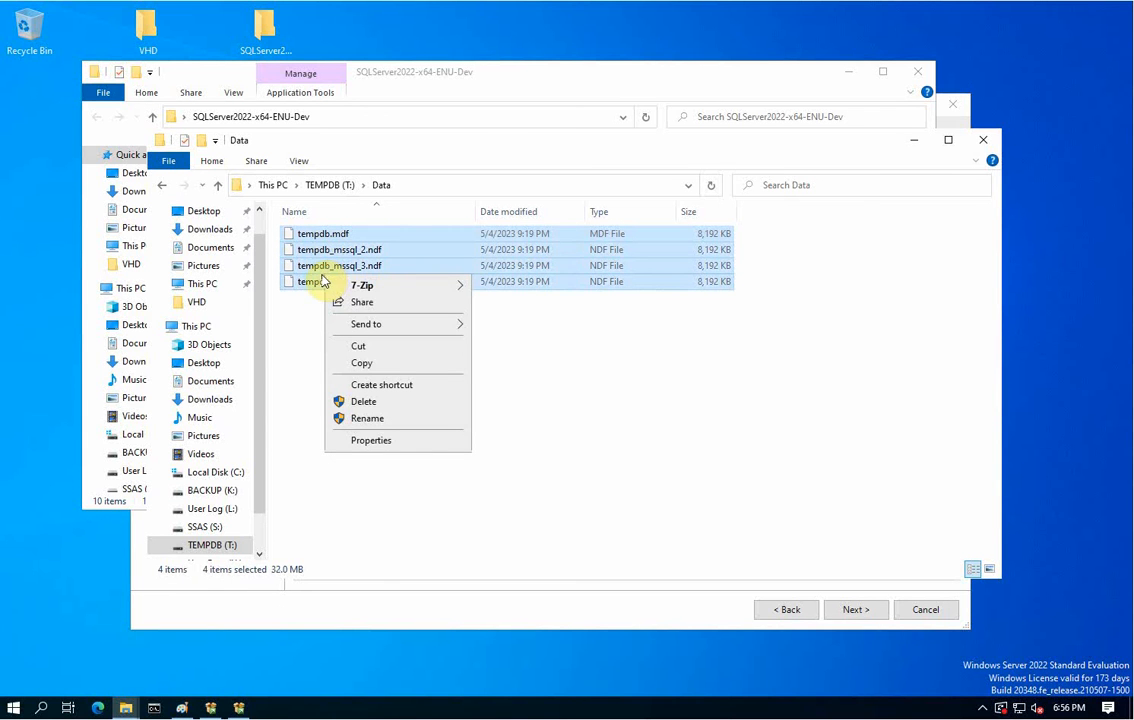
click(378, 402)
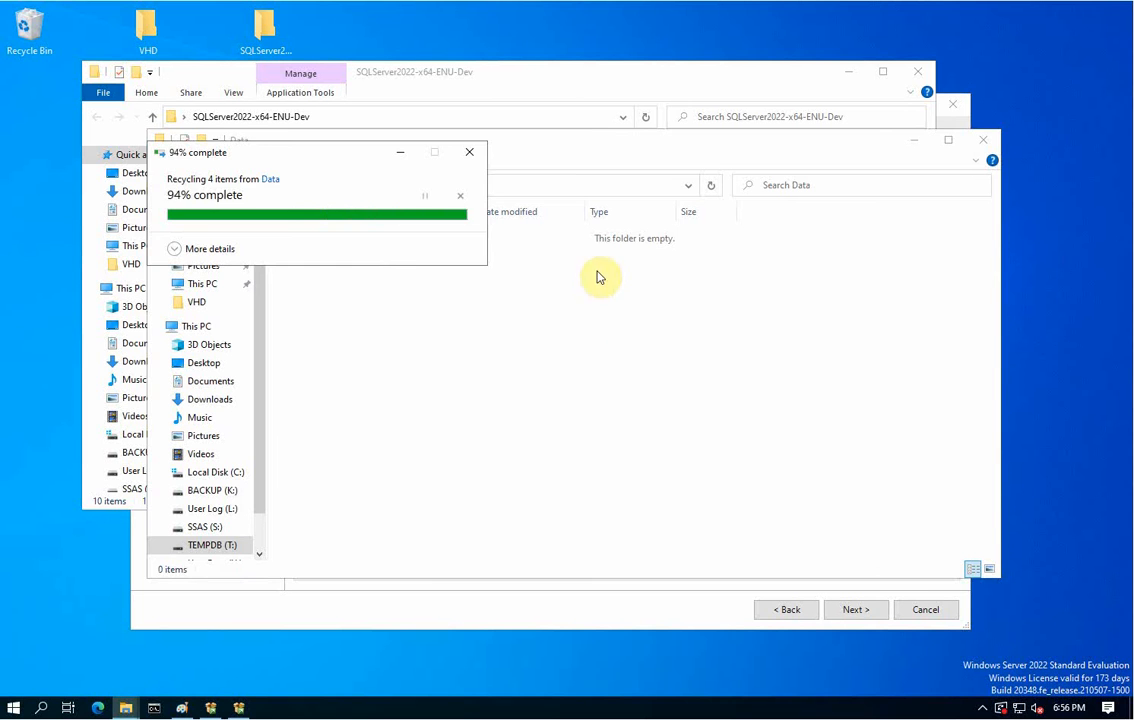
Open the T:\Log folder with permanent access granted and delete templog.ldf from it.
click(325, 184)
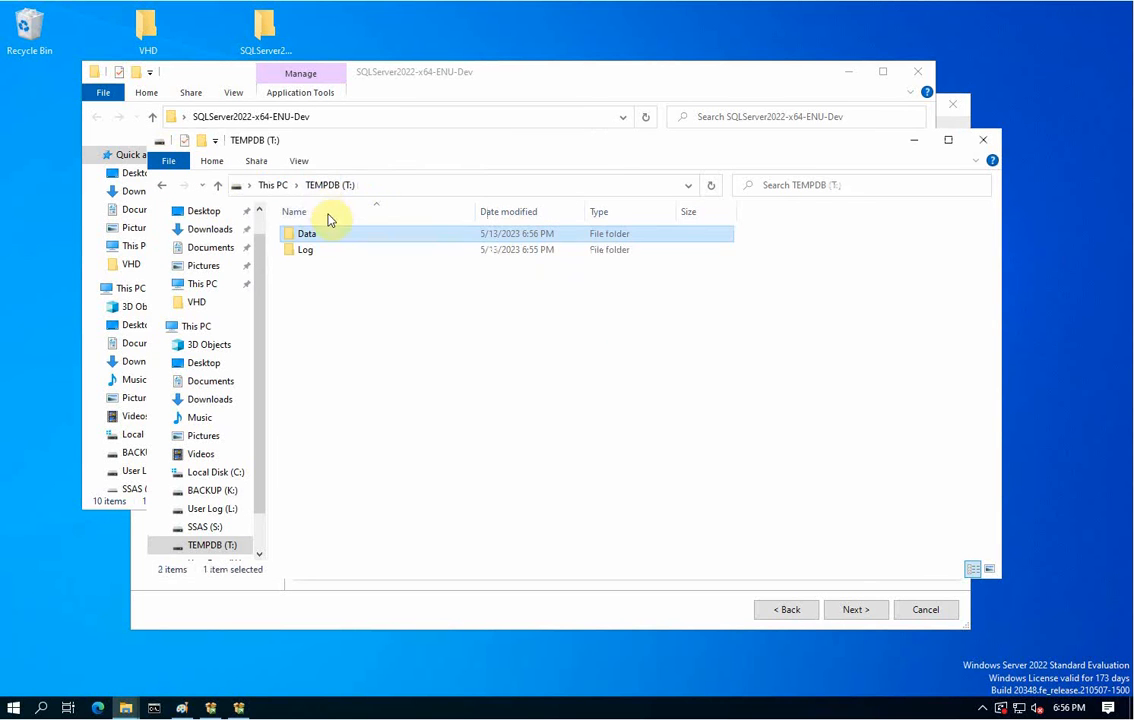
double_click(345, 250)
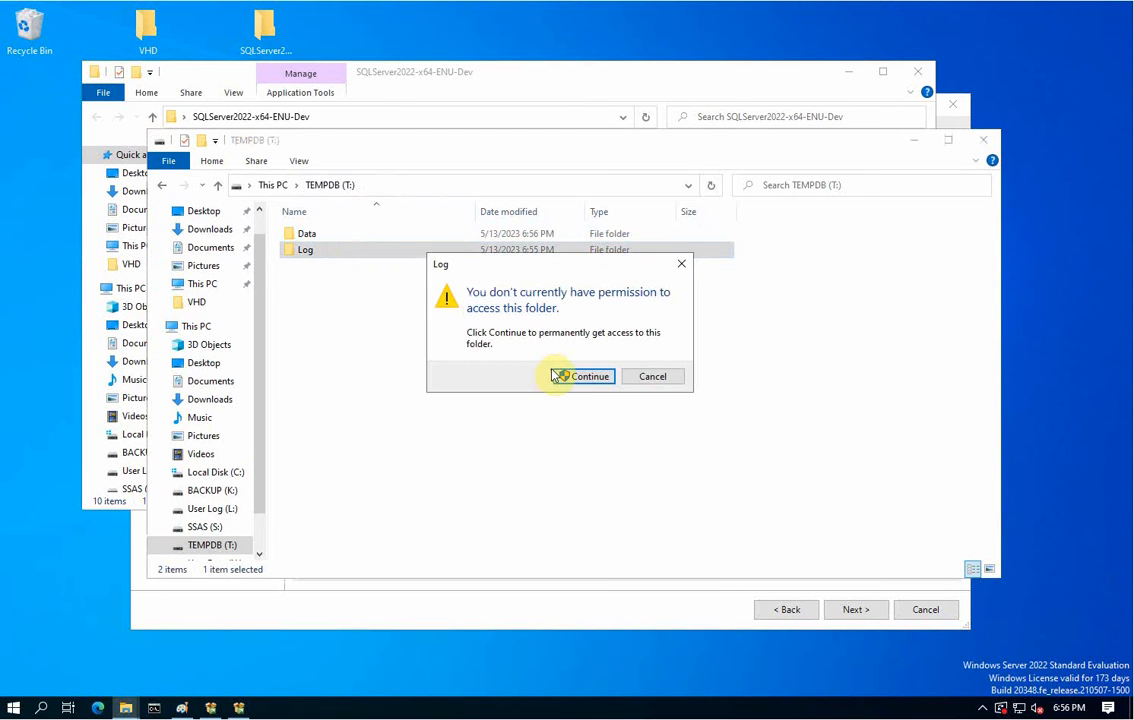
click(580, 376)
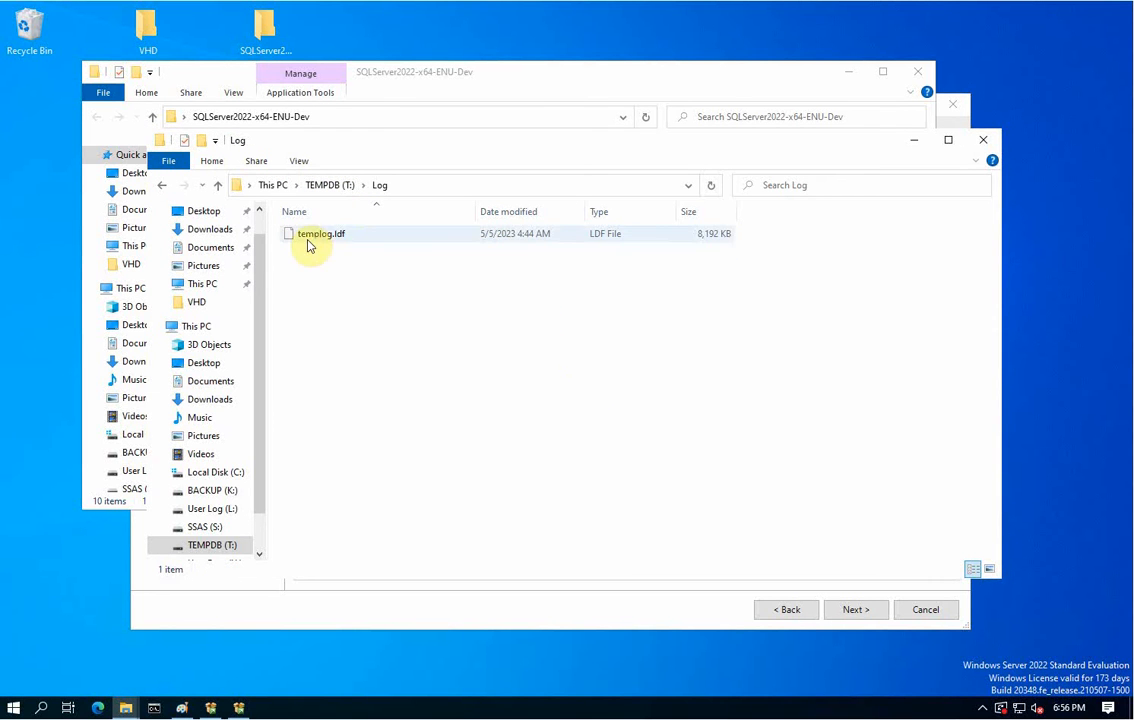
click(309, 239)
right_click(309, 239)
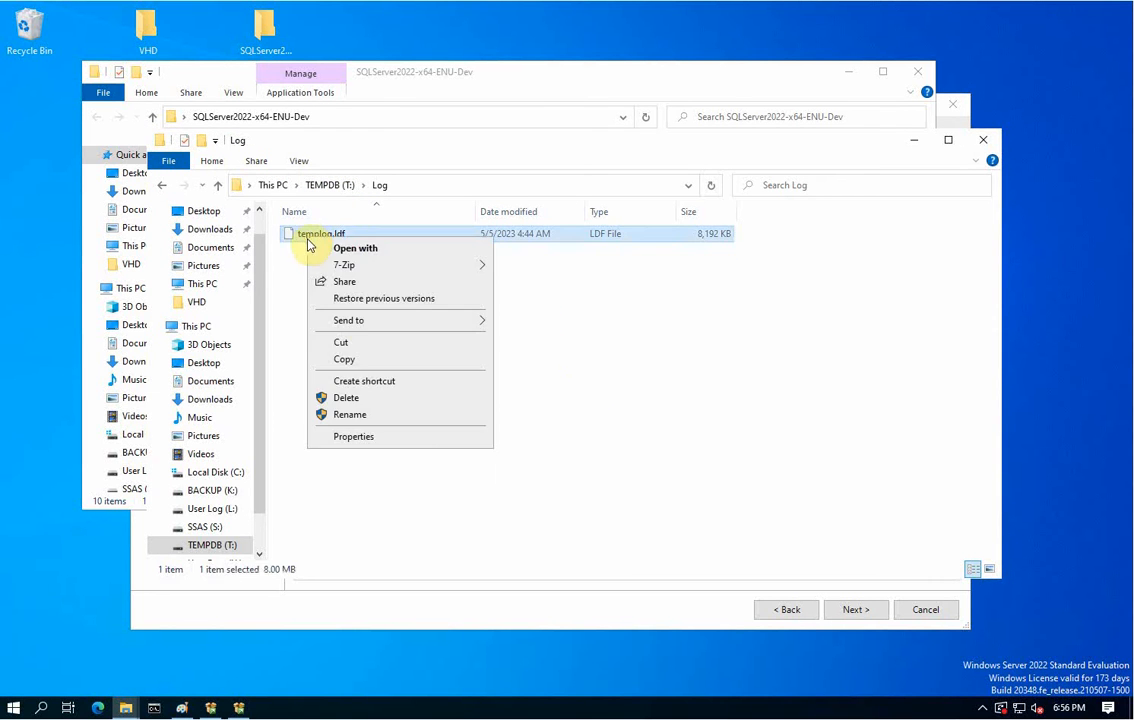
click(377, 398)
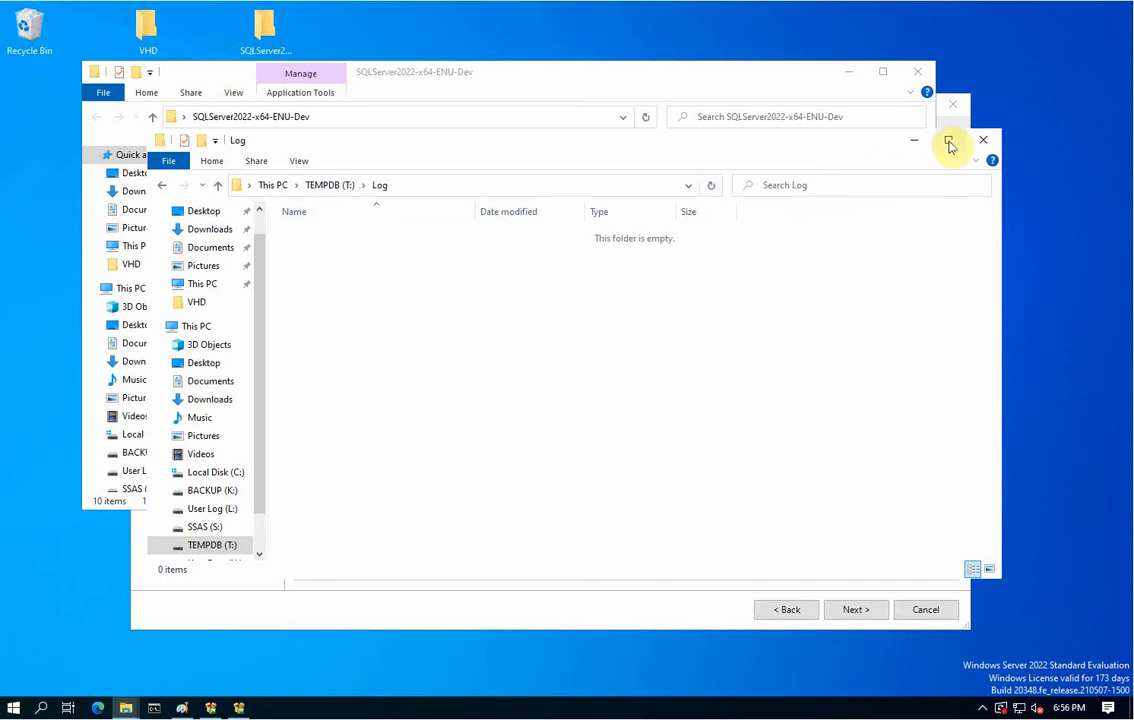
Return to SQL Server 2022 Setup and revalidate the TempDB settings by moving on to the MaxDOP settings.
click(913, 142)
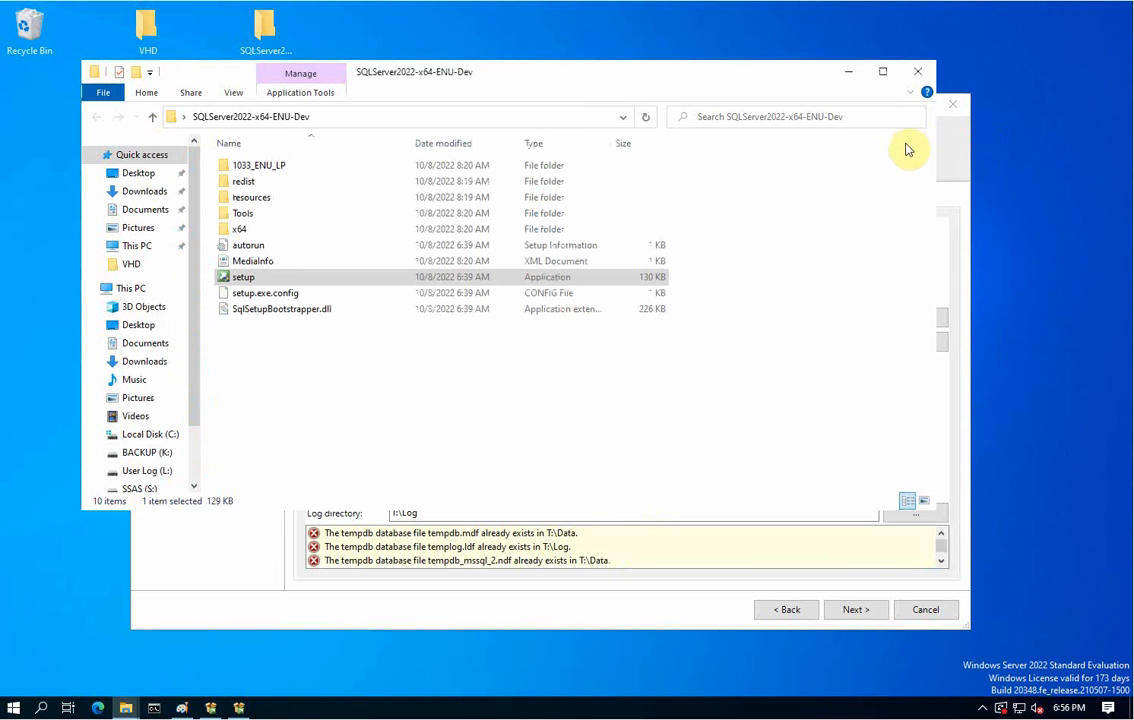
click(555, 618)
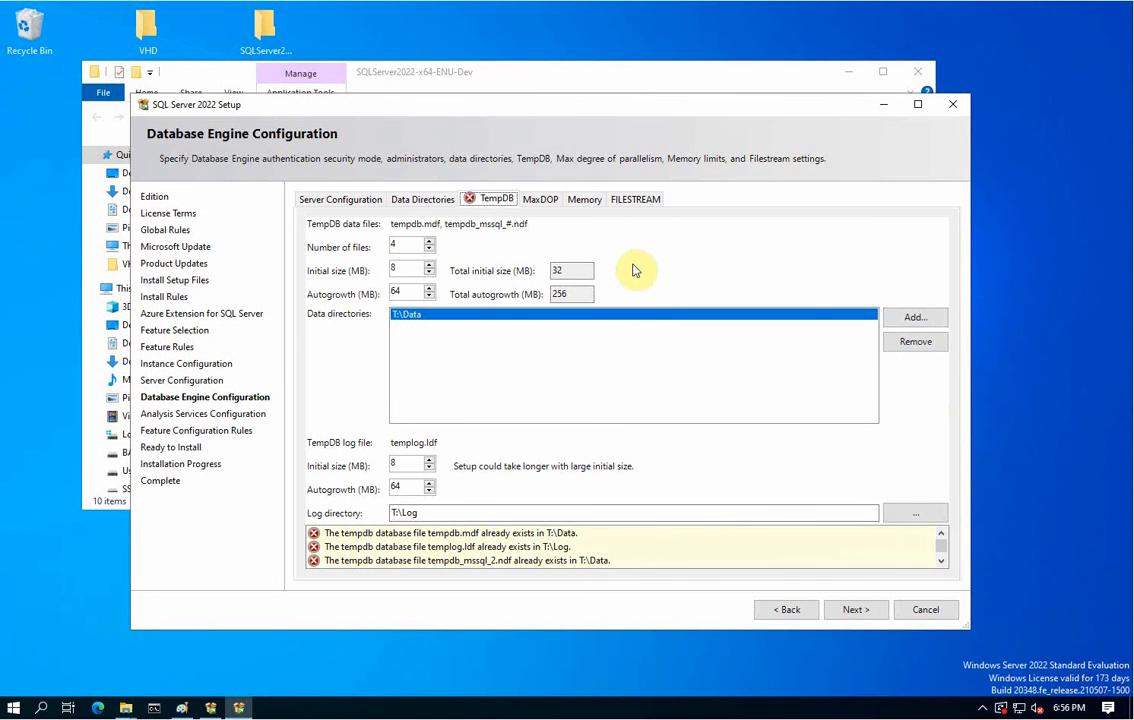
click(541, 199)
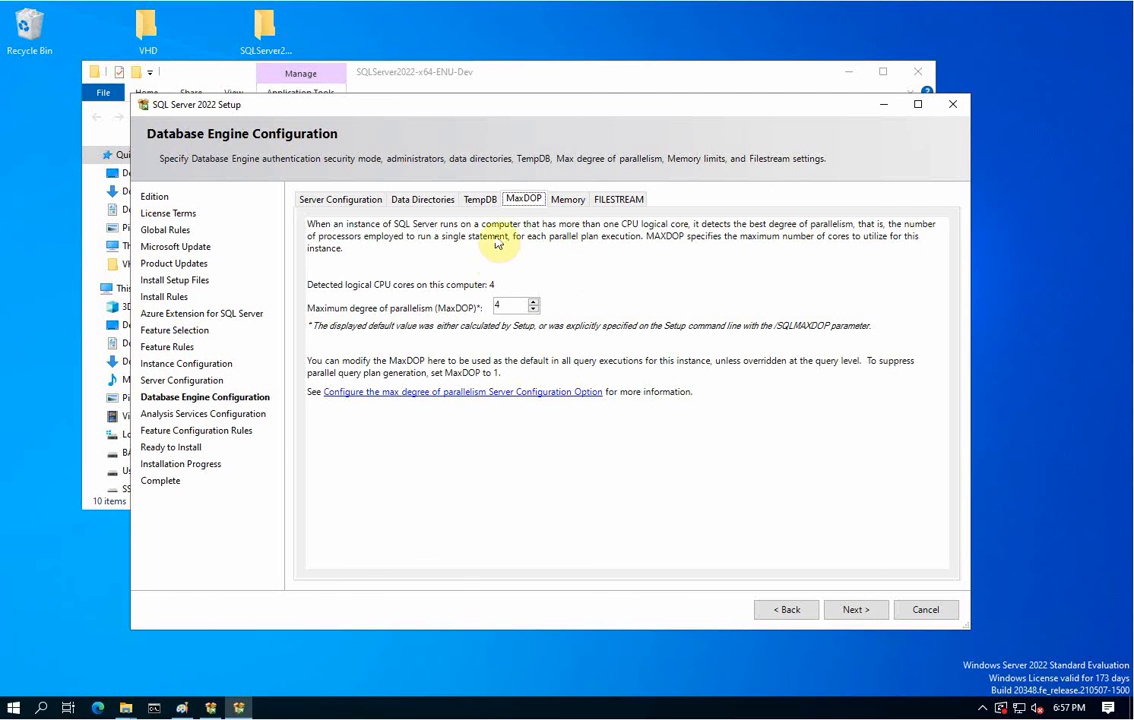
Compare the Recommended and Default server memory options, keeping the Default option selected.
click(568, 204)
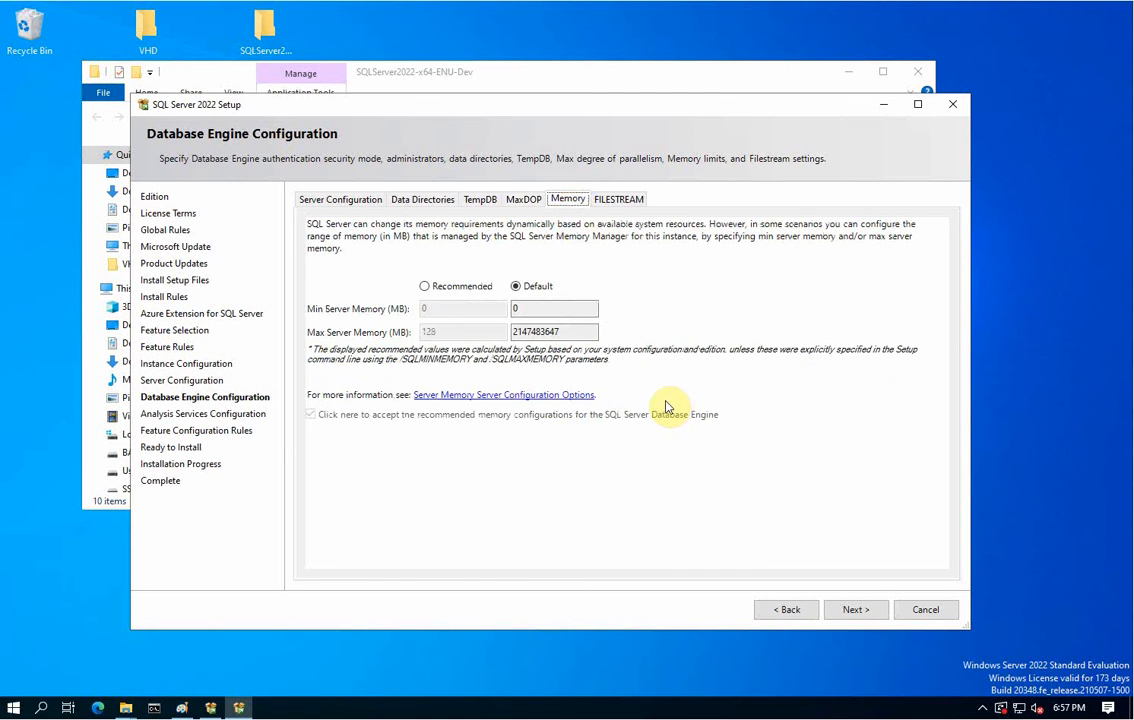
click(422, 288)
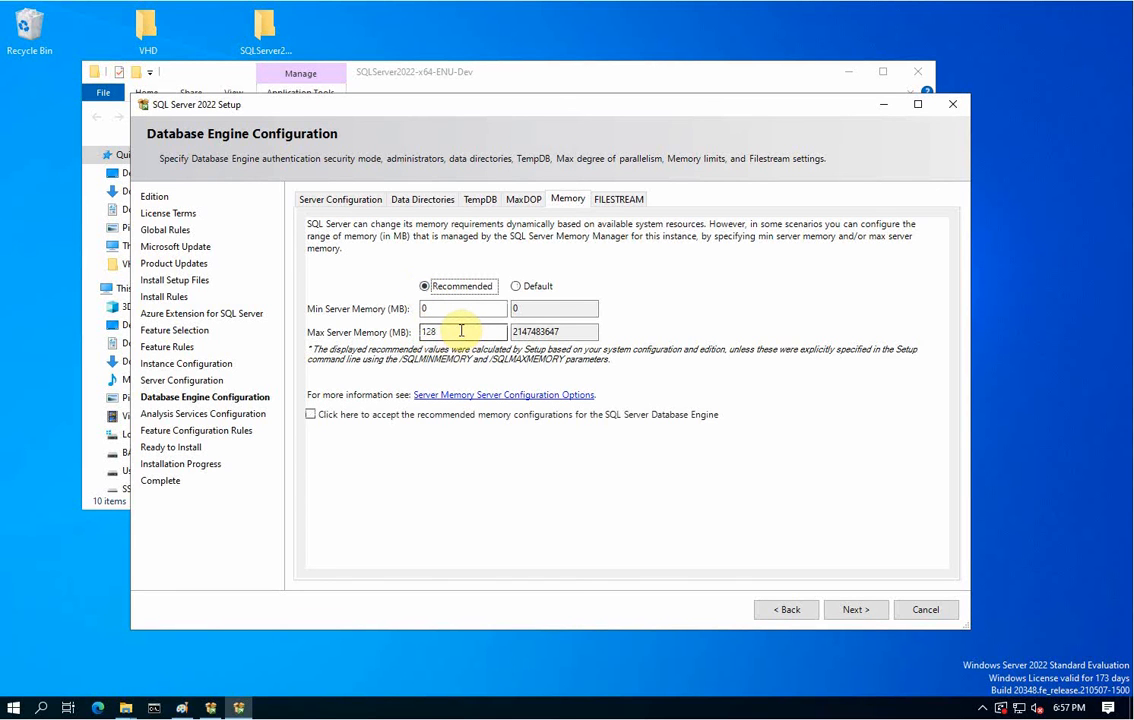
click(461, 331)
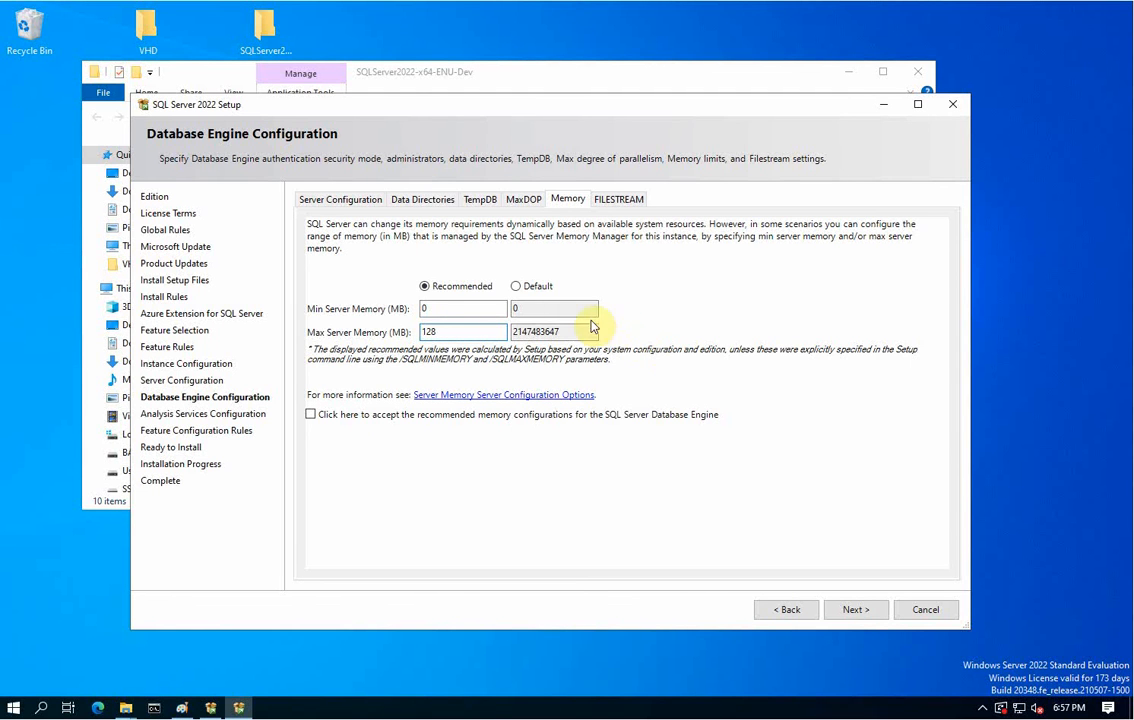
click(513, 287)
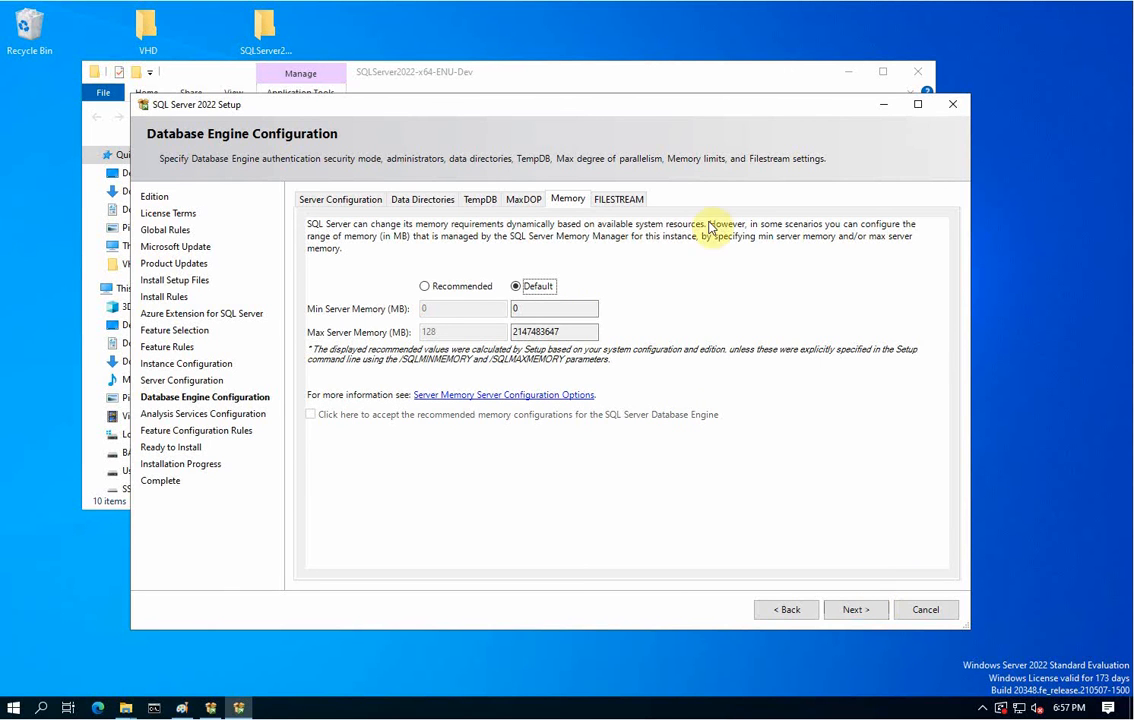
Leave FILESTREAM disabled, and add the current user as an Analysis Services administrator in Tabular Mode.
click(621, 199)
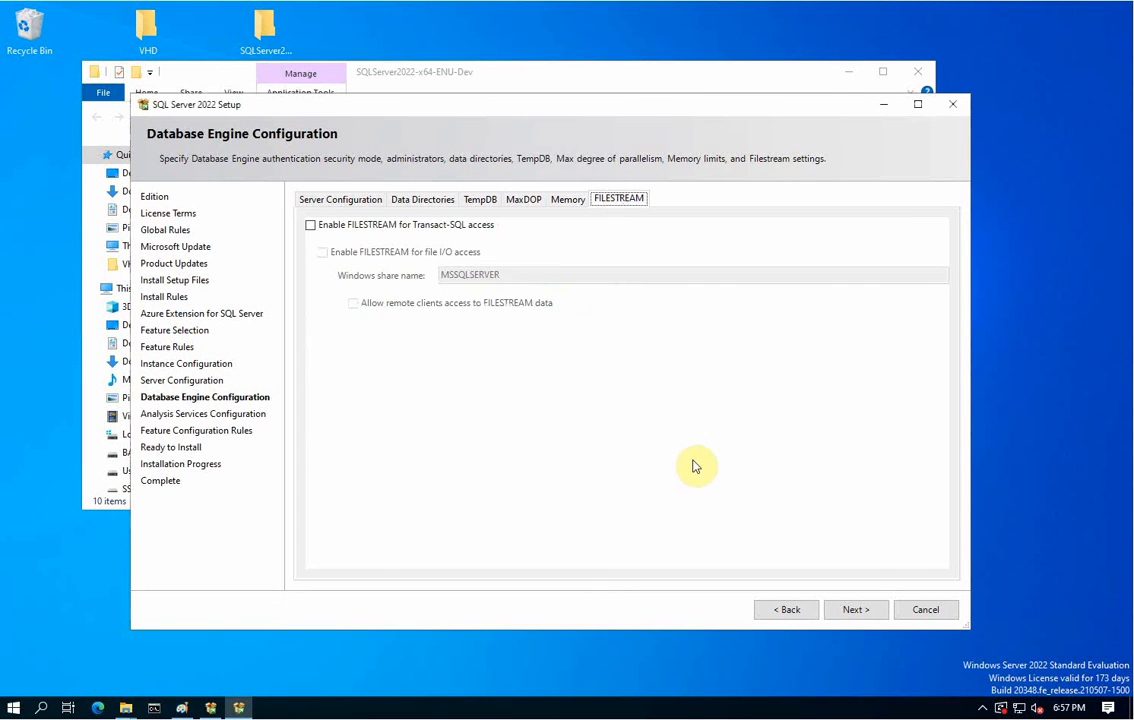
click(856, 612)
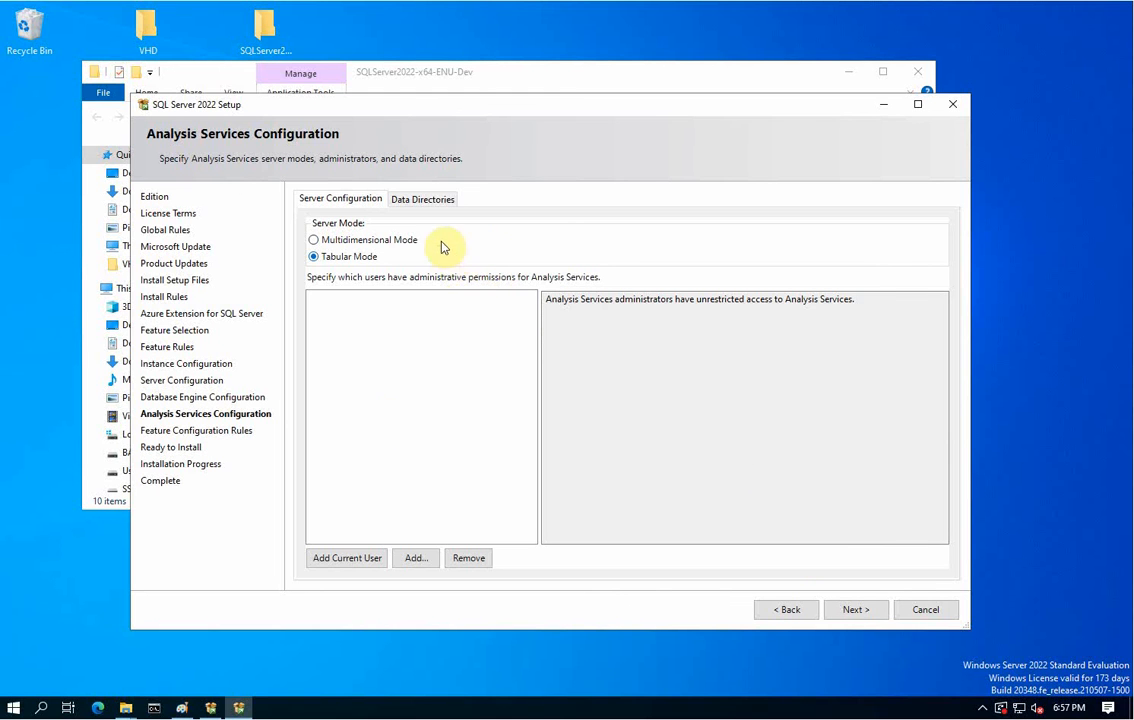
click(356, 566)
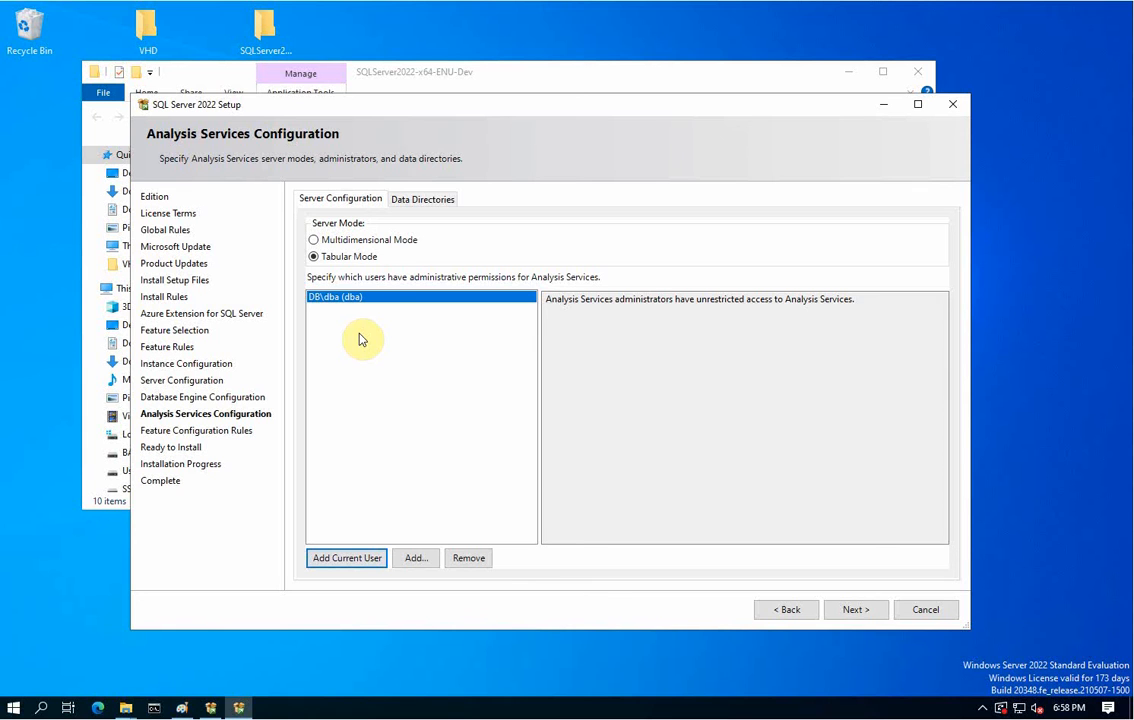
Set the Analysis Services data directory to S:\Data on the SSAS drive.
click(423, 200)
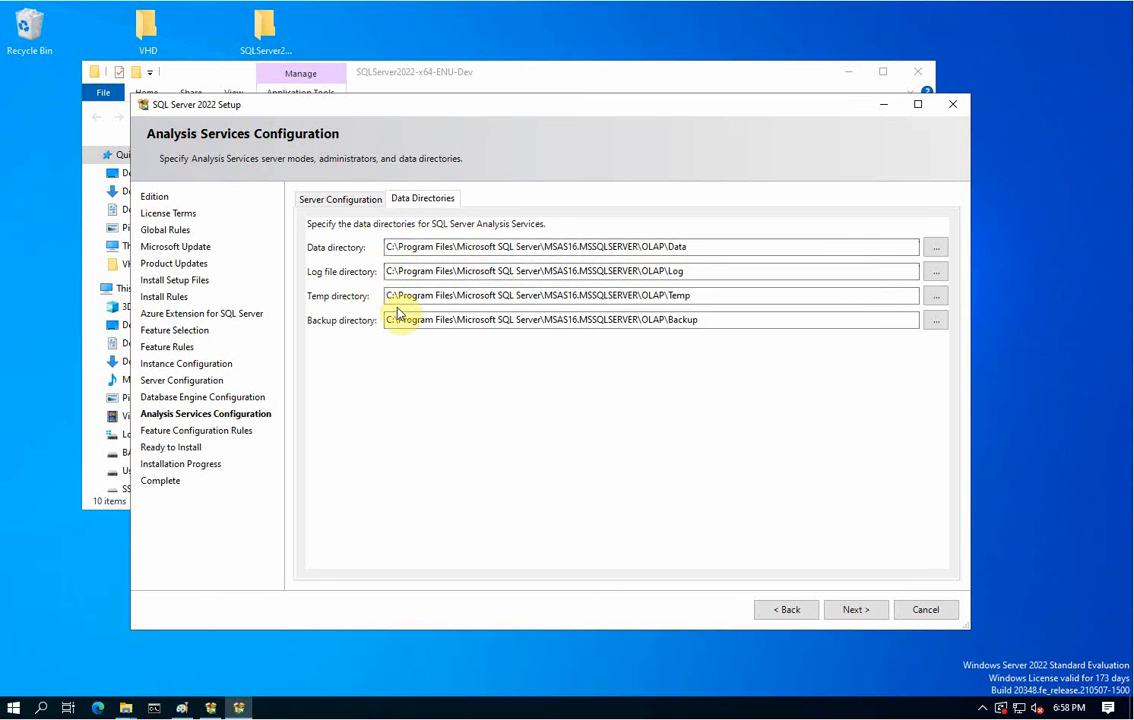
click(935, 251)
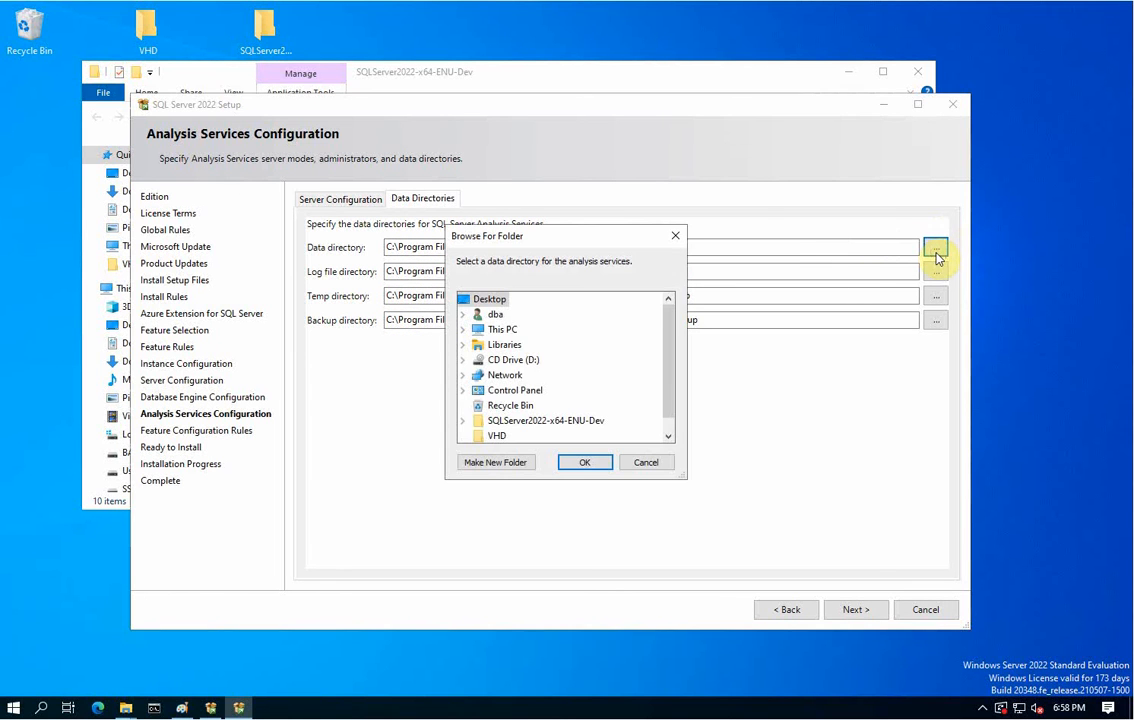
click(670, 428)
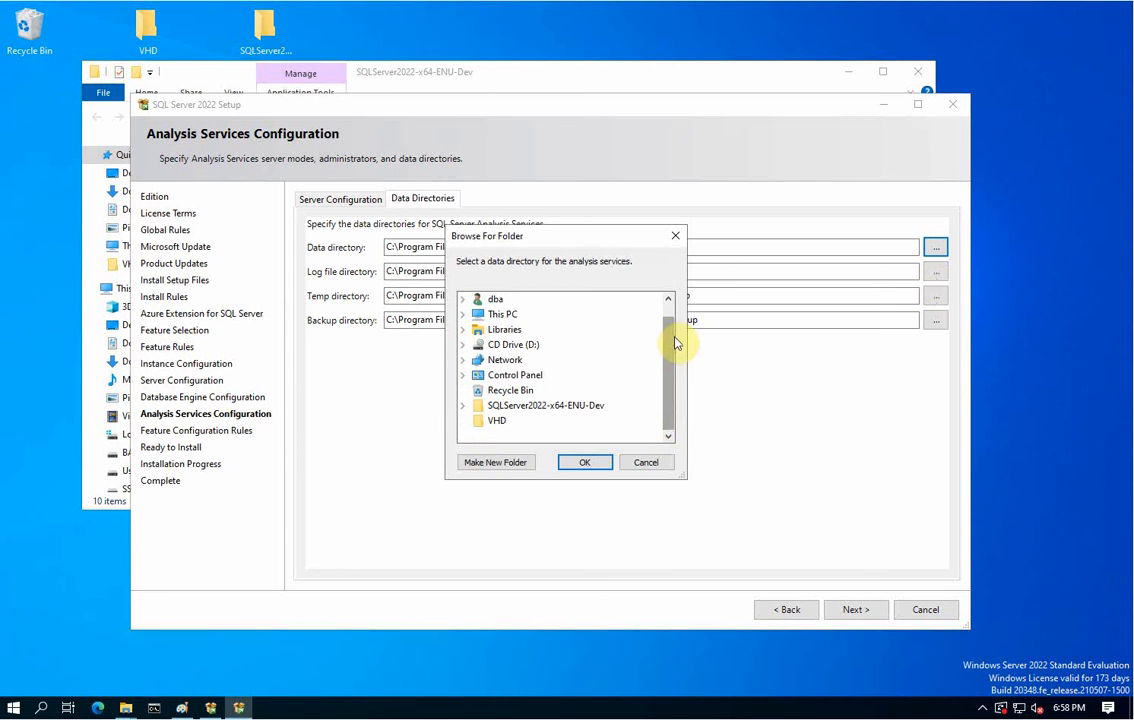
click(461, 318)
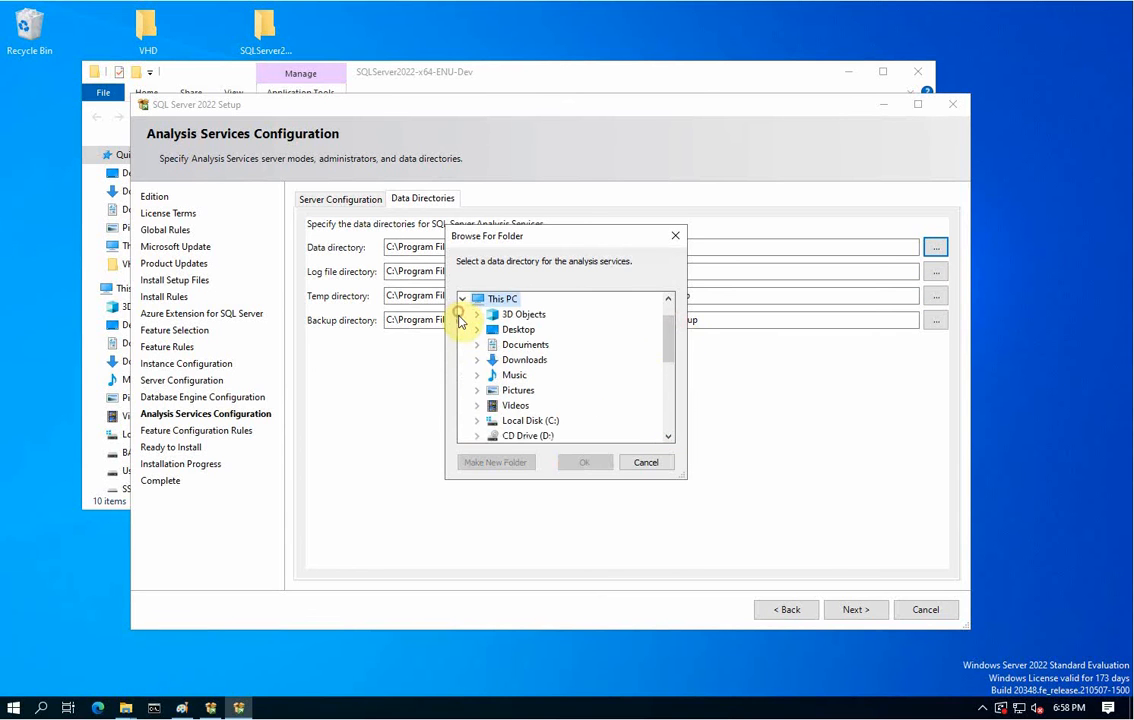
drag(668, 344, 666, 382)
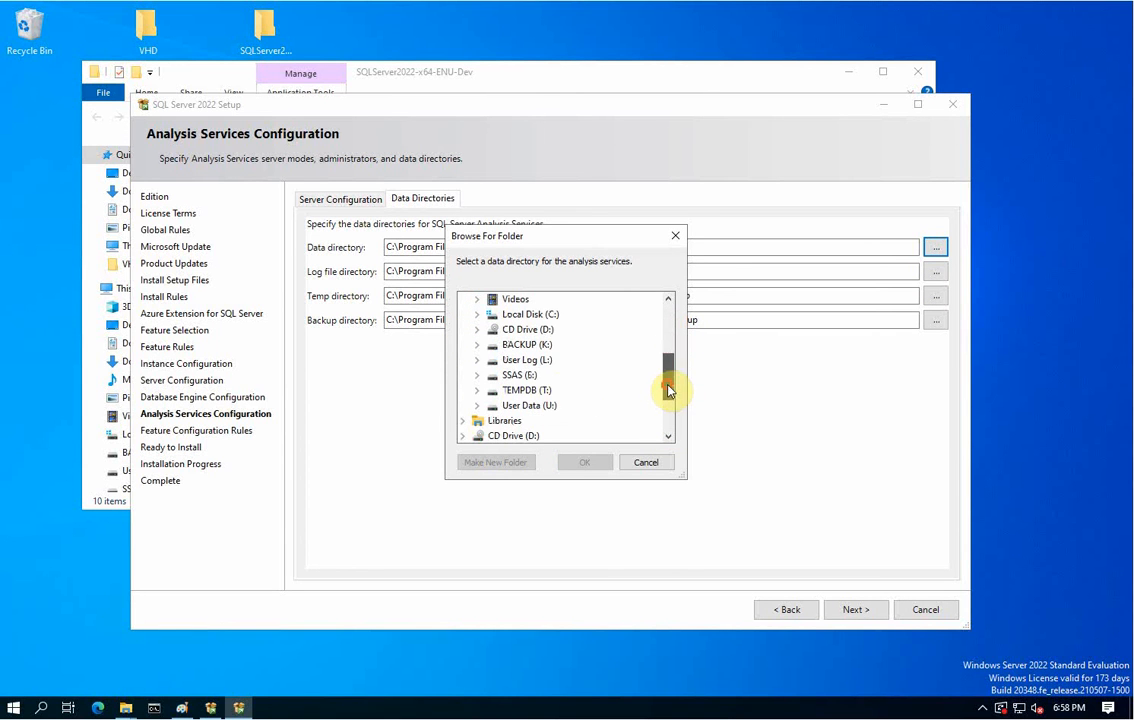
double_click(518, 375)
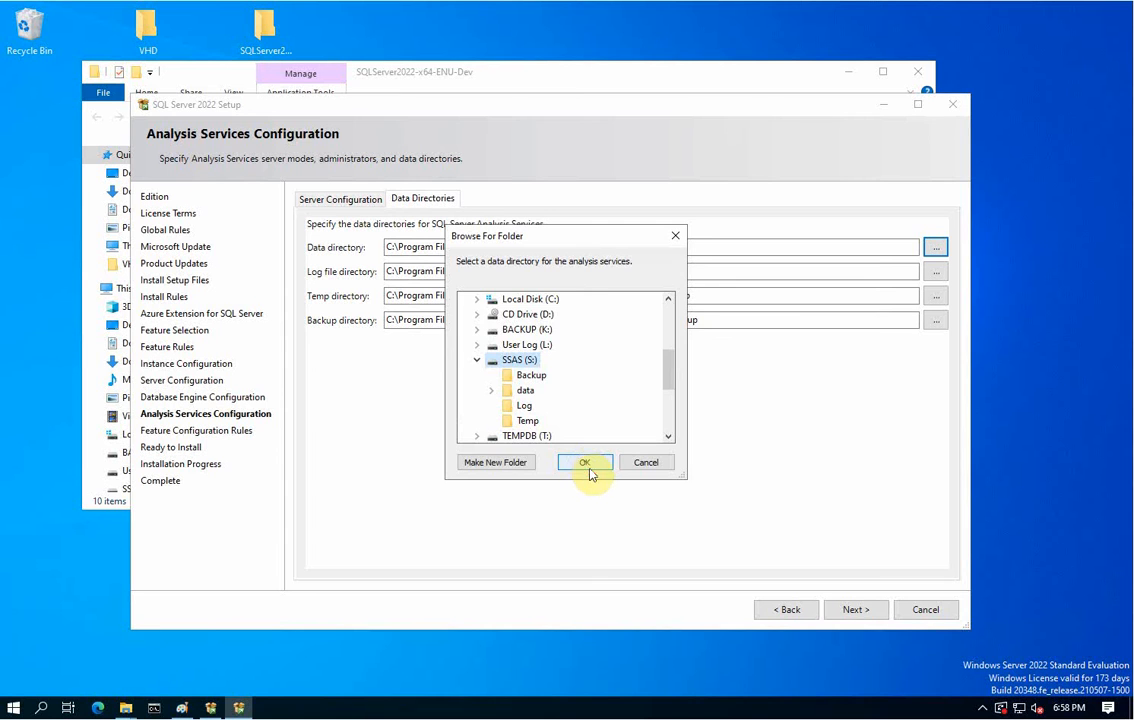
click(586, 463)
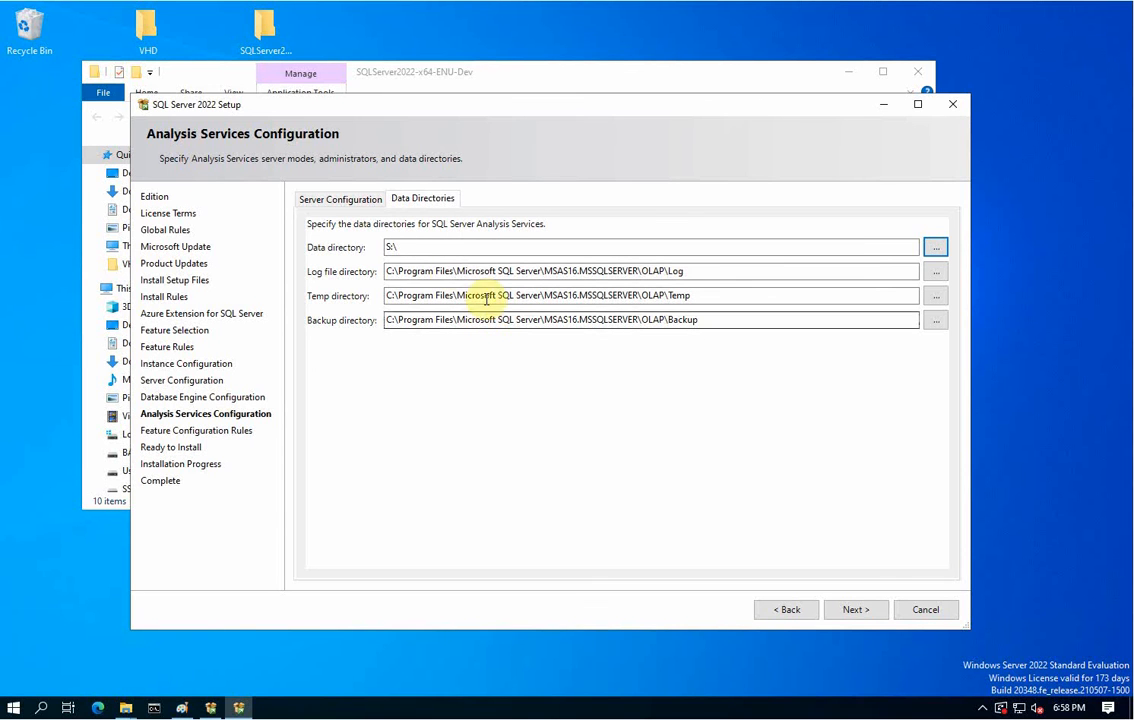
click(442, 245)
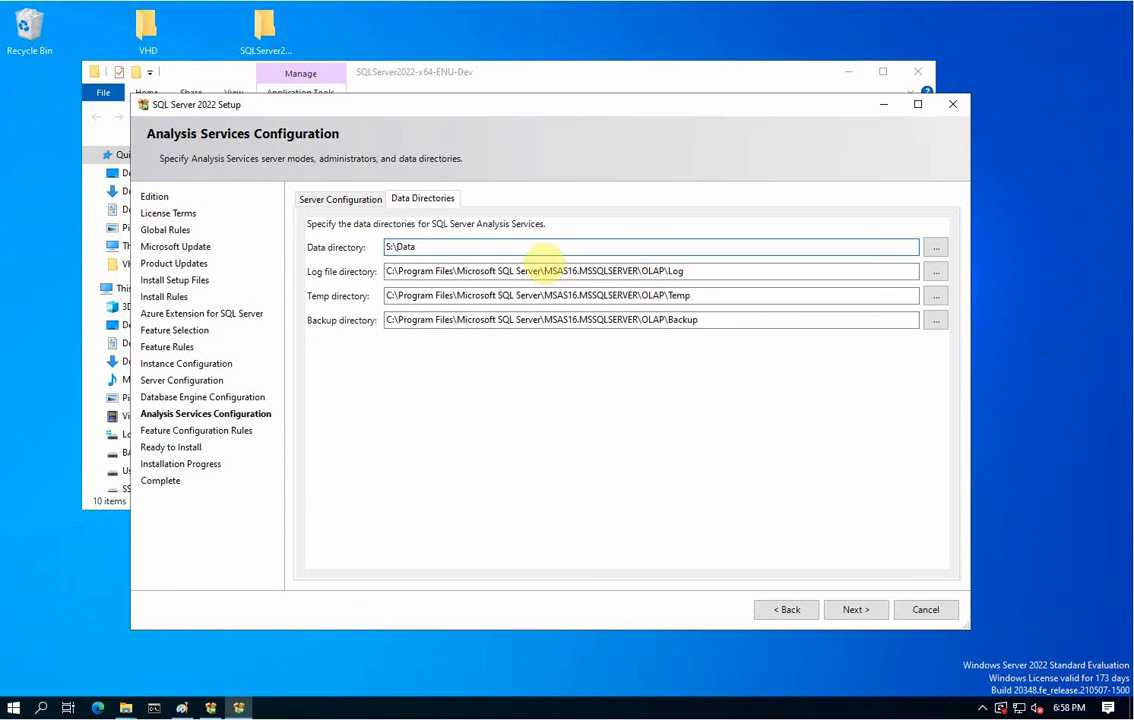
Set the Analysis Services log file directory to S:\Log and the temp directory to S:\Temp.
click(695, 272)
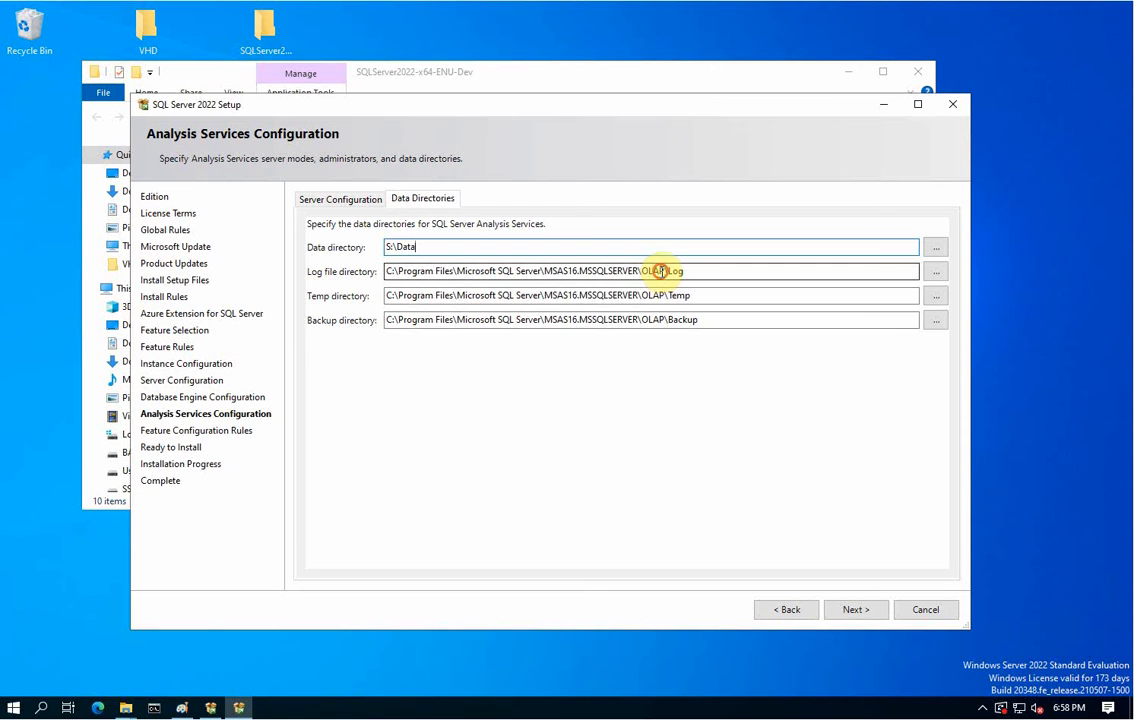
drag(660, 271, 386, 249)
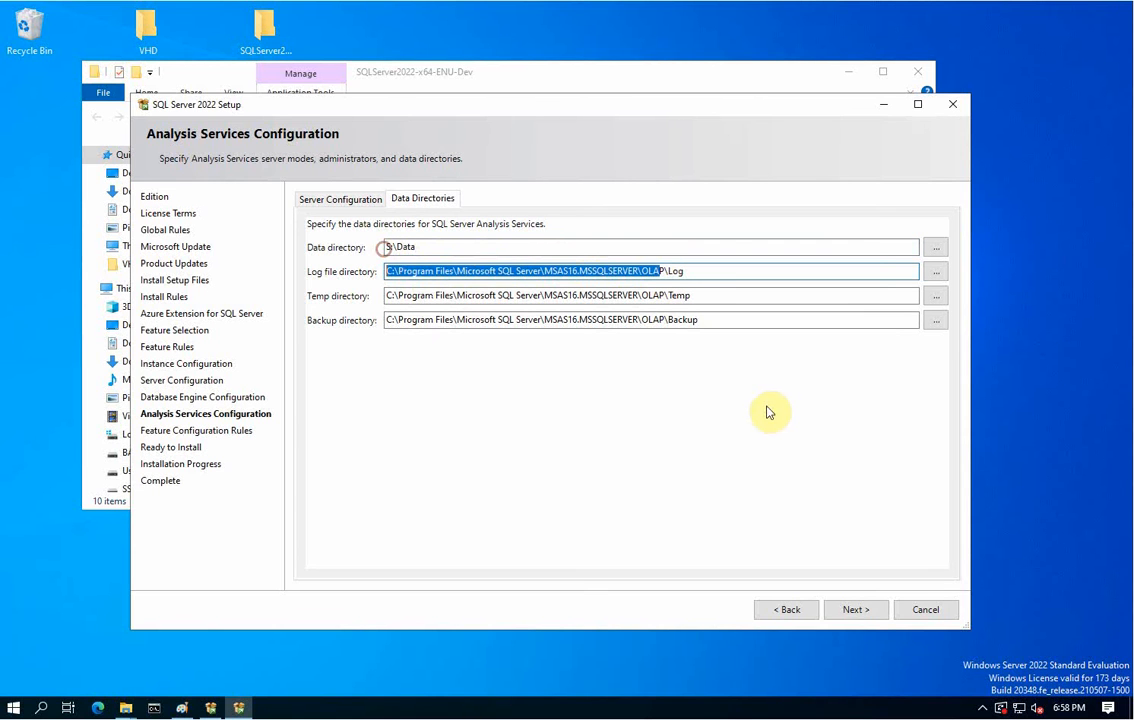
text(S:)
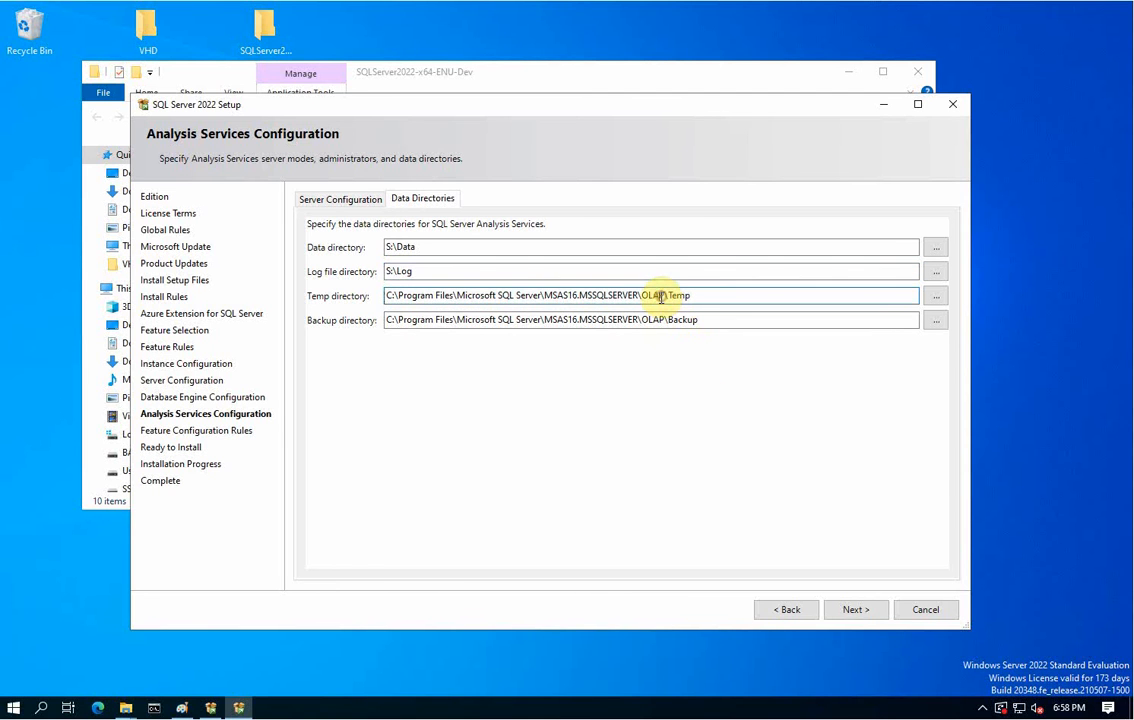
drag(664, 297, 386, 295)
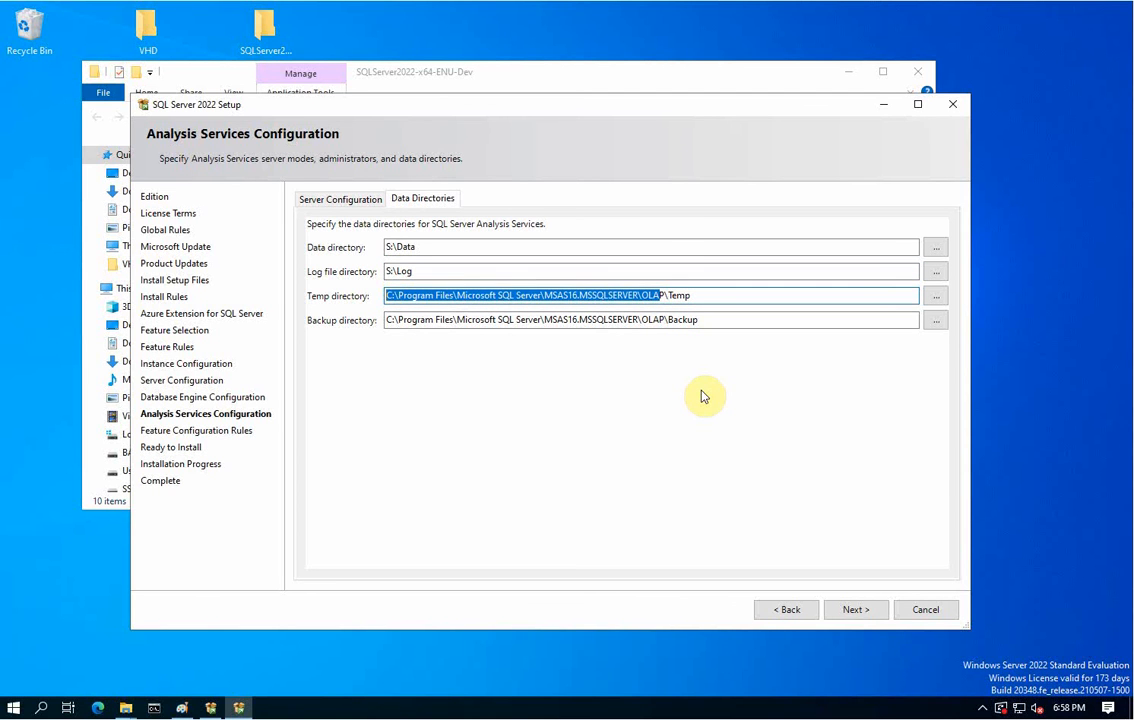
key(BackSpace)
text(S:)
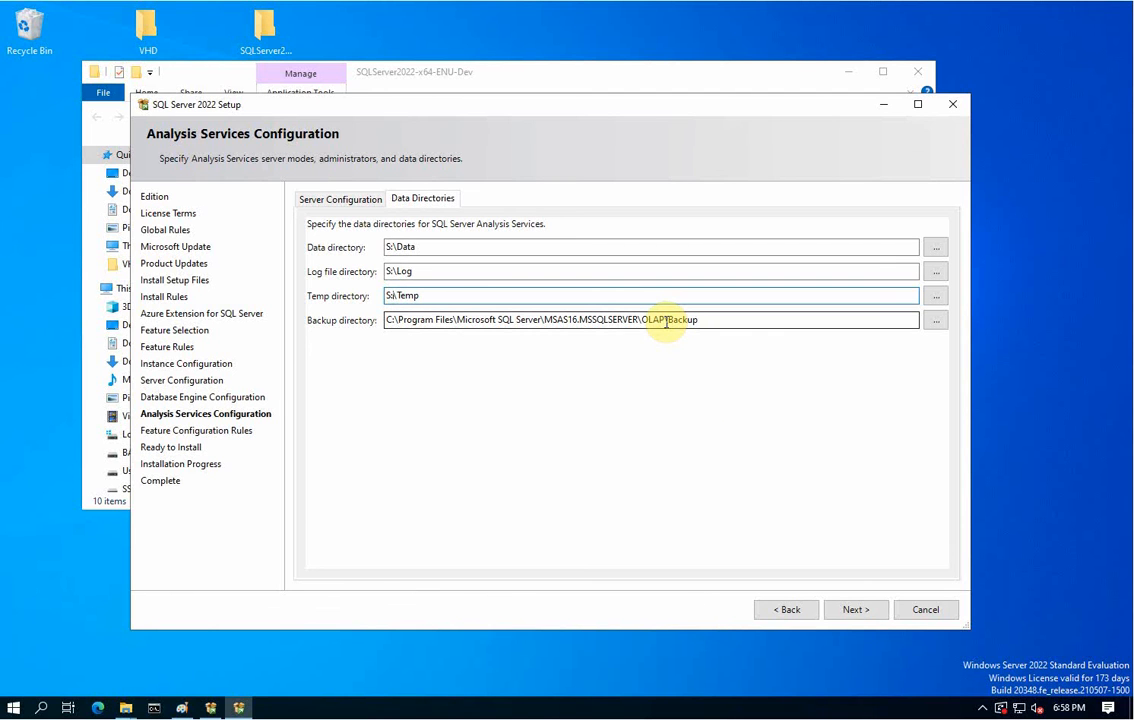
Set the Analysis Services backup directory to S:\Backup and proceed to the Ready to Install summary.
drag(665, 320, 386, 311)
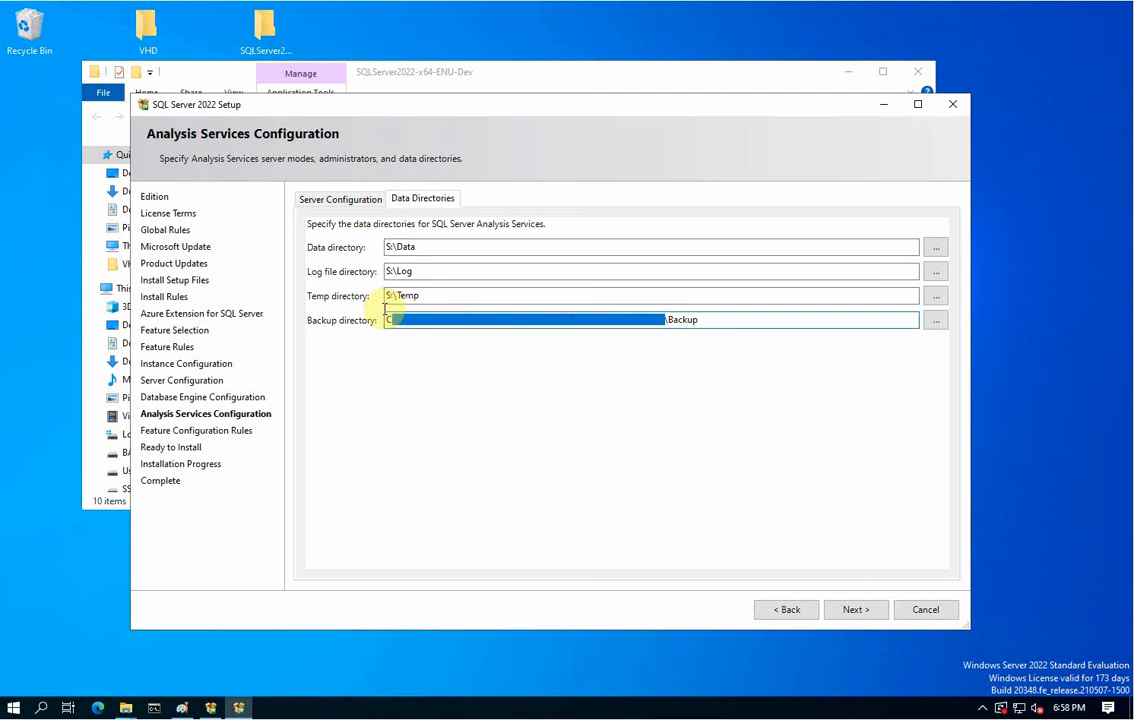
text(S:)
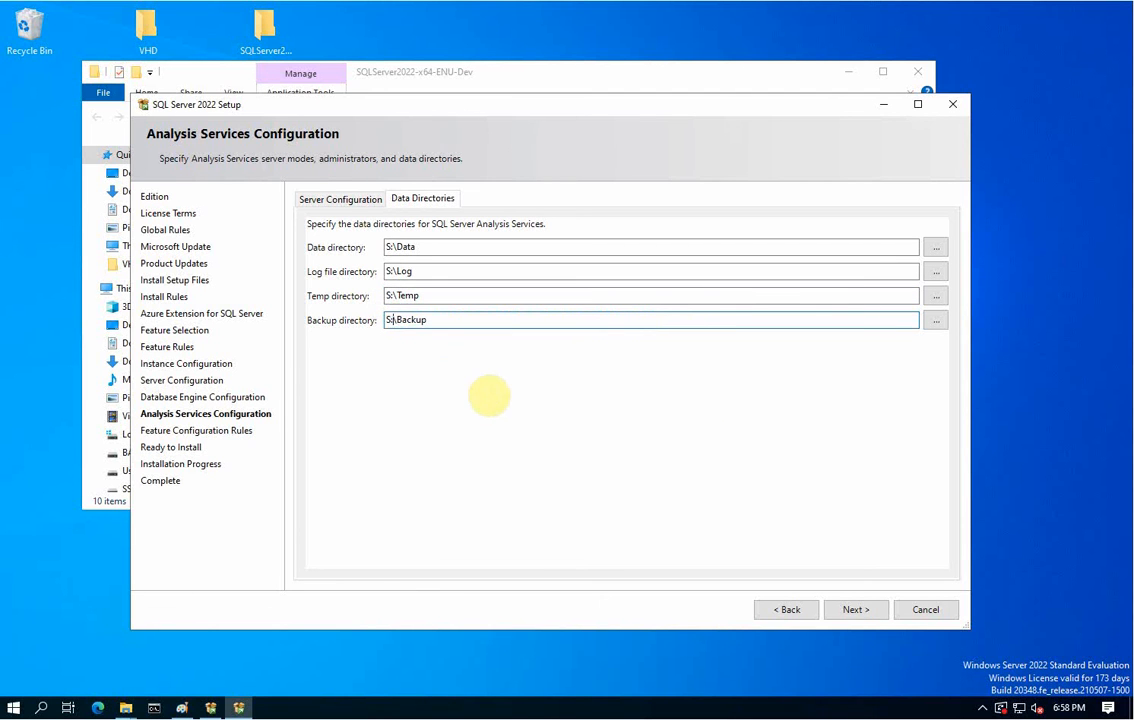
text(\)
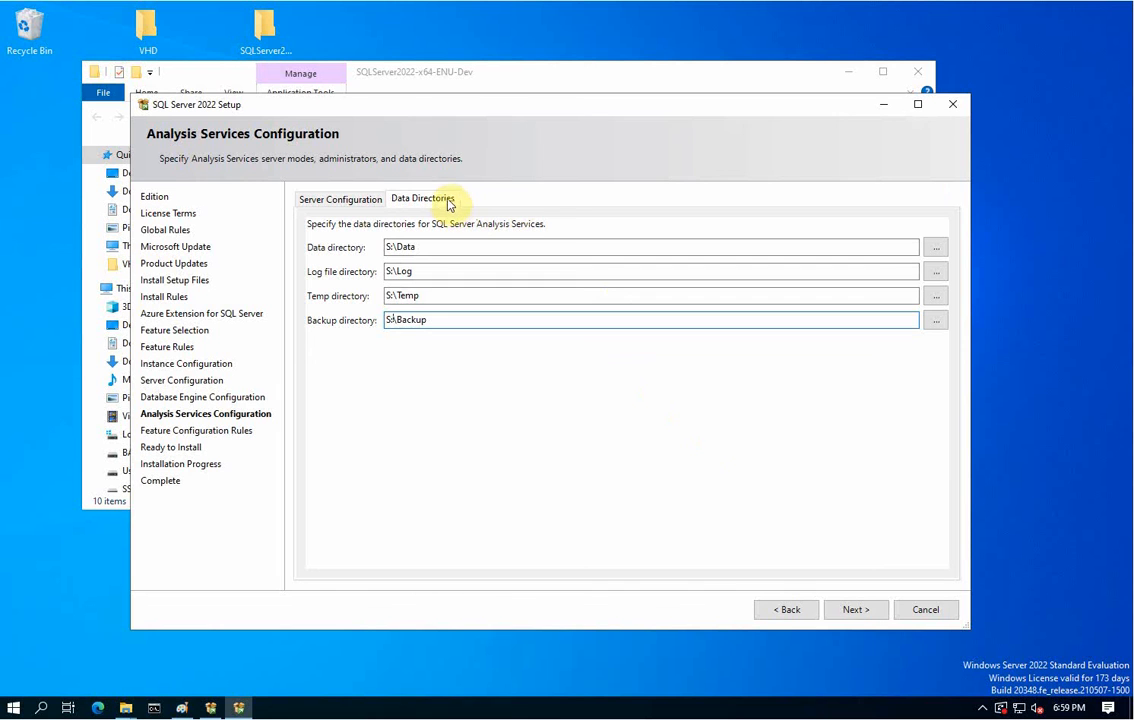
click(864, 611)
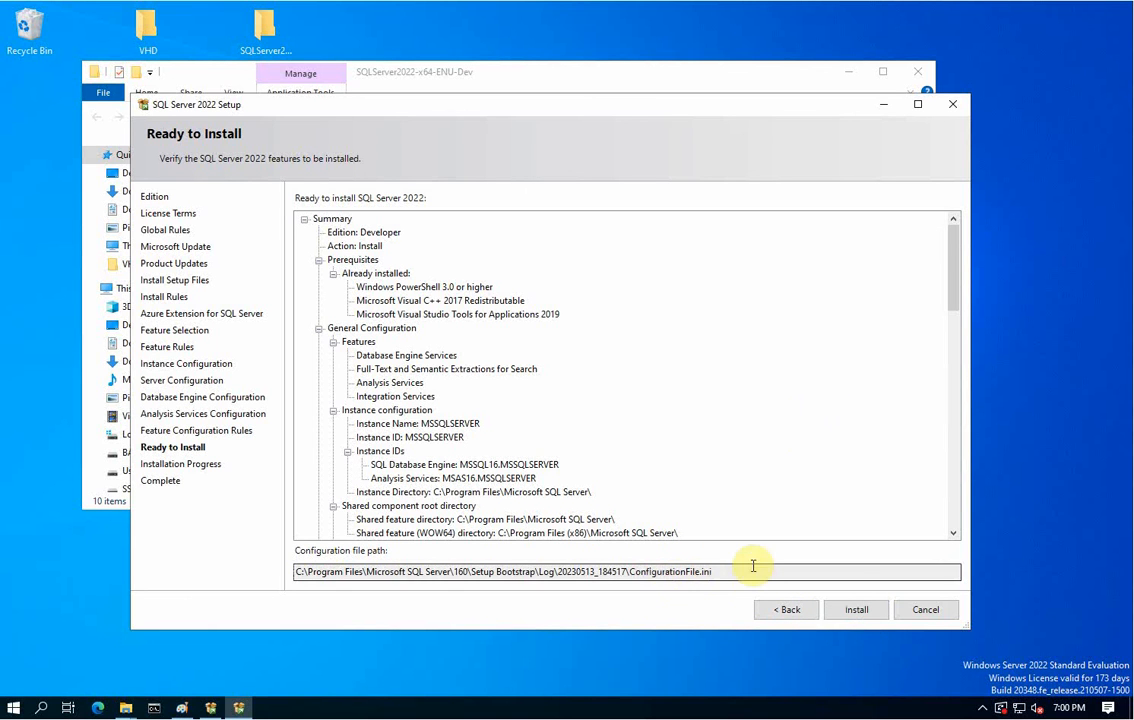
Copy the full configuration file path shown on the Ready to Install page.
drag(750, 567, 253, 629)
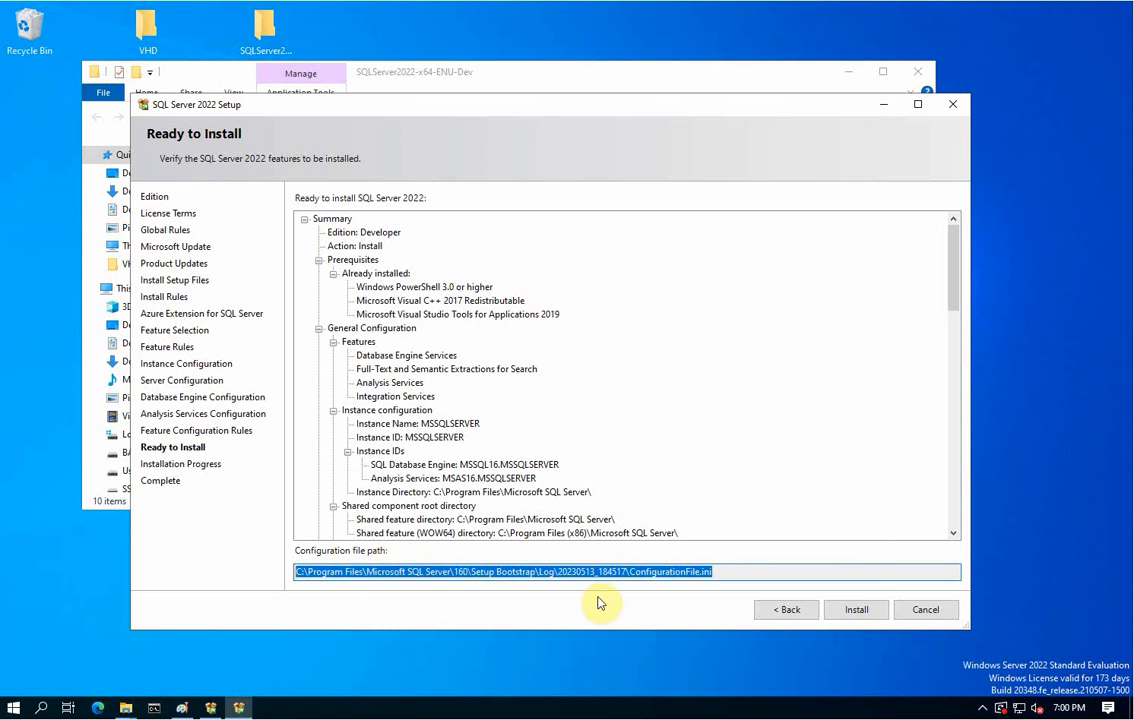
right_click(544, 571)
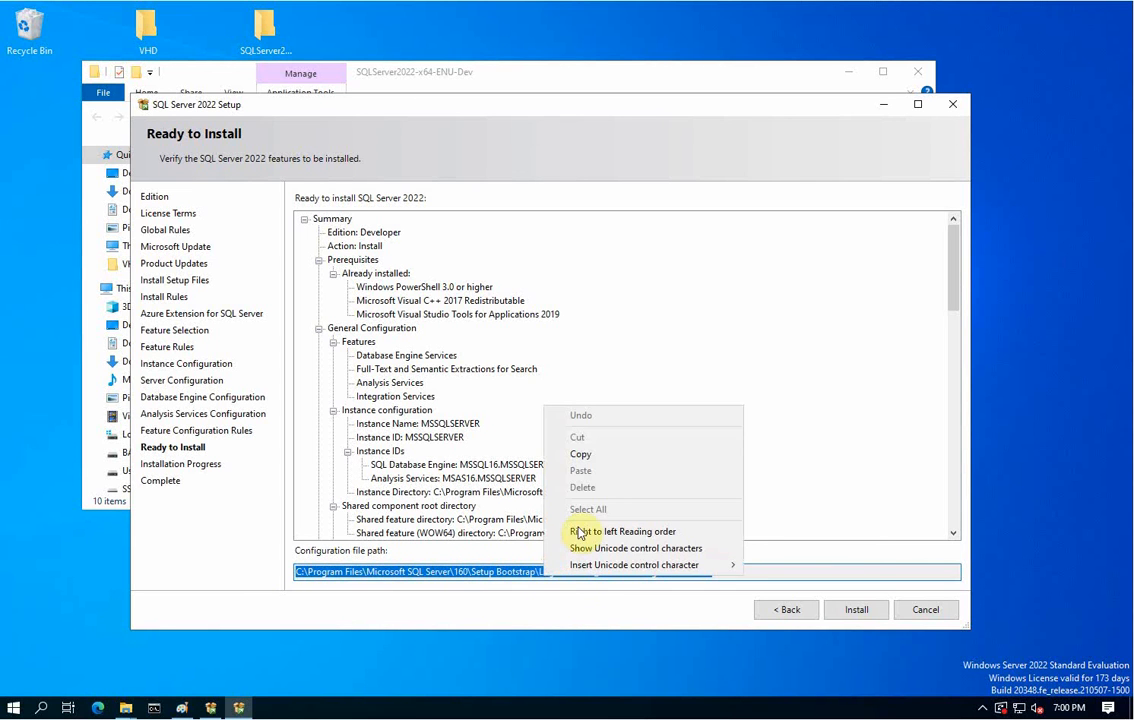
click(588, 458)
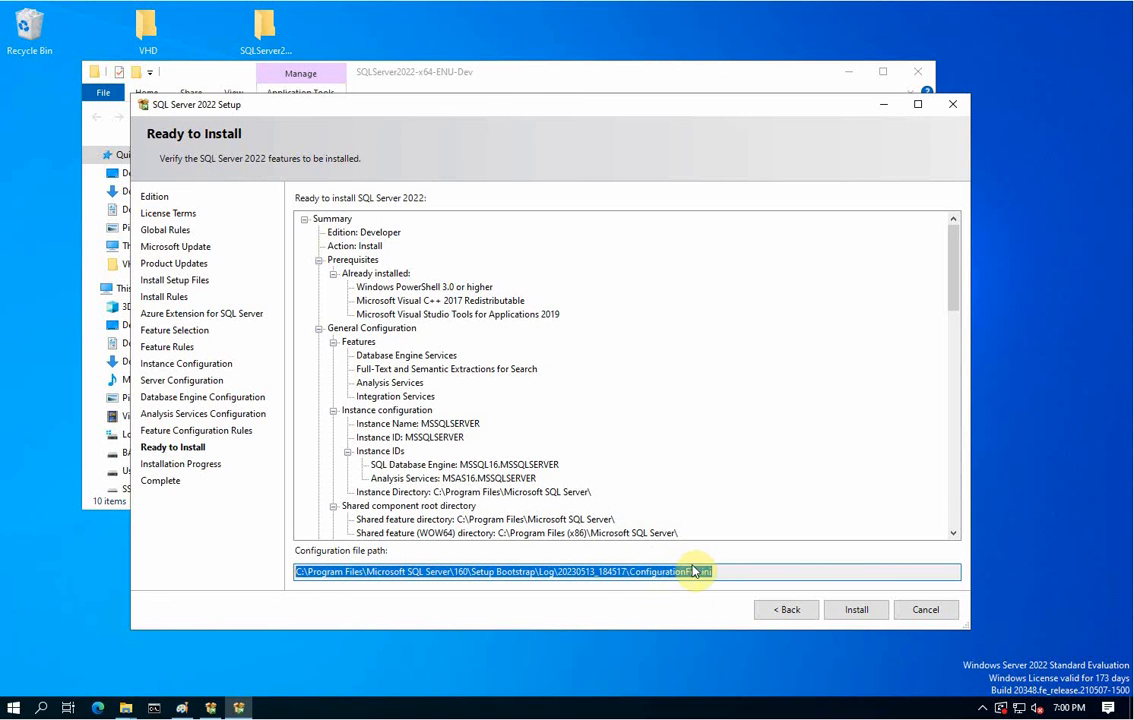
Quit SQL Server 2022 Setup without installing, and close the installation media folder and SQL Server Installation Center.
click(926, 612)
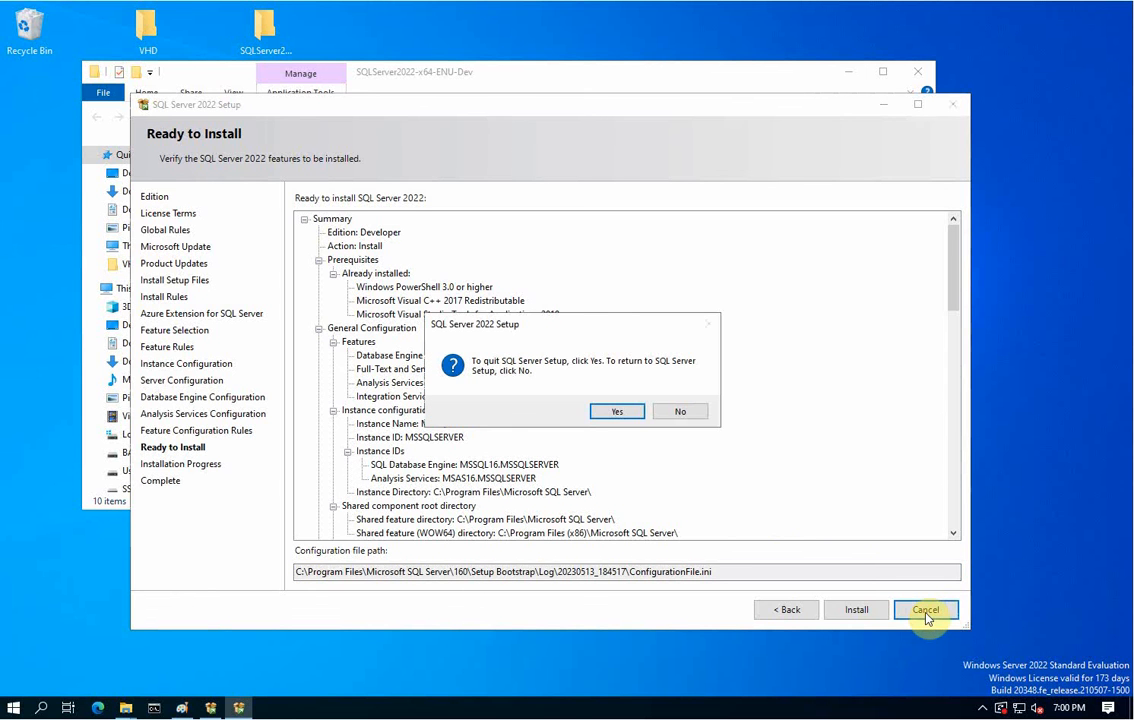
click(612, 412)
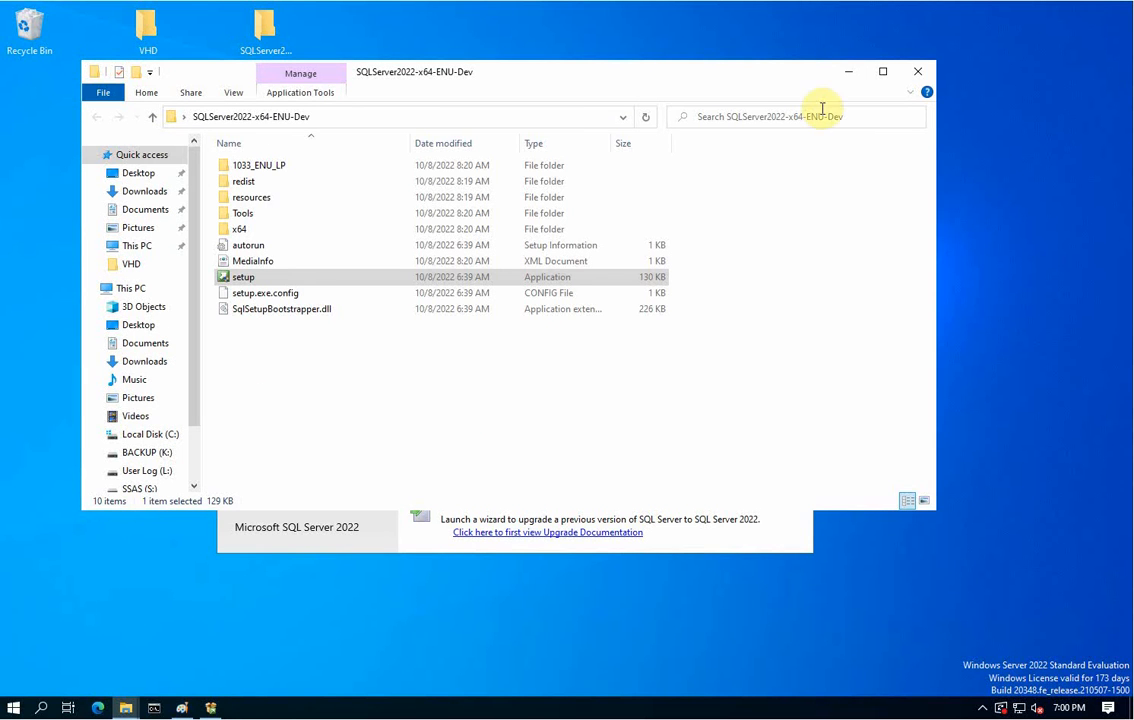
click(918, 72)
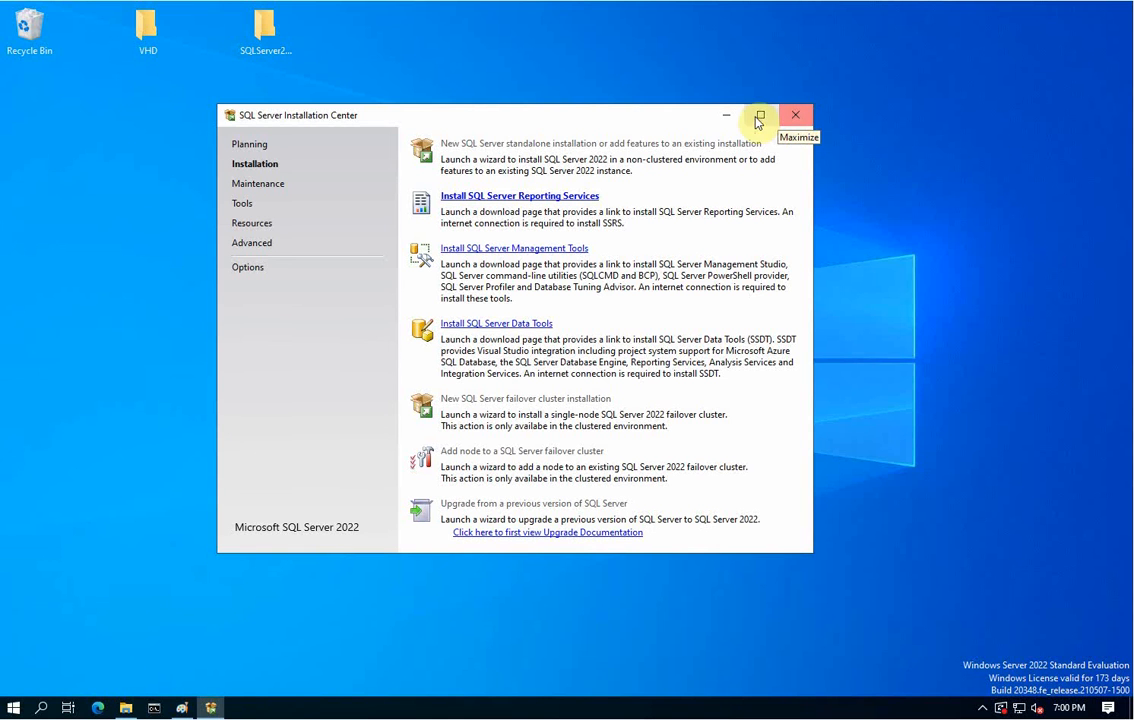
click(798, 118)
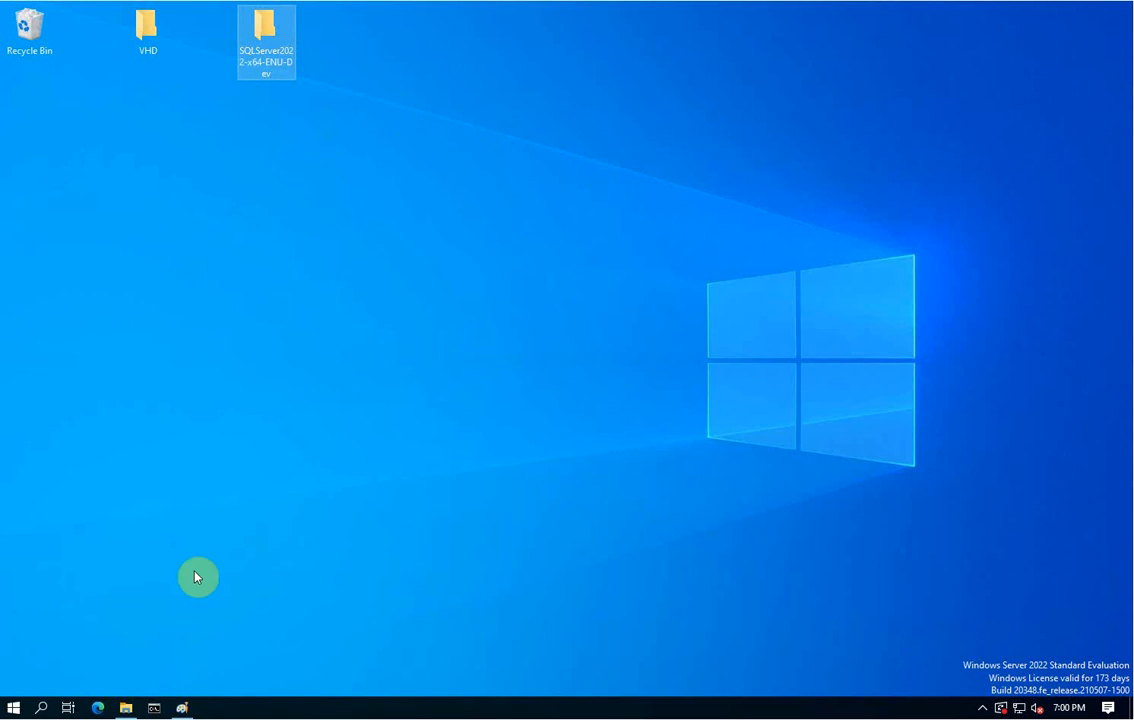
Switch to File Explorer and open C:\Program Files\Microsoft SQL Server\160\Setup Bootstrap\Log\20230513_184517 using the copied path without its file name.
click(126, 708)
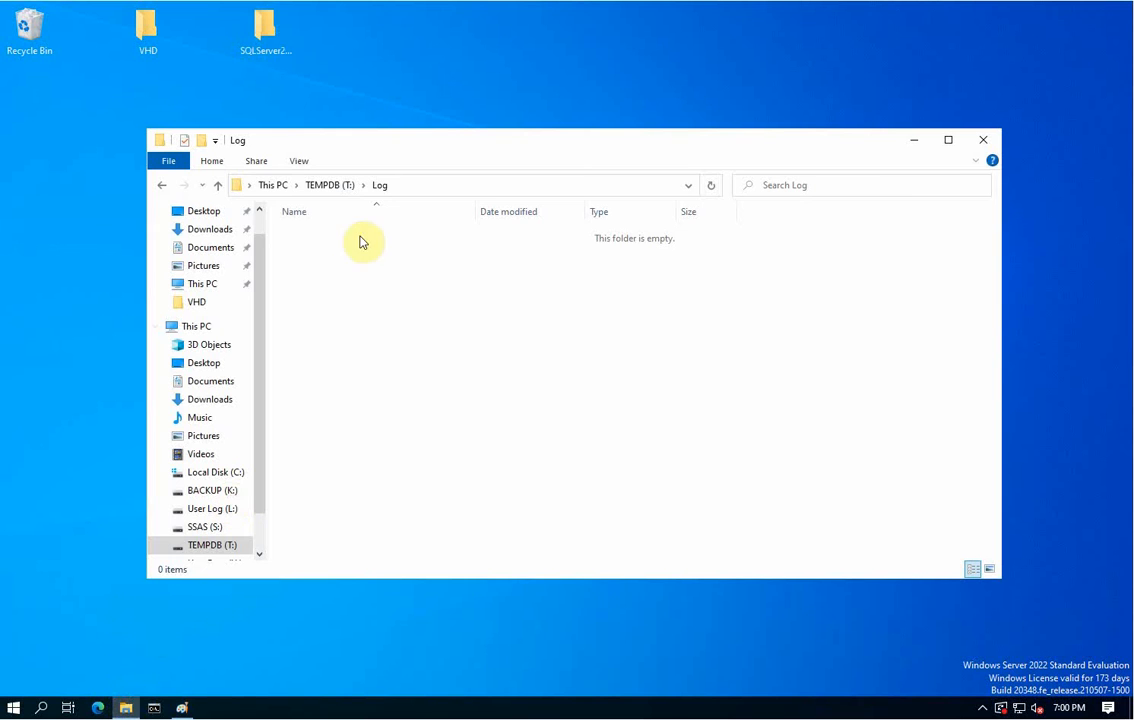
click(401, 187)
right_click(400, 185)
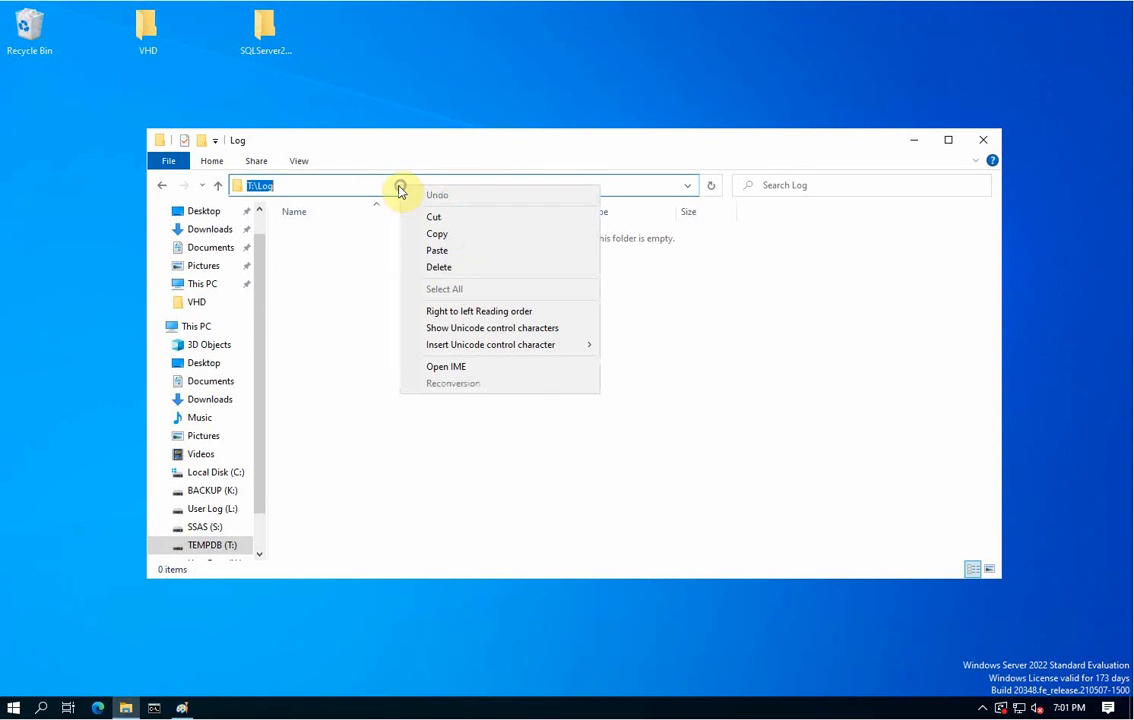
click(461, 252)
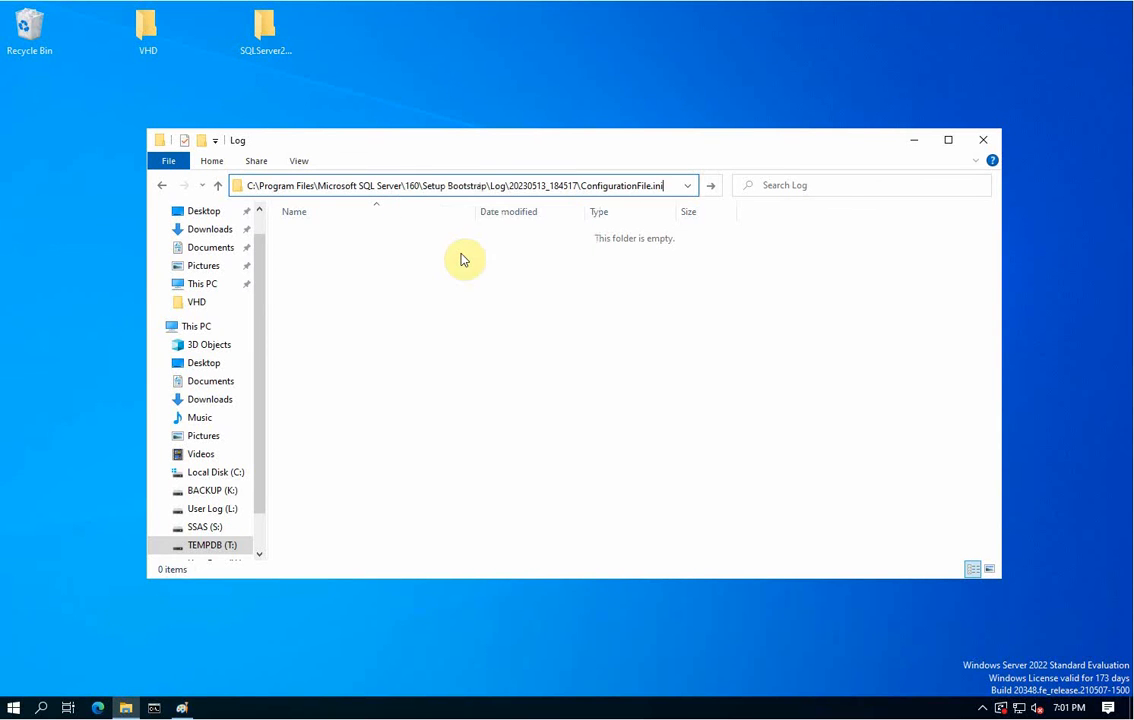
key(BackSpace)
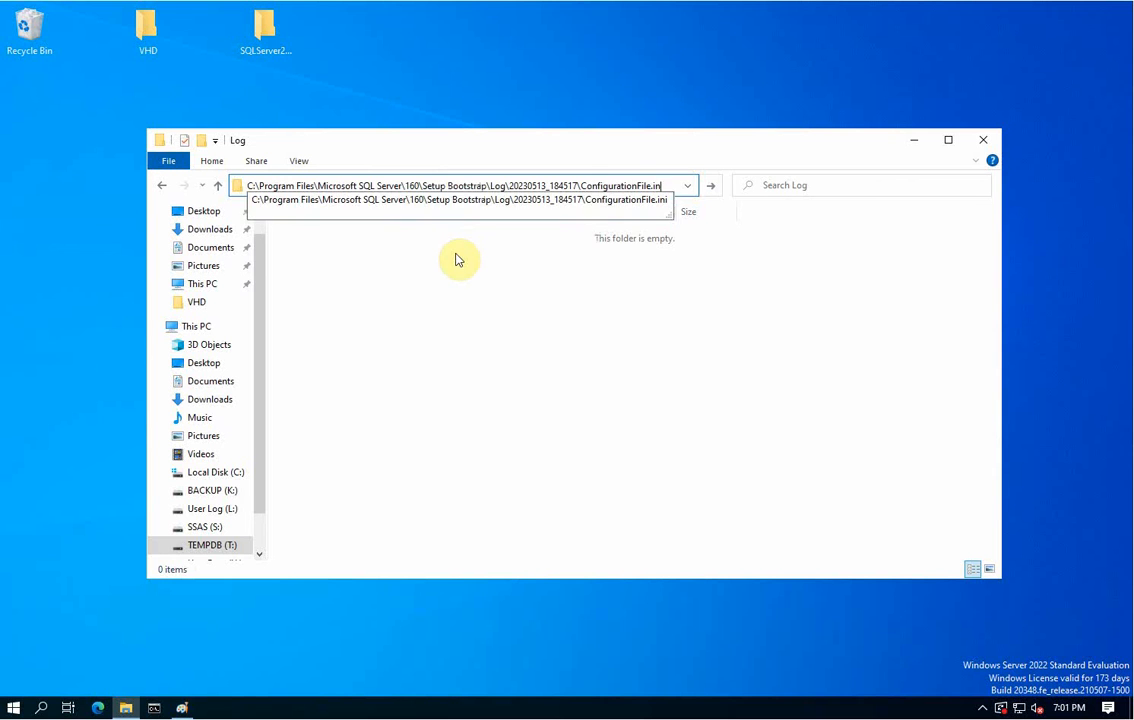
key(BackSpace)
key(BackSpace)
key(BackSpace)
key(BackSpace)
key(BackSpace)
key(BackSpace)
key(BackSpace)
key(BackSpace)
key(BackSpace)
key(BackSpace)
key(BackSpace)
key(BackSpace)
key(Return)
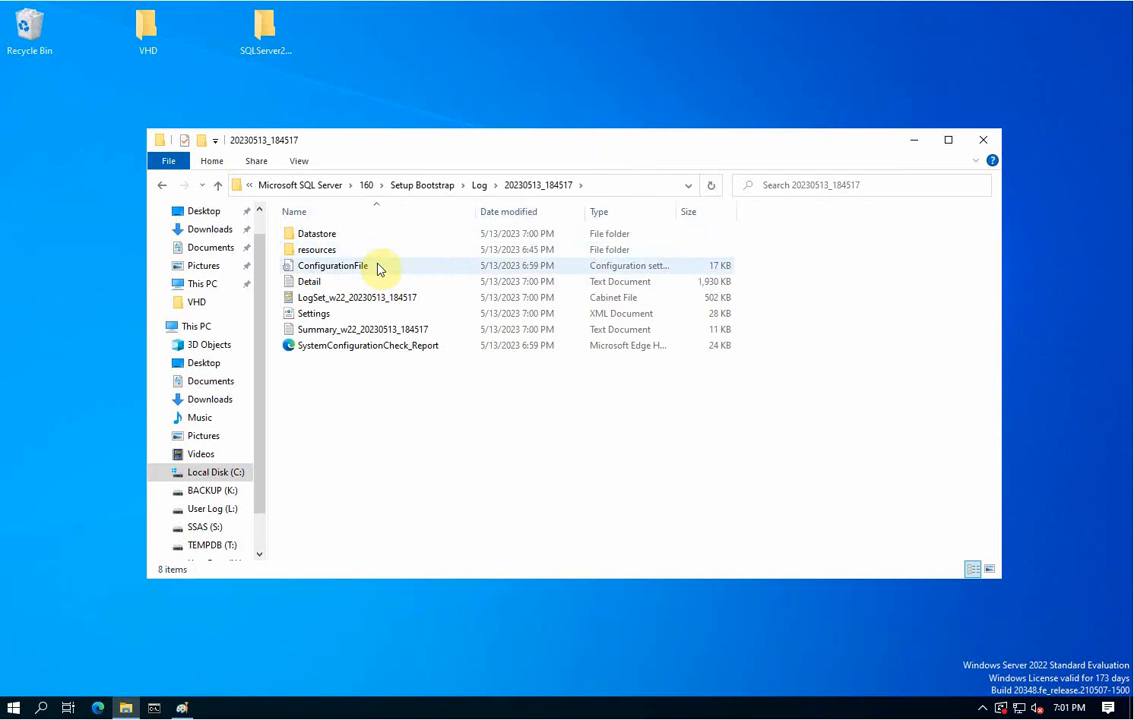
Copy ConfigurationFile from the setup log folder to the desktop.
click(352, 272)
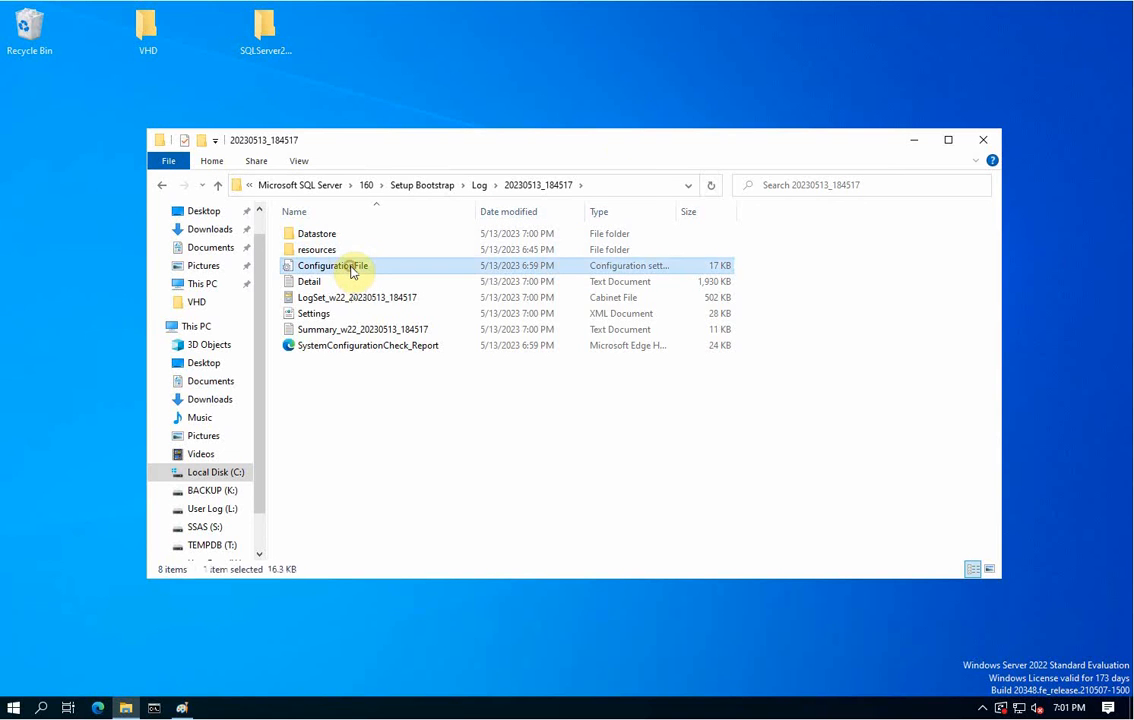
right_click(349, 270)
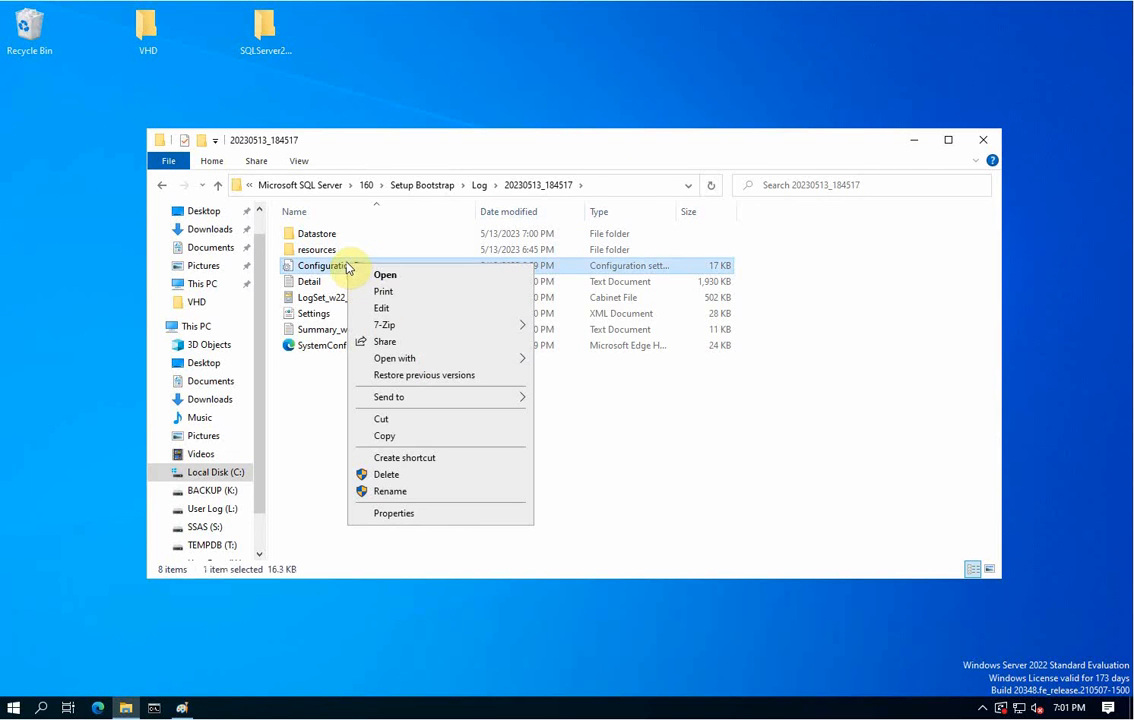
click(403, 440)
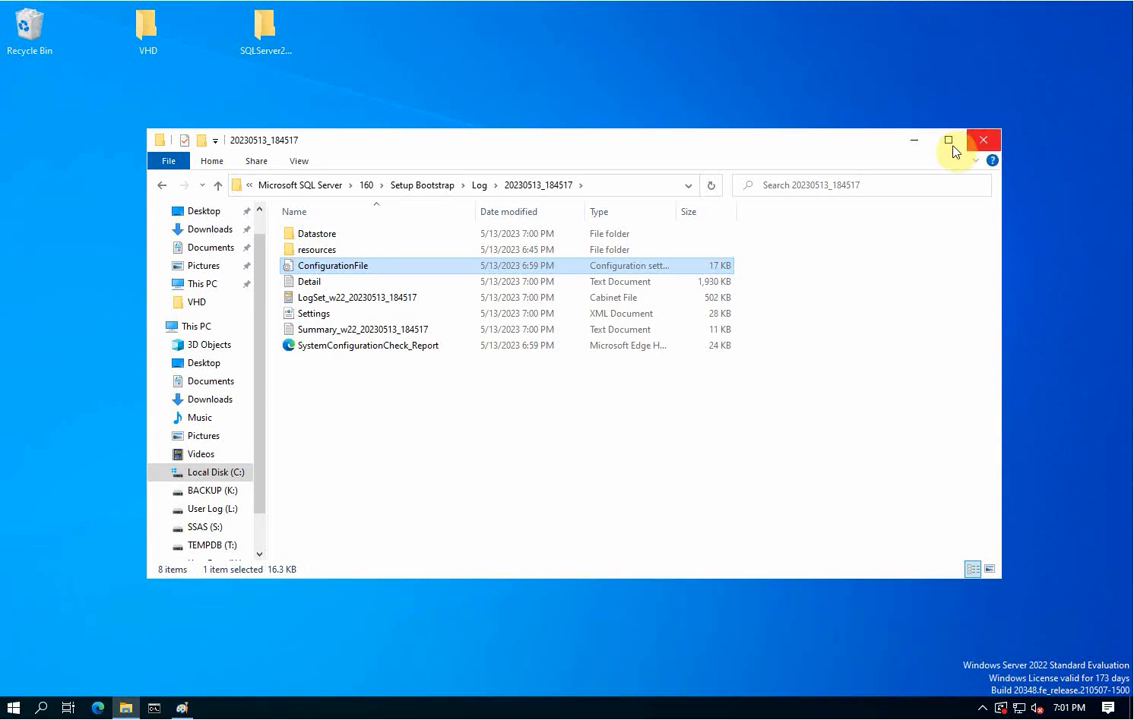
click(912, 143)
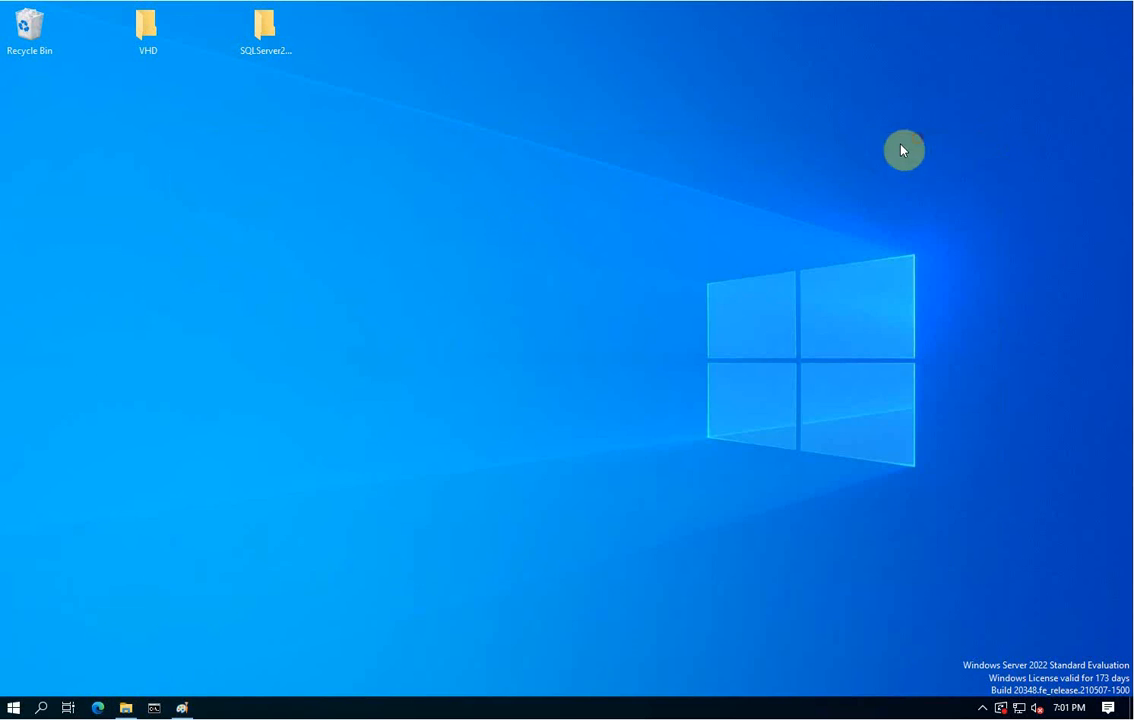
right_click(372, 192)
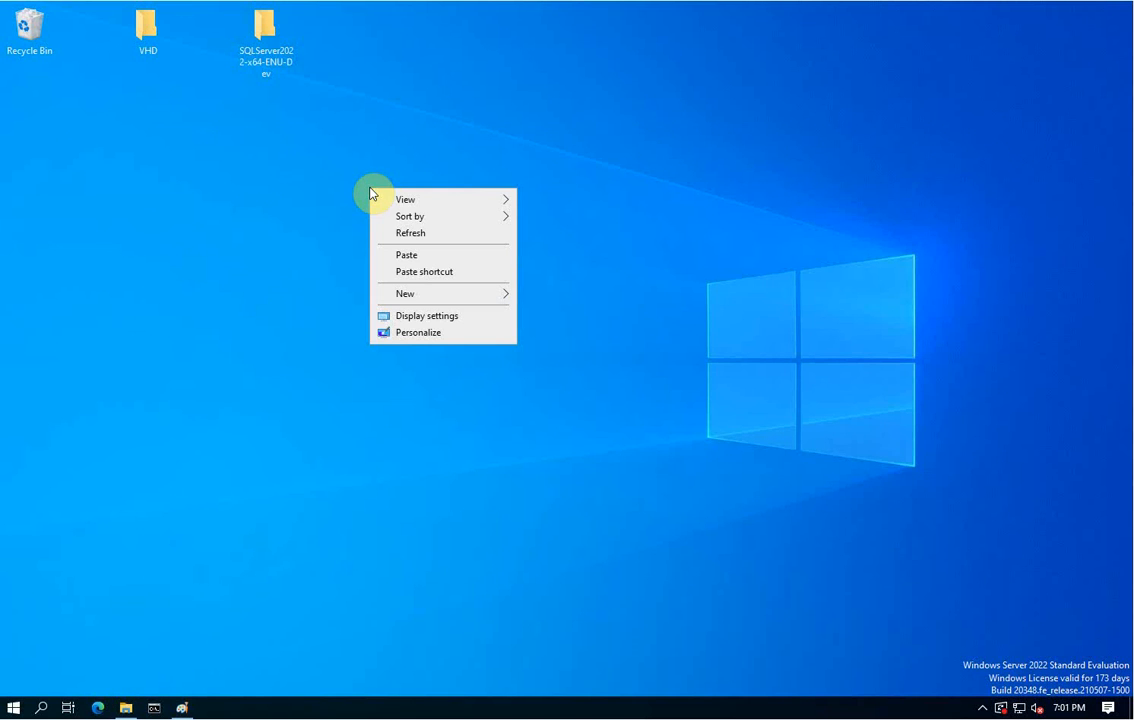
click(433, 256)
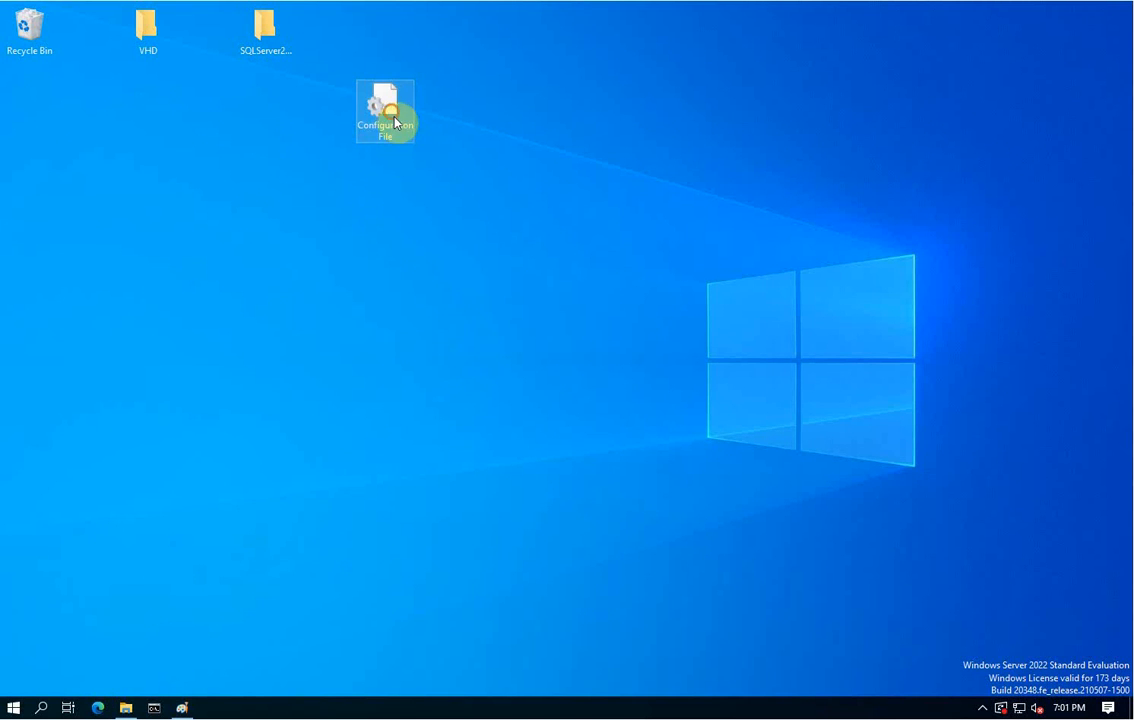
Move ConfigurationFile to a lower spot on the desktop and open it for editing.
drag(405, 121, 461, 306)
right_click(438, 343)
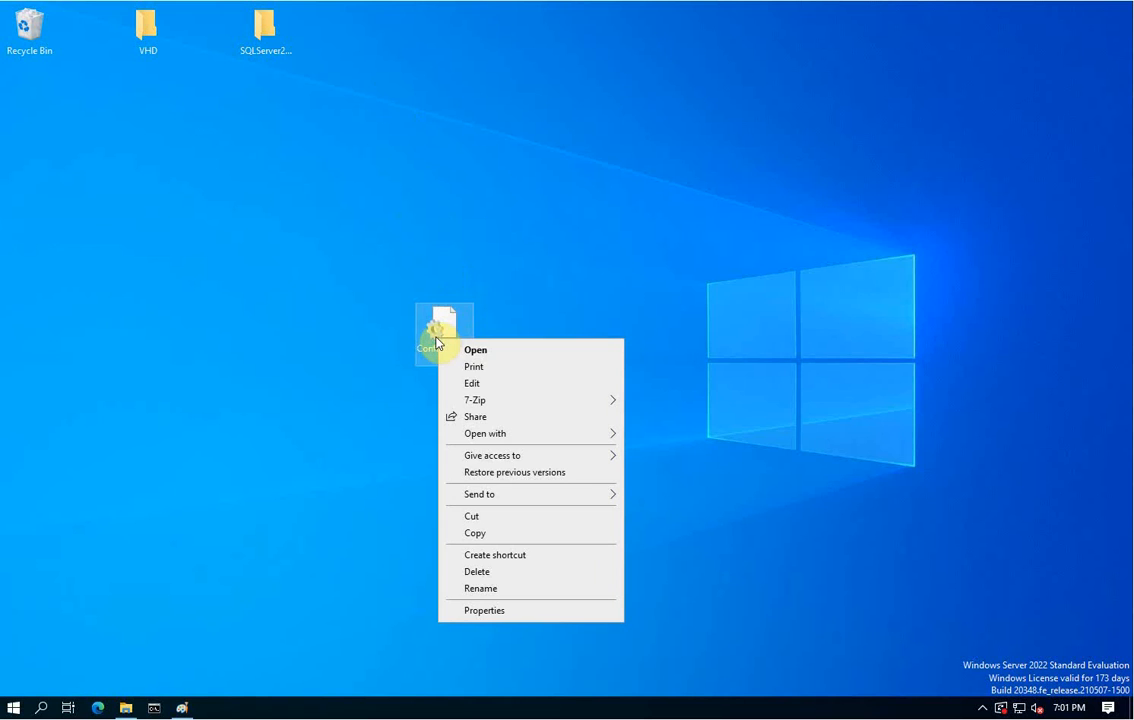
click(485, 383)
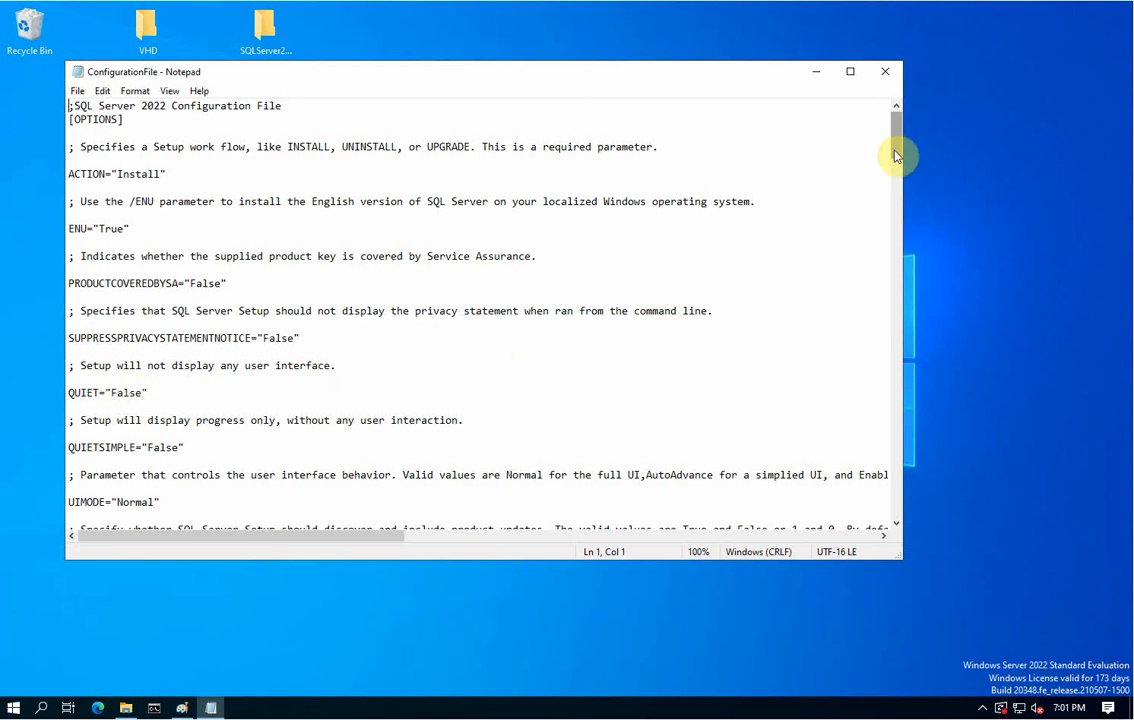
Examine the features, service accounts, startup types, Analysis Services directories and TempDB settings in ConfigurationFile, and close the file.
drag(903, 147, 903, 236)
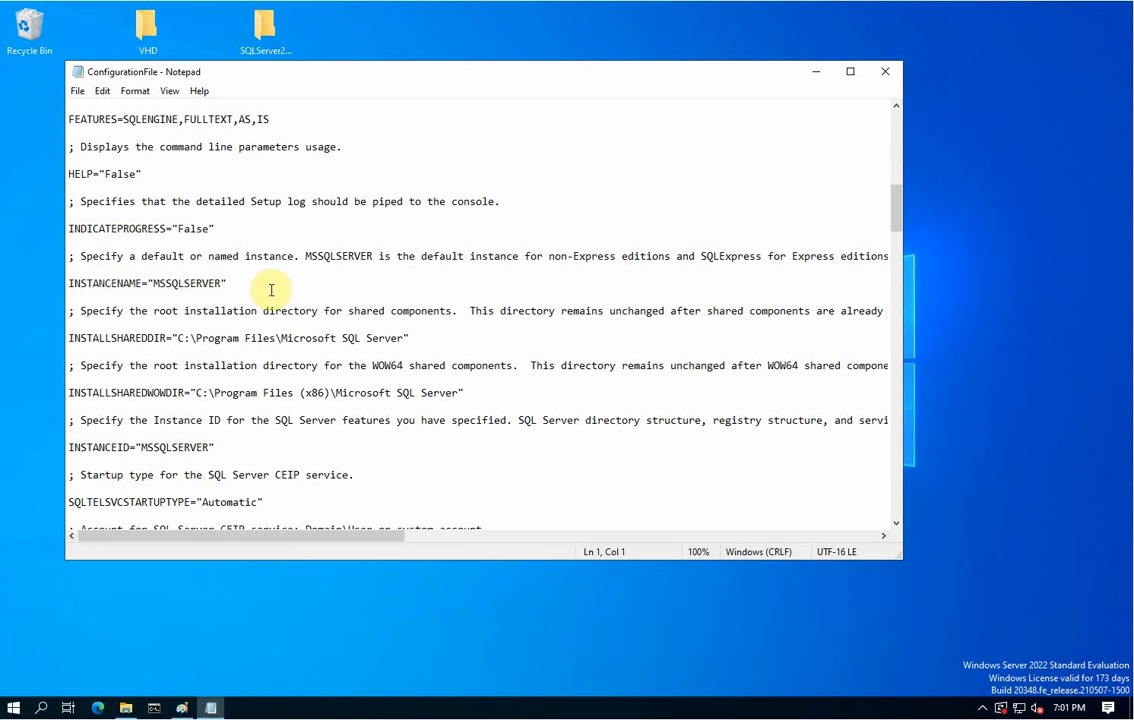
drag(901, 220, 907, 260)
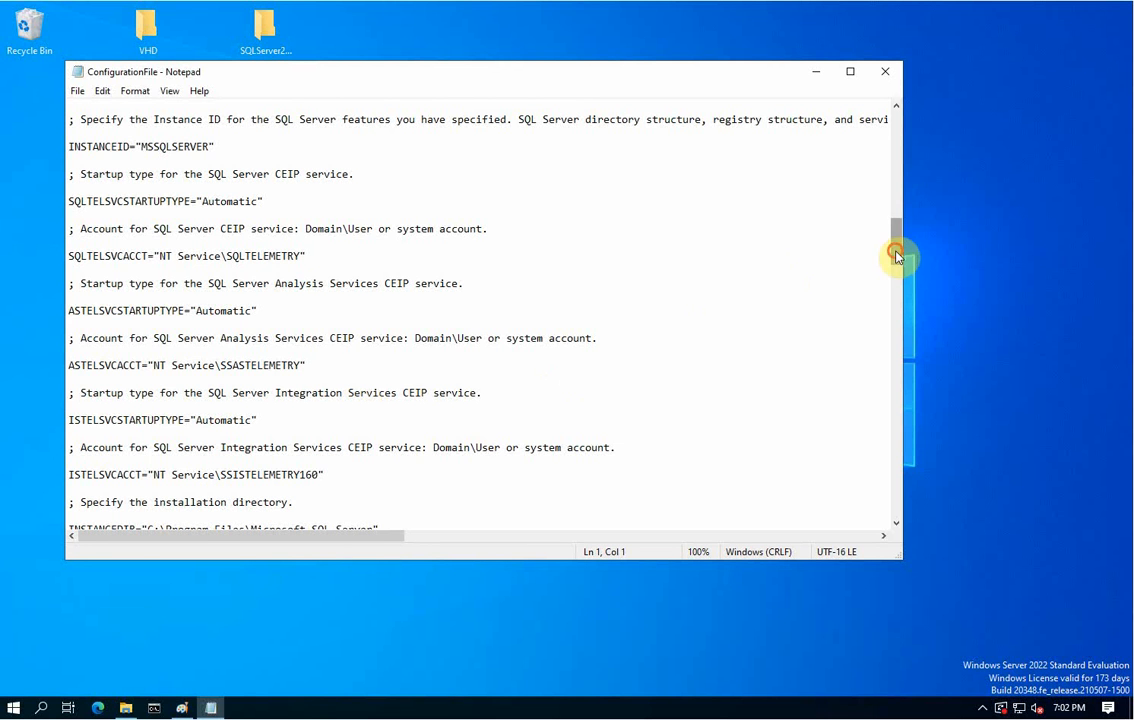
drag(896, 245, 903, 289)
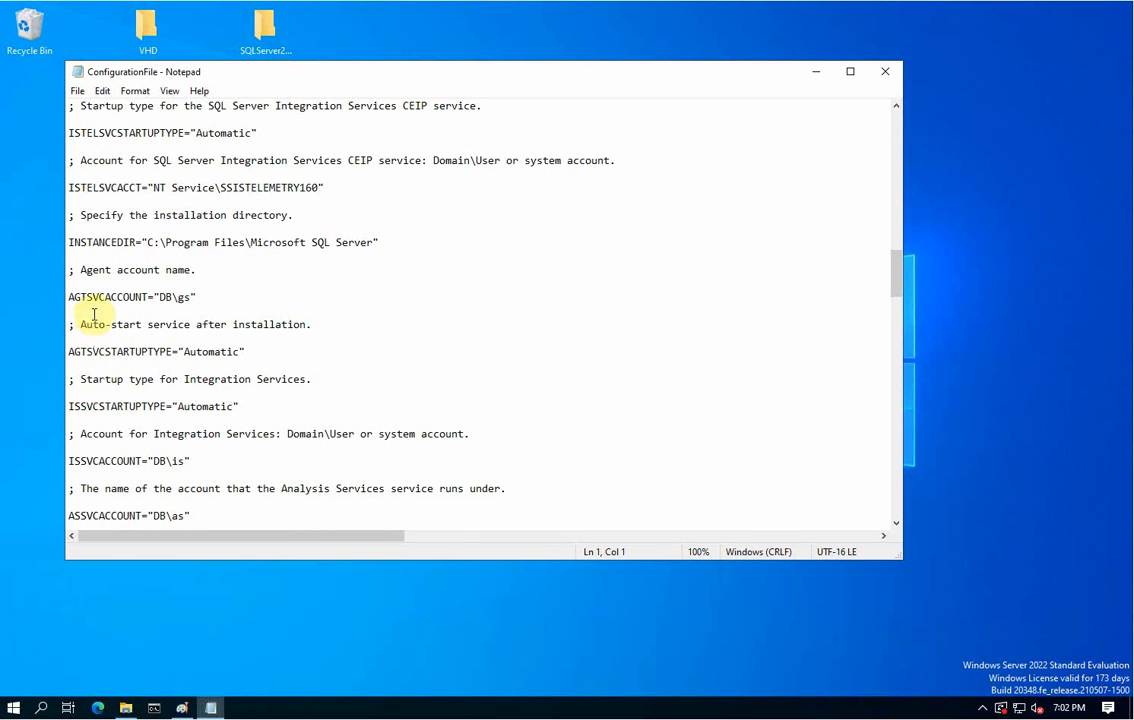
drag(71, 297, 220, 301)
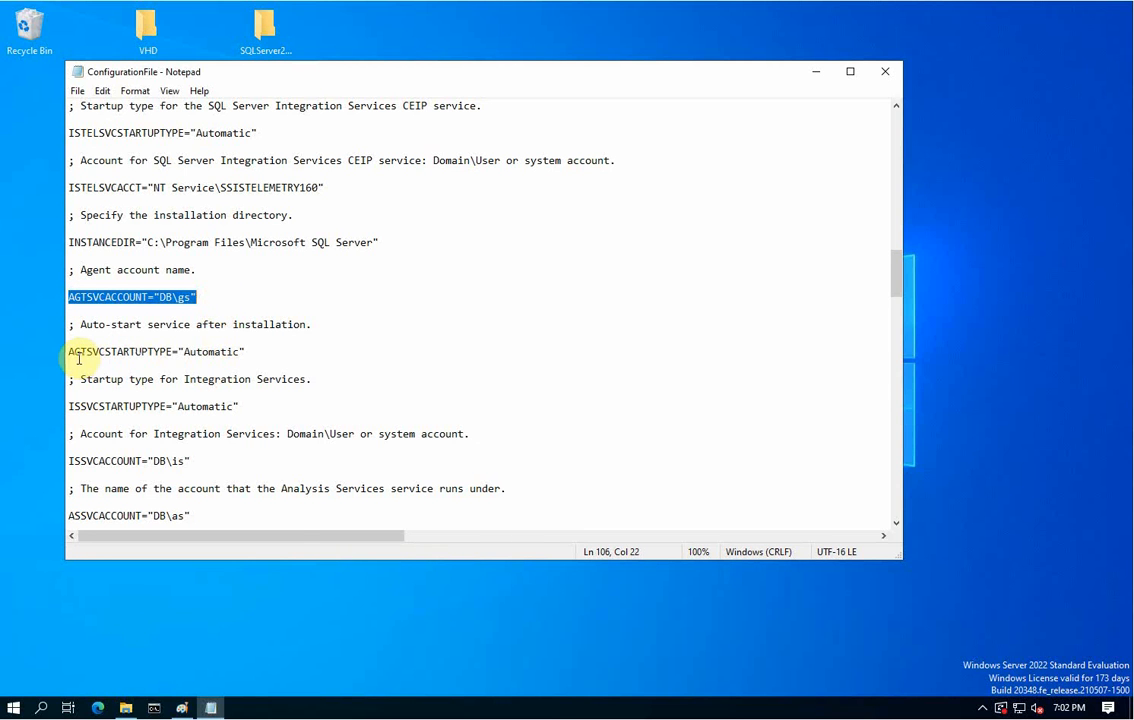
drag(58, 351, 256, 351)
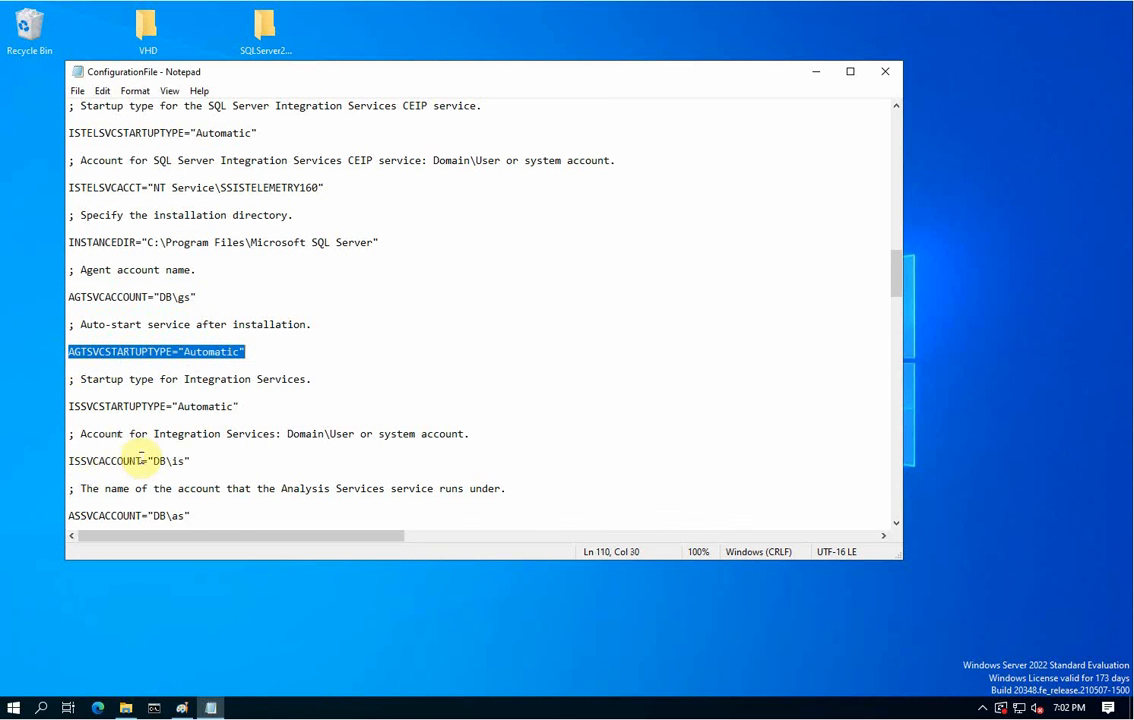
drag(71, 460, 190, 452)
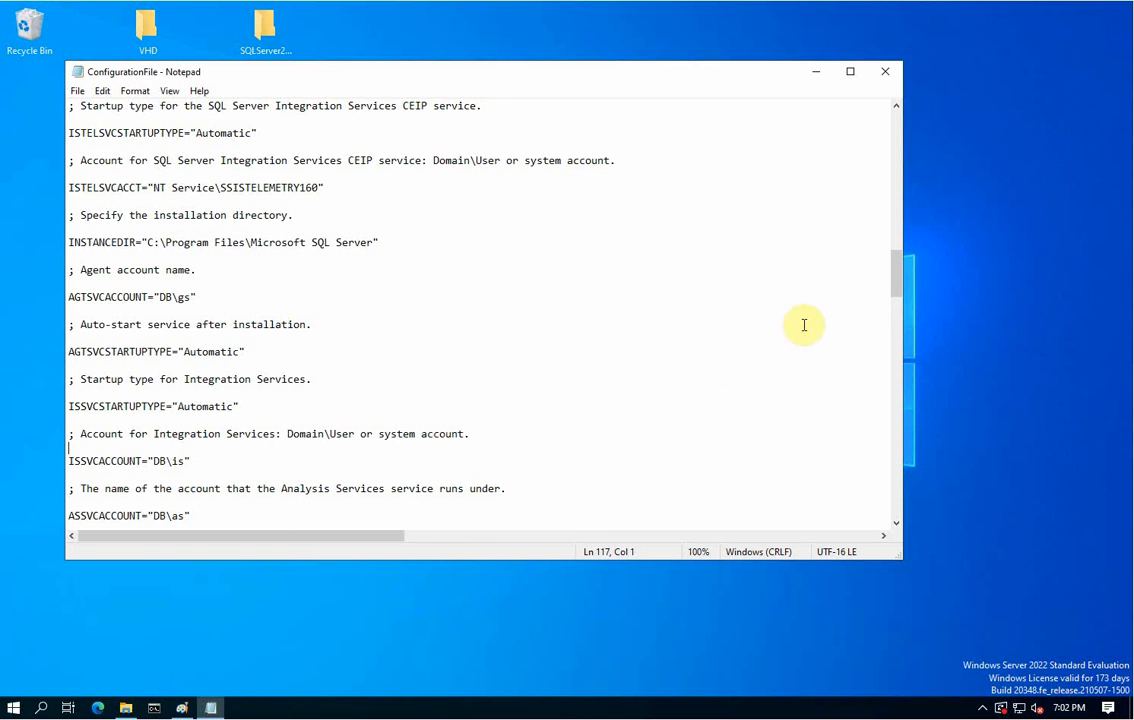
drag(896, 290, 897, 334)
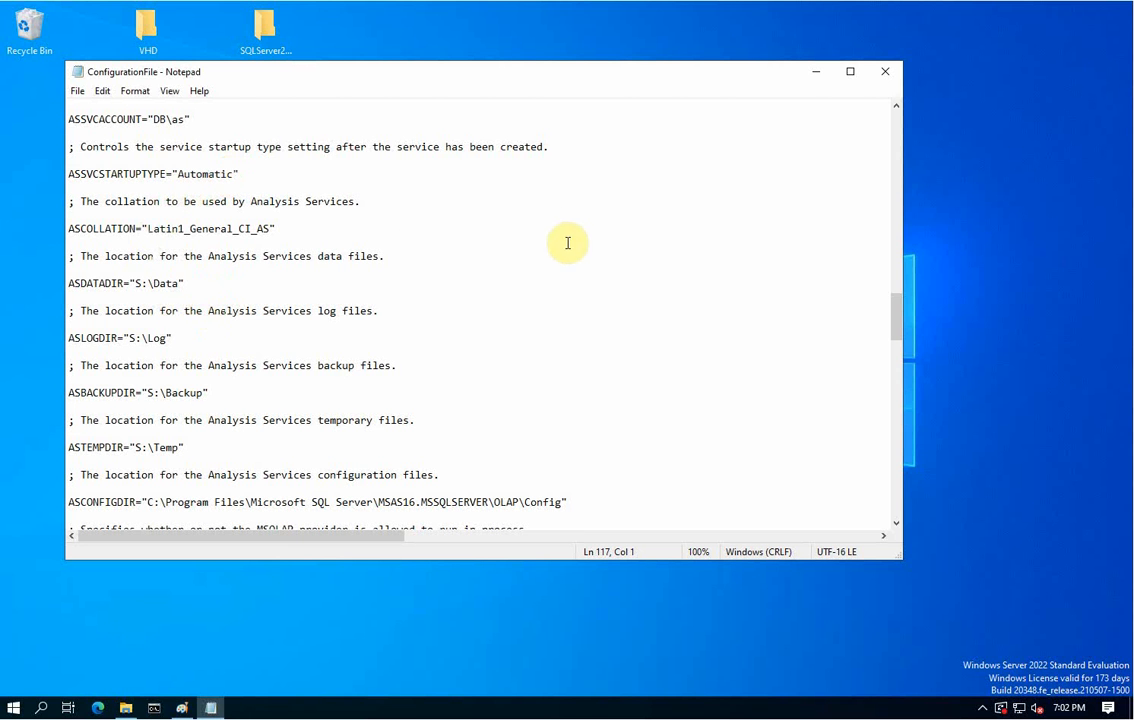
drag(899, 314, 902, 372)
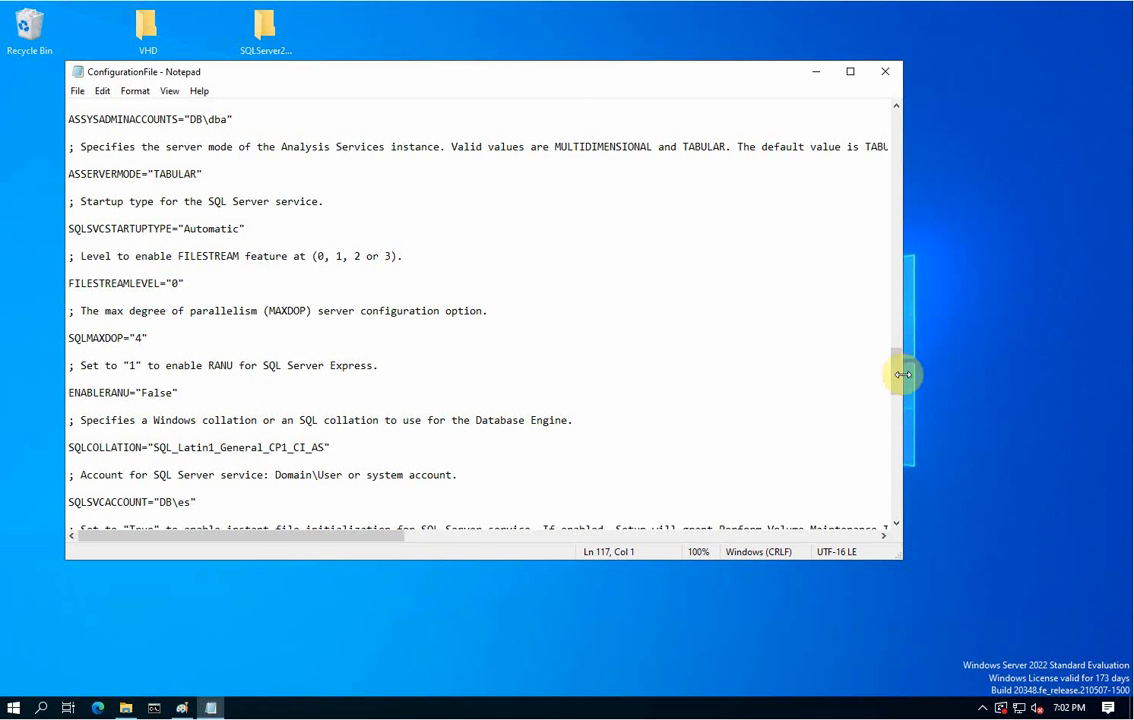
drag(898, 375, 898, 505)
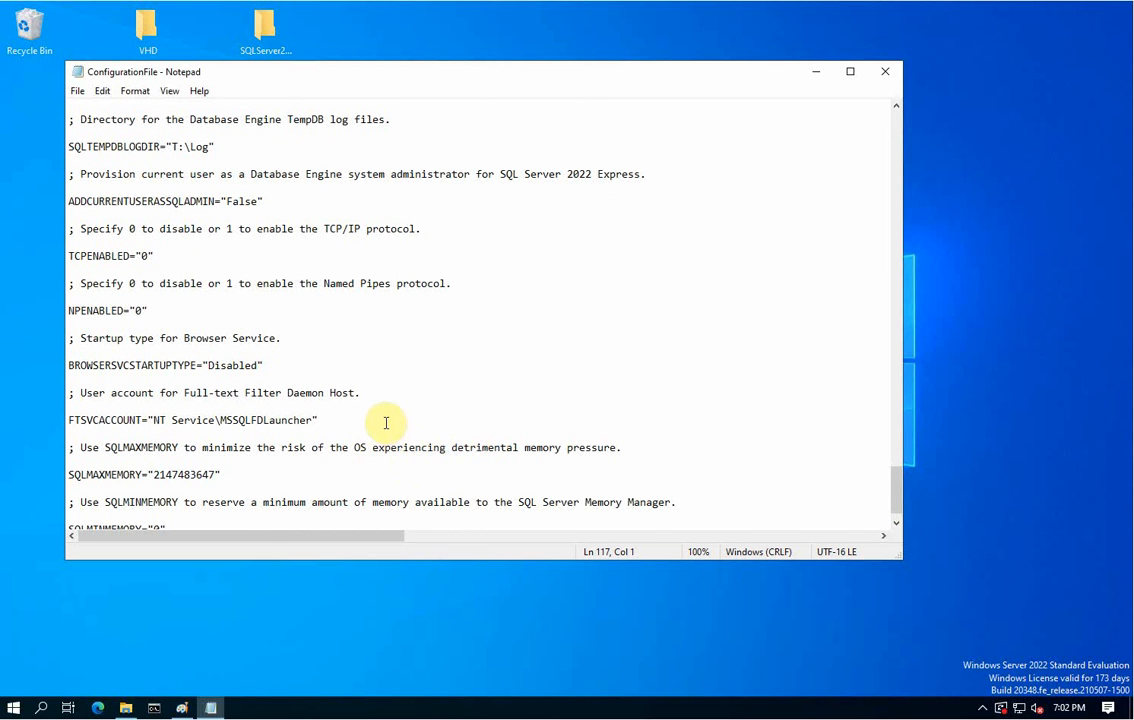
click(886, 75)
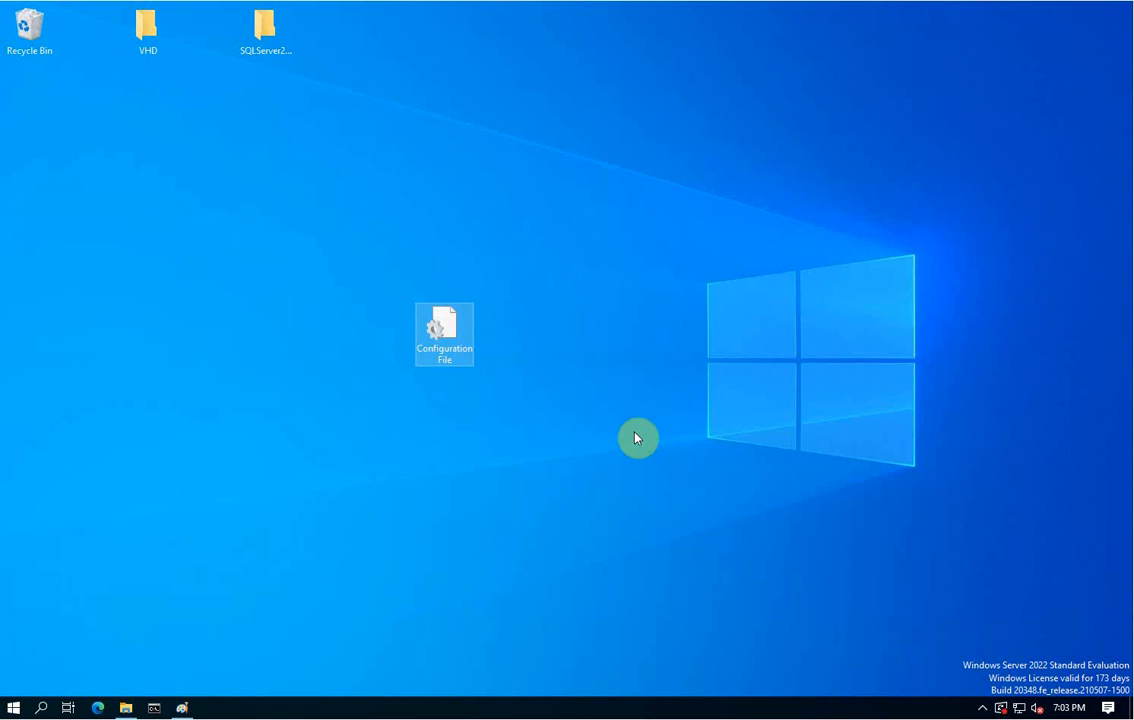
Rename the configuration file on the desktop as ConfigurationFile 2022 with SSAS and move it nearer the desktop's upper edge.
right_click(437, 354)
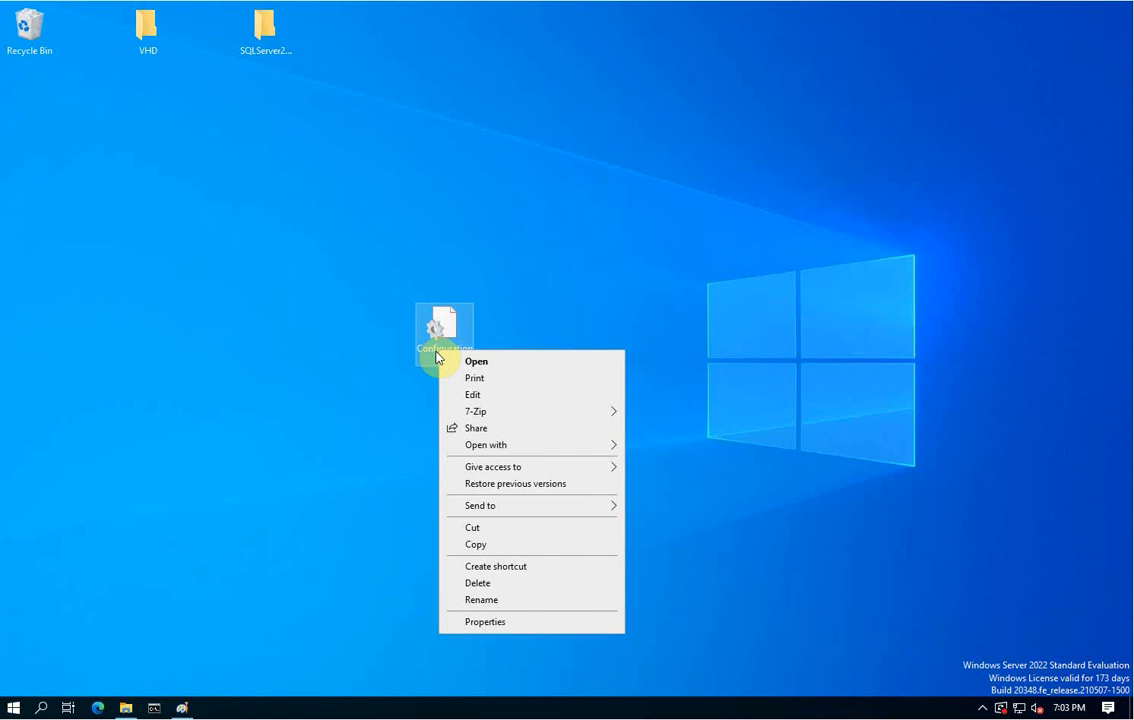
click(482, 601)
key(End)
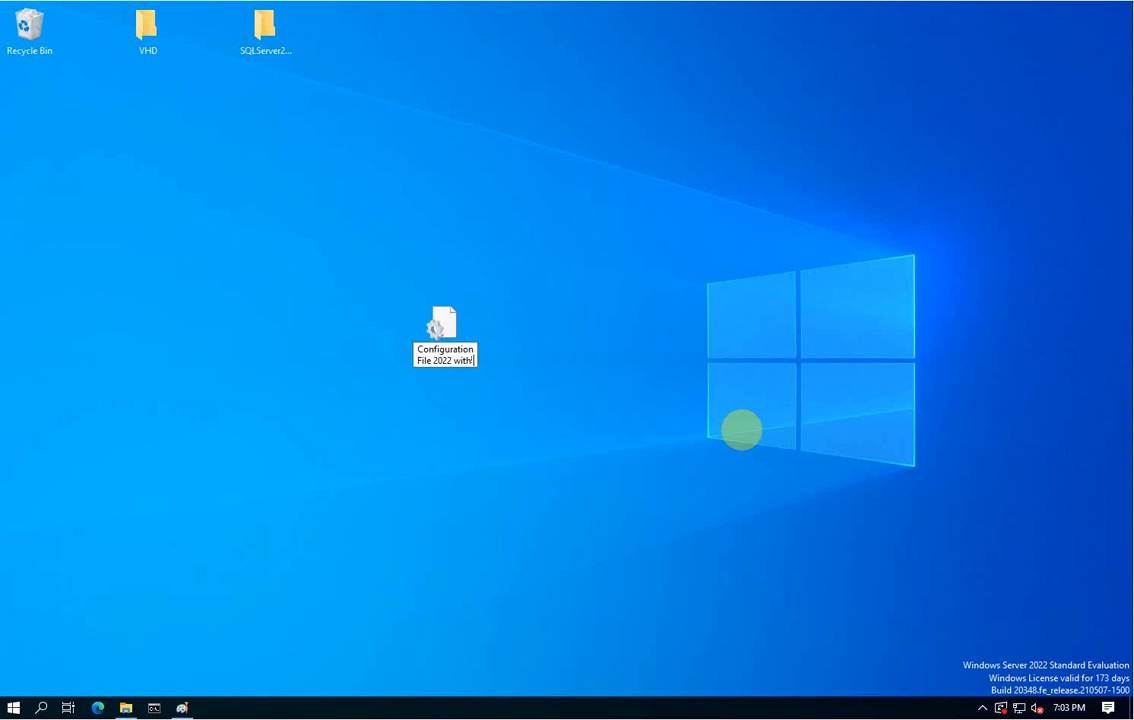
text(SSAS)
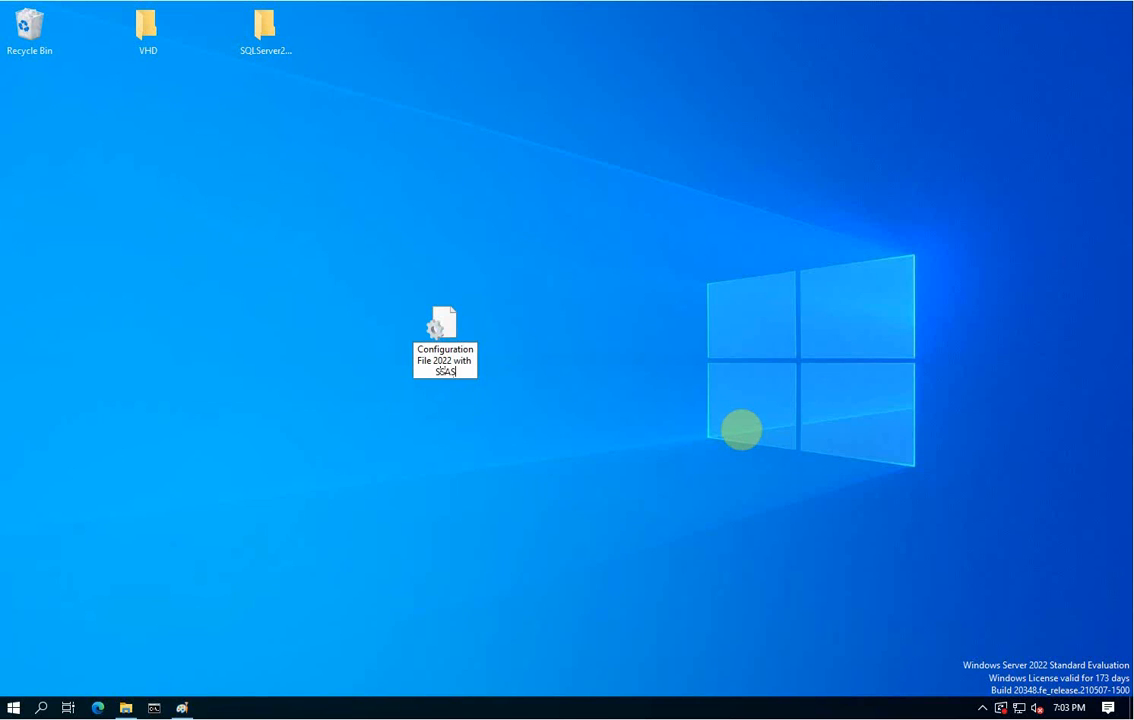
key(Return)
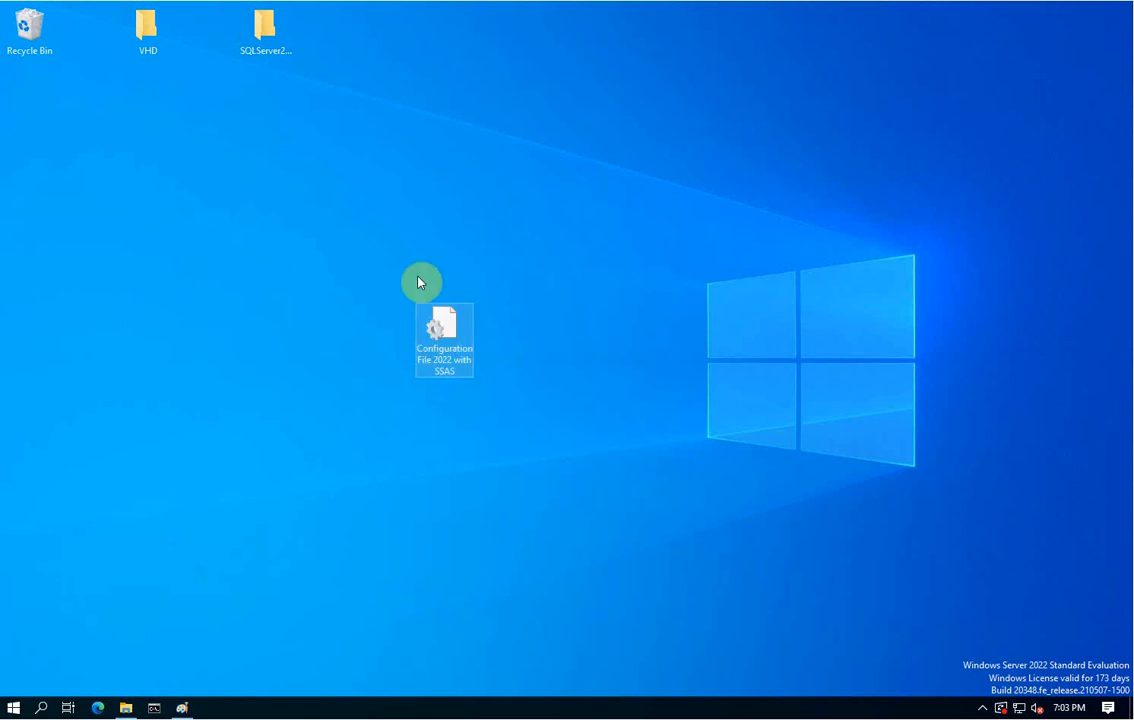
click(450, 328)
drag(450, 328, 509, 104)
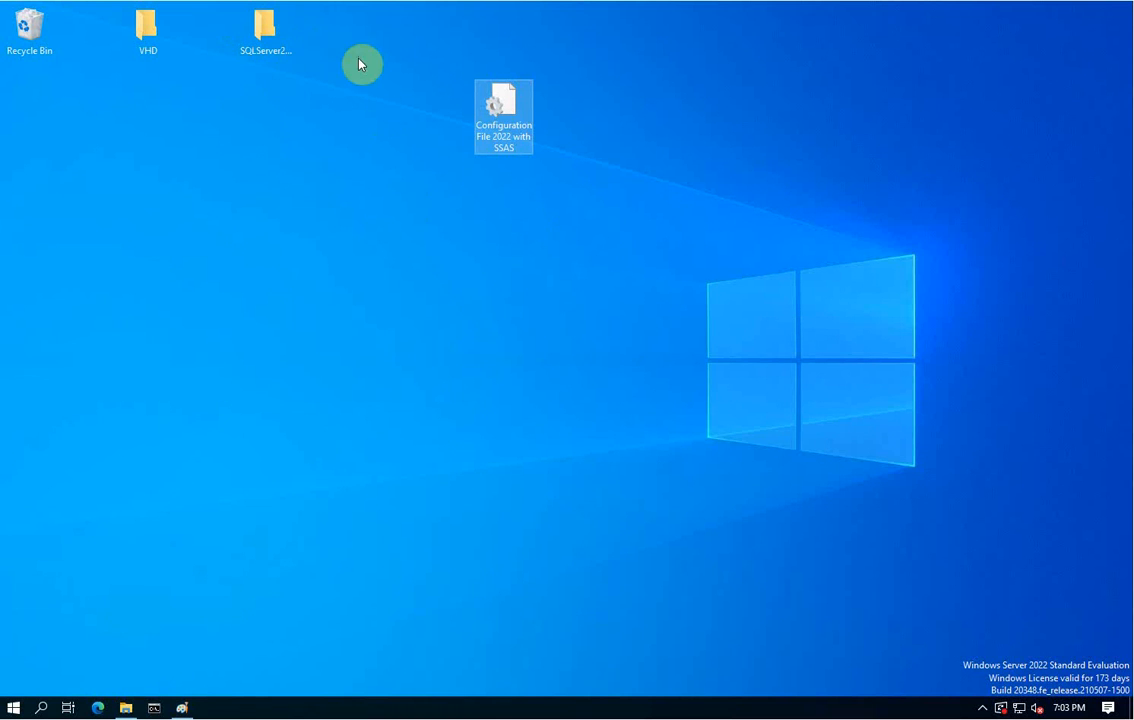
Run setup from the SQLServer2022-x64-ENU-Dev folder on the desktop and allow it to make changes to the device.
double_click(267, 32)
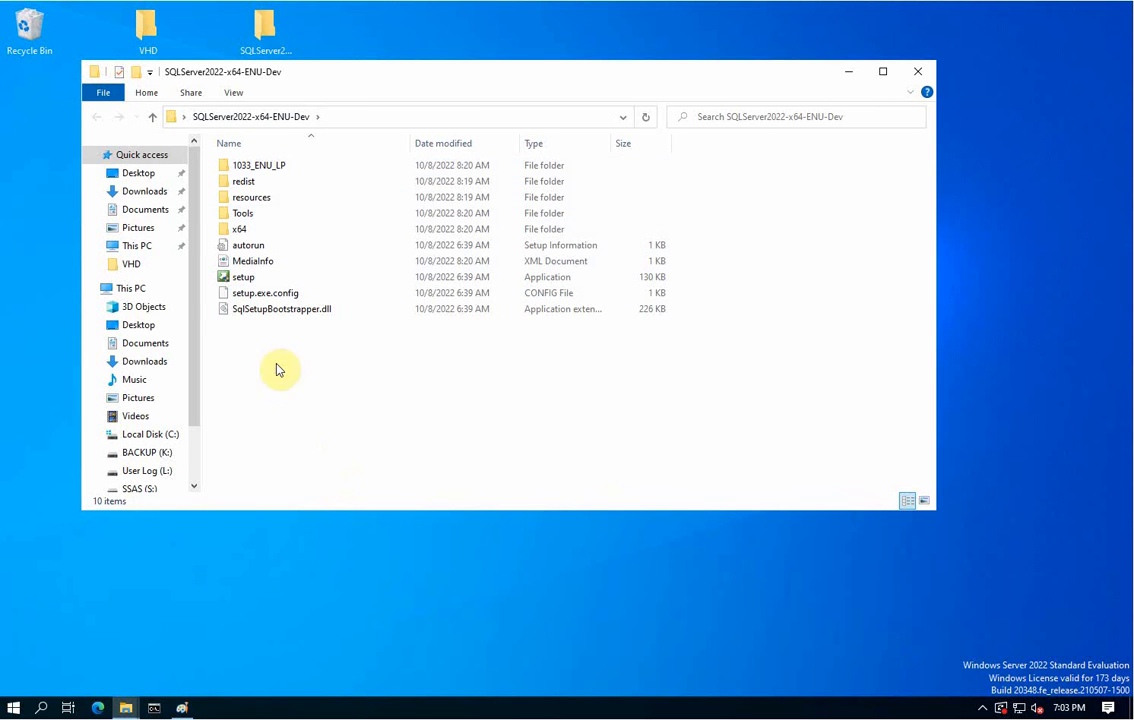
double_click(250, 281)
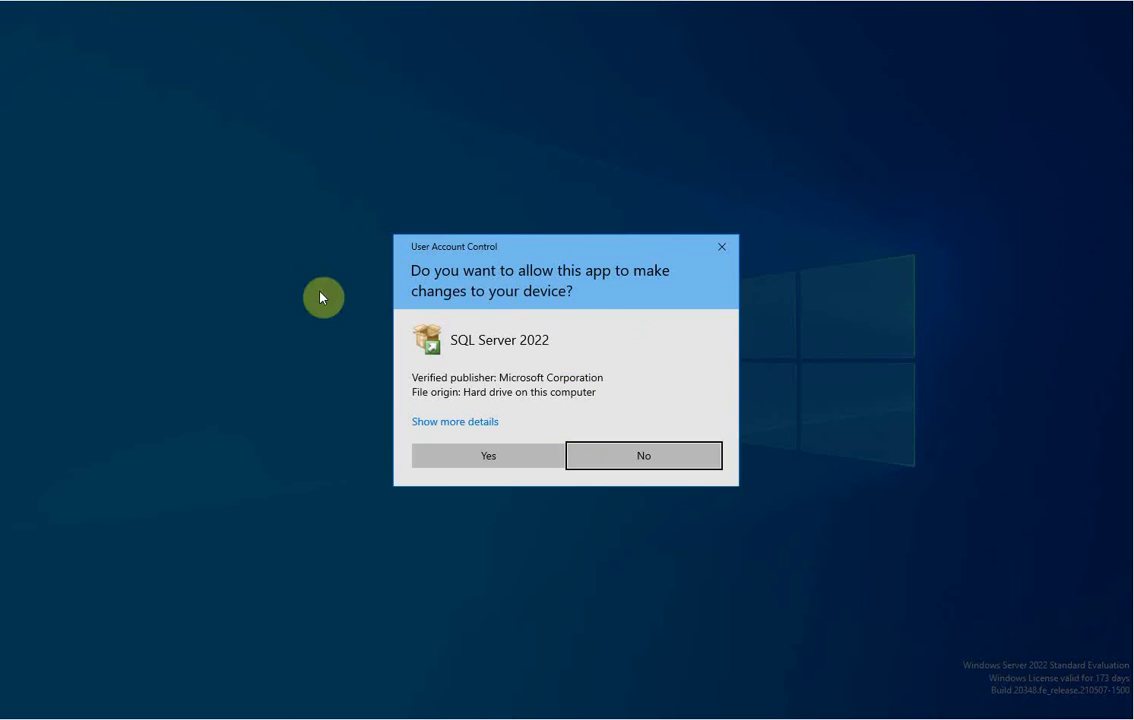
click(494, 457)
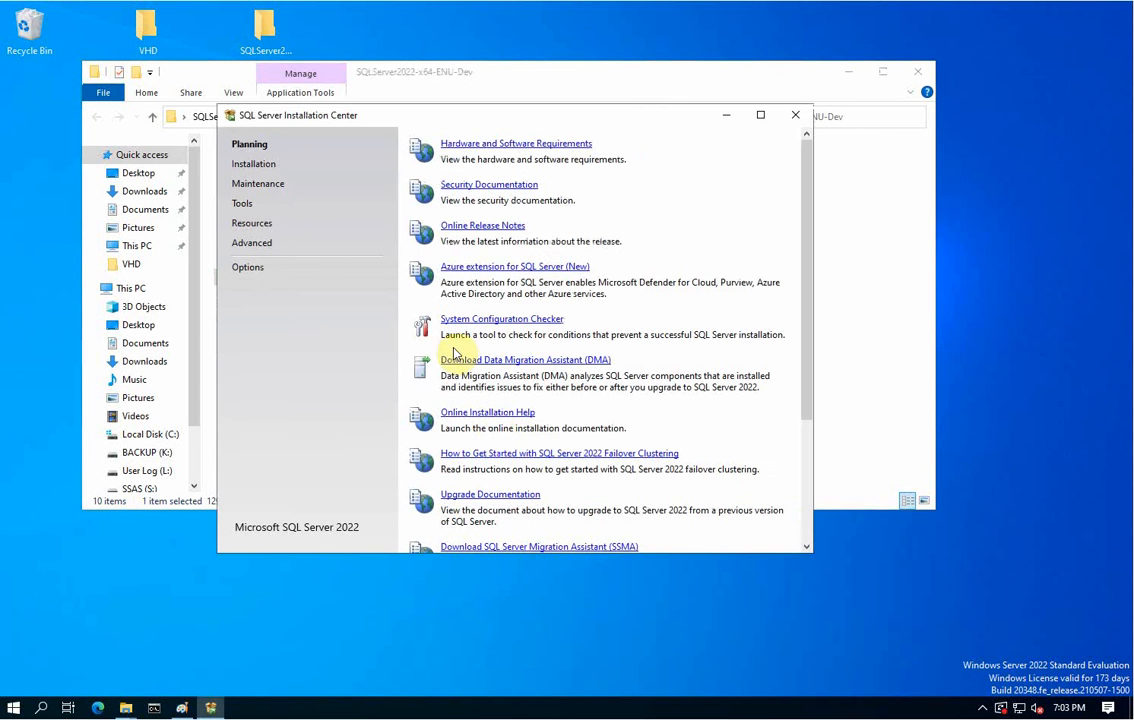
Start an advanced installation based on a configuration file, using ConfigurationFile 2022 with SSAS from the desktop.
click(255, 166)
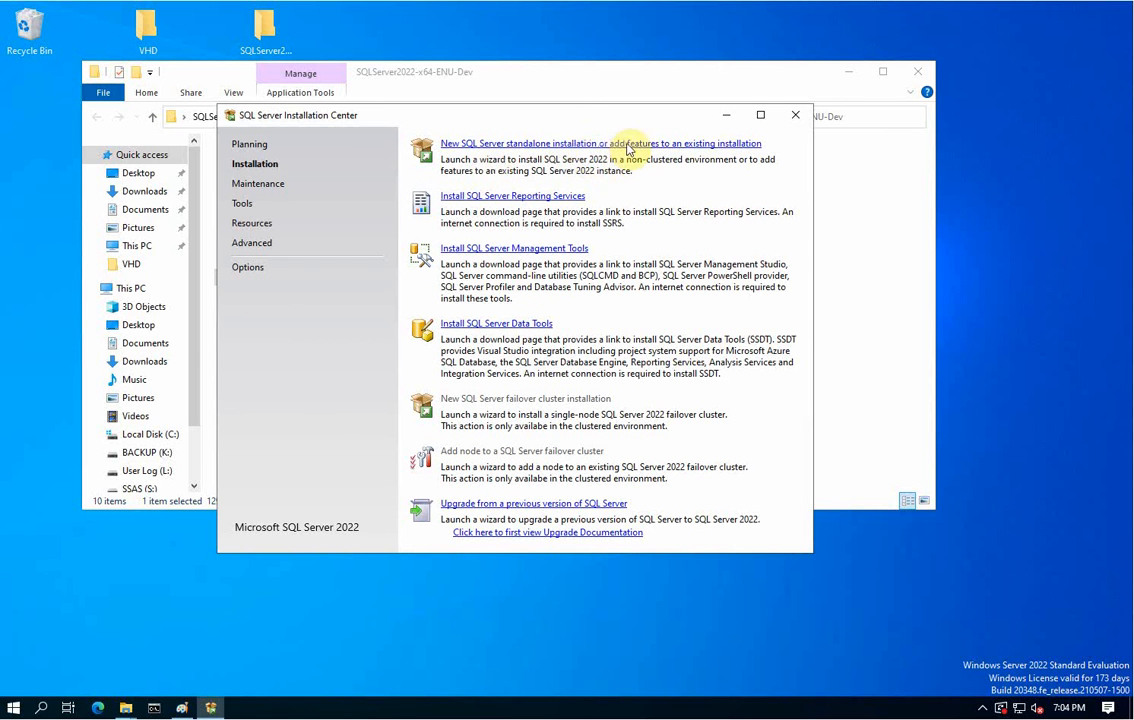
click(252, 244)
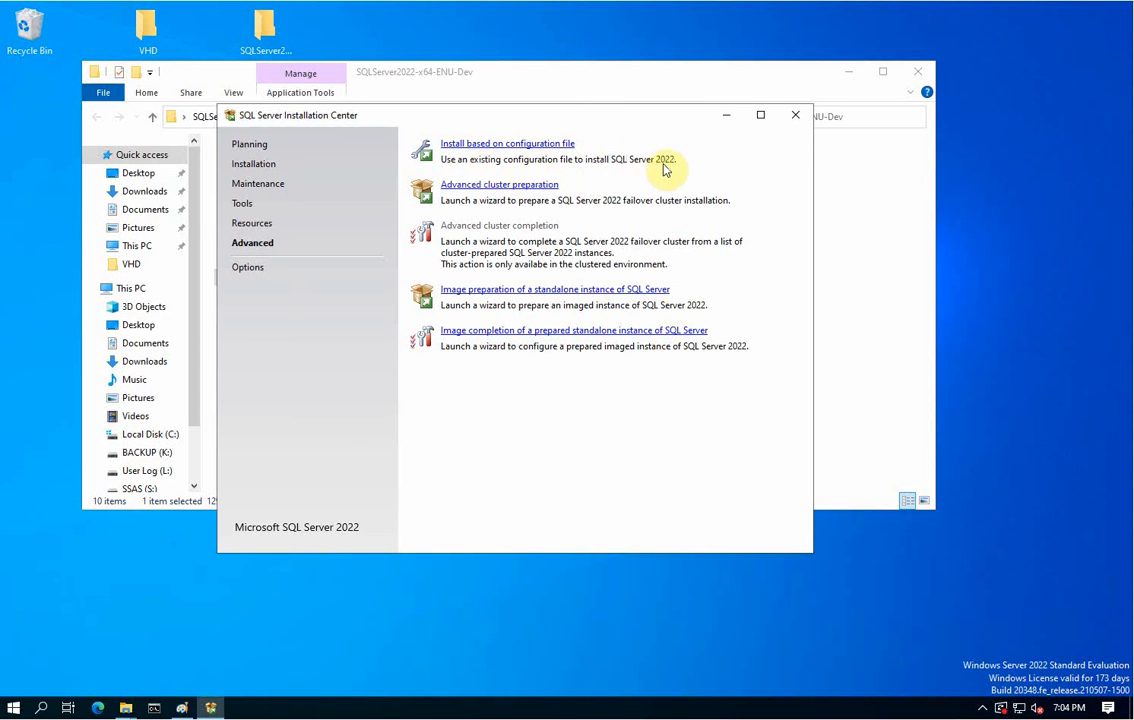
click(545, 146)
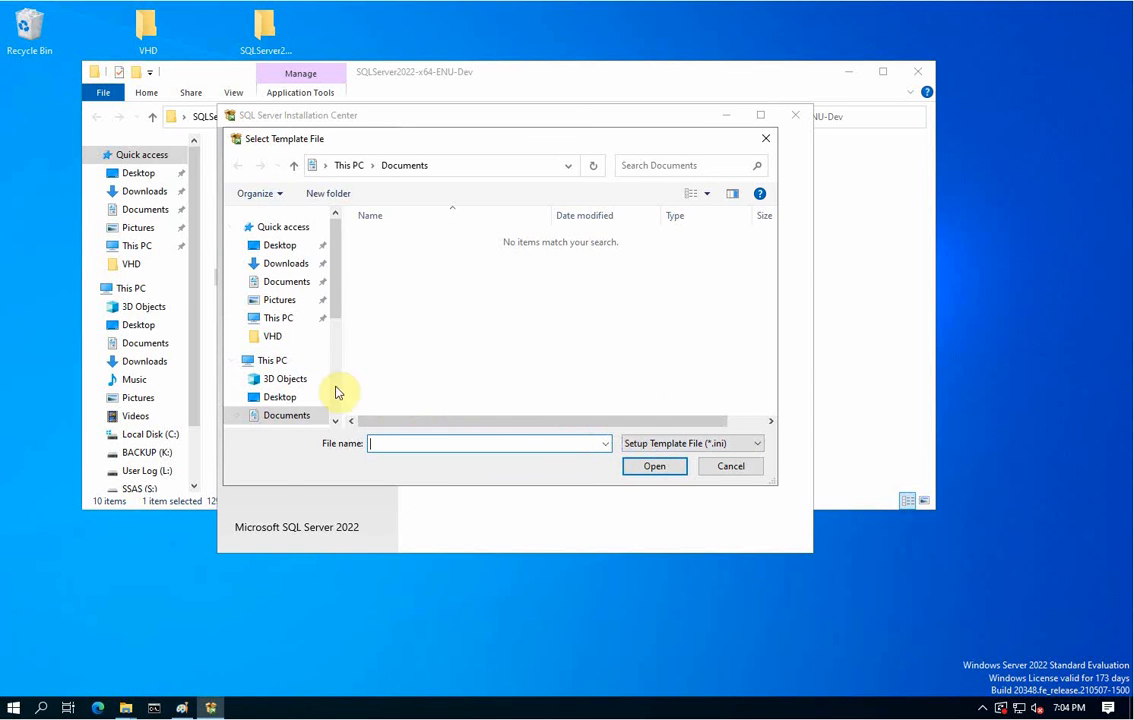
click(281, 362)
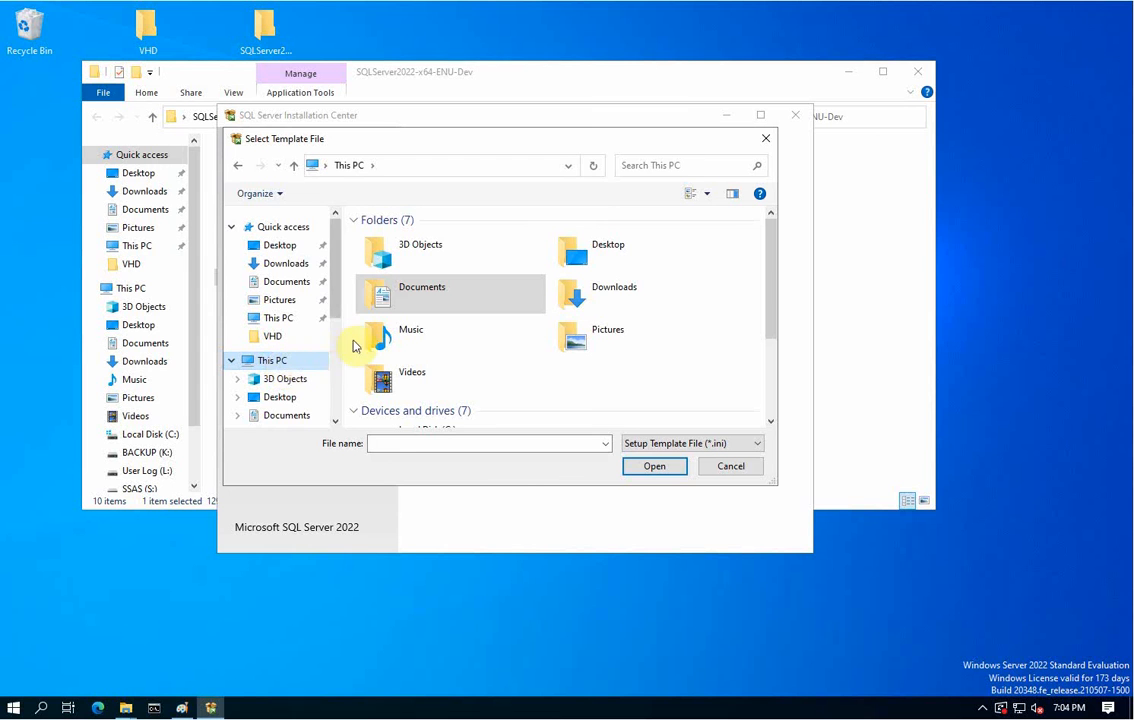
scroll(337, 410, down, 3)
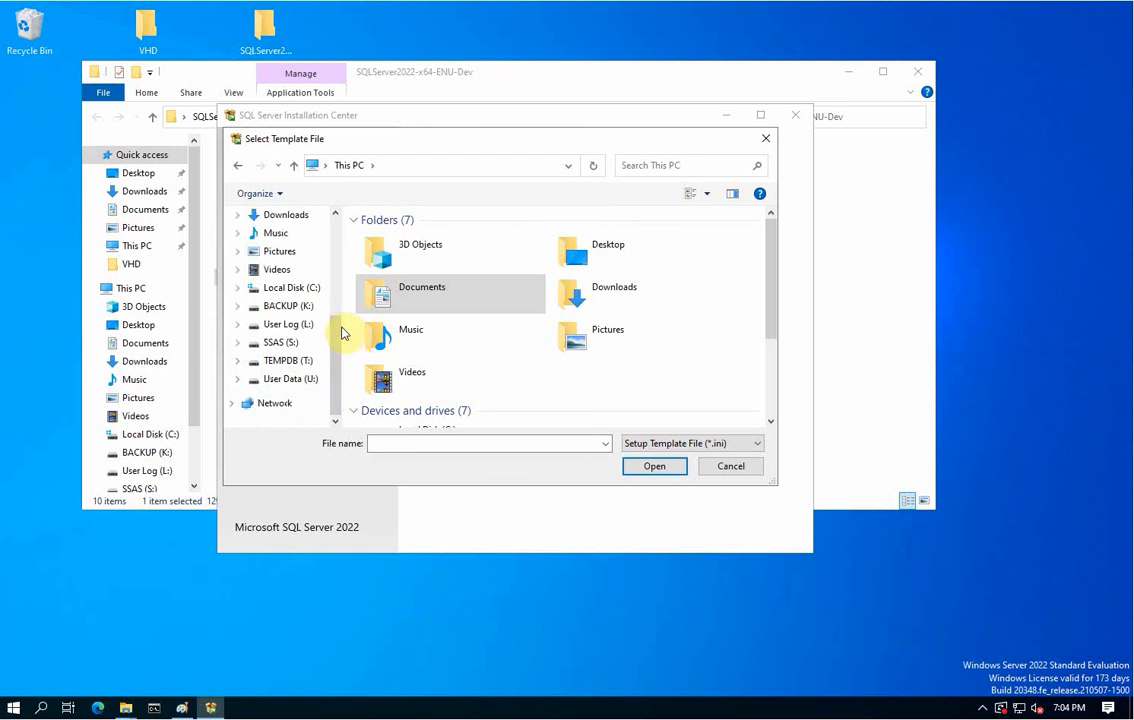
scroll(338, 300, up, 3)
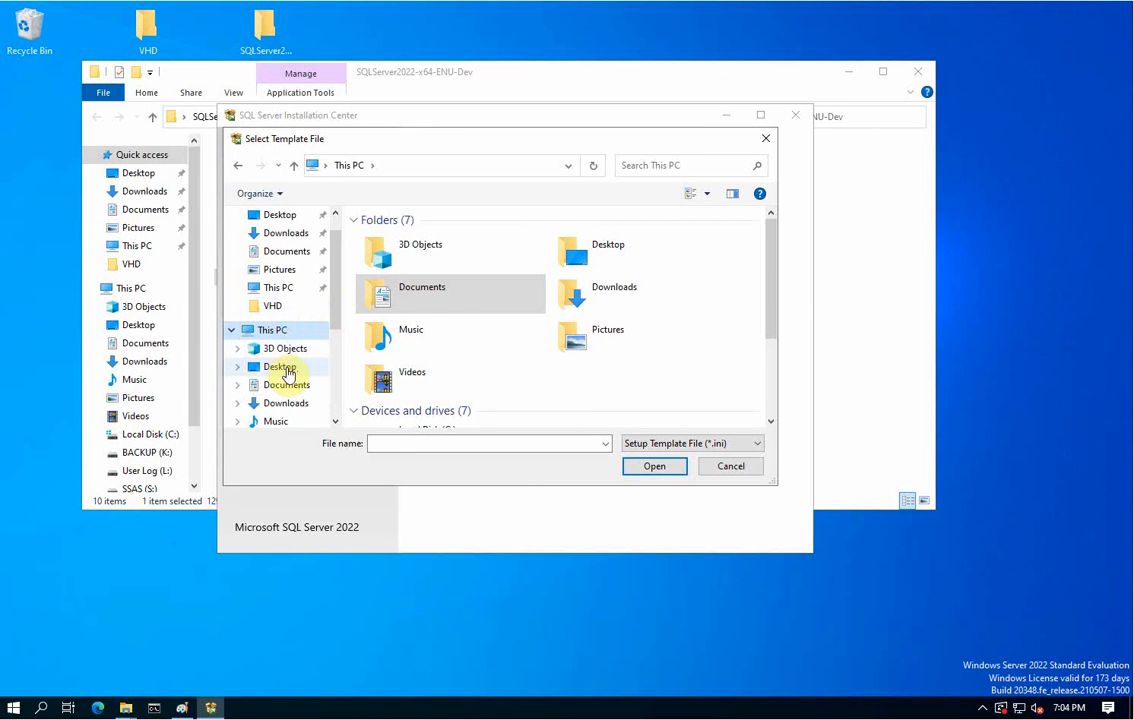
click(284, 368)
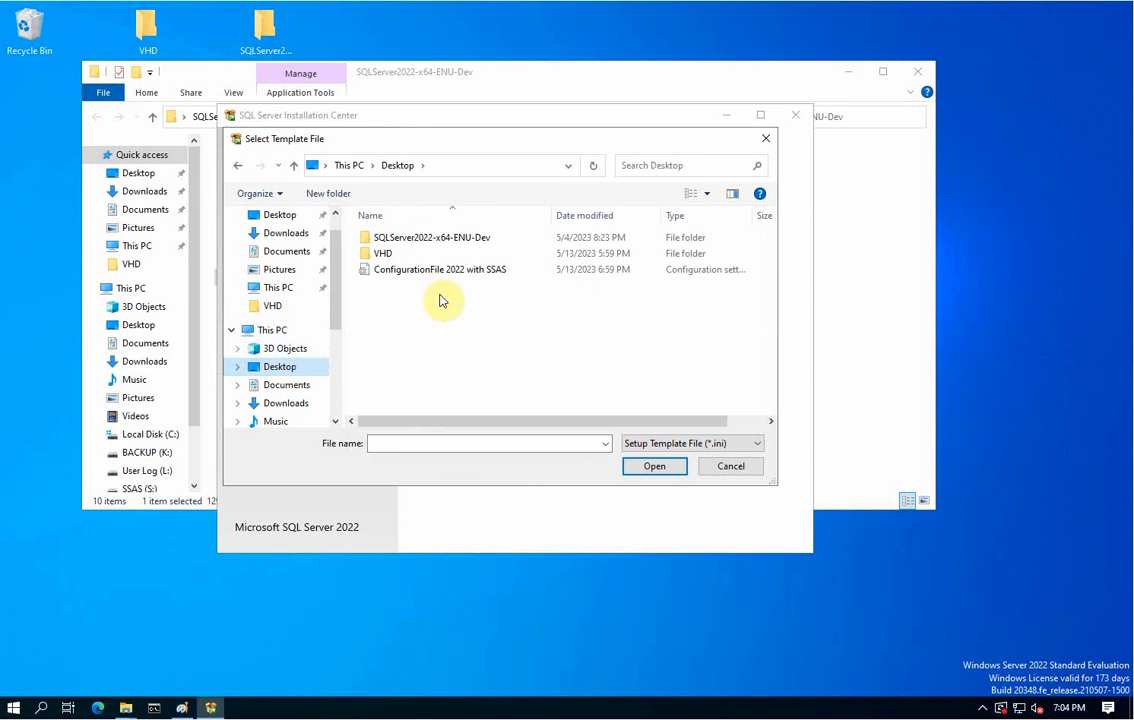
click(463, 270)
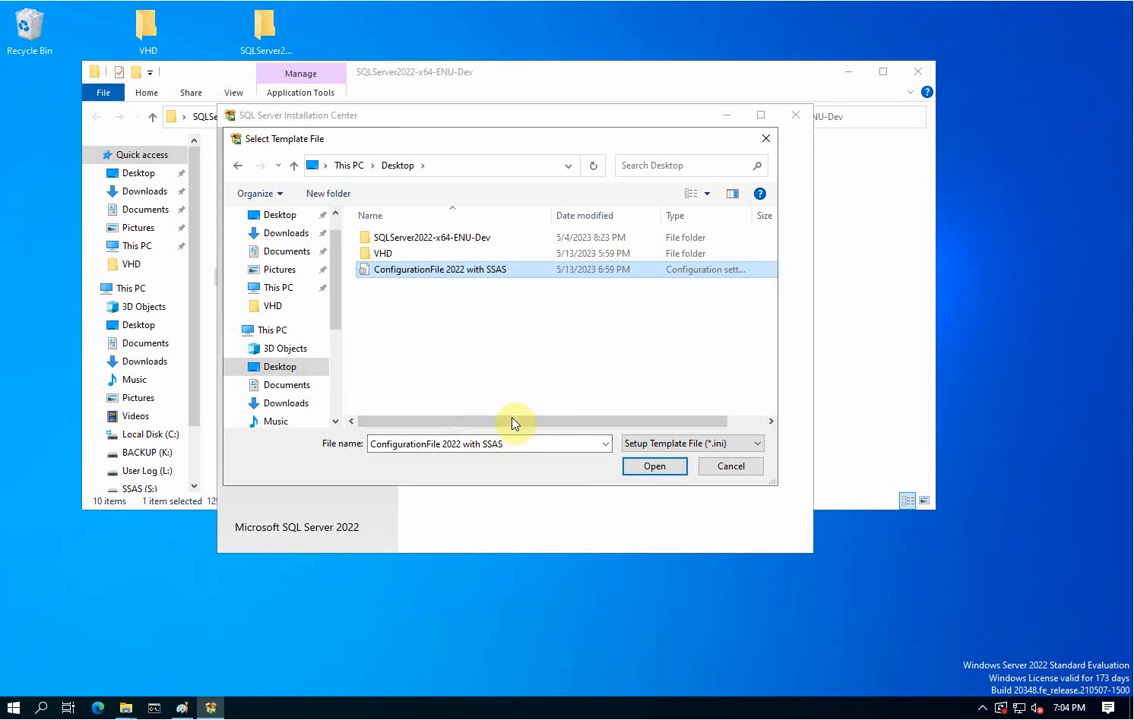
click(654, 467)
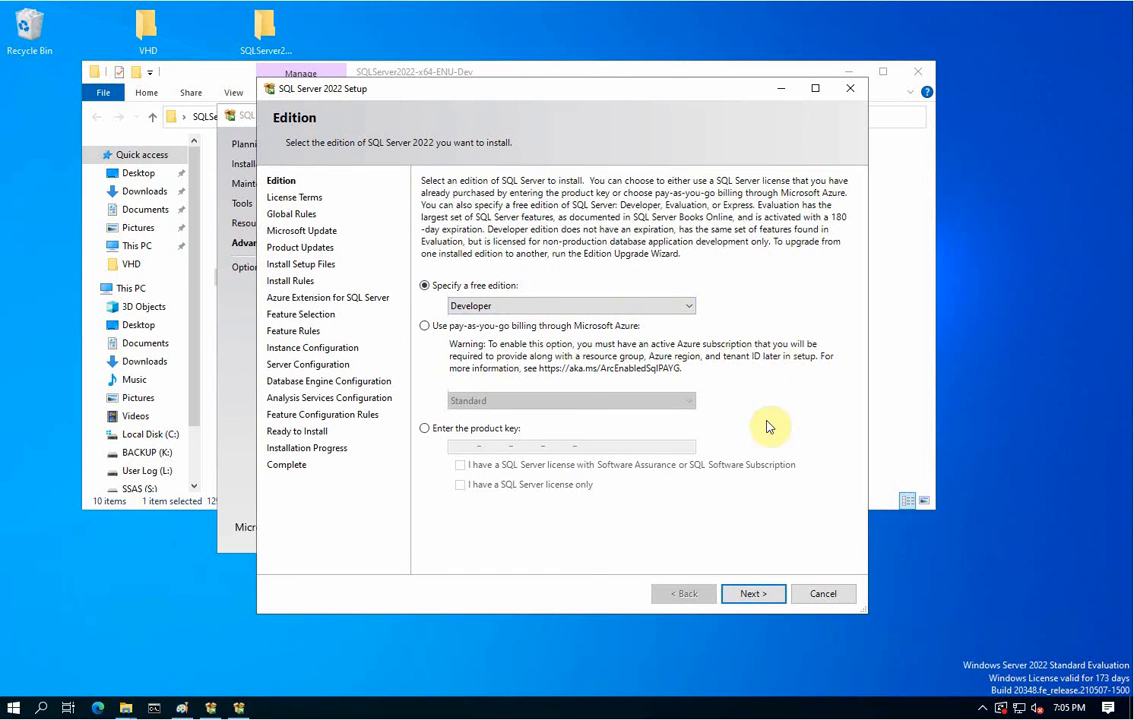
Keep the free Developer edition, accept the license terms, and continue without Microsoft Update to the Install Rules page.
click(755, 595)
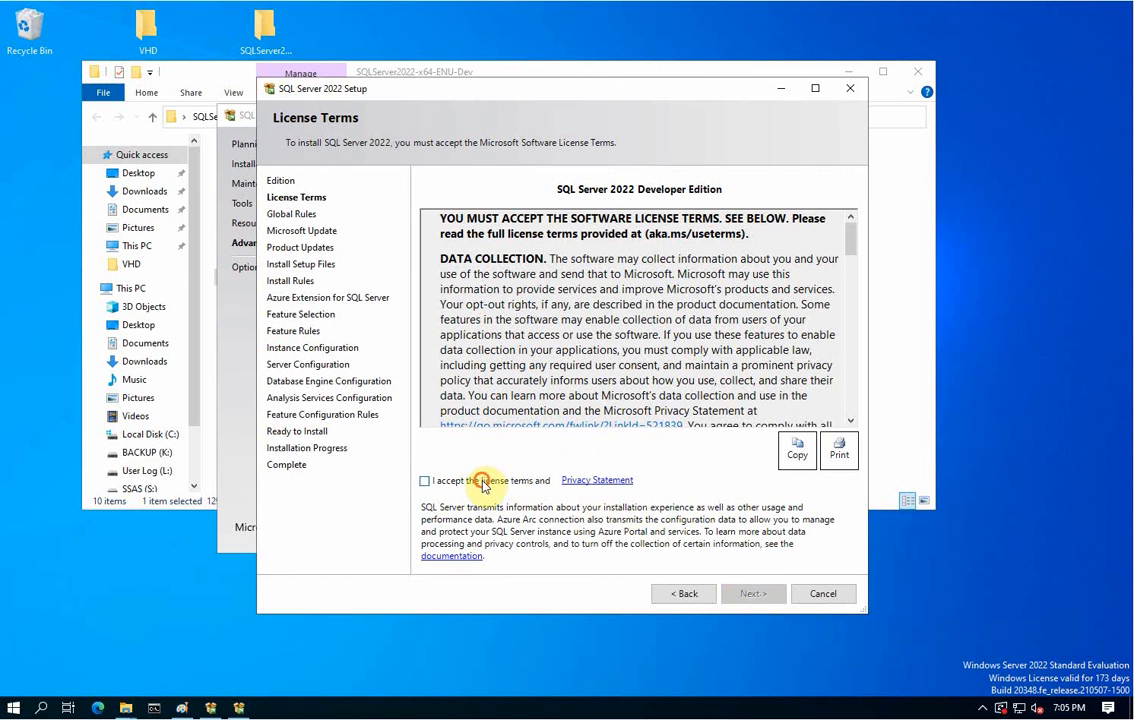
click(425, 481)
click(749, 595)
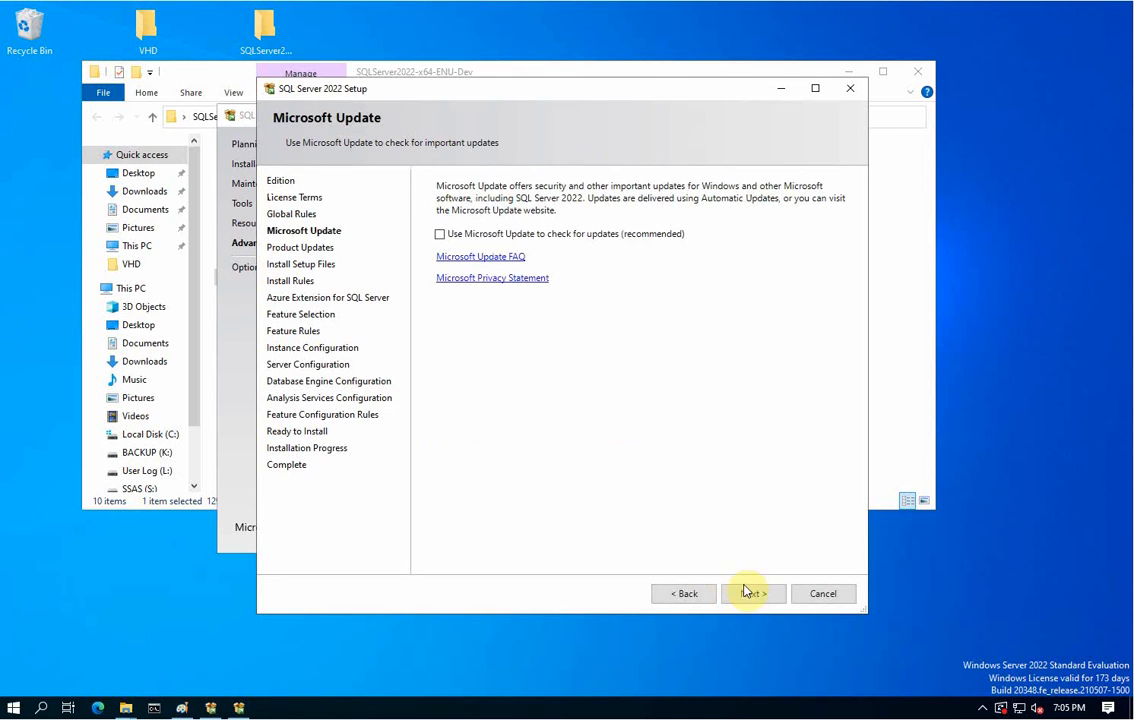
click(748, 593)
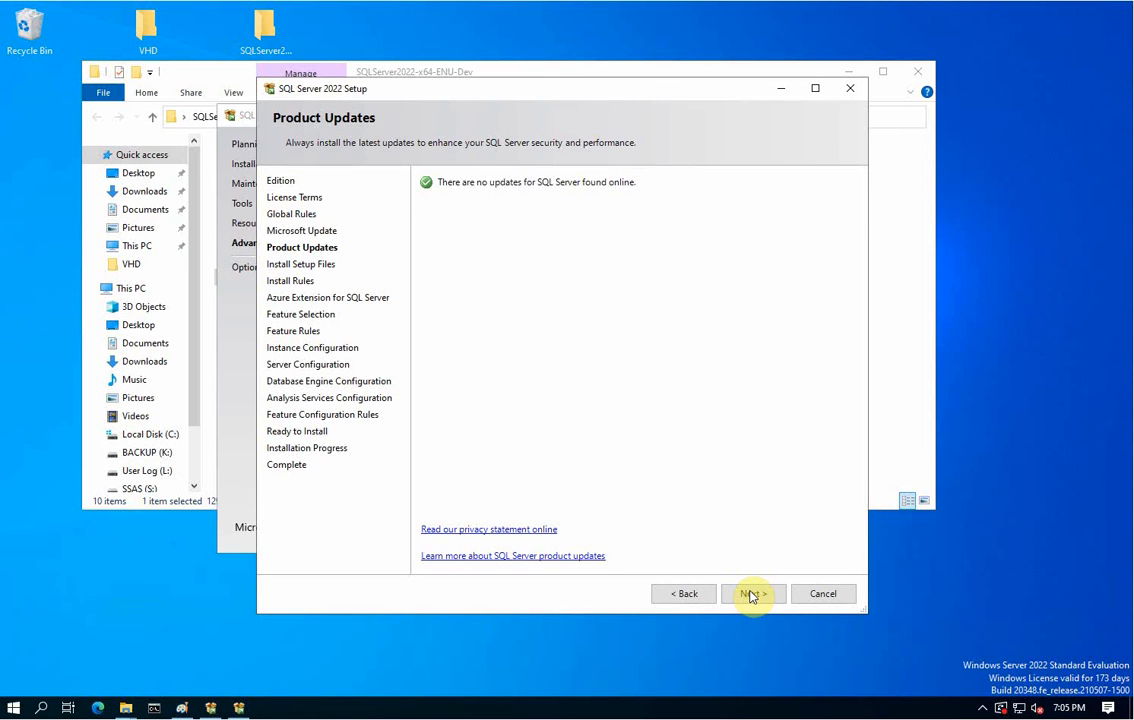
click(752, 595)
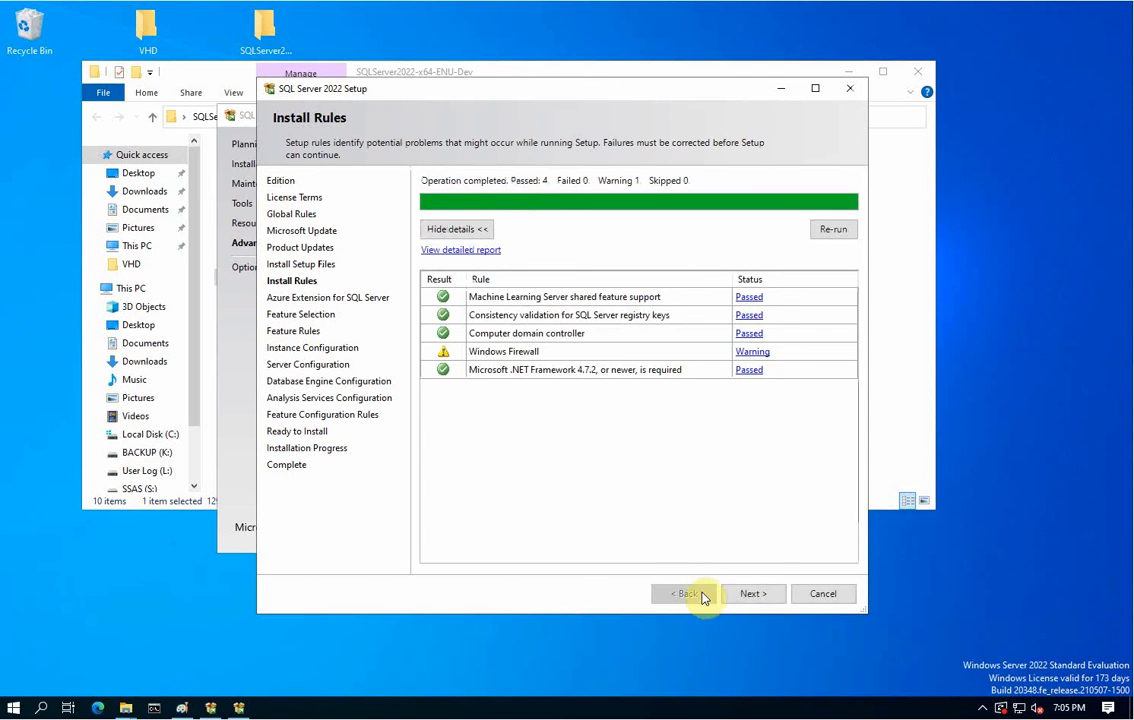
Continue past the install rules, exclude the Azure Extension for SQL Server, and proceed to Feature Selection.
click(751, 595)
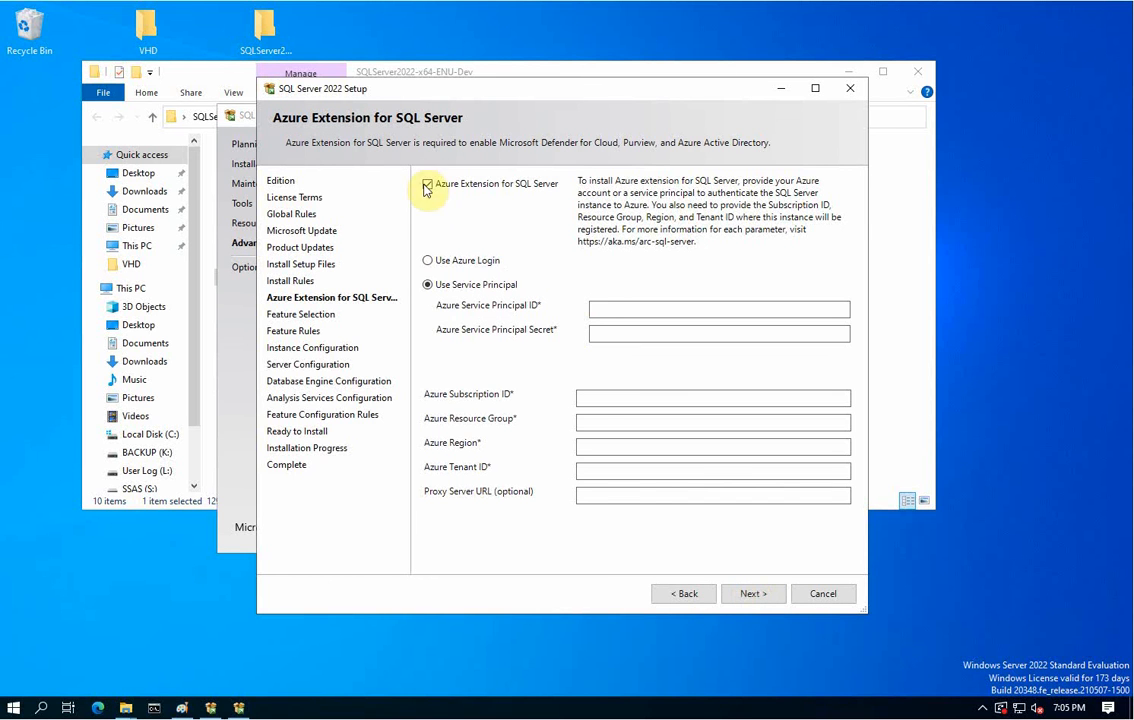
click(428, 184)
click(757, 592)
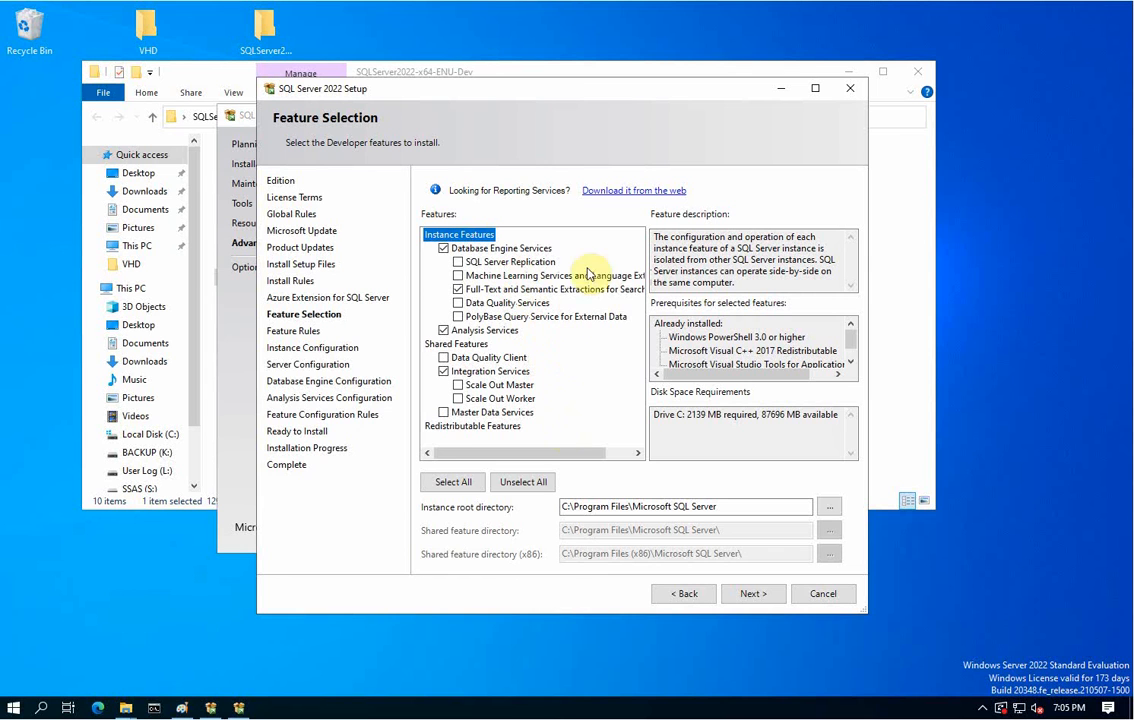
Keep Analysis Services among the selected features, accept the default instance MSSQLSERVER, and proceed to Server Configuration.
click(444, 331)
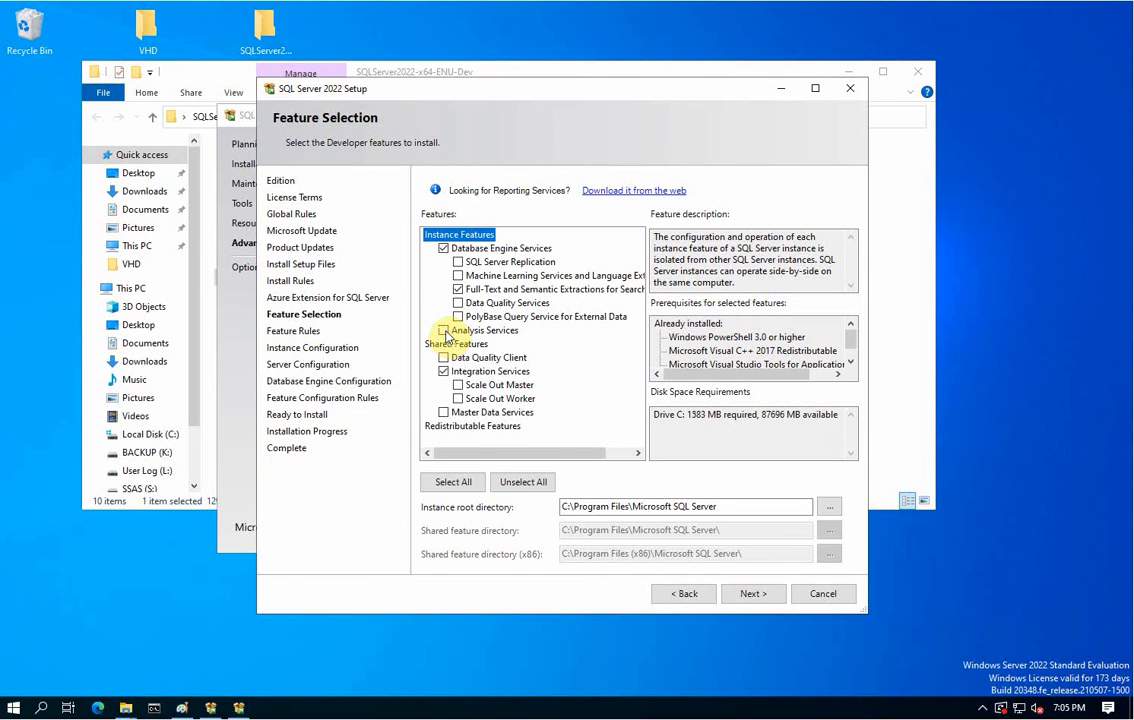
click(444, 331)
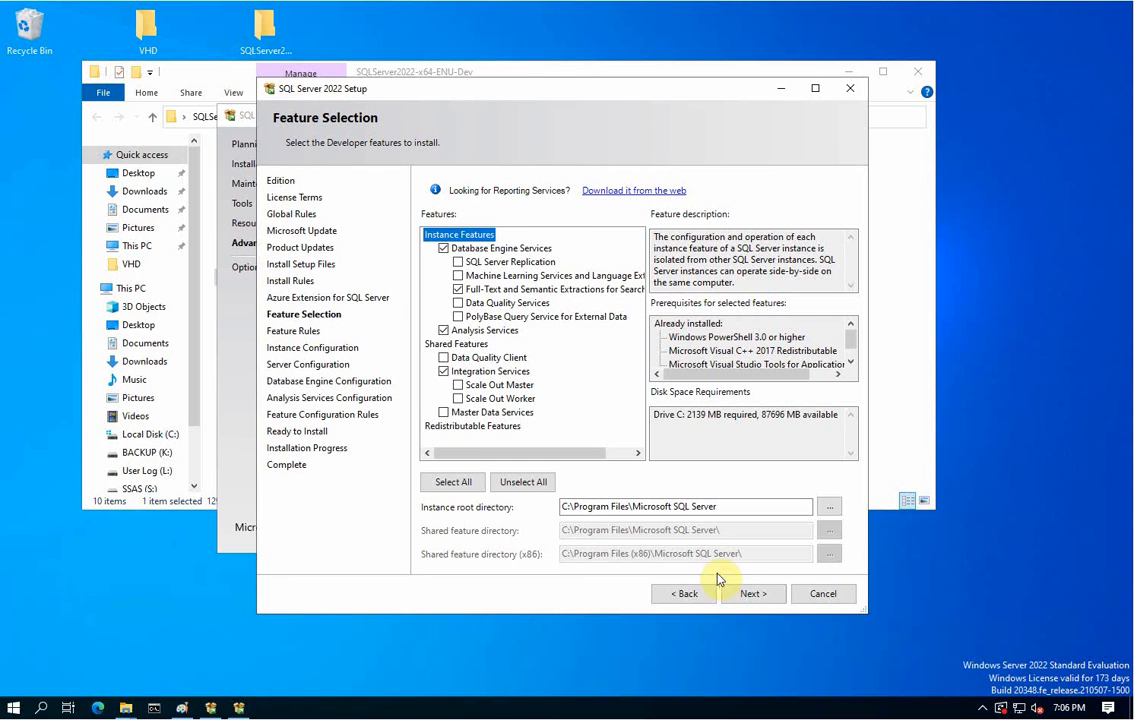
click(752, 593)
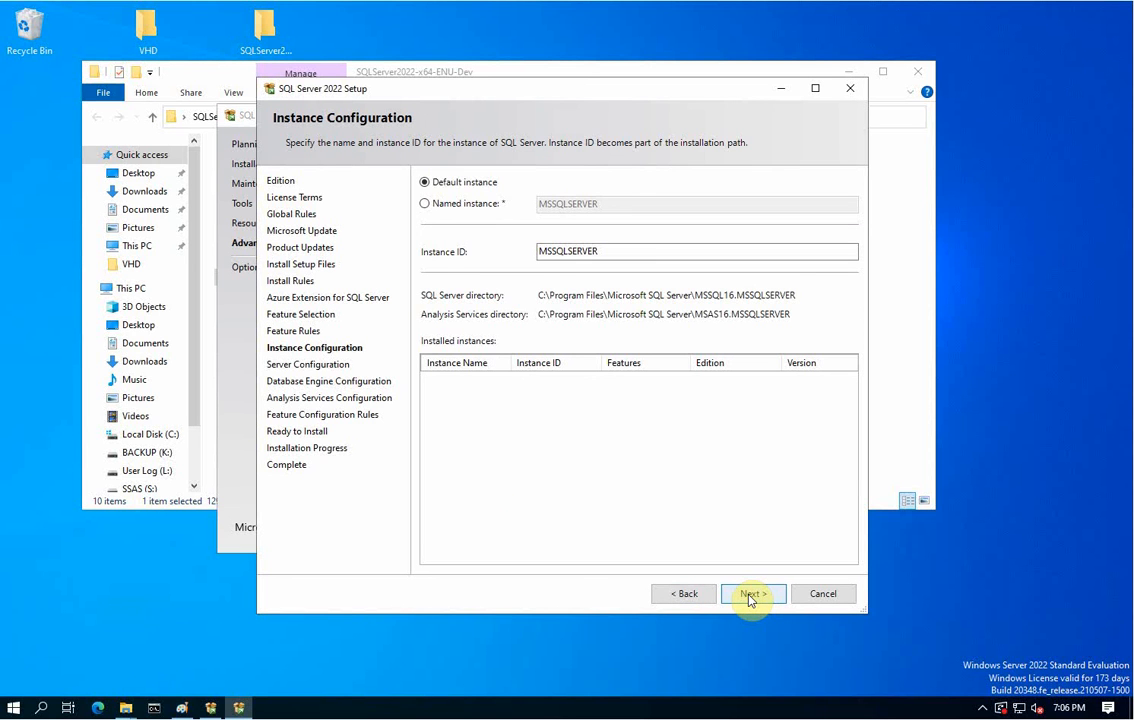
click(750, 596)
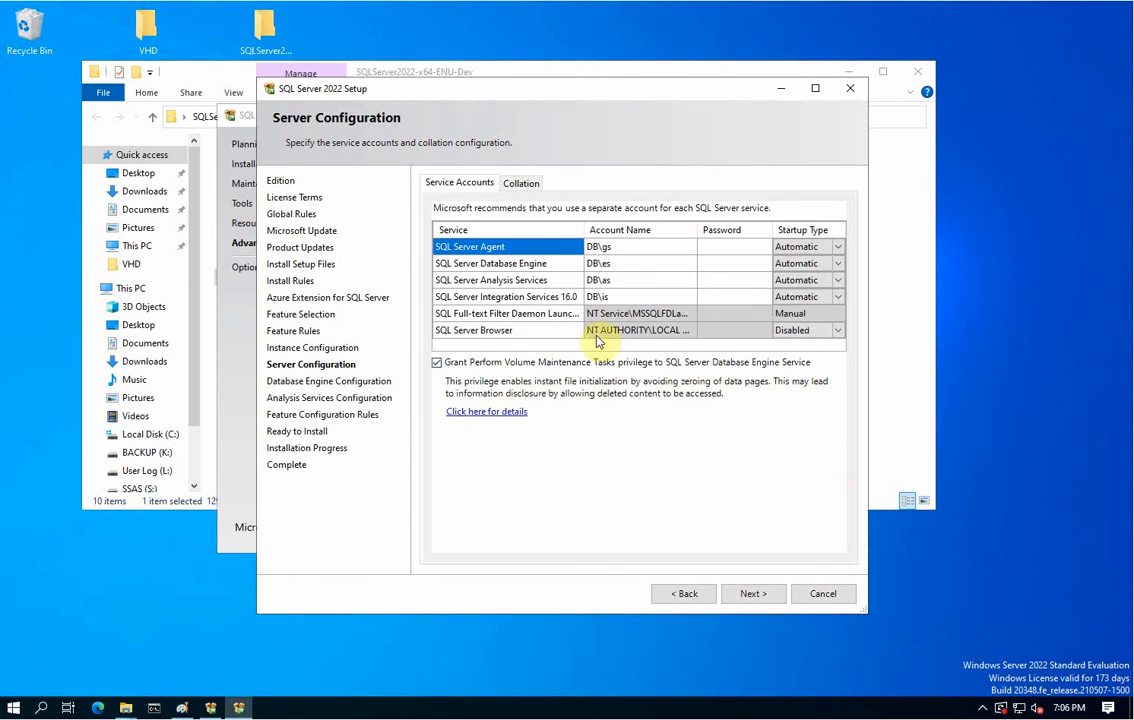
Enter the account passwords for SQL Server Agent, Database Engine, Analysis Services and Integration Services.
click(597, 262)
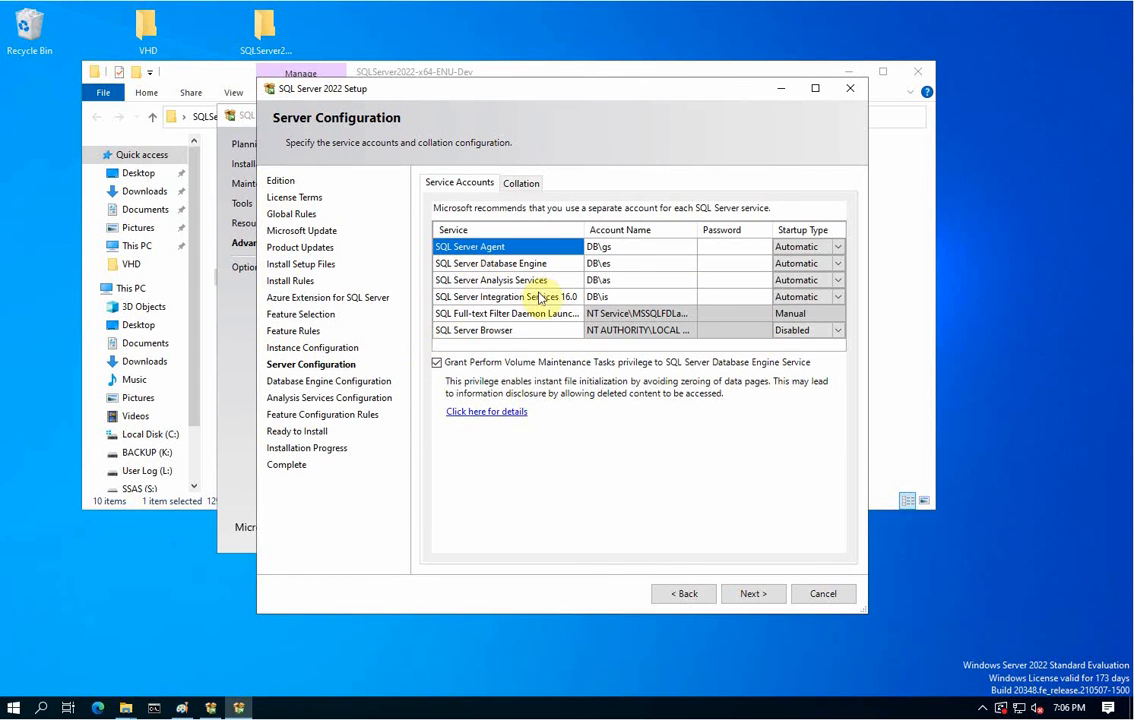
click(631, 246)
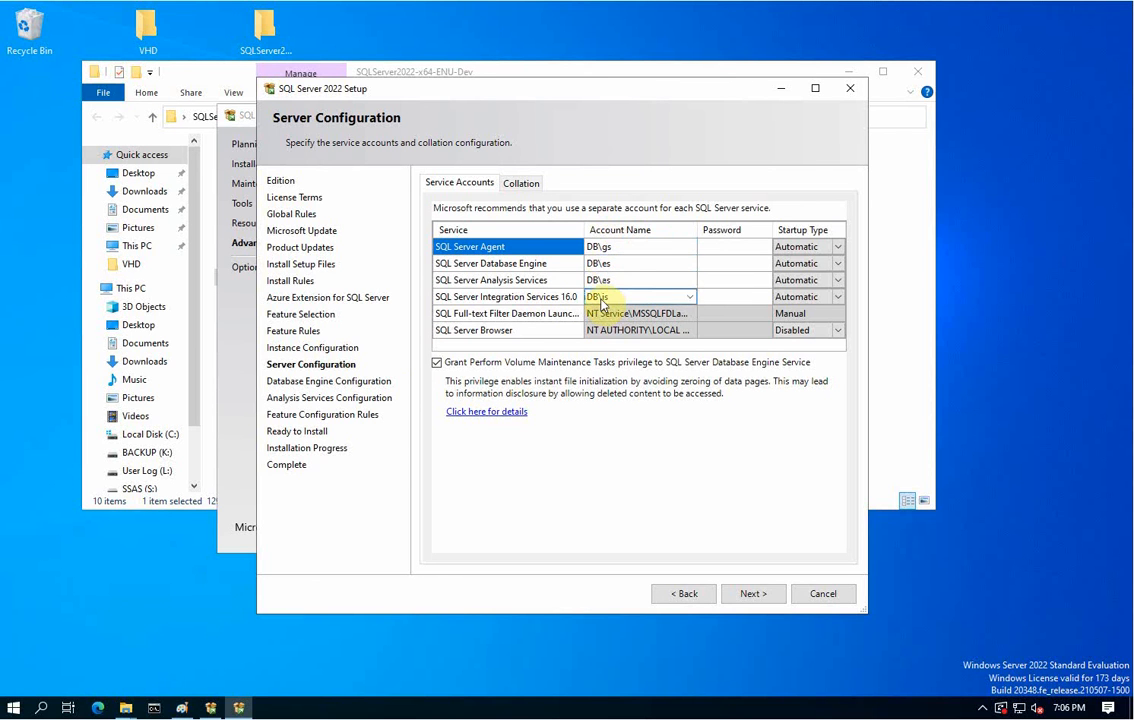
click(733, 245)
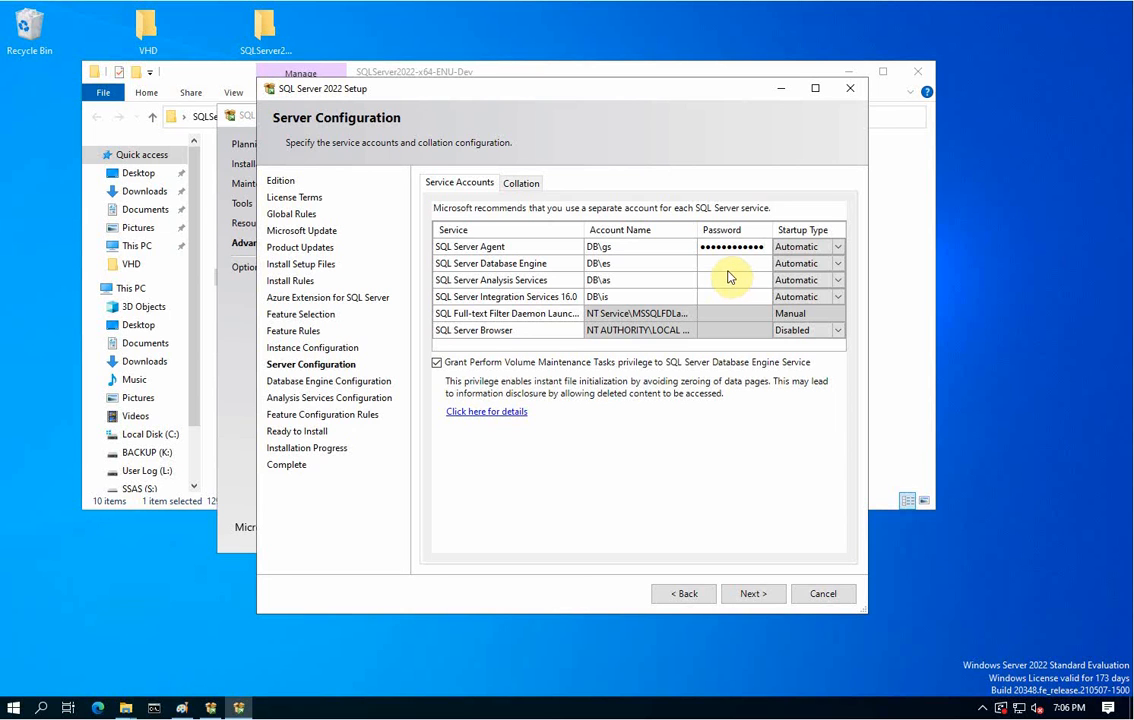
click(725, 267)
click(731, 279)
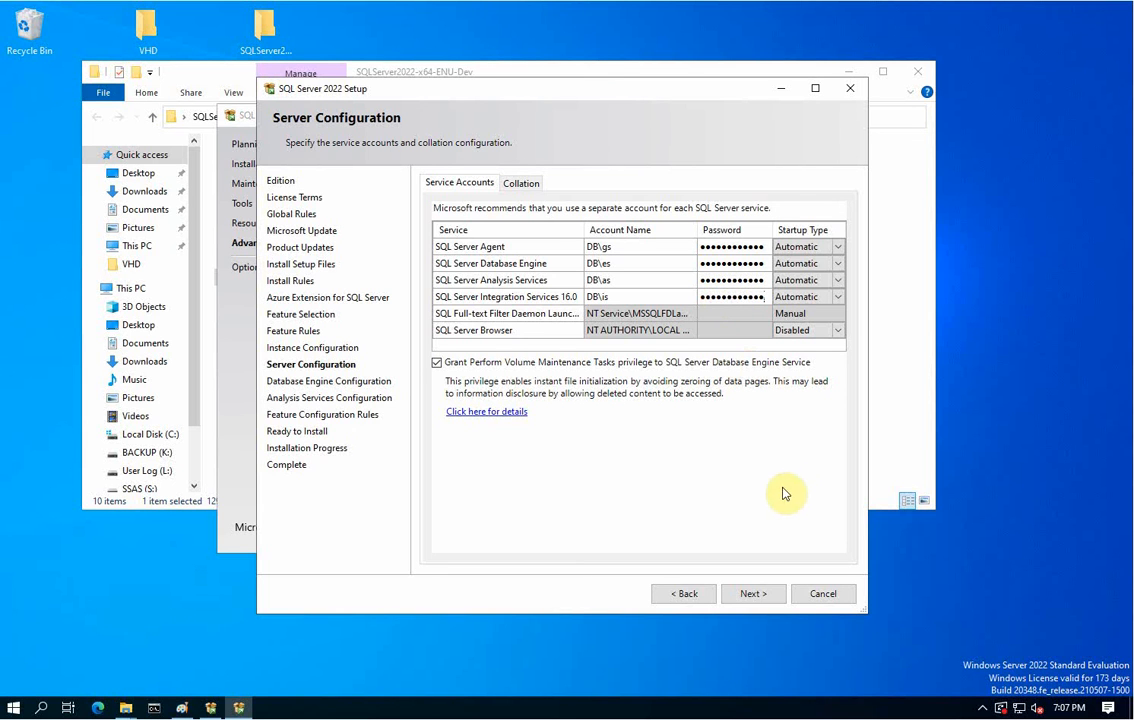
Continue to Database Engine Configuration, then enter and confirm the SQL Server system administrator (sa) password.
click(751, 592)
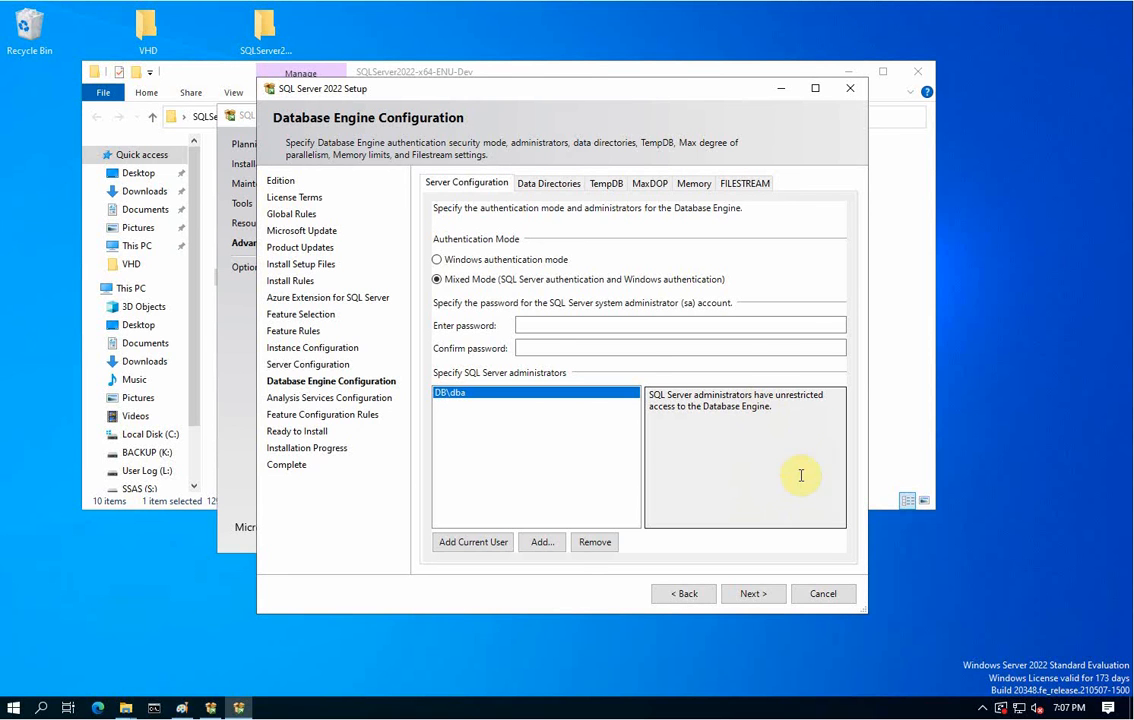
click(577, 325)
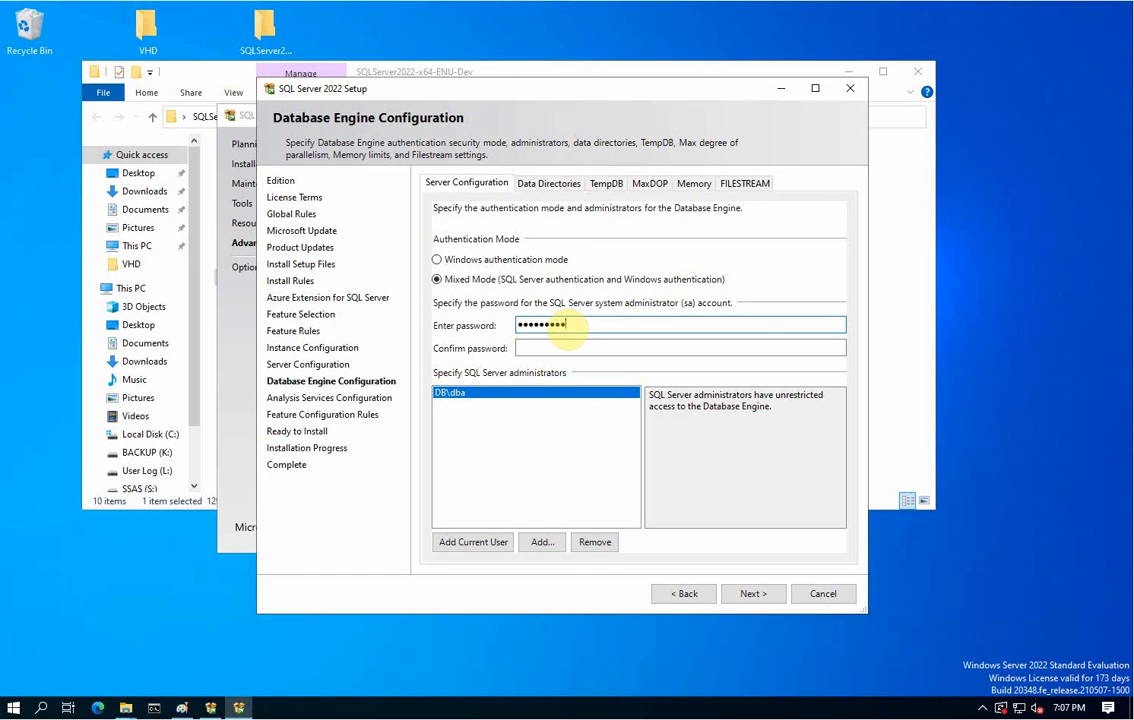
key(Tab)
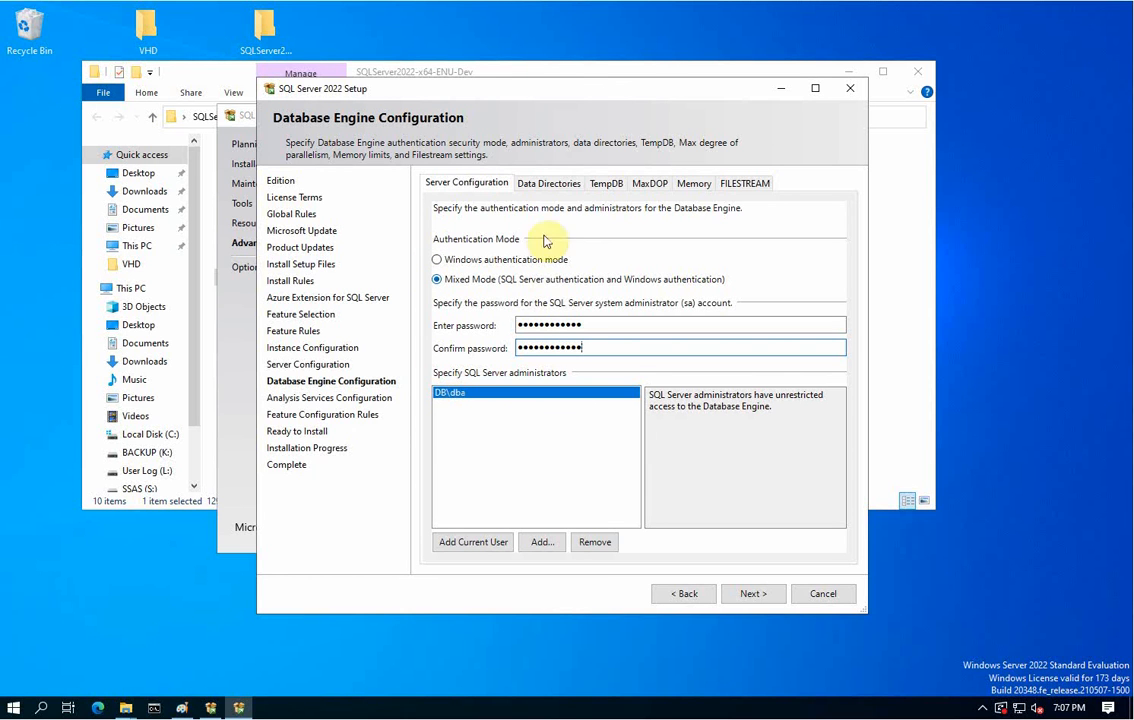
Review the Database Engine's data directories, TempDB, MaxDOP and memory settings, and proceed to Analysis Services Configuration.
click(546, 183)
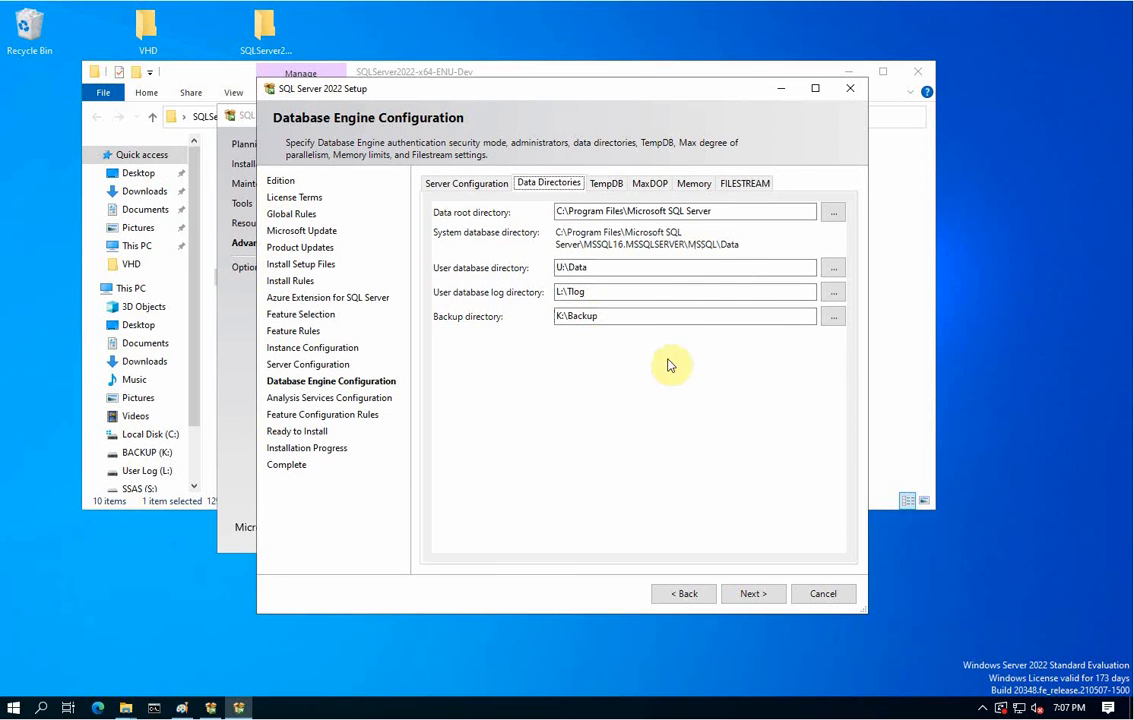
click(619, 268)
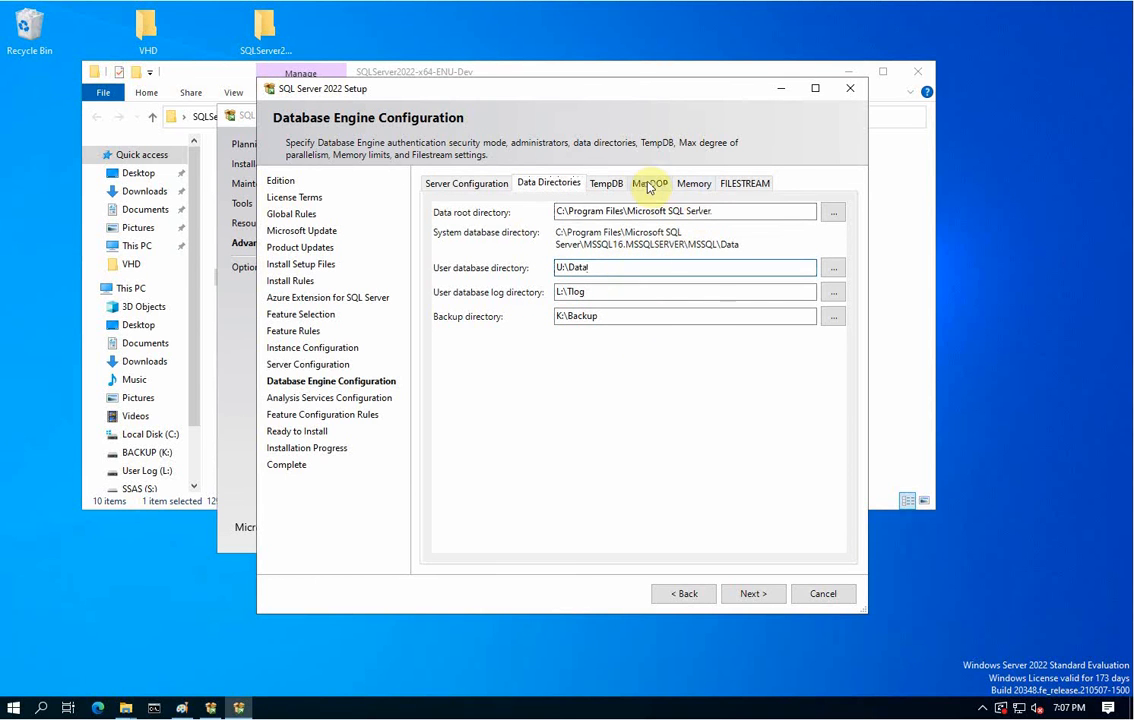
click(604, 186)
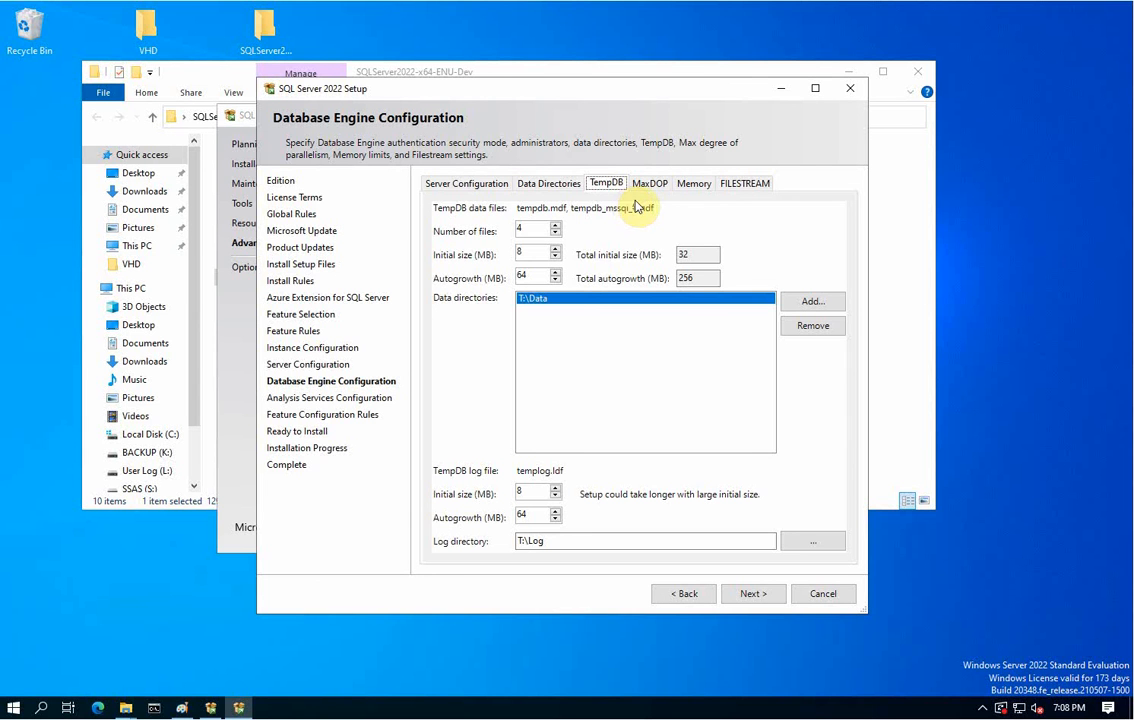
click(651, 184)
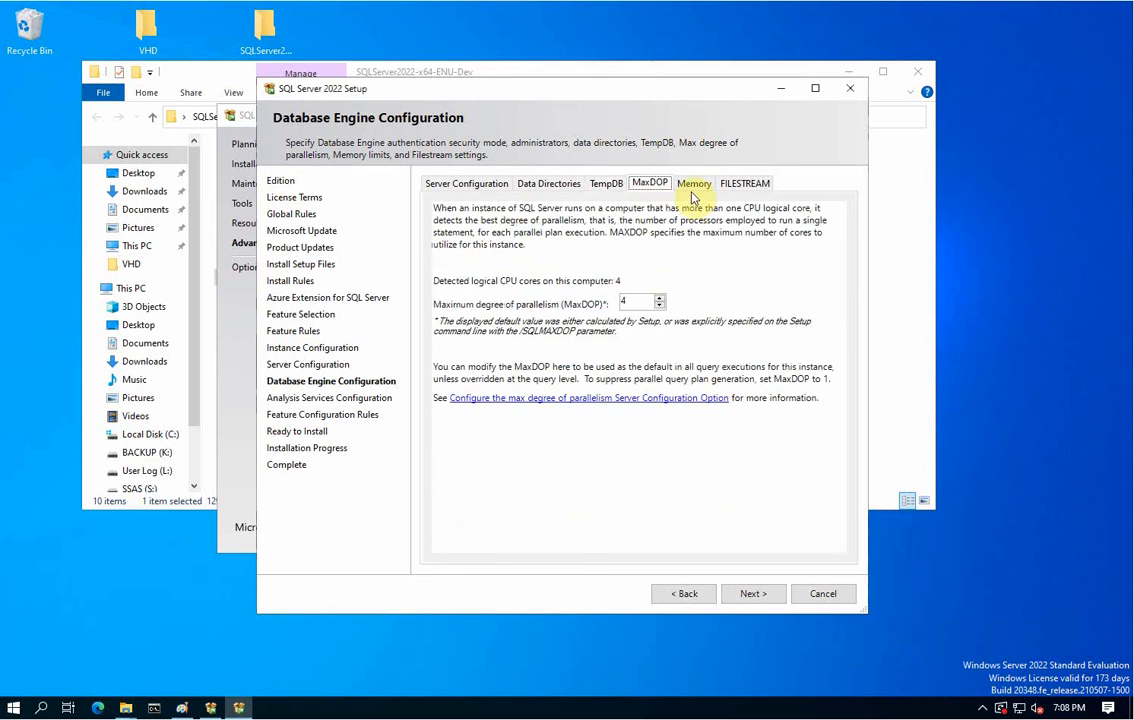
click(694, 187)
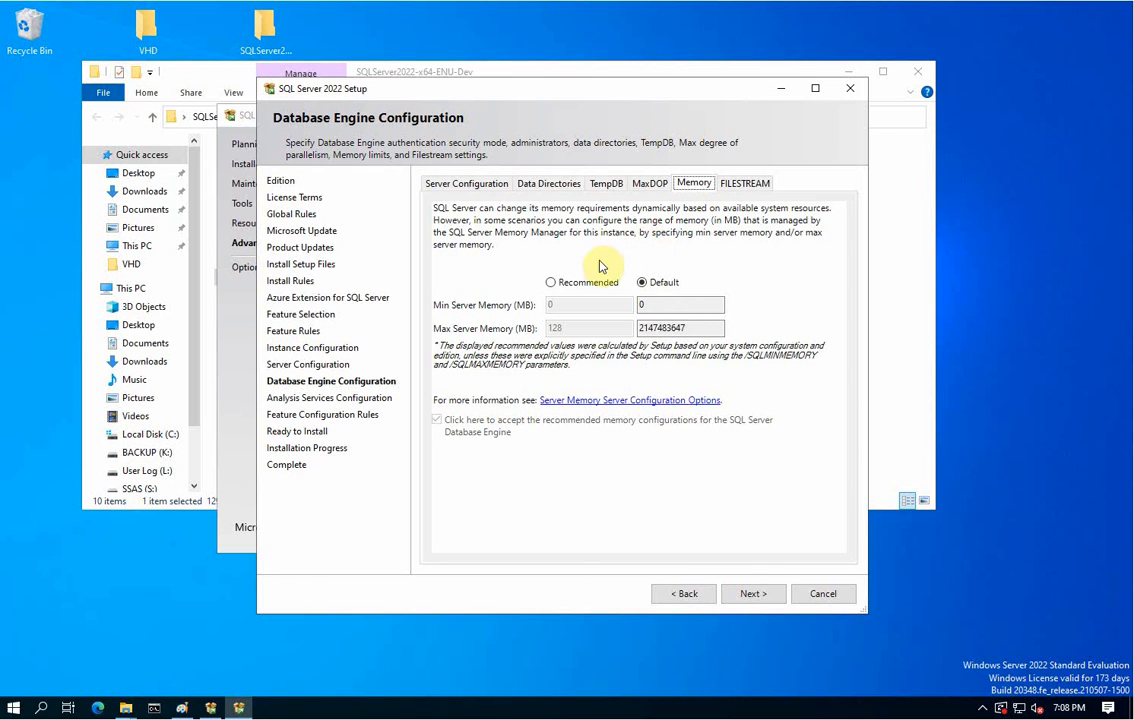
click(754, 596)
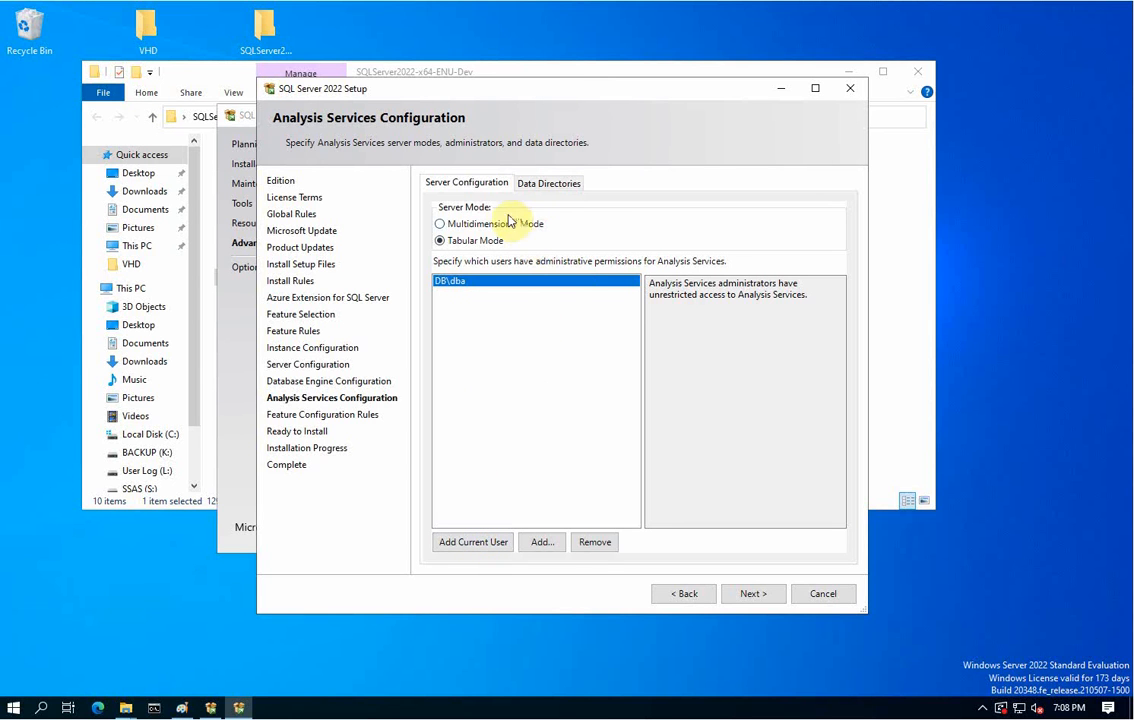
Check the Analysis Services data directories, install SQL Server 2022 with the summarized settings, and close setup once it completes.
click(540, 183)
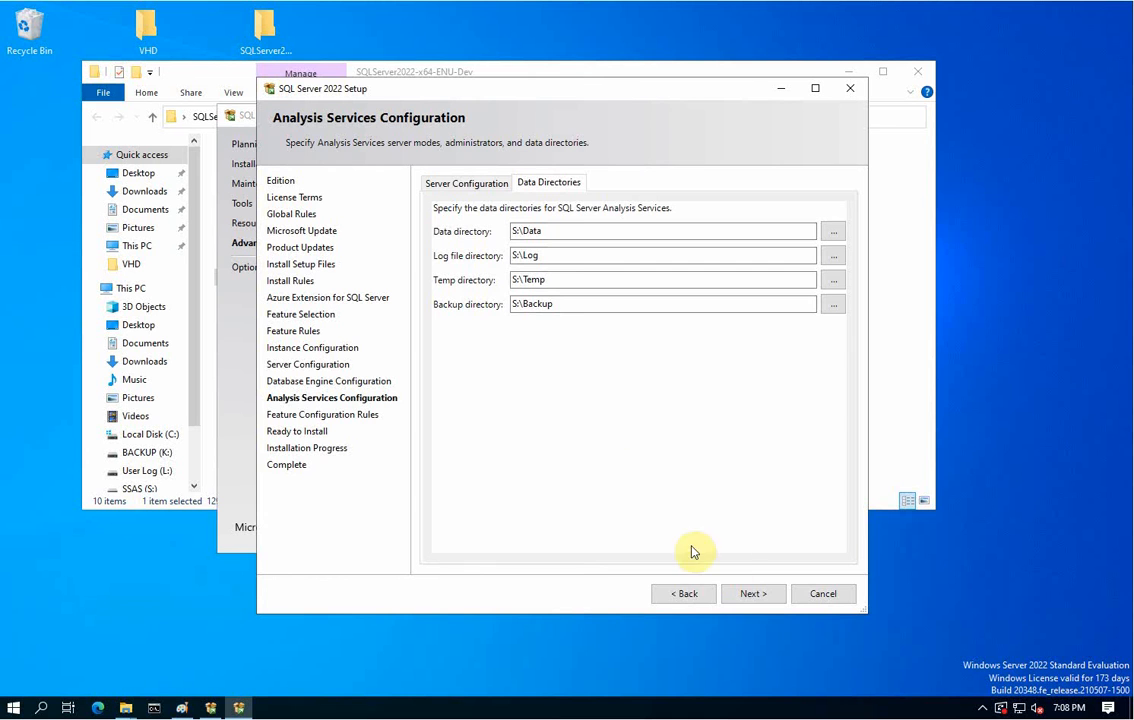
click(752, 595)
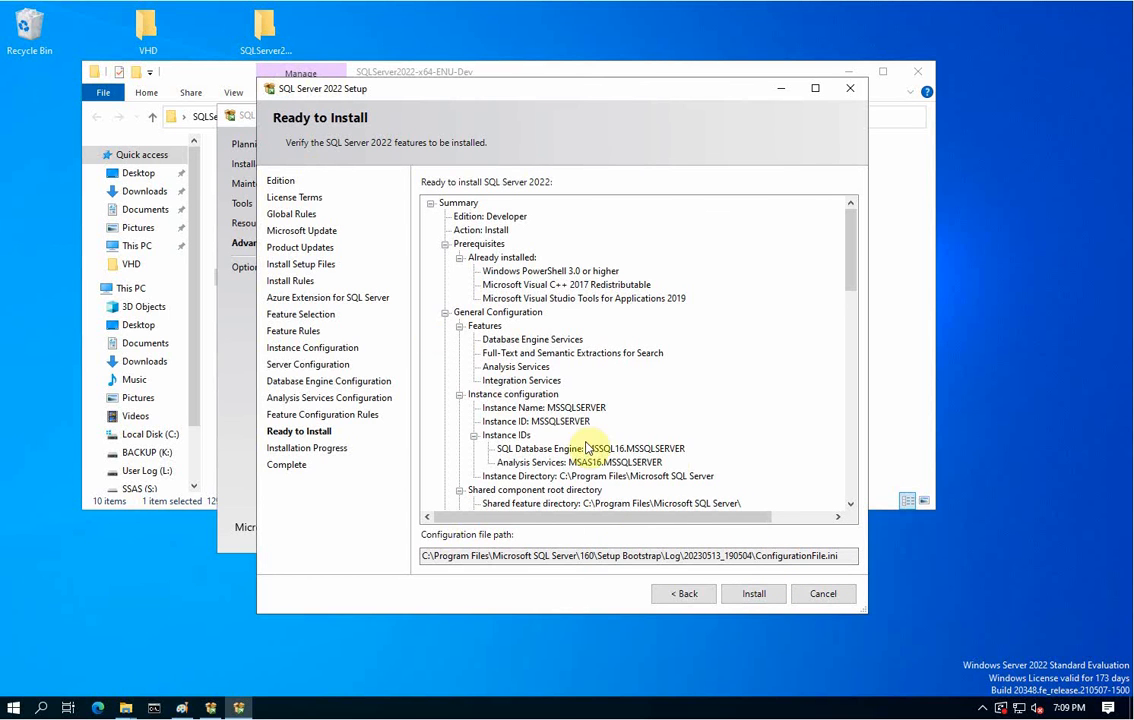
click(754, 595)
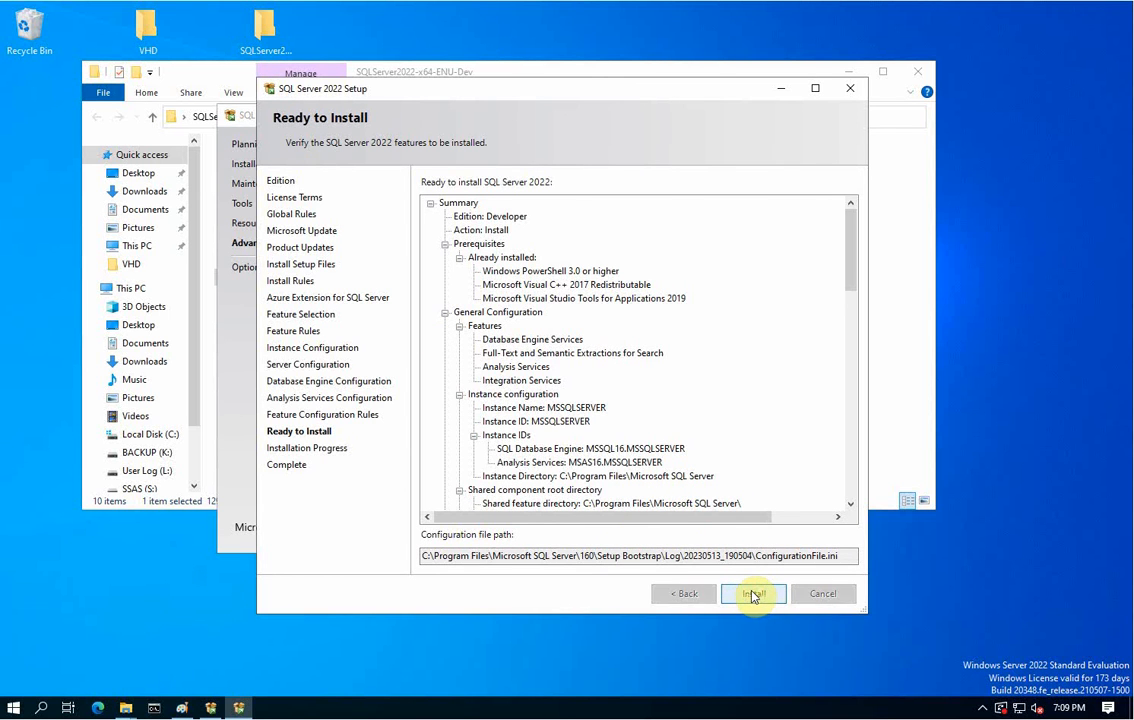
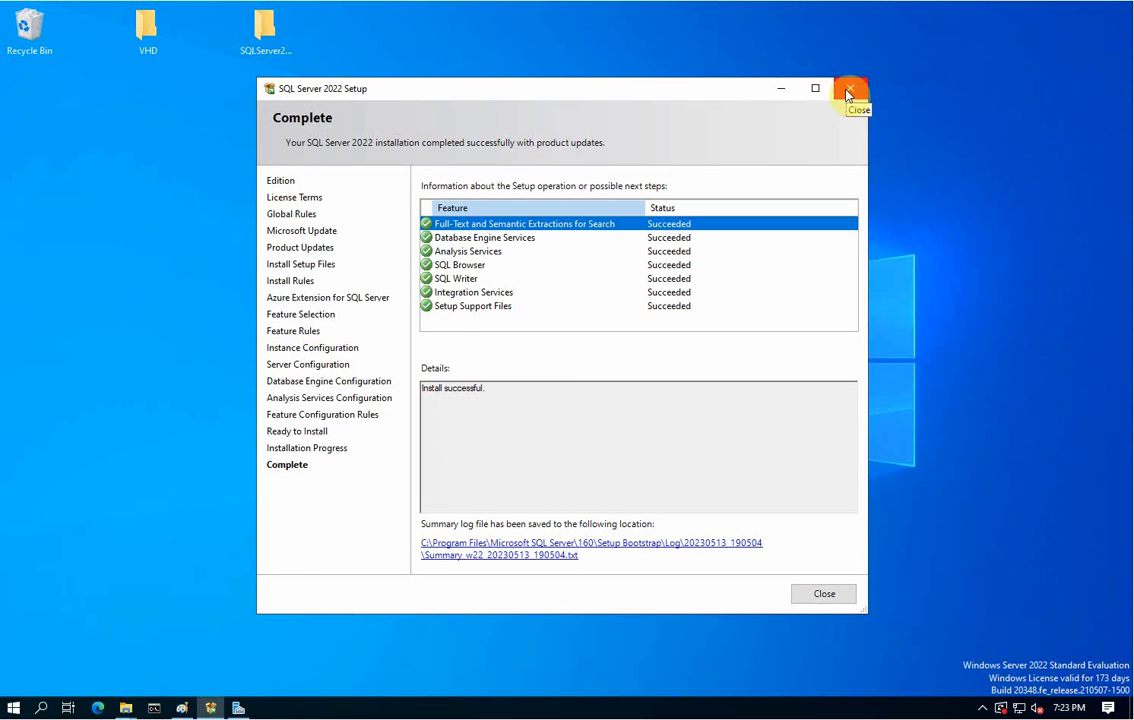
click(825, 596)
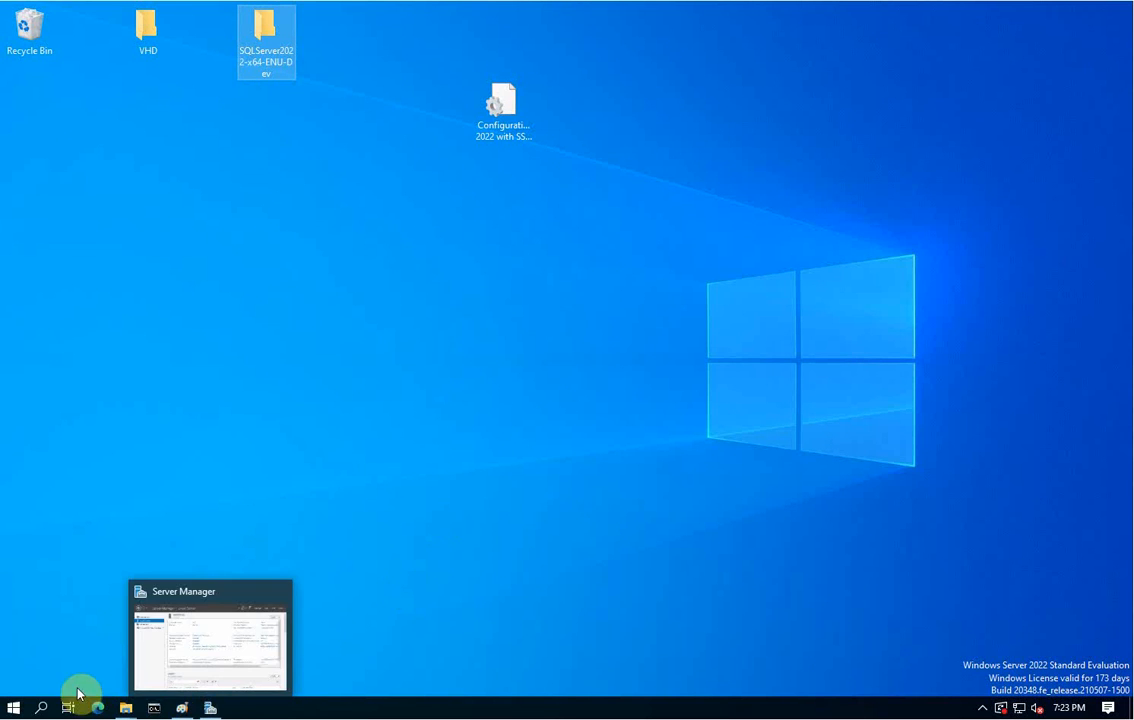
Open SQL Server 2022 Configuration Manager, allow it to make changes, and check the state of the SQL Server services.
click(12, 710)
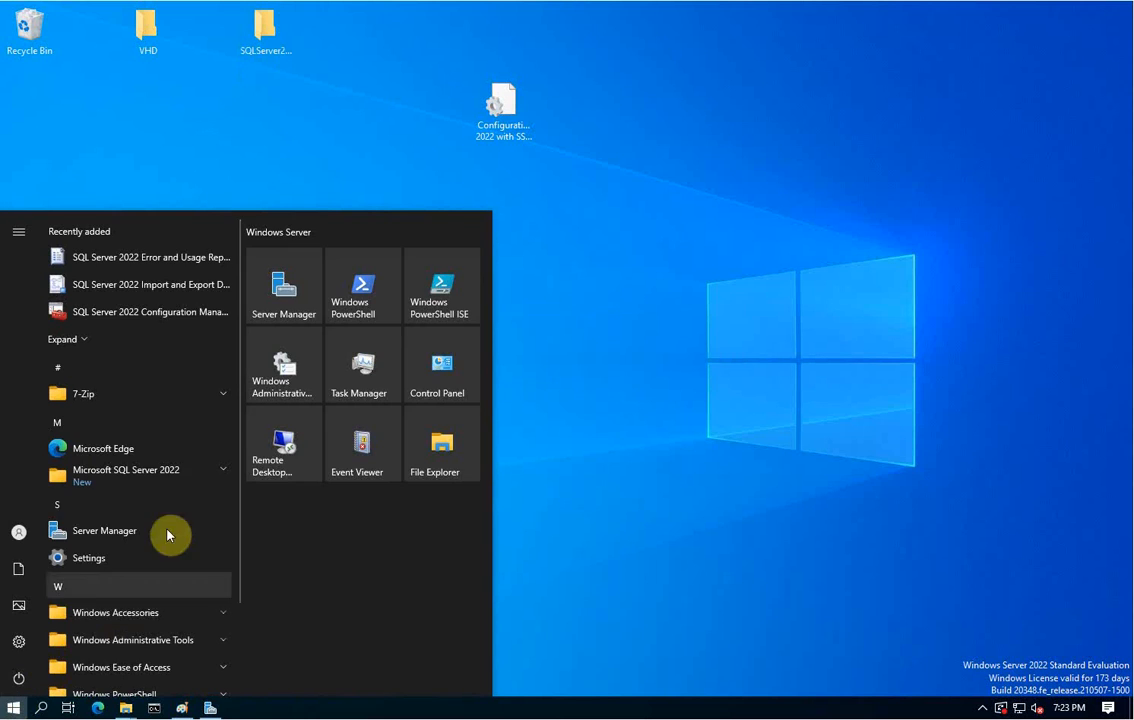
click(167, 319)
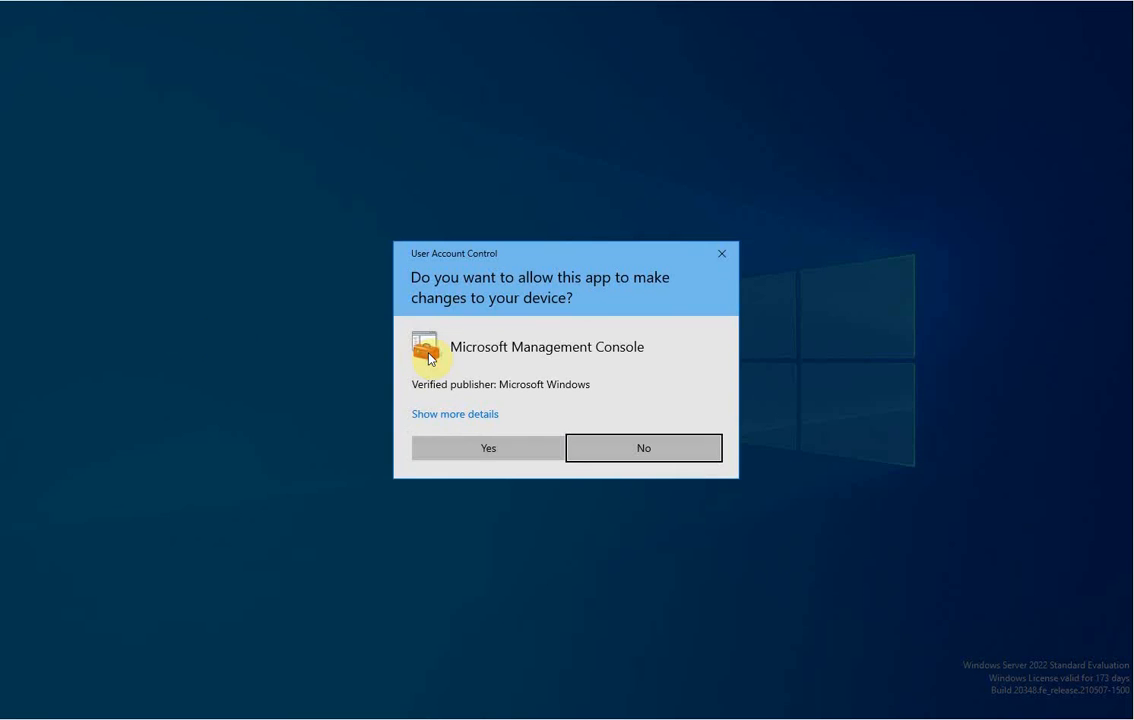
click(489, 449)
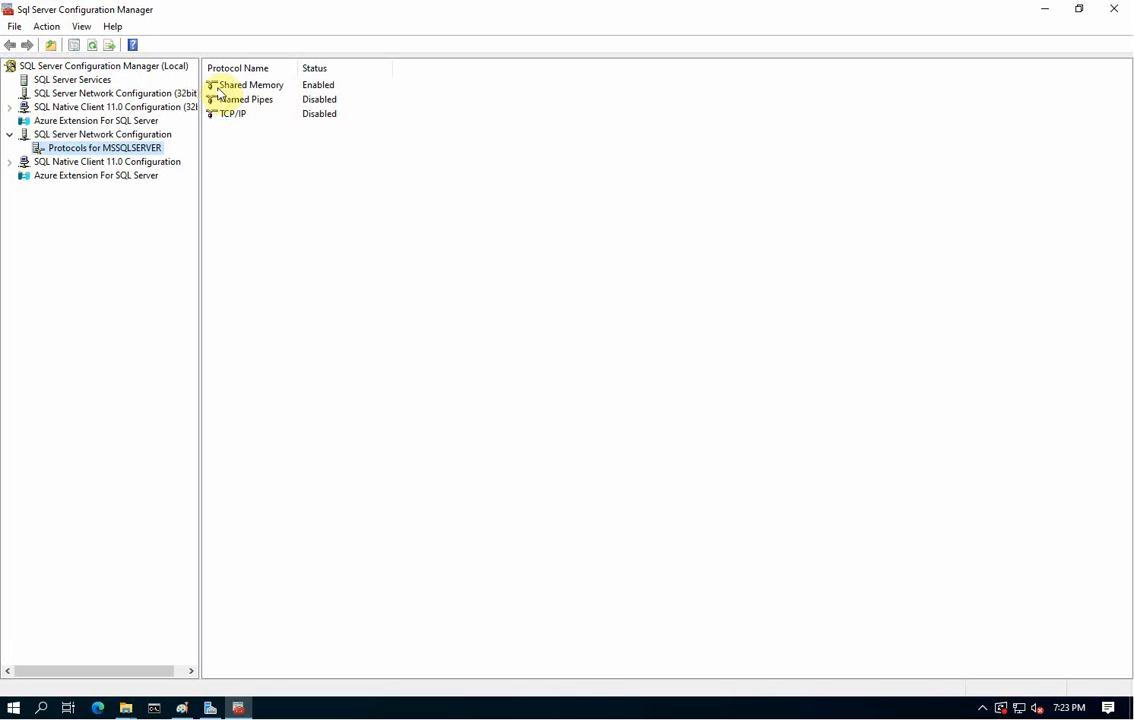
click(94, 80)
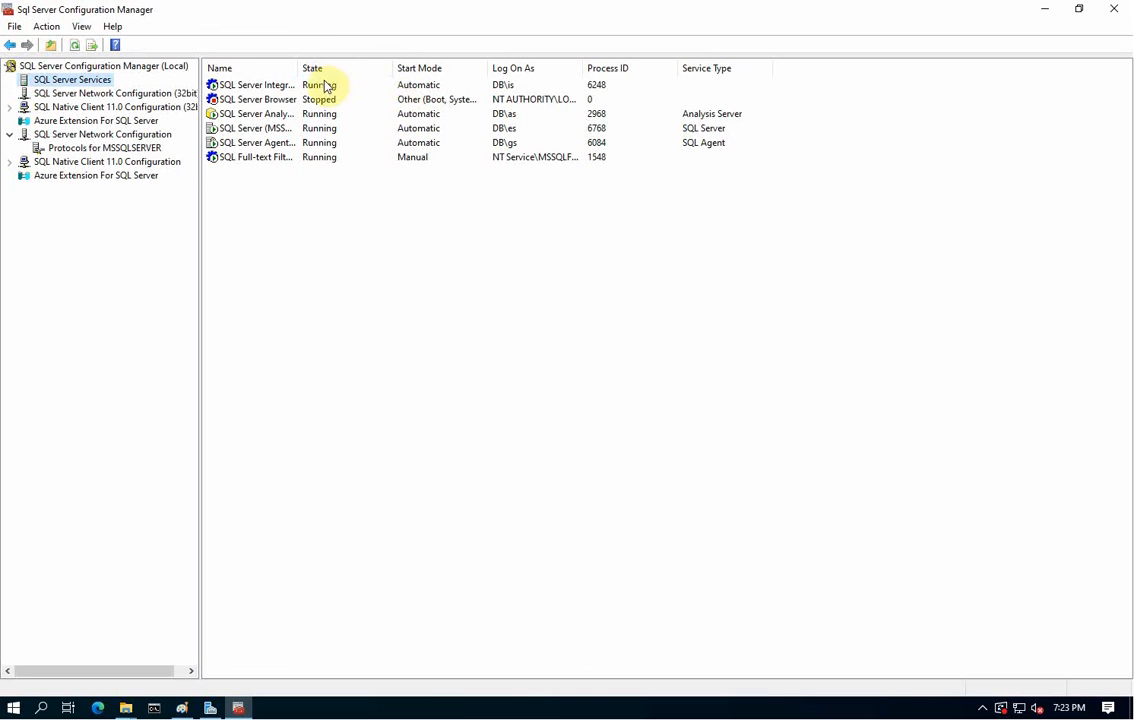
Enable the TCP/IP protocol for the MSSQLSERVER instance and acknowledge the warning about restarting the service.
click(125, 134)
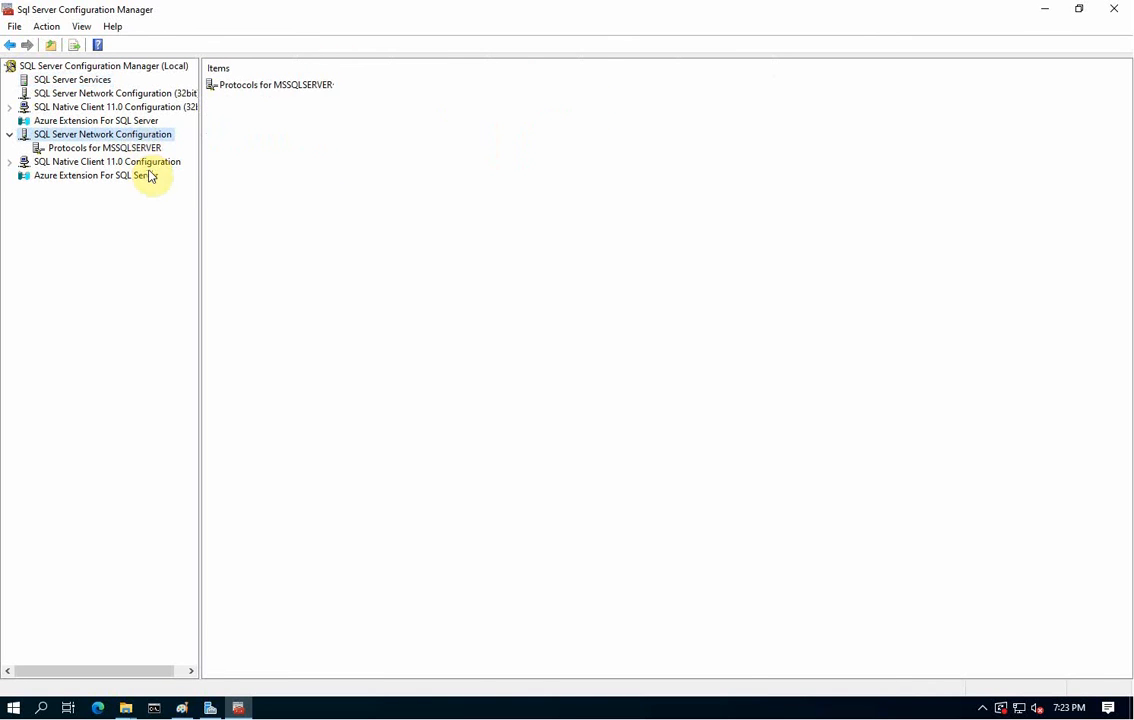
click(147, 149)
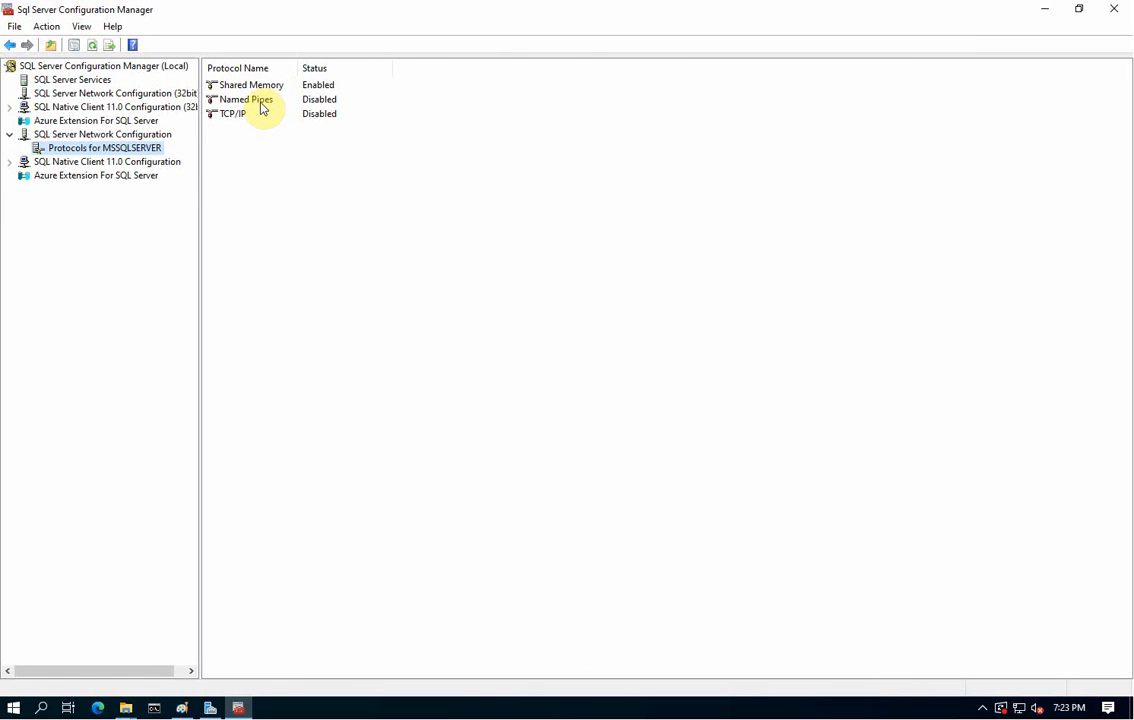
click(235, 115)
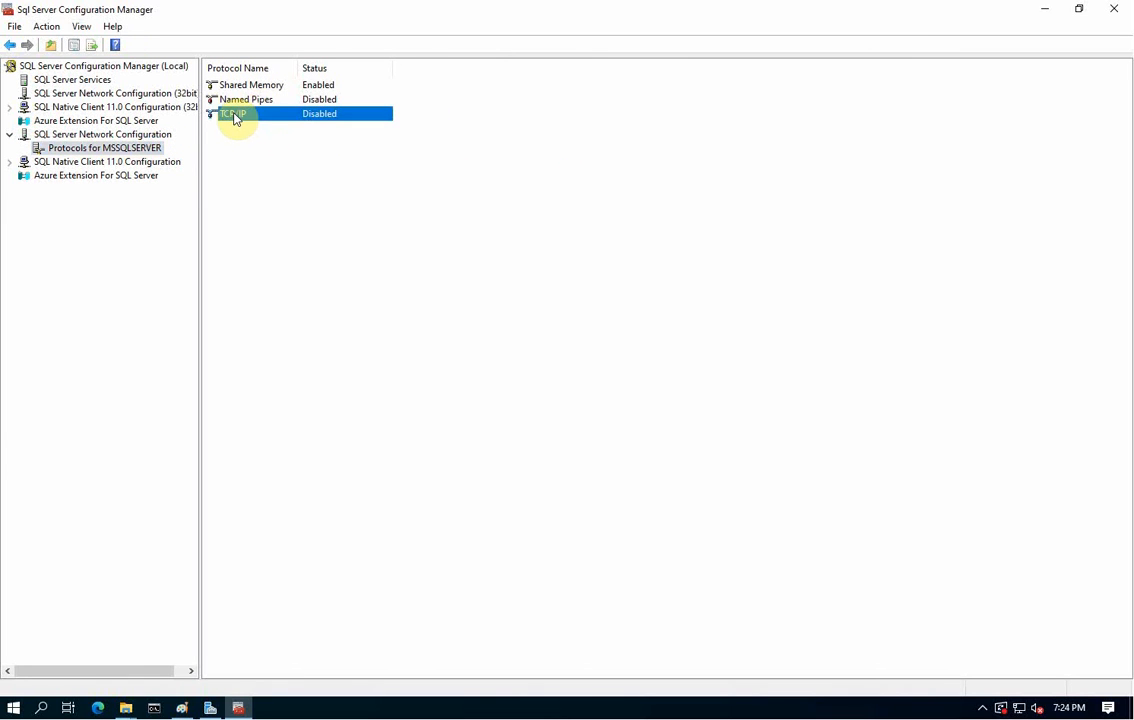
right_click(235, 115)
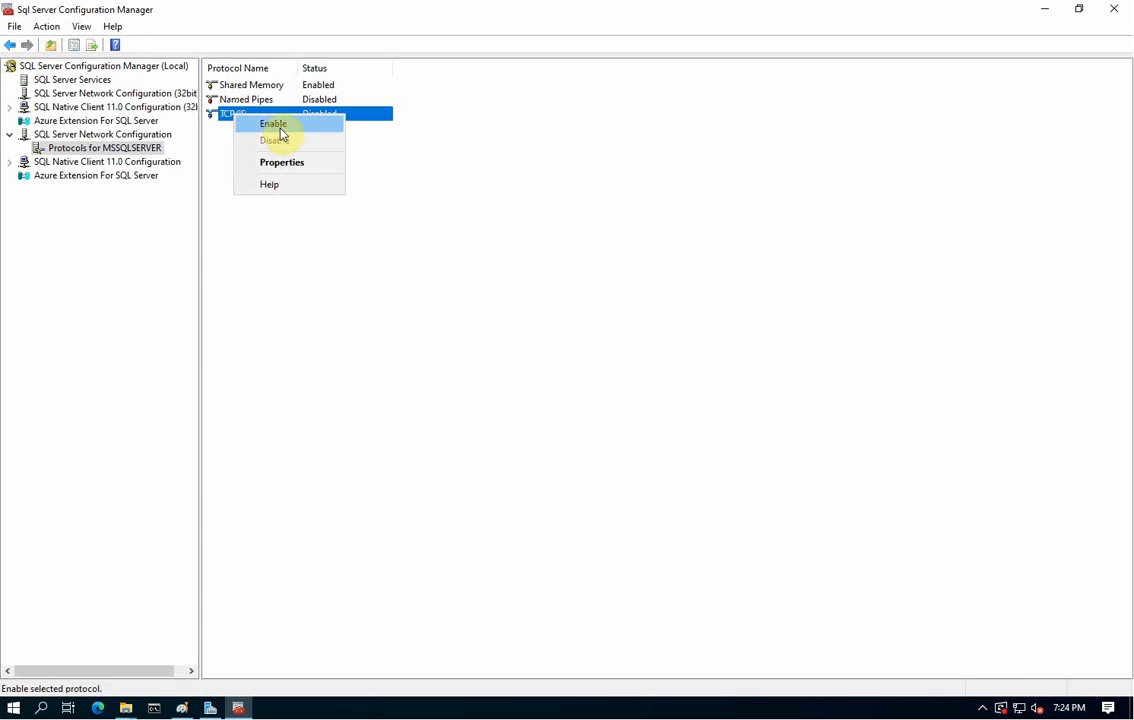
click(278, 123)
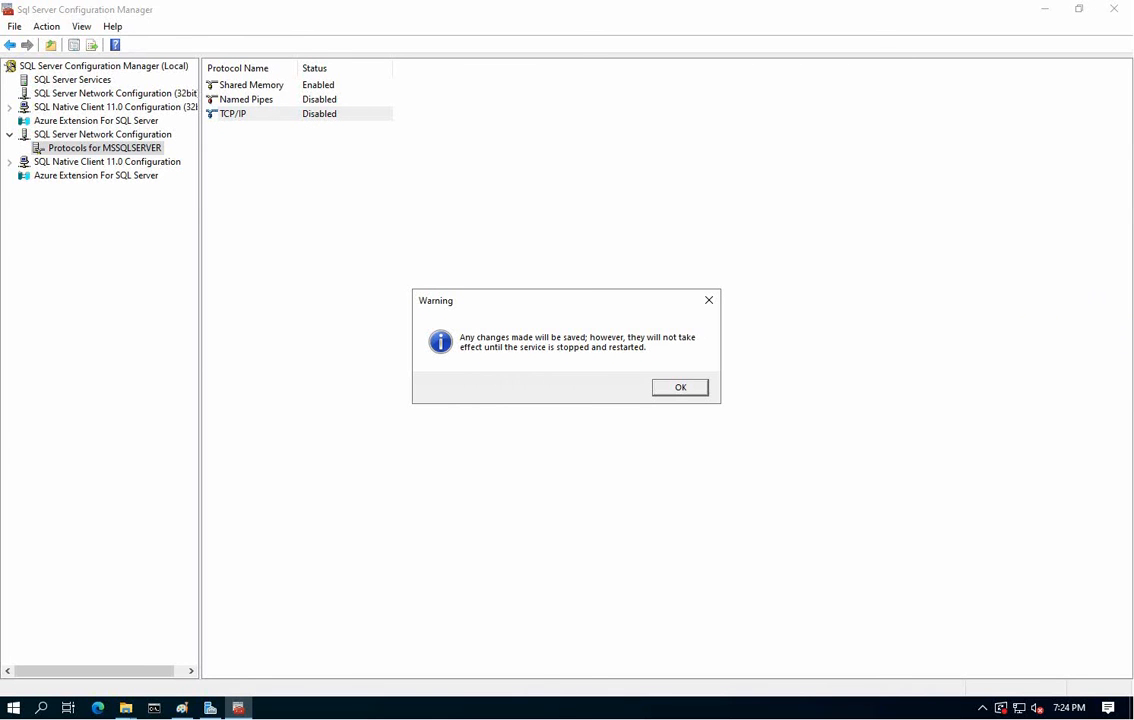
click(680, 389)
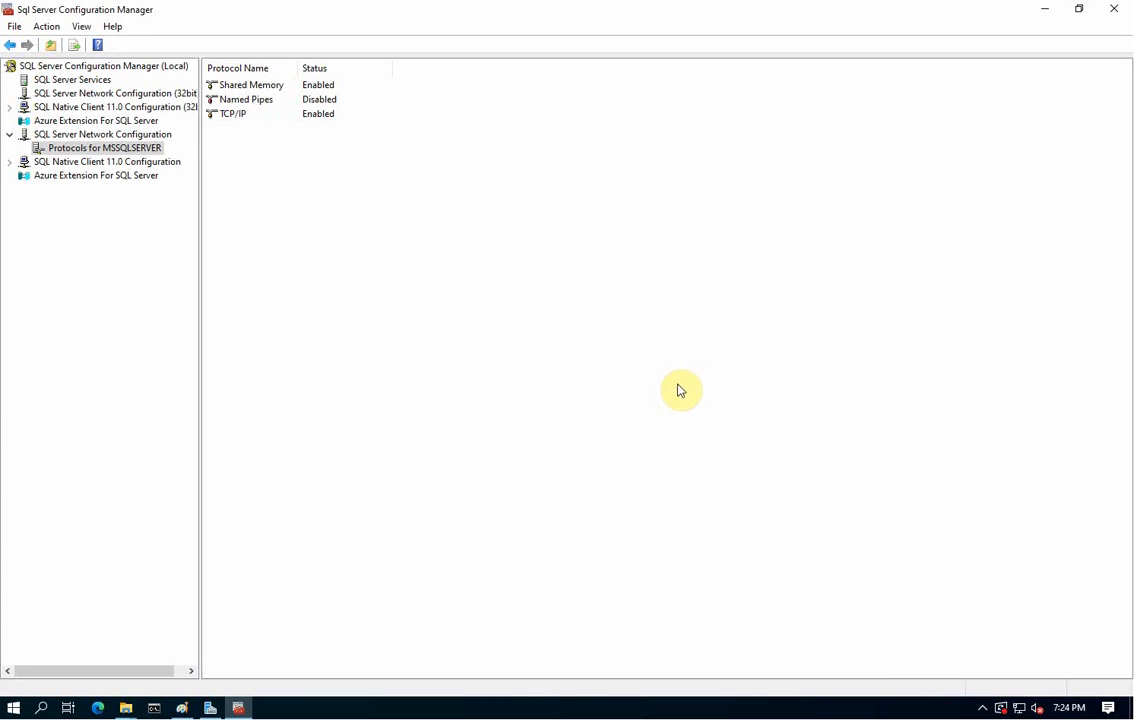
Restart the Database Engine service of the MSSQLSERVER instance from the SQL Server services list.
click(89, 84)
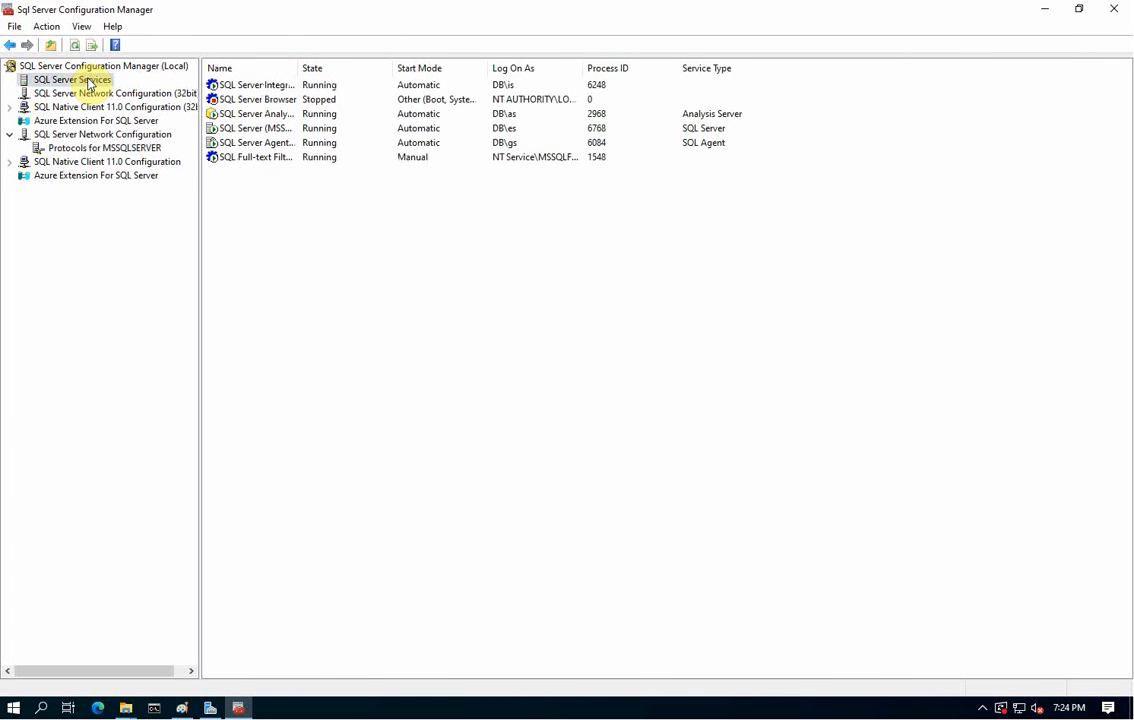
click(264, 130)
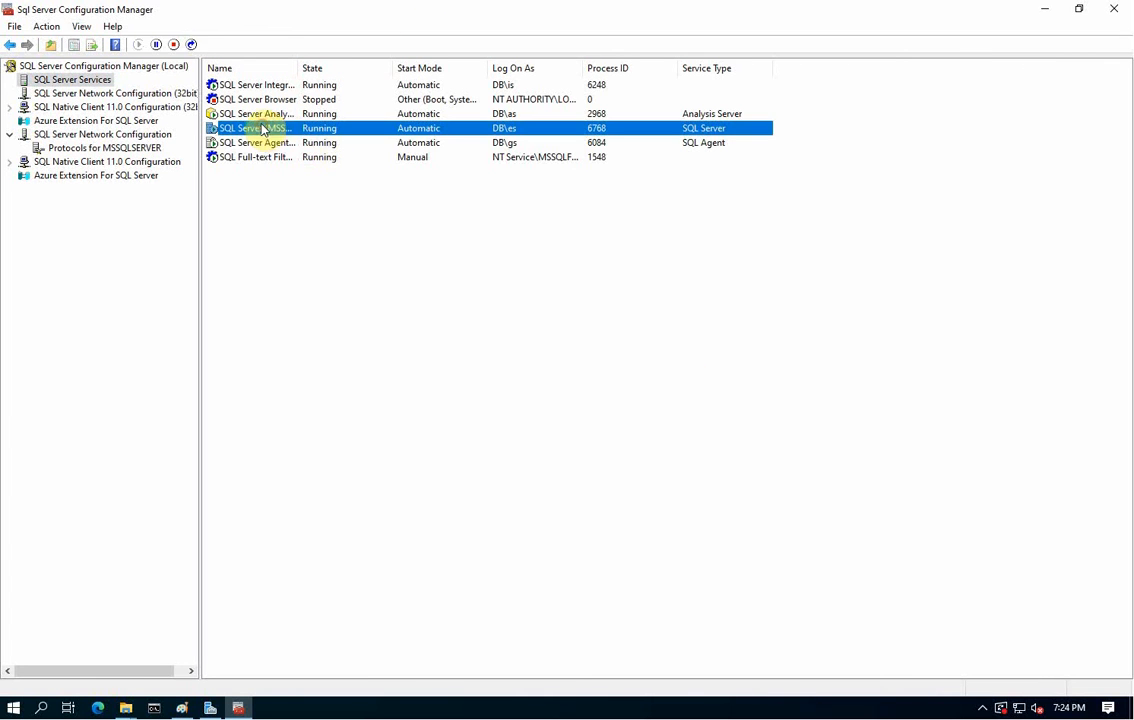
click(192, 45)
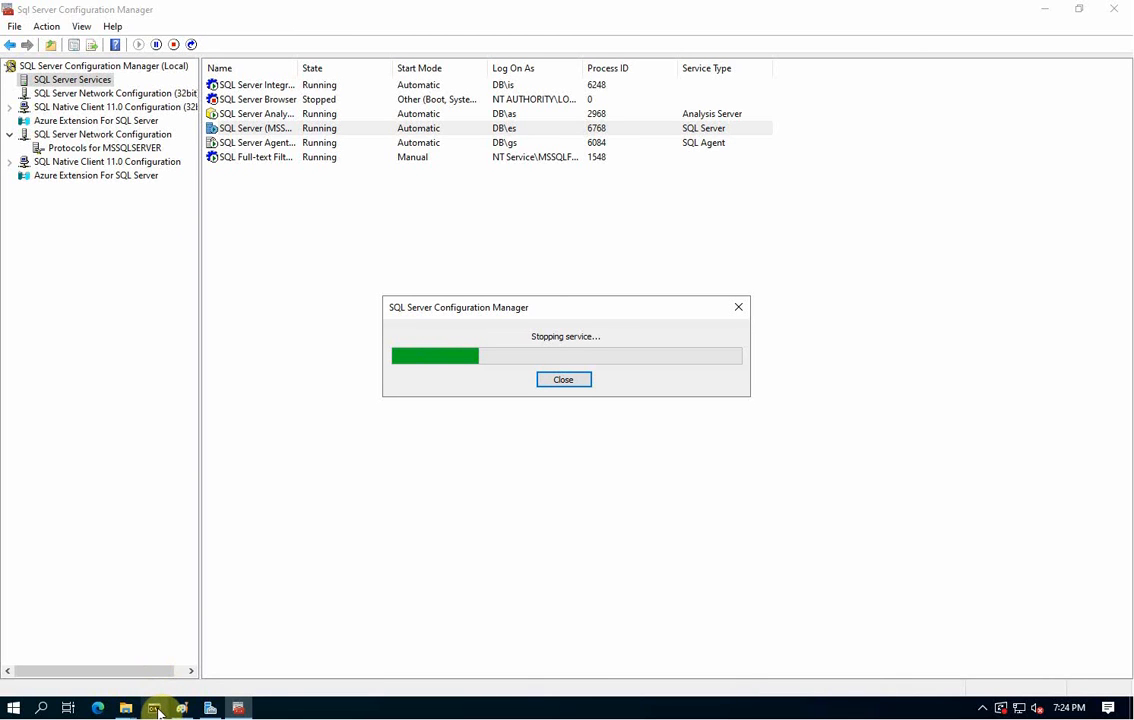
Open Command Prompt, start a sqlcmd session on the local server, and minimize SQL Server Configuration Manager.
click(155, 710)
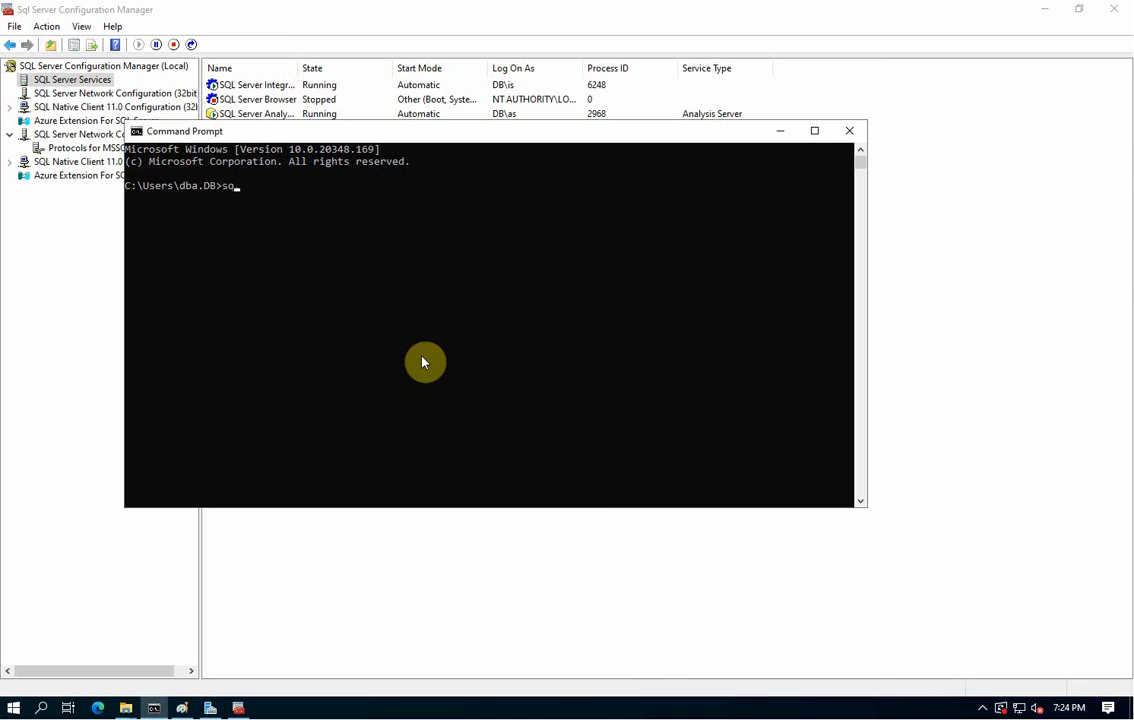
text(sqlcmd)
drag(476, 143, 589, 182)
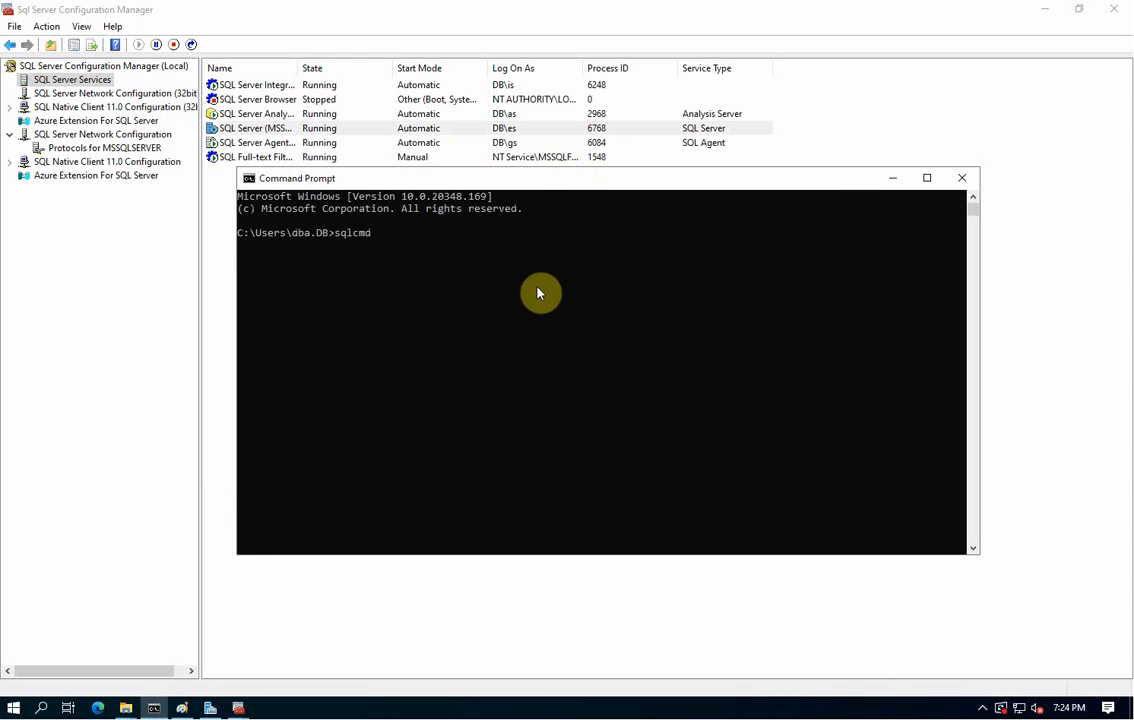
key(Return)
click(1046, 10)
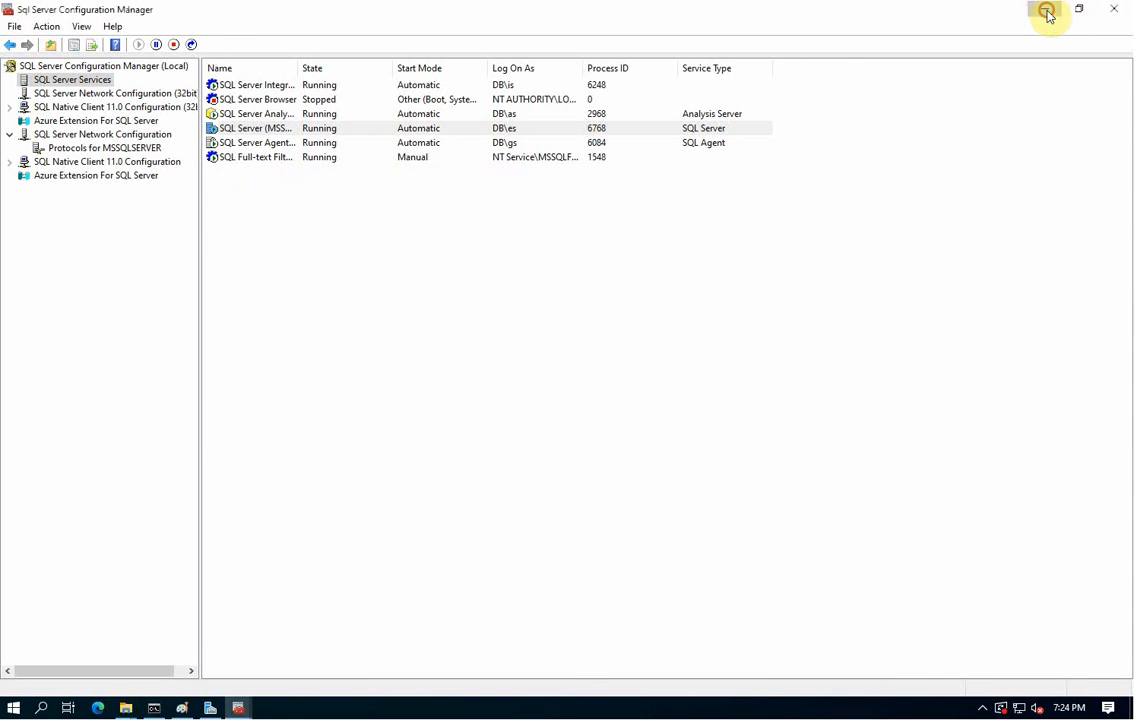
click(1046, 10)
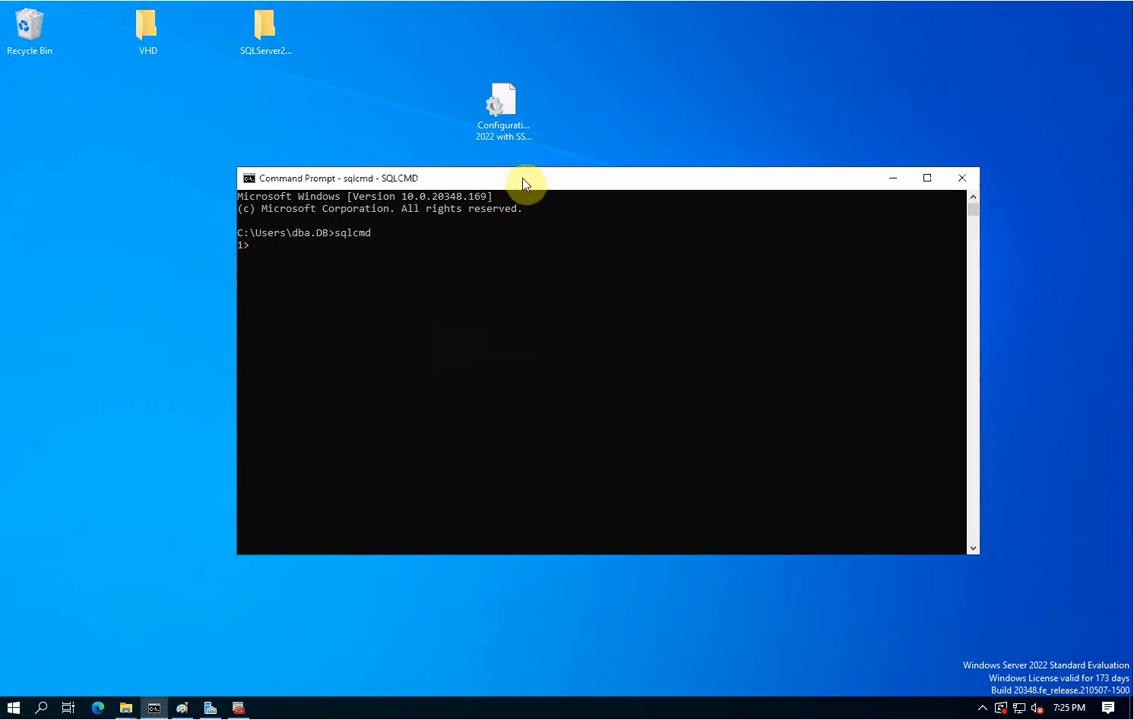
drag(522, 183, 466, 172)
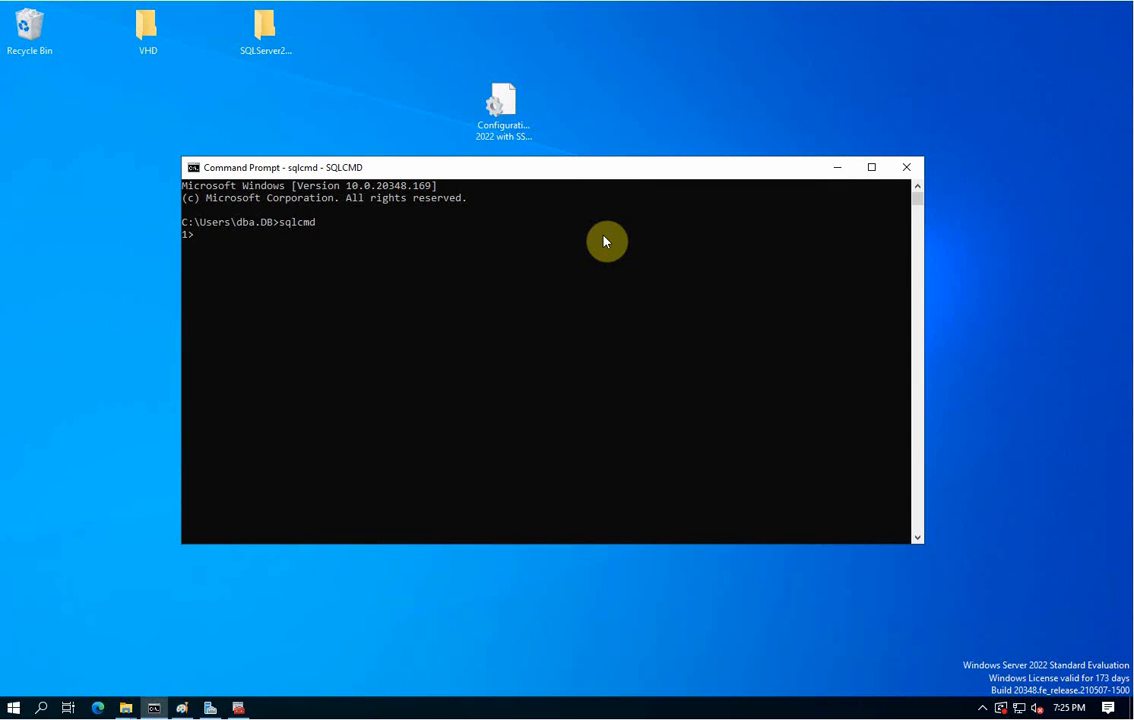
text(lect @@version)
key(Return)
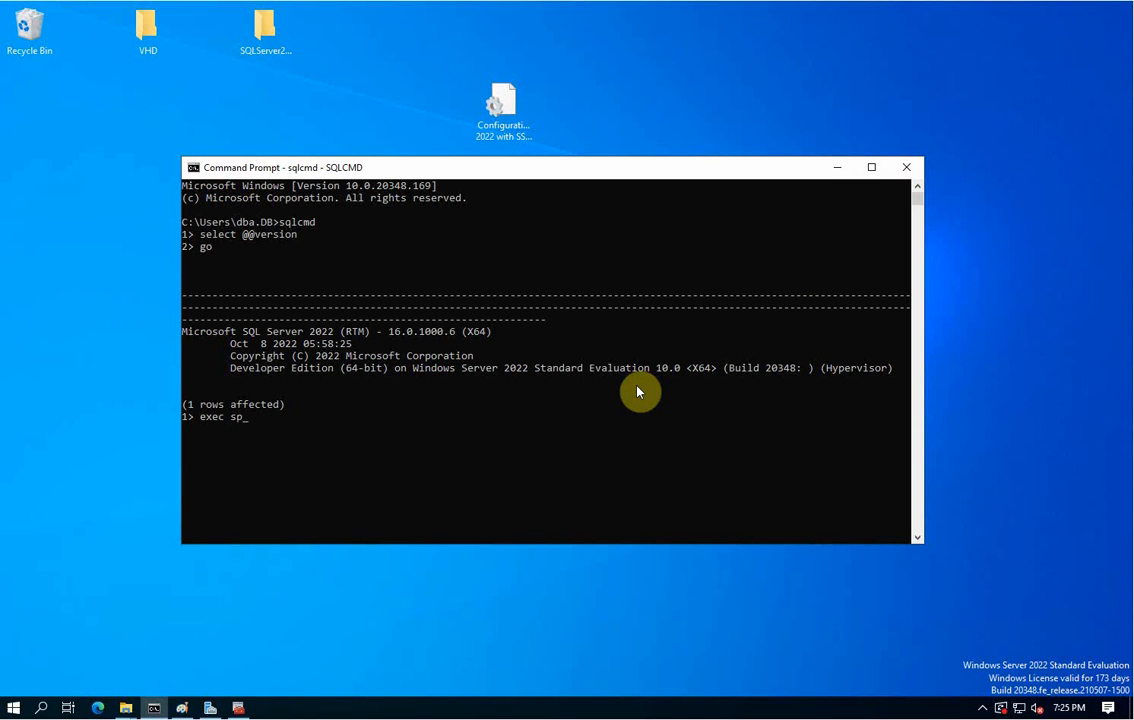
text(taba)
text(tab)
key(Return)
text(go)
key(Return)
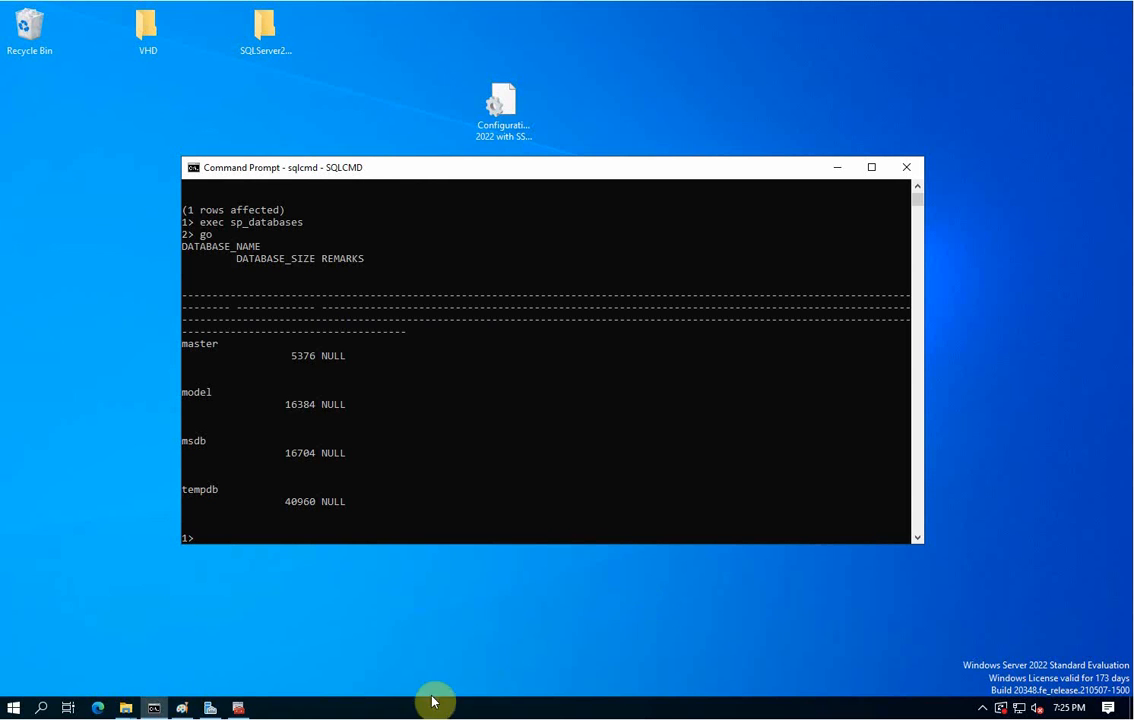
Switch to SQL Server Management Studio and connect to Database Engine win22 as sa with SQL Server Authentication, entering and remembering the login password.
mouse_move(210, 707)
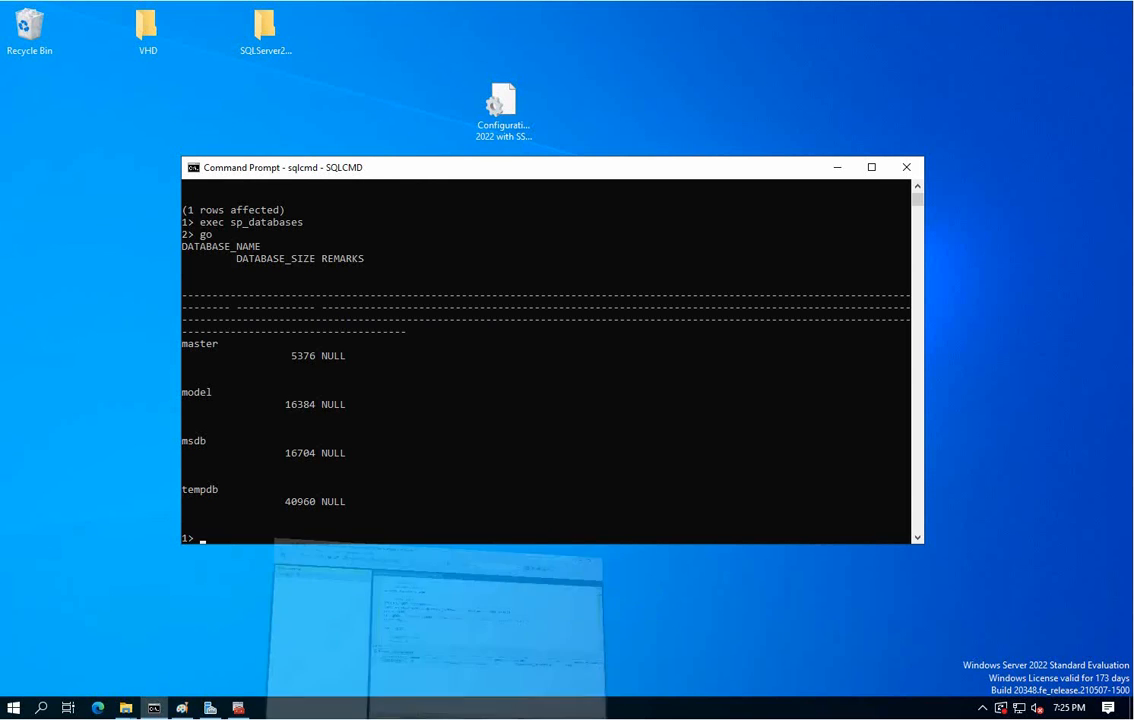
click(392, 645)
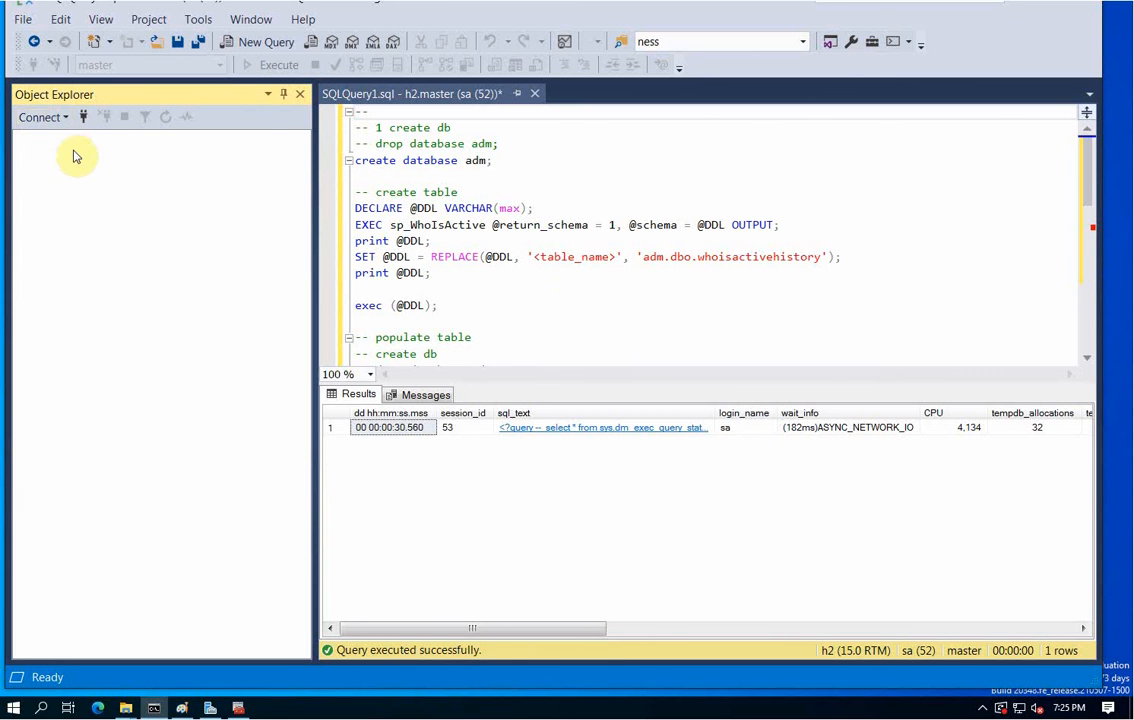
click(45, 117)
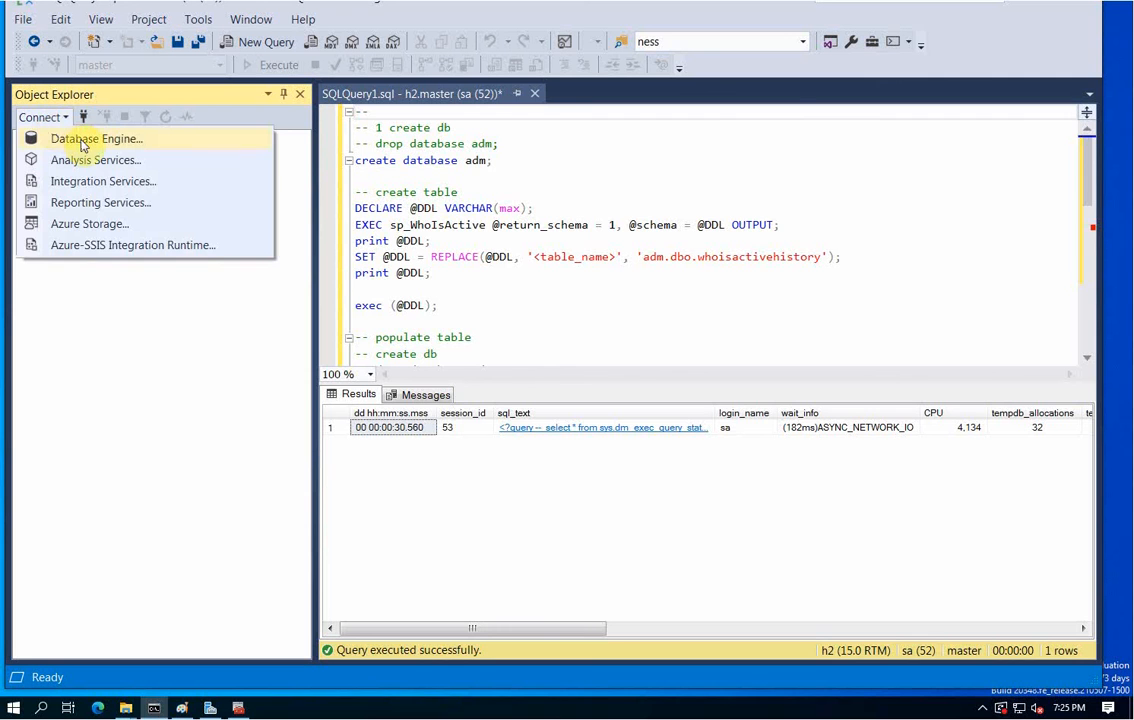
click(83, 140)
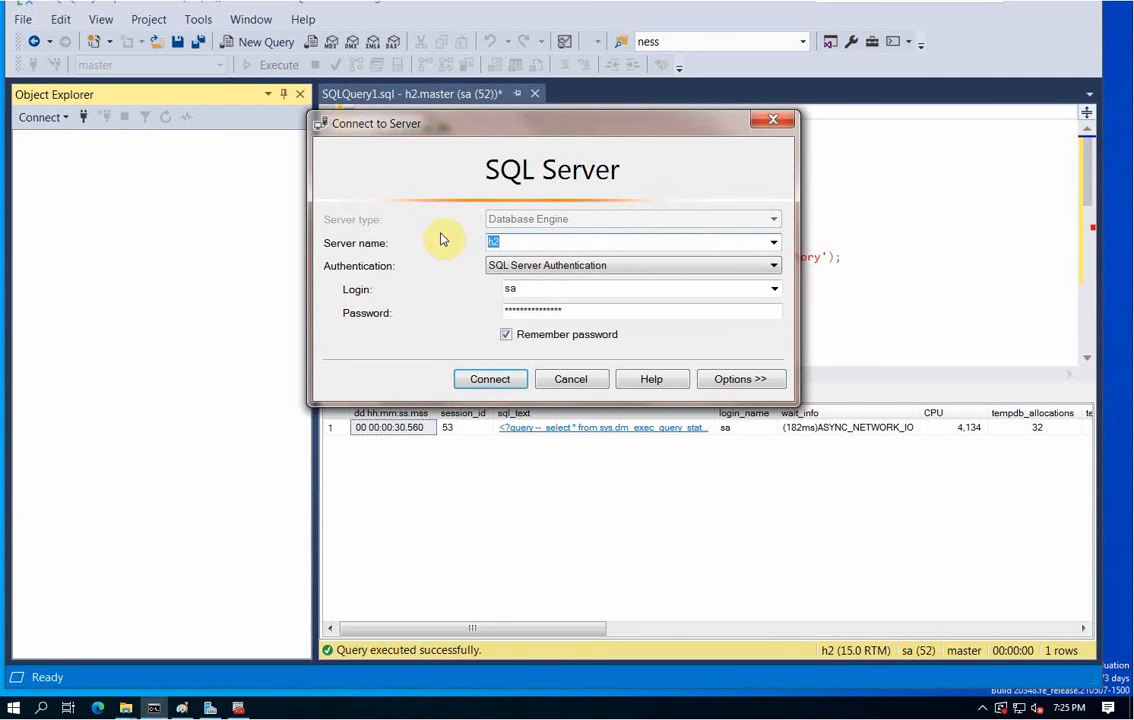
text(win22)
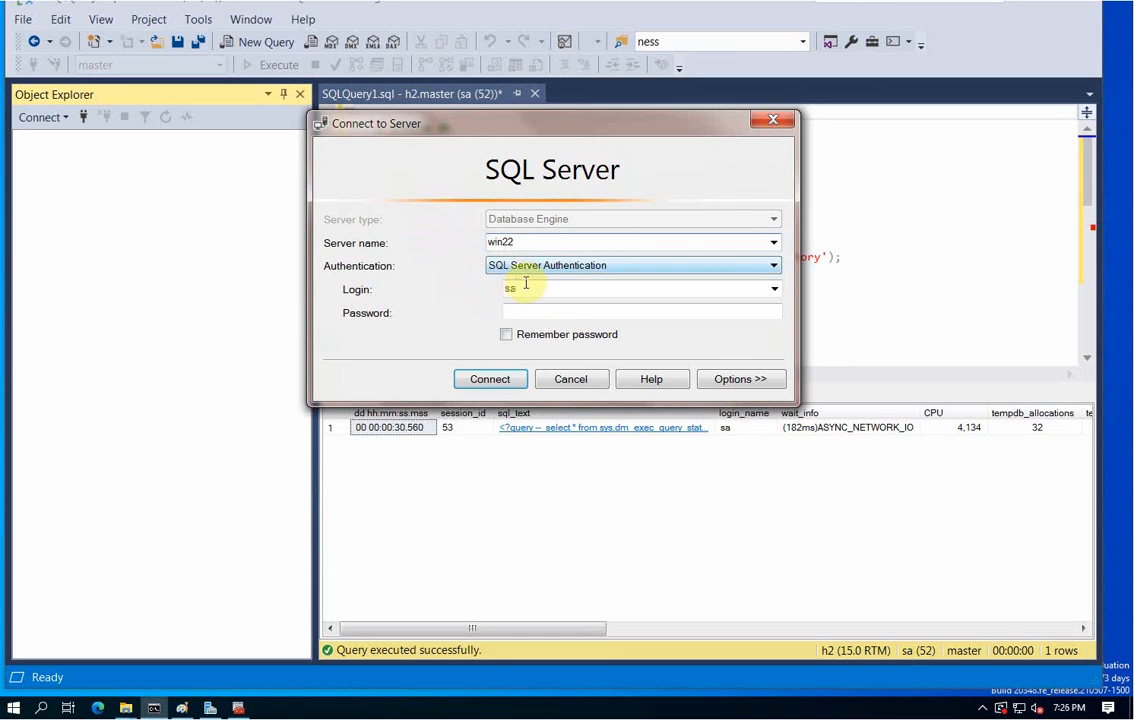
click(565, 316)
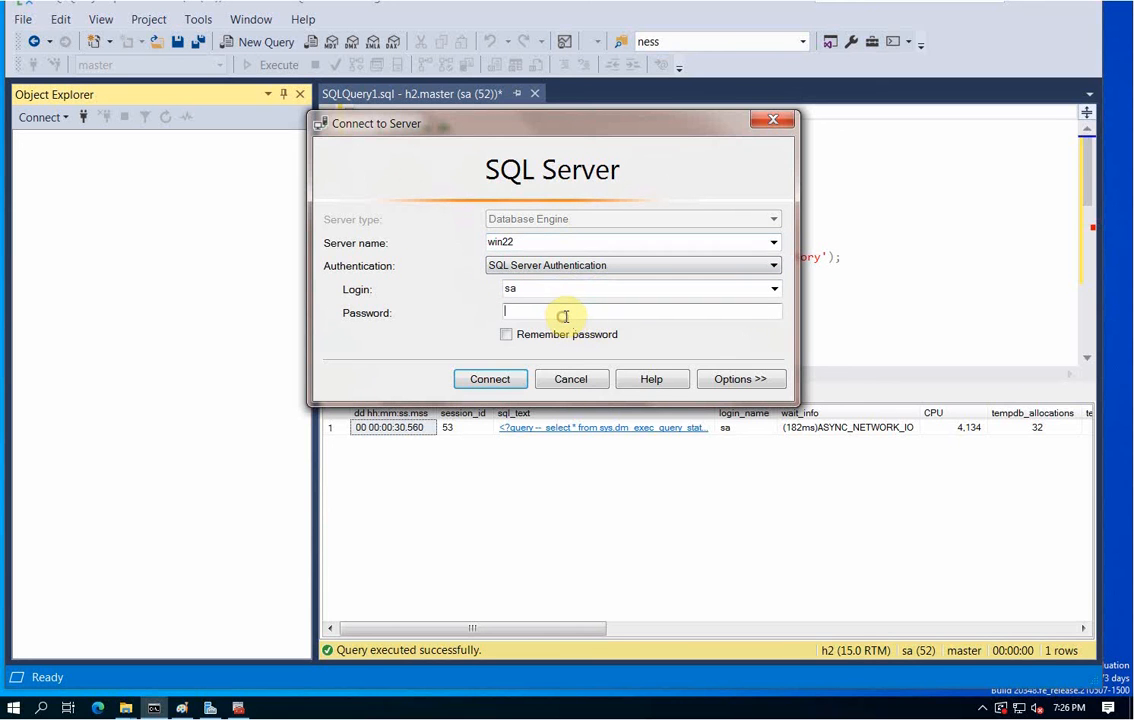
text(****)
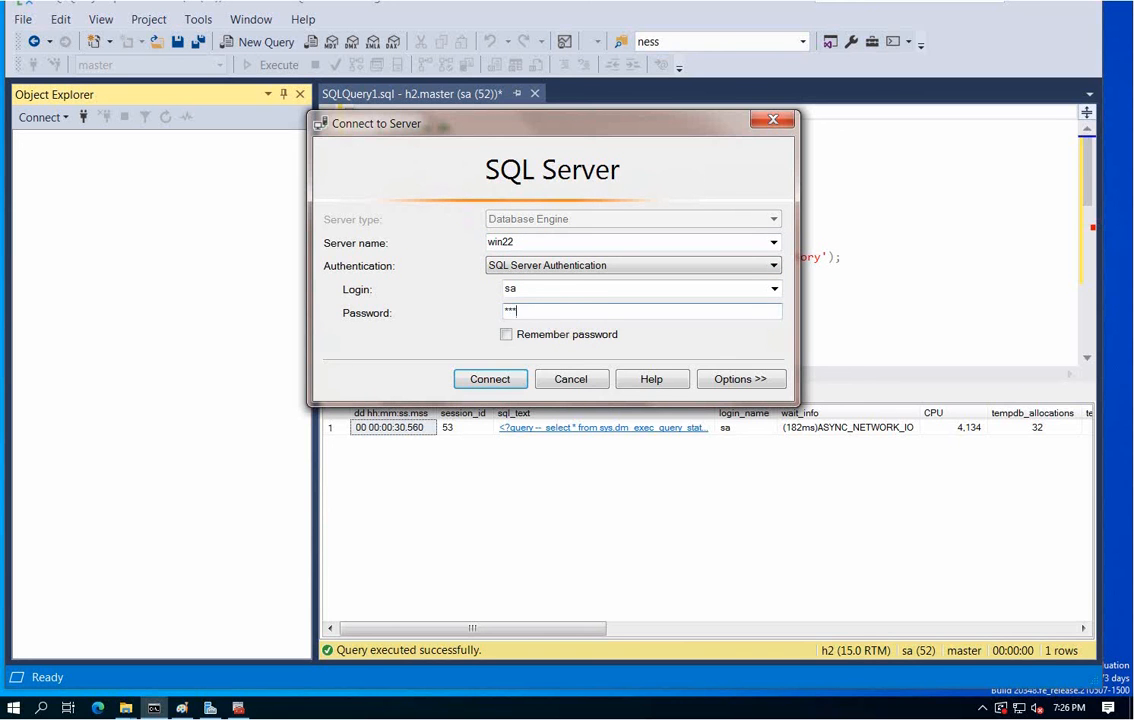
text(********)
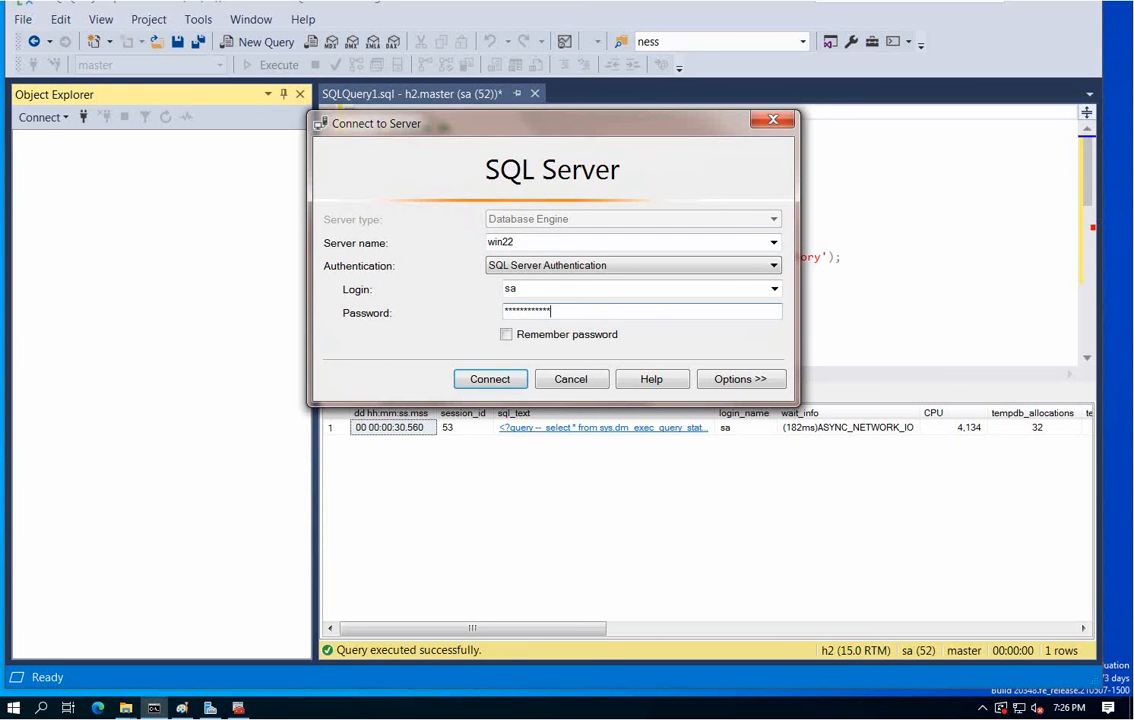
click(510, 335)
click(500, 377)
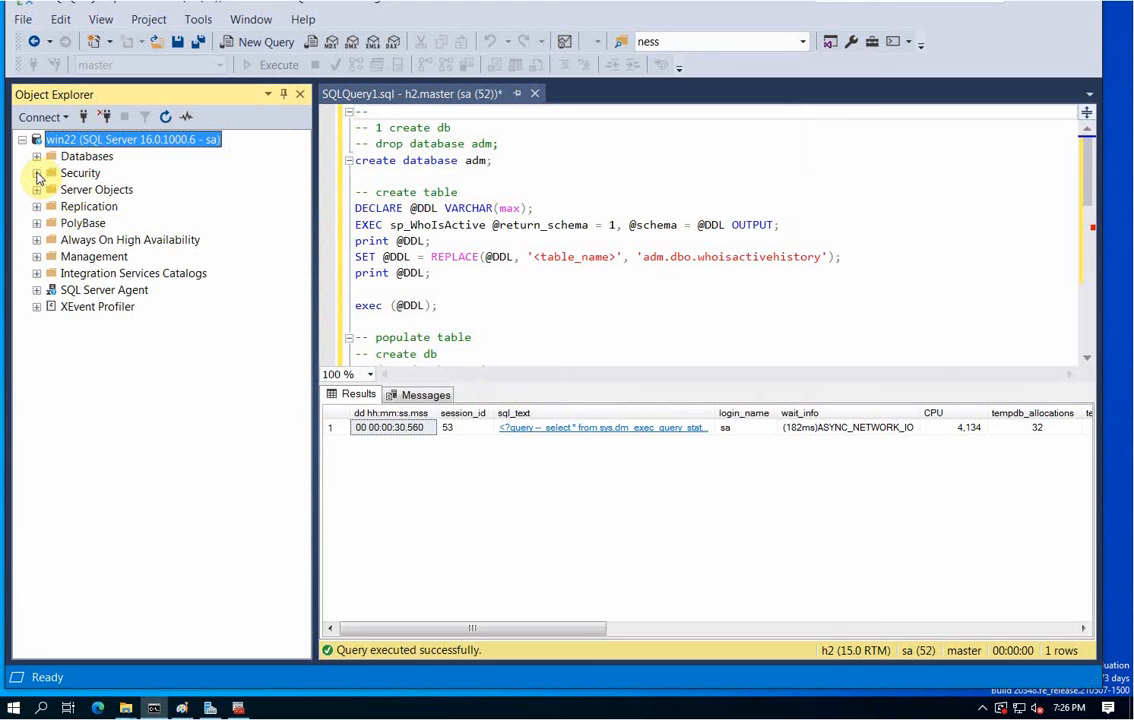
Examine the Security, Databases and SQL Server Agent Jobs nodes of win22, and minimize Management Studio.
click(37, 174)
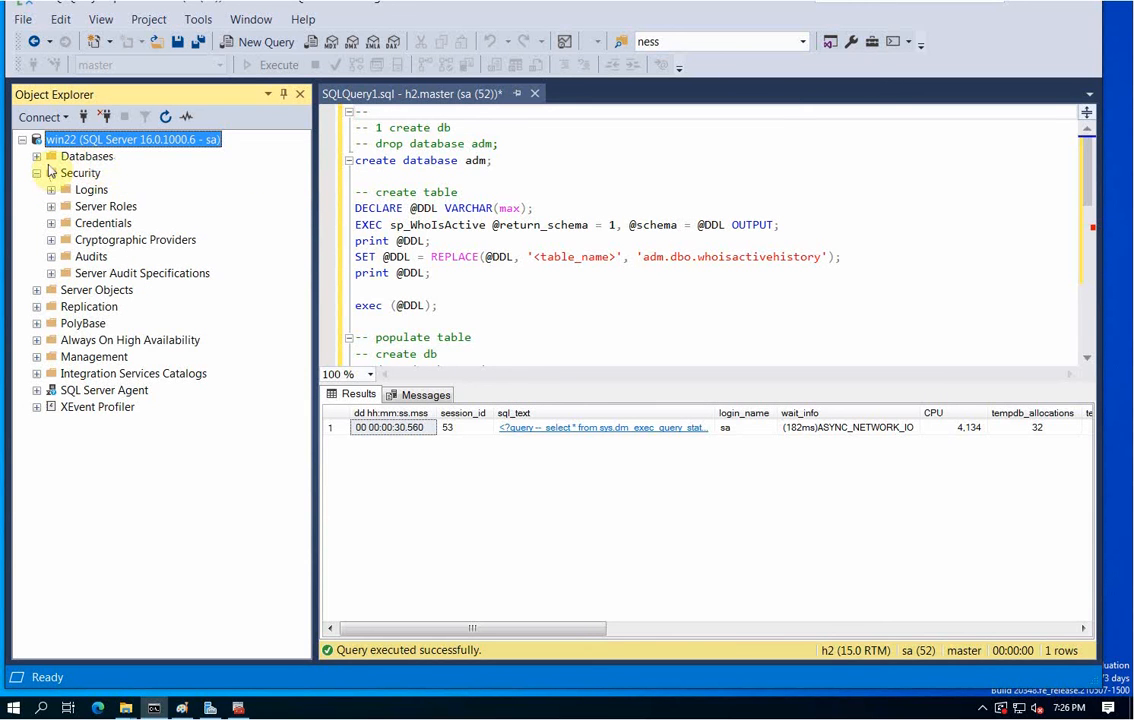
click(36, 157)
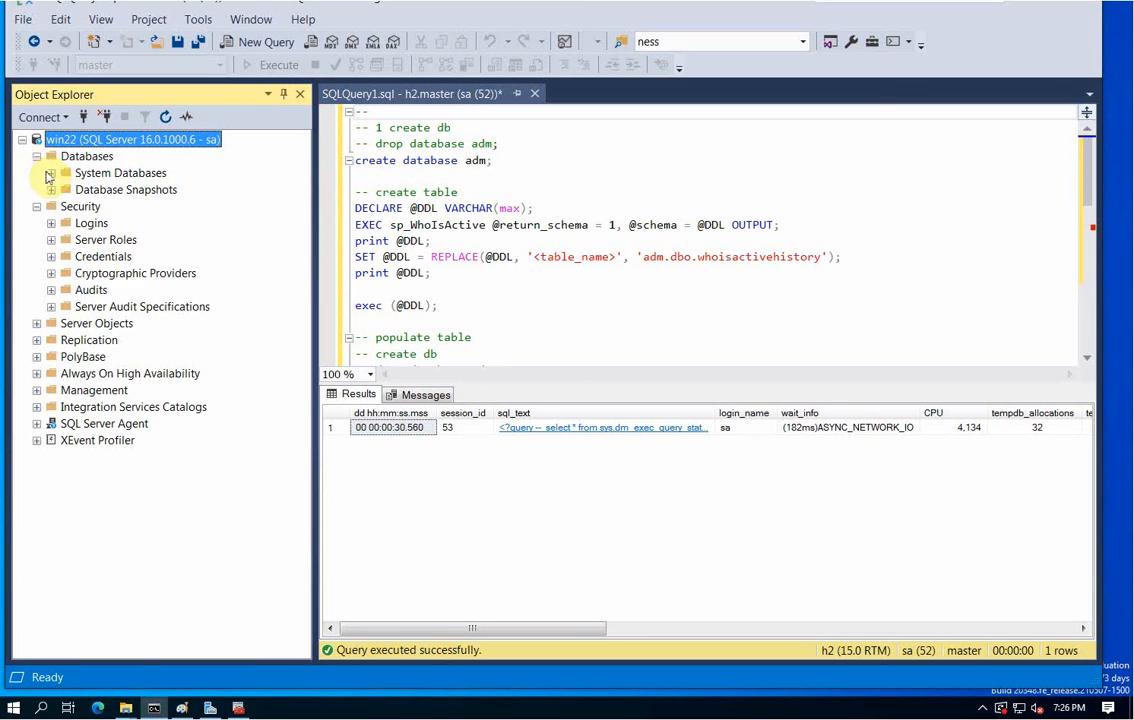
click(51, 173)
click(37, 158)
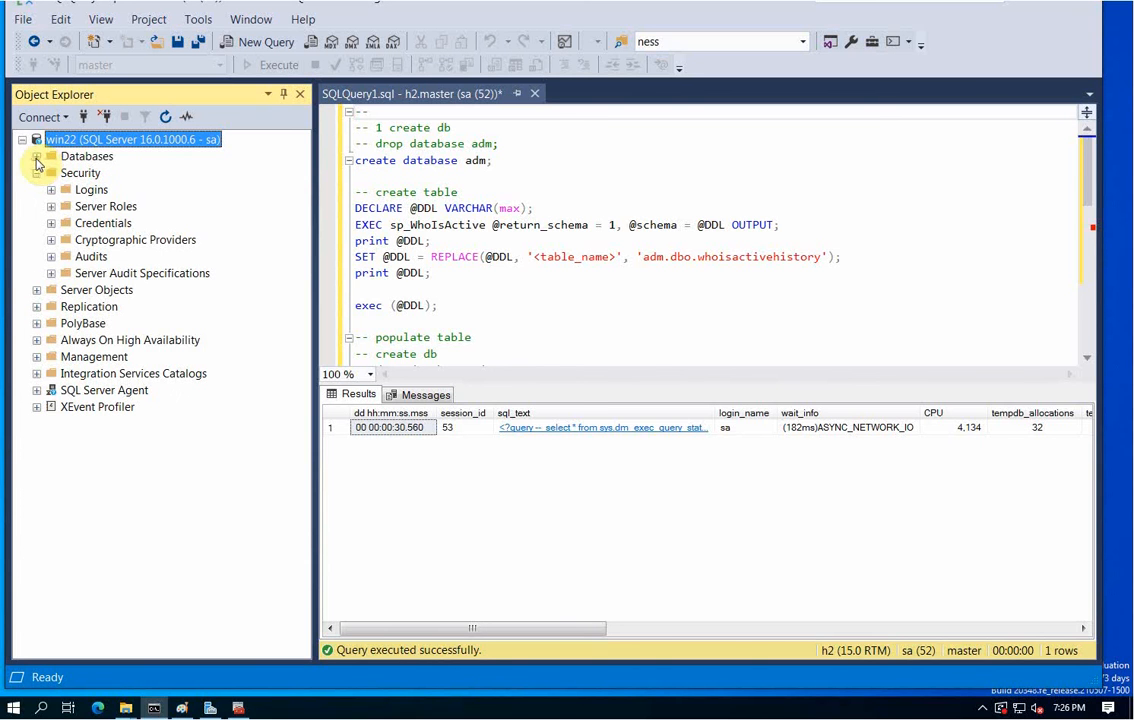
click(37, 391)
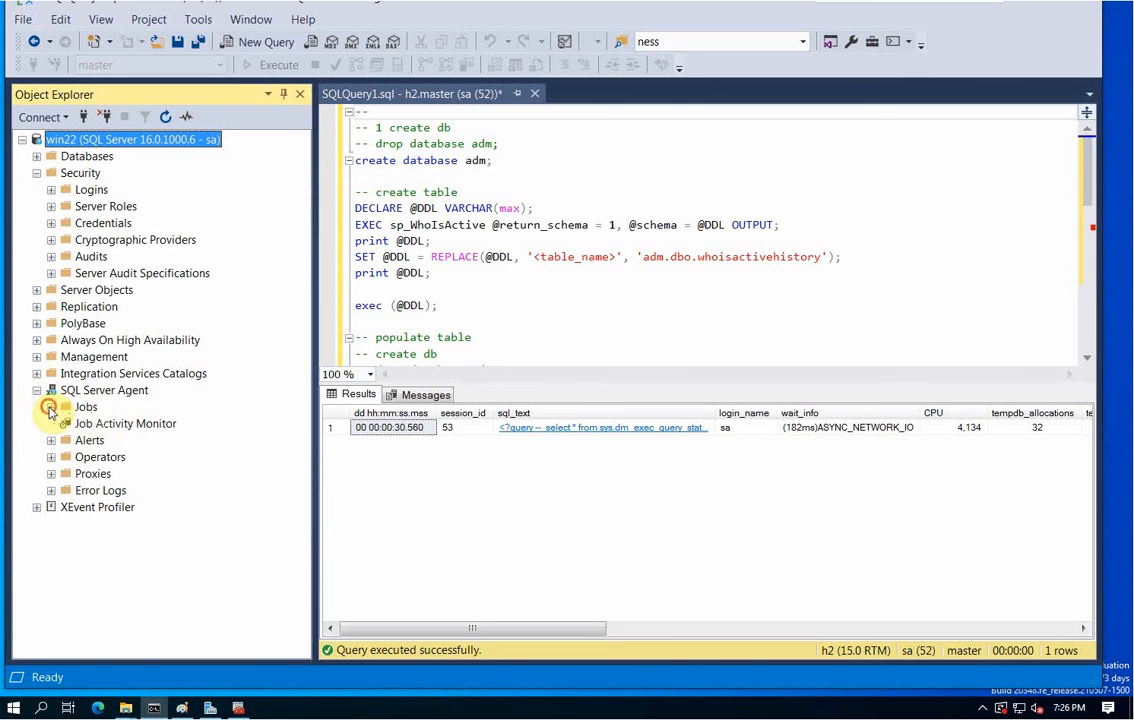
click(51, 407)
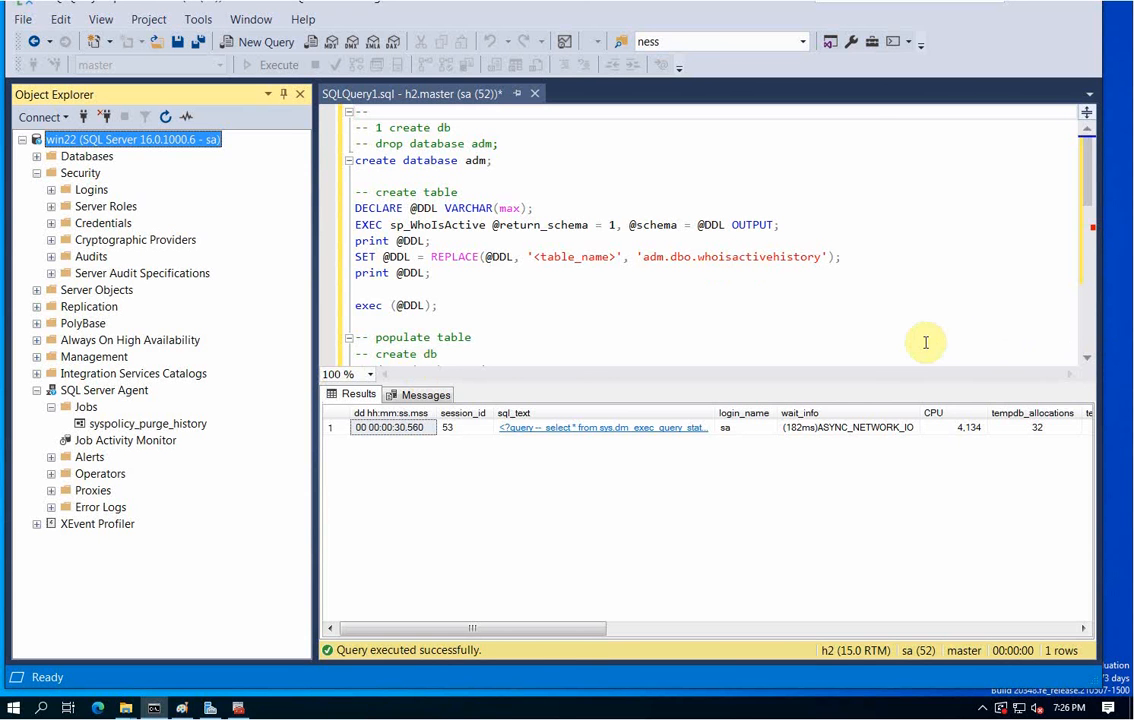
click(1005, 8)
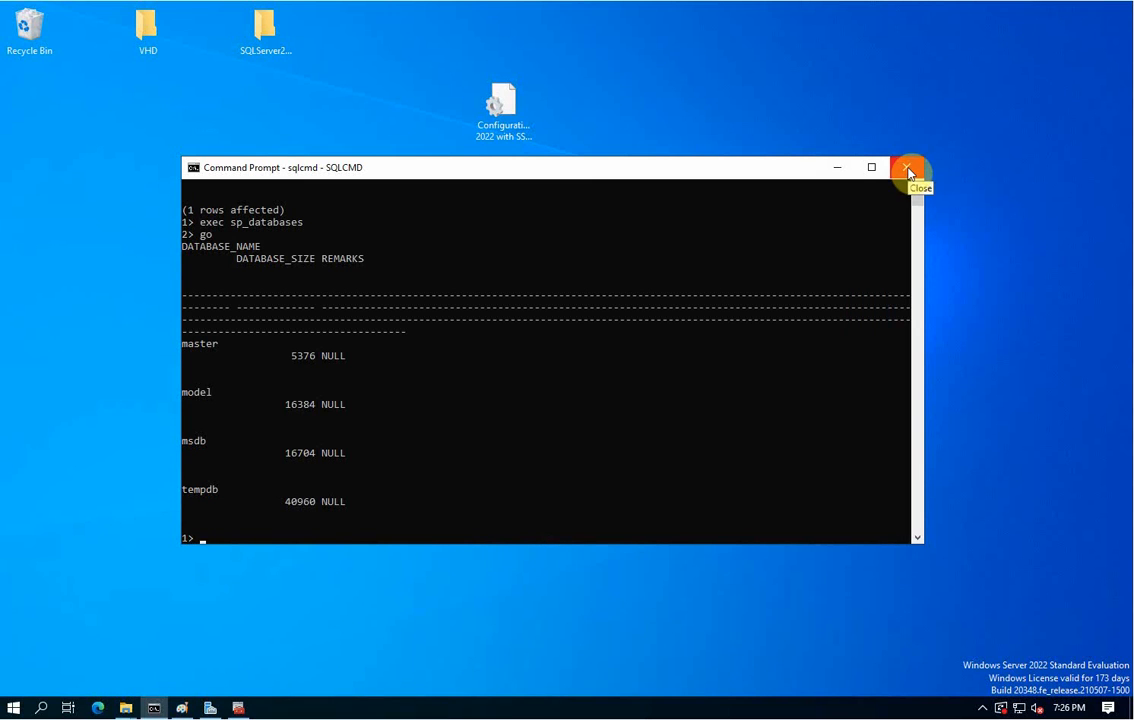
Quit the sqlcmd session and close the Command Prompt.
click(690, 383)
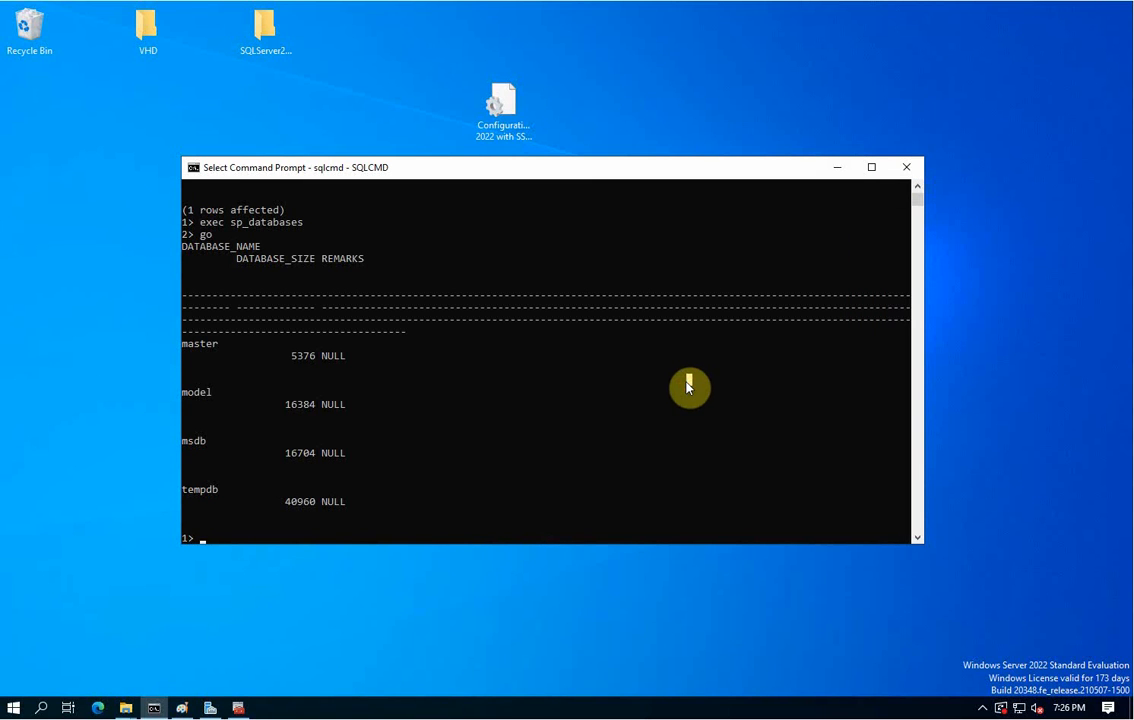
key(Escape)
text(quit)
key(Return)
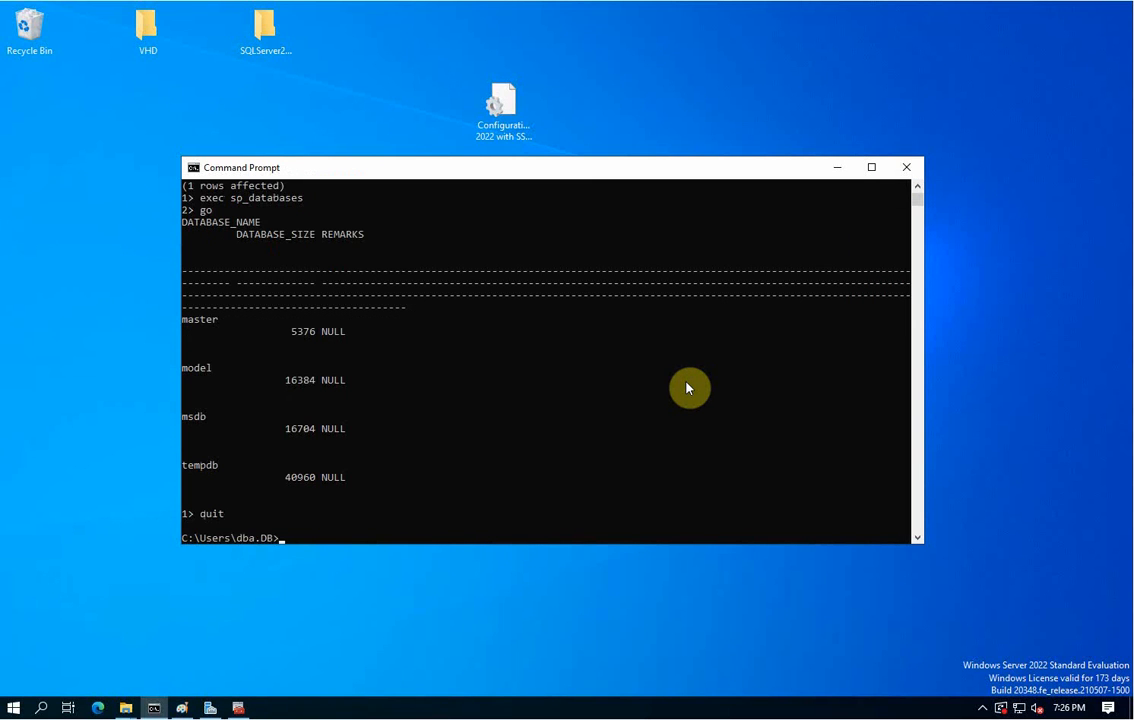
click(906, 167)
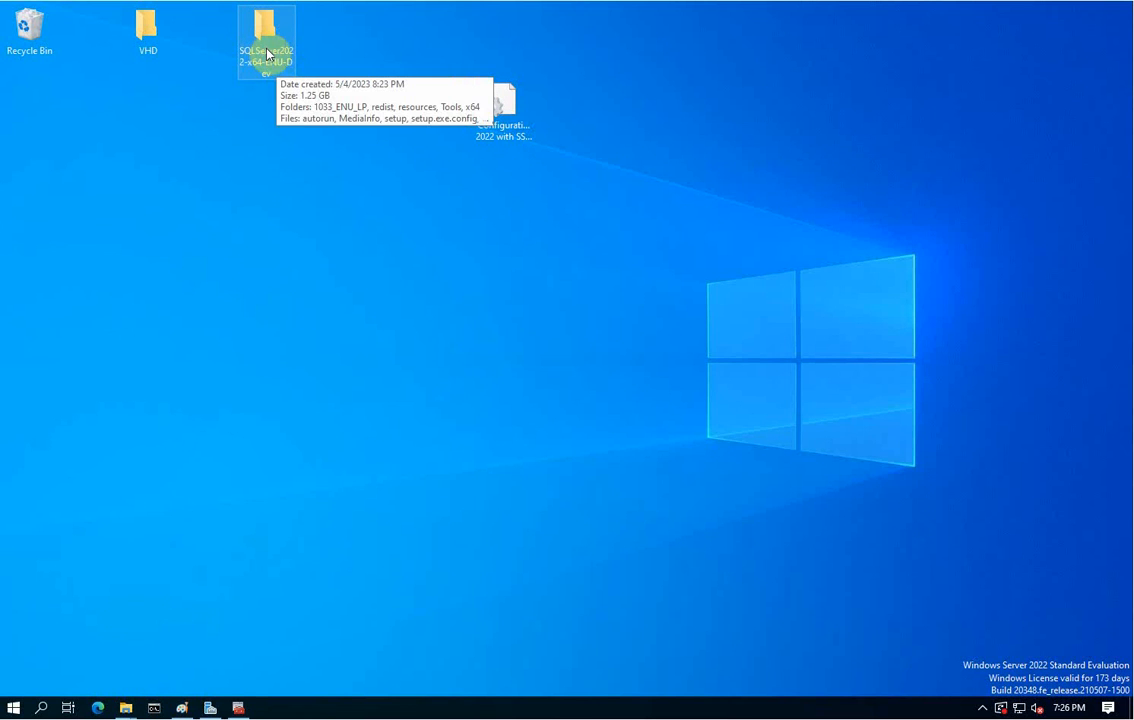
Copy the full path of the SQLServer2022-x64-ENU-Dev folder on the desktop and close its window.
double_click(266, 53)
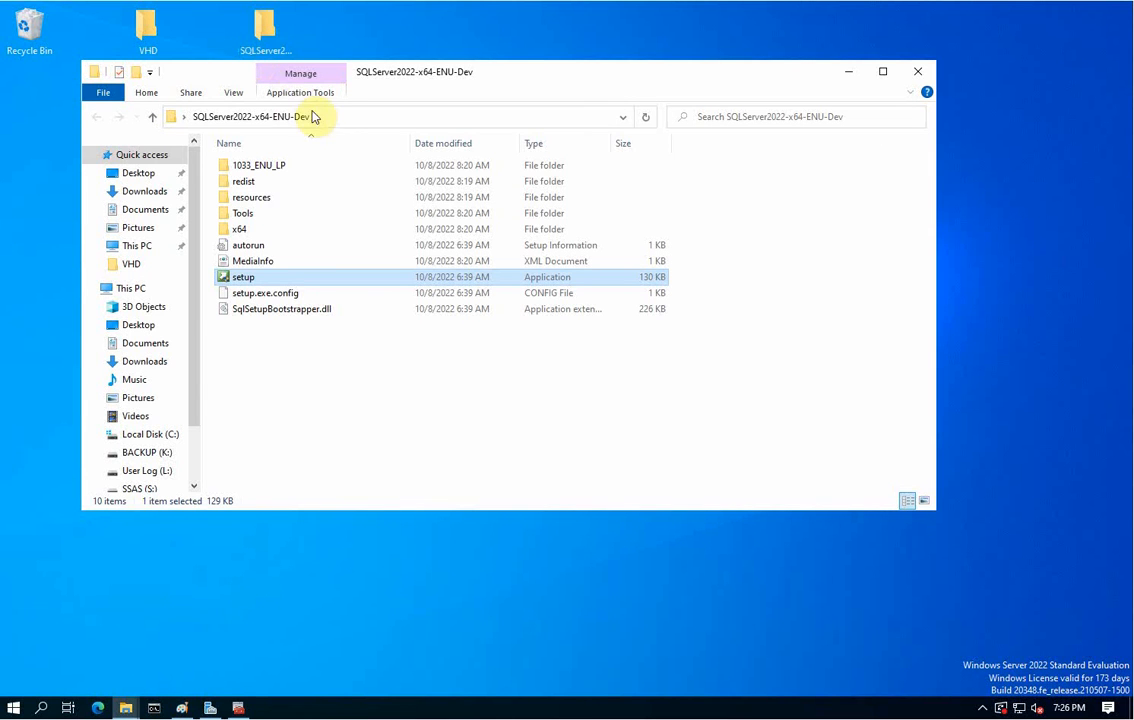
click(350, 120)
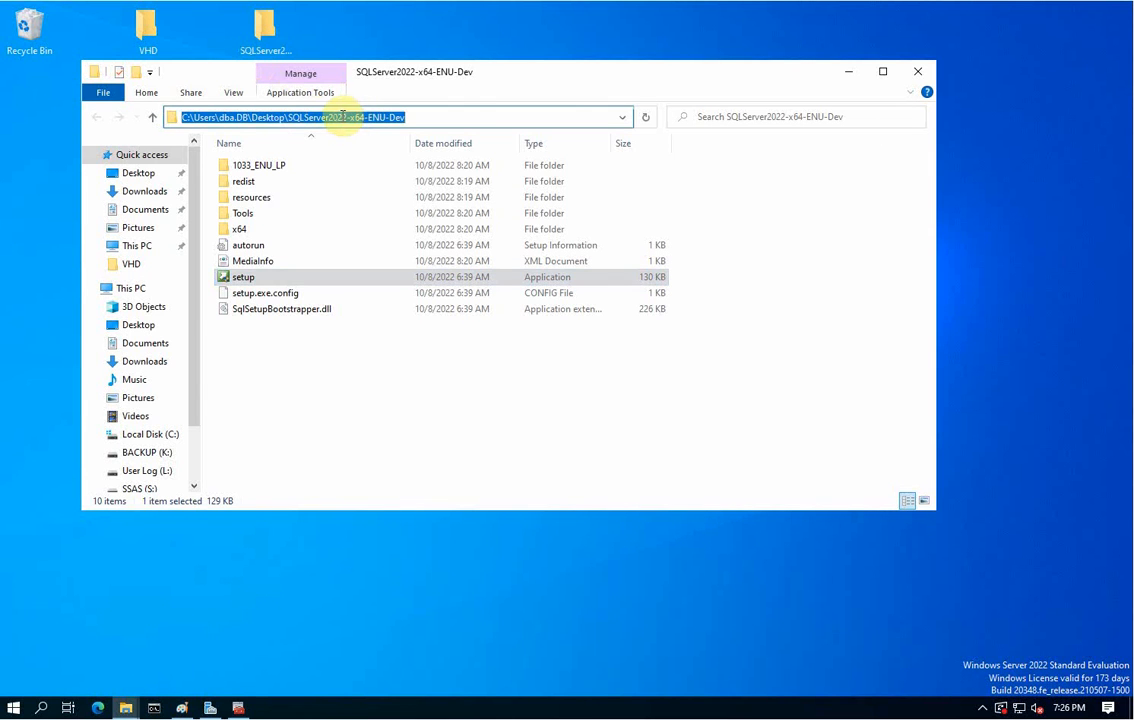
right_click(342, 120)
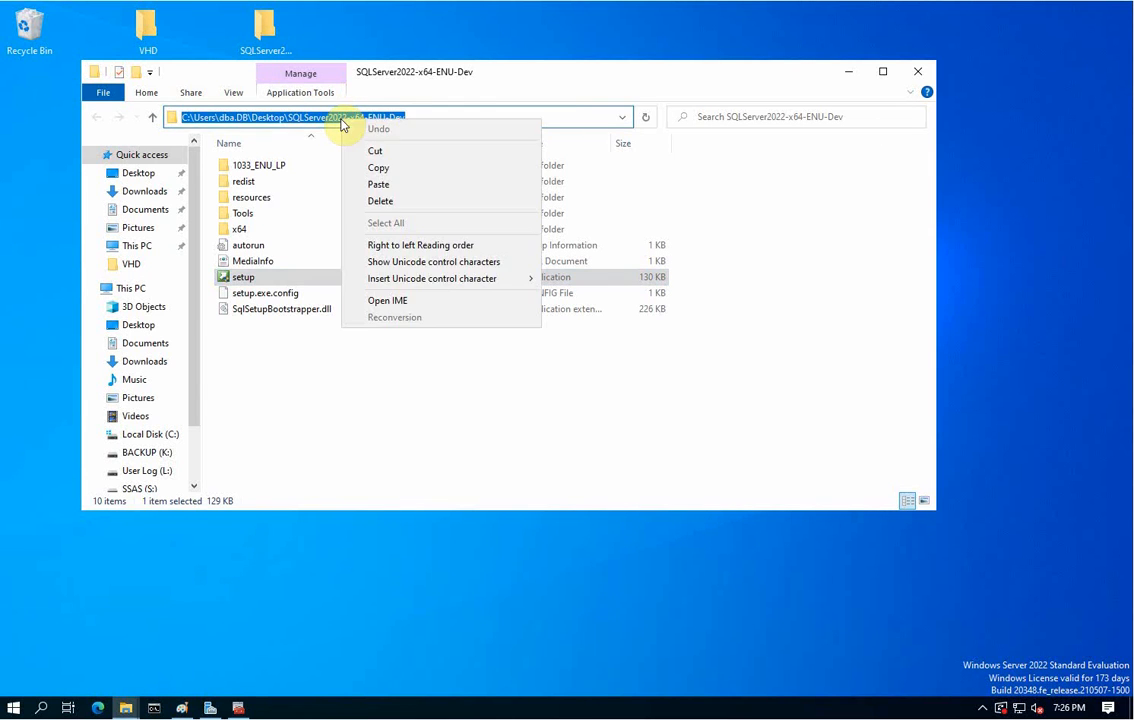
click(400, 175)
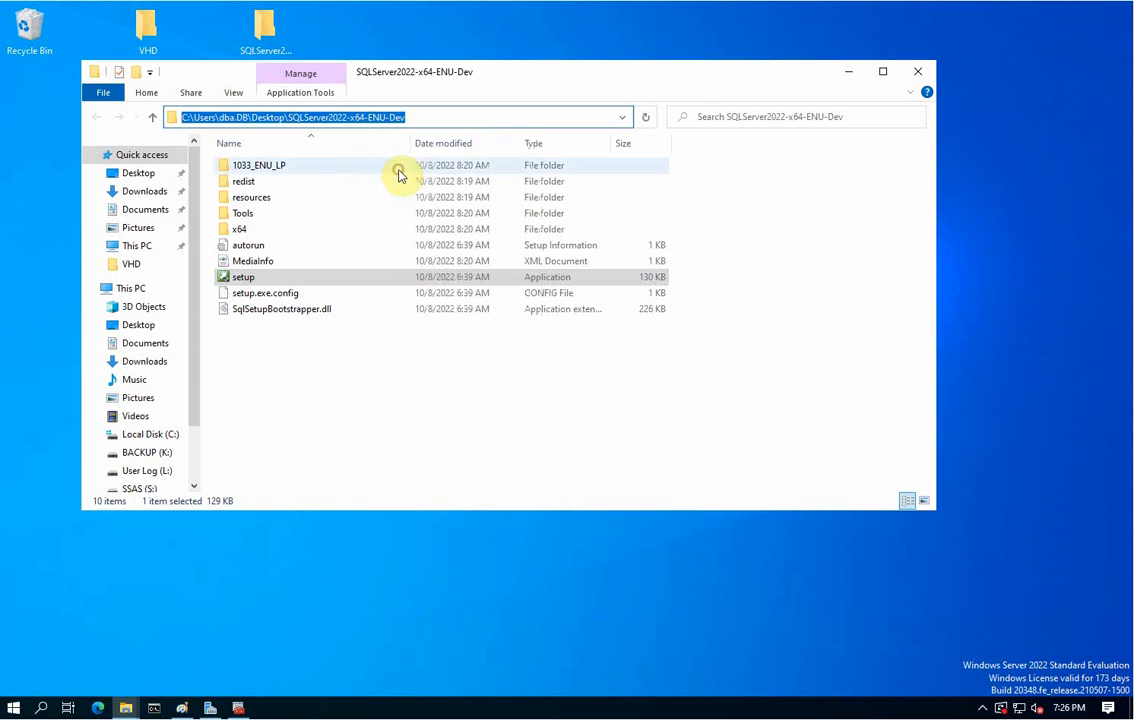
click(917, 71)
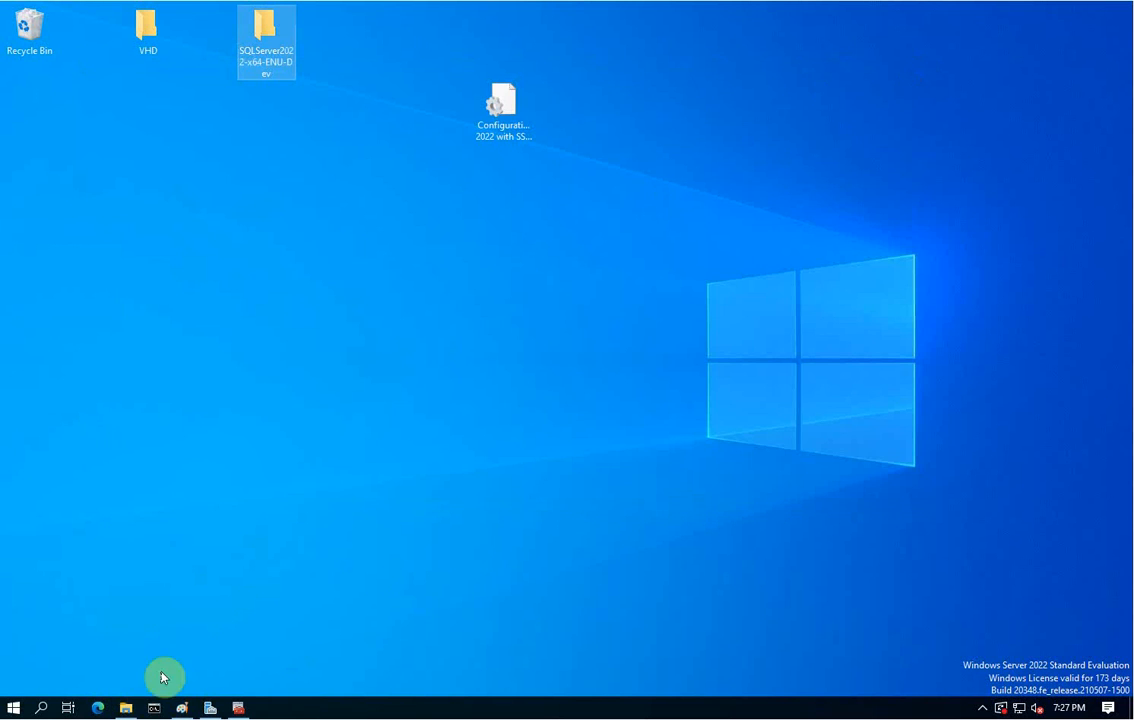
Open a Command Prompt as administrator and allow it to make changes to the device.
right_click(154, 706)
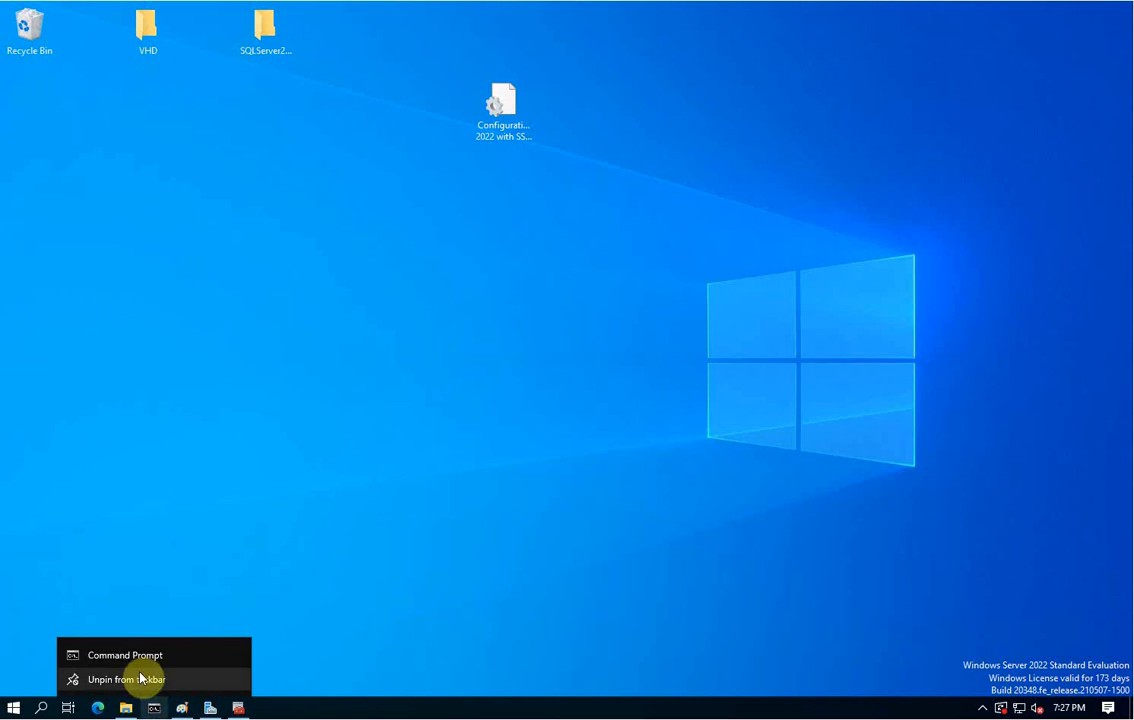
right_click(137, 656)
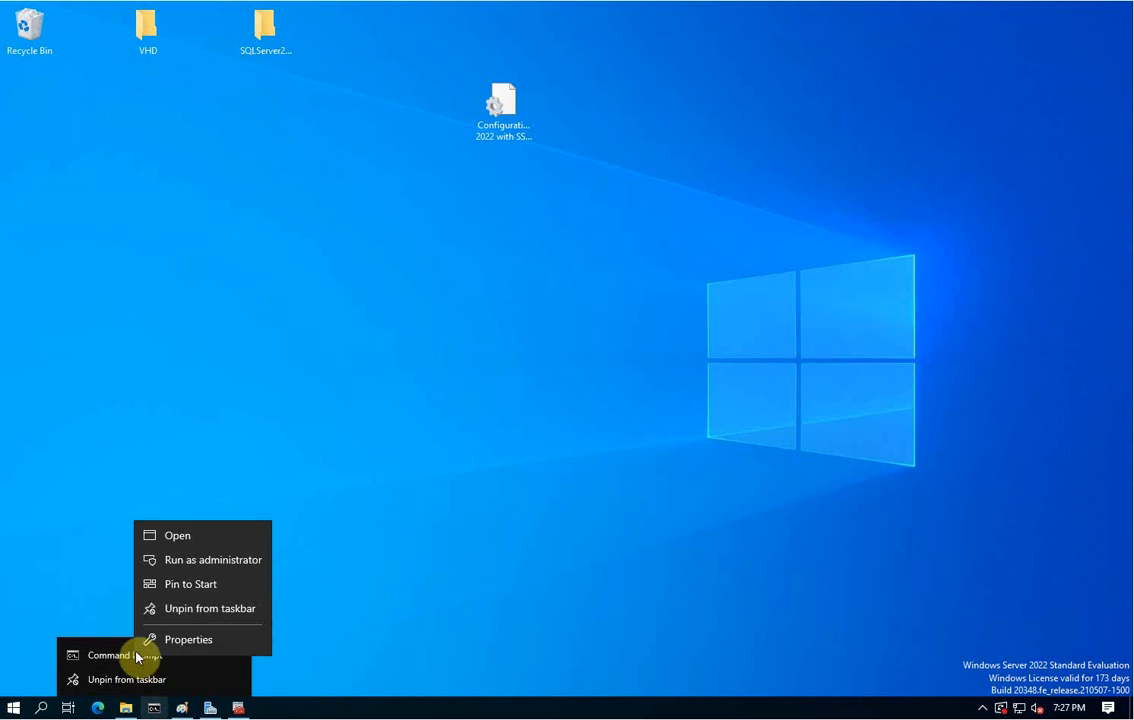
click(215, 560)
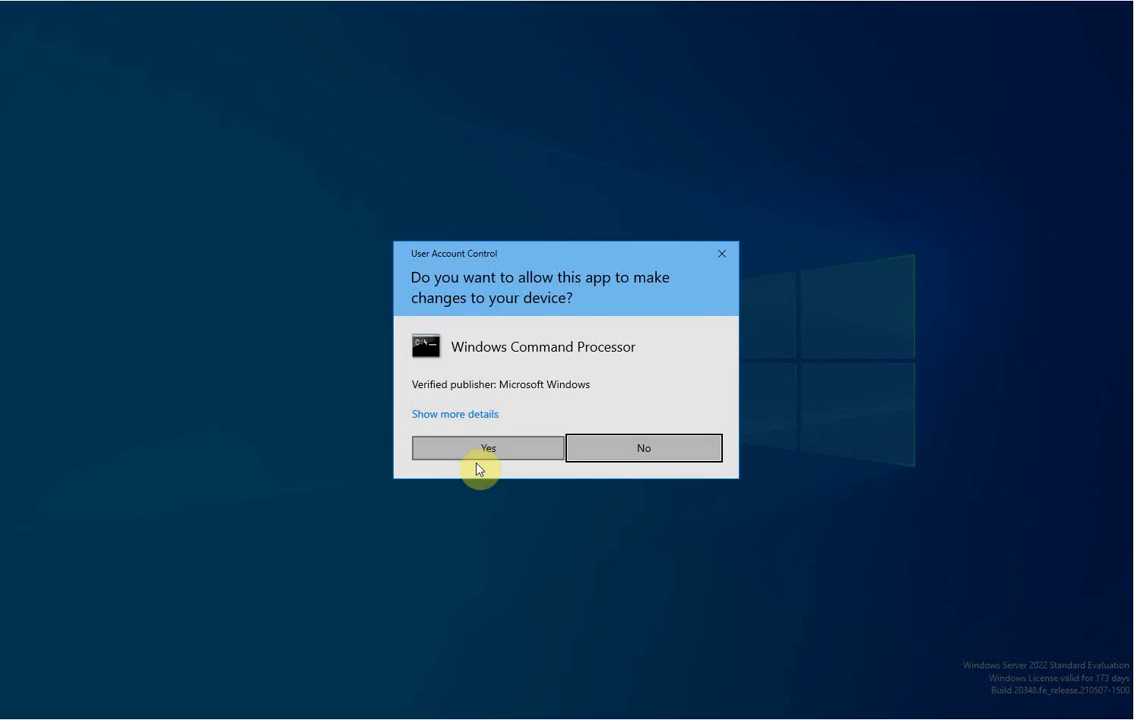
click(492, 454)
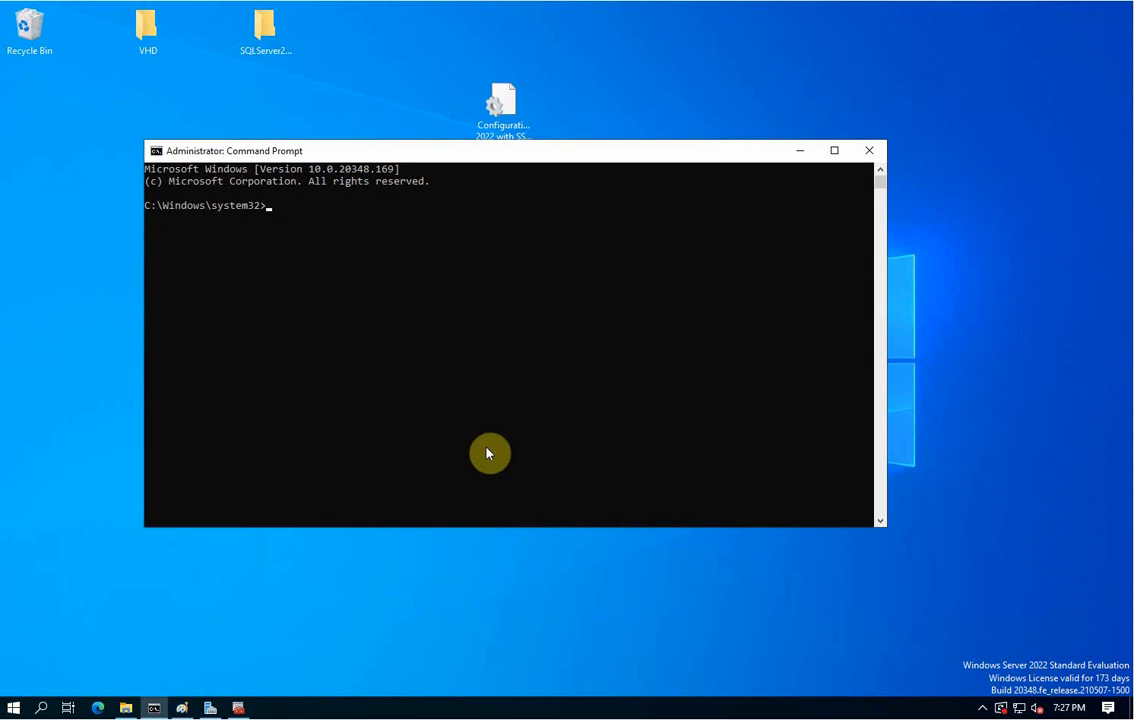
Change the working directory to the SQLServer2022-x64-ENU-Dev folder on the desktop using the copied path.
text(cd)
key(ctrl+v)
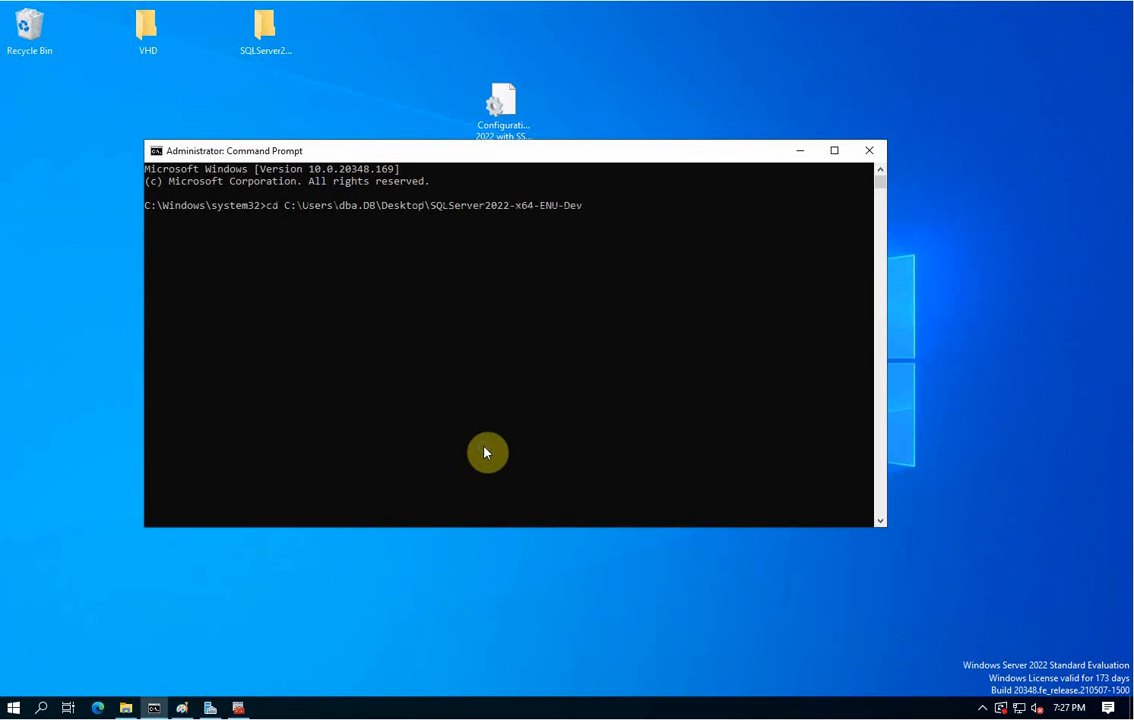
key(Return)
key(Return)
key(Return)
key(Return)
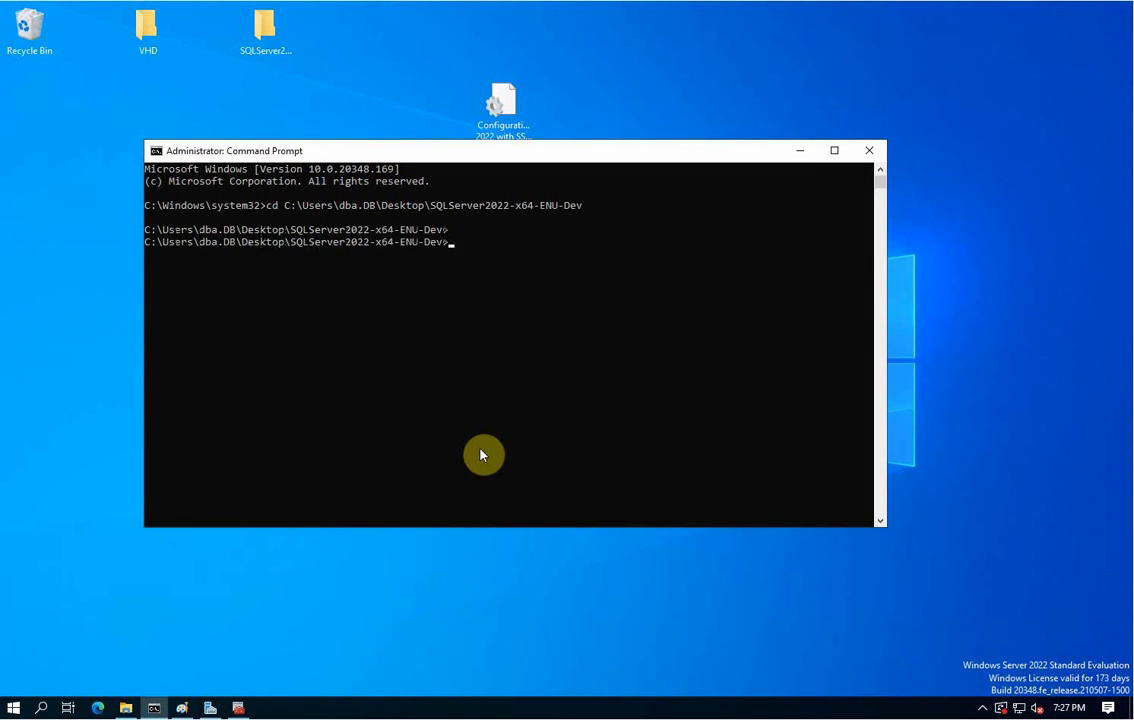
List the installation folder's contents with dir and highlight setup.exe in the listing.
text(dir)
key(Return)
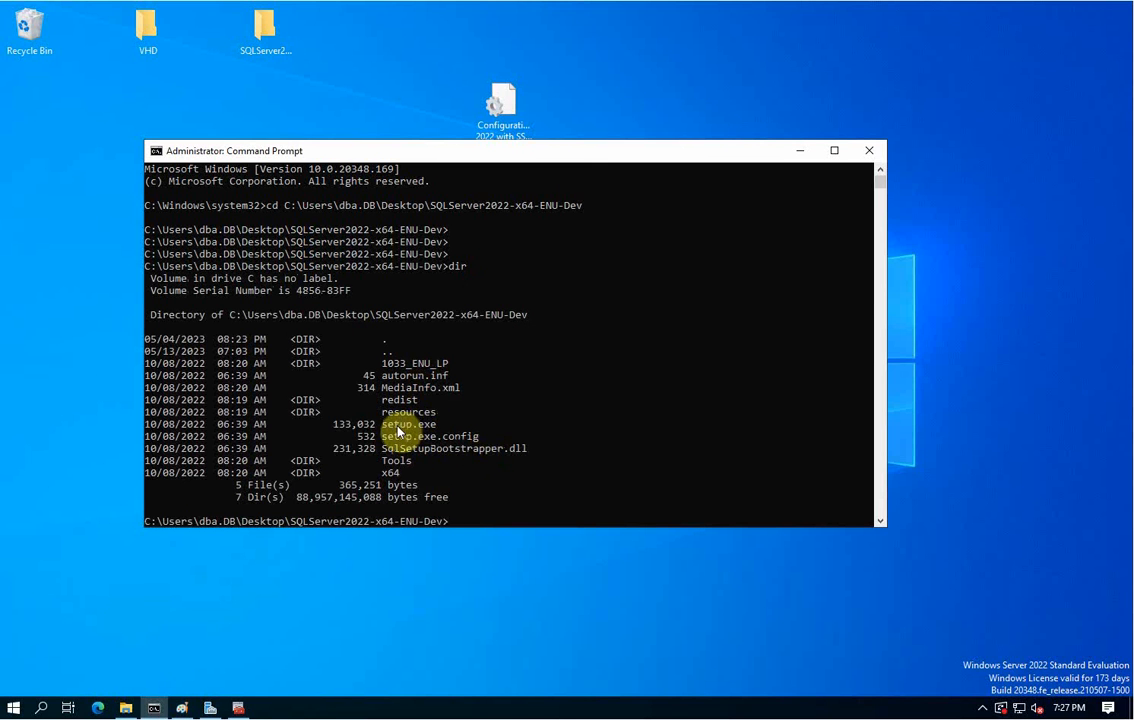
drag(383, 424, 437, 433)
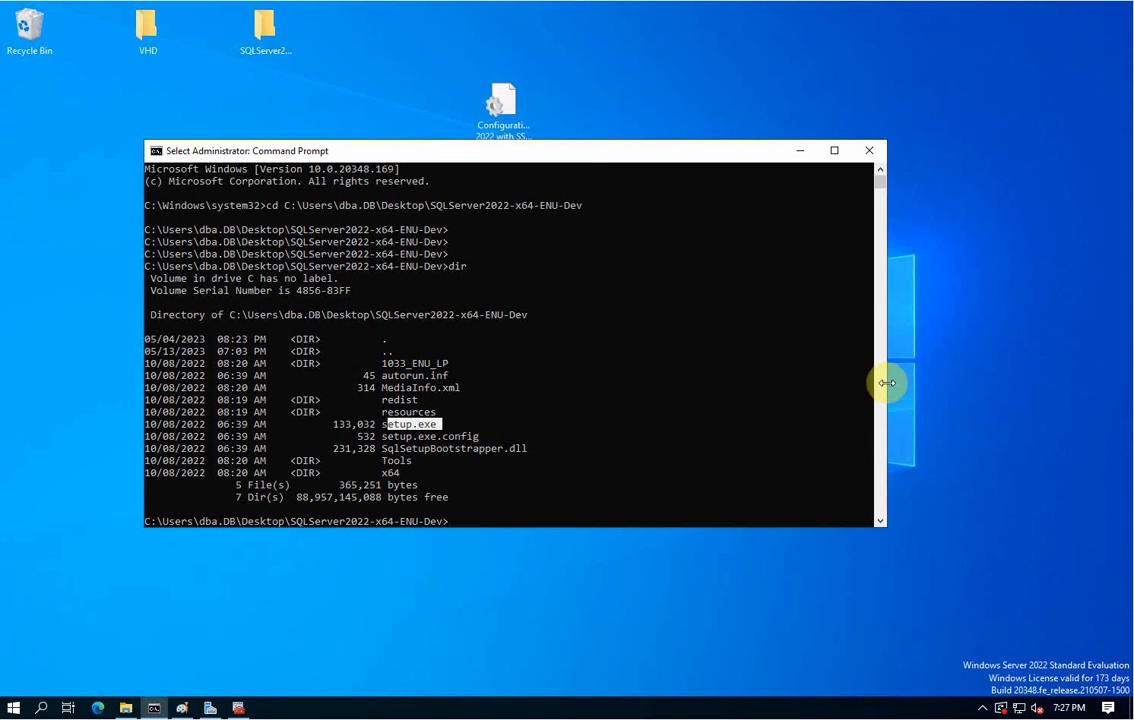
Widen and reposition the Command Prompt window, and begin the install command with setup.exe /AGTSVCPASS=.
drag(886, 380, 1056, 373)
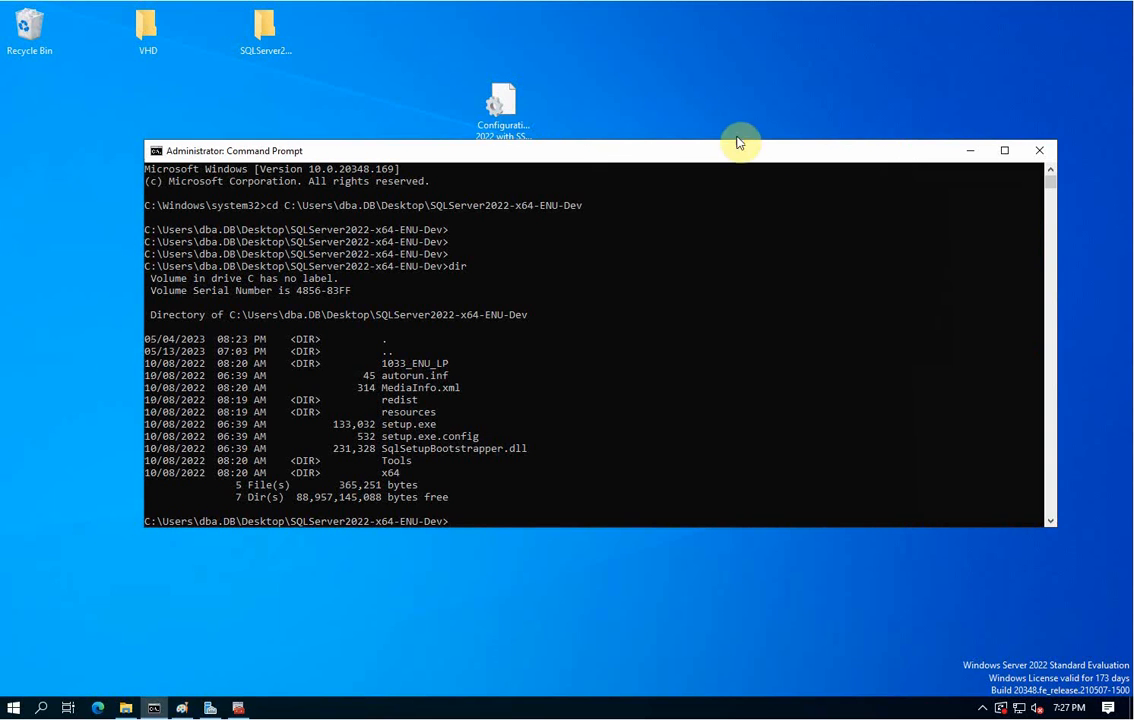
drag(731, 150, 672, 164)
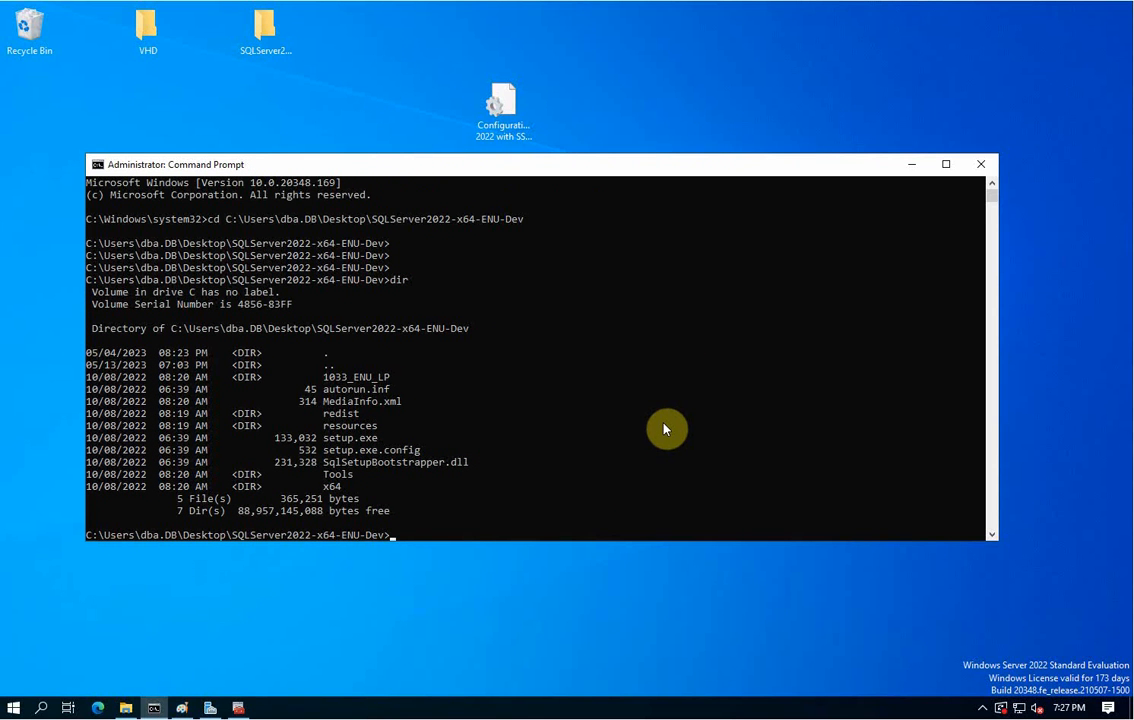
text(setup.exe /AGTSVCPASS=)
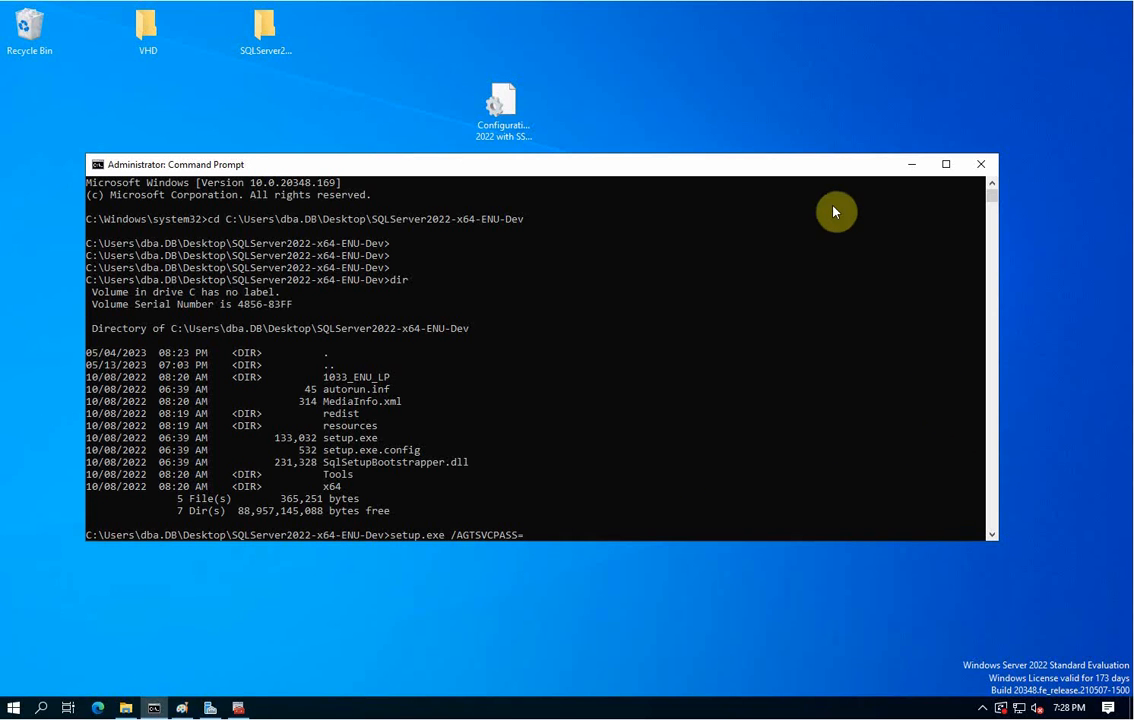
drag(812, 170, 815, 247)
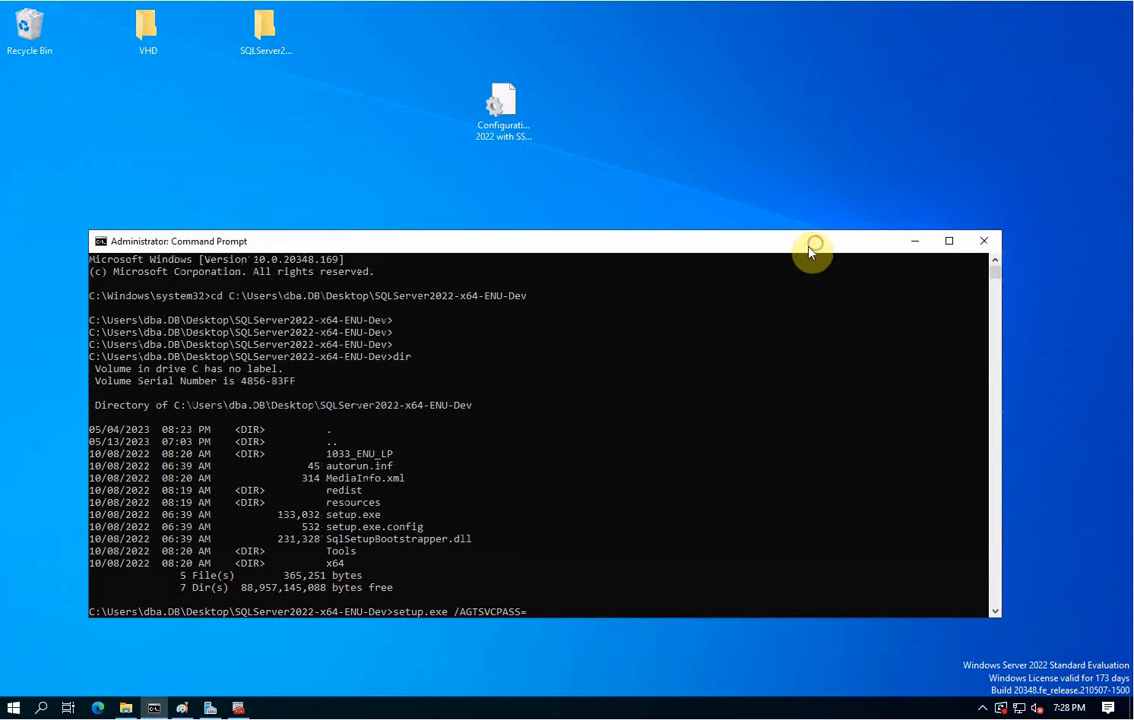